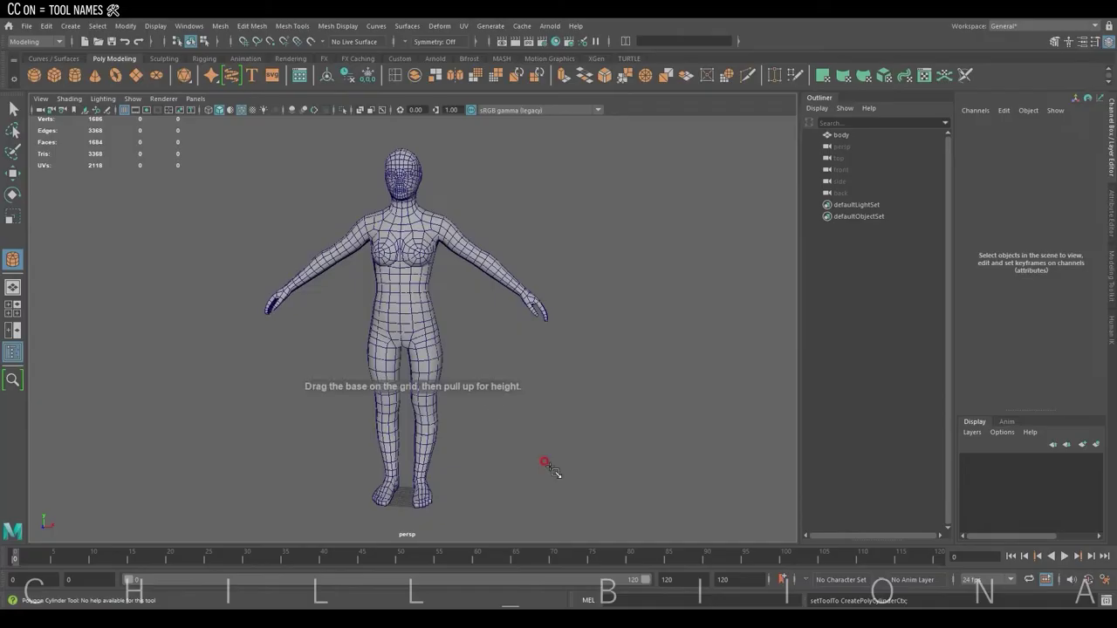
Drag out an interactive polygon cylinder (pCylinder1) around the body's torso
mouse_move(548, 468)
mouse_down()
mouse_move(568, 419)
mouse_move(412, 408)
mouse_move(366, 277)
mouse_up()
In front view, move the cylinder down onto the torso and scale it shorter and narrower
key(space)
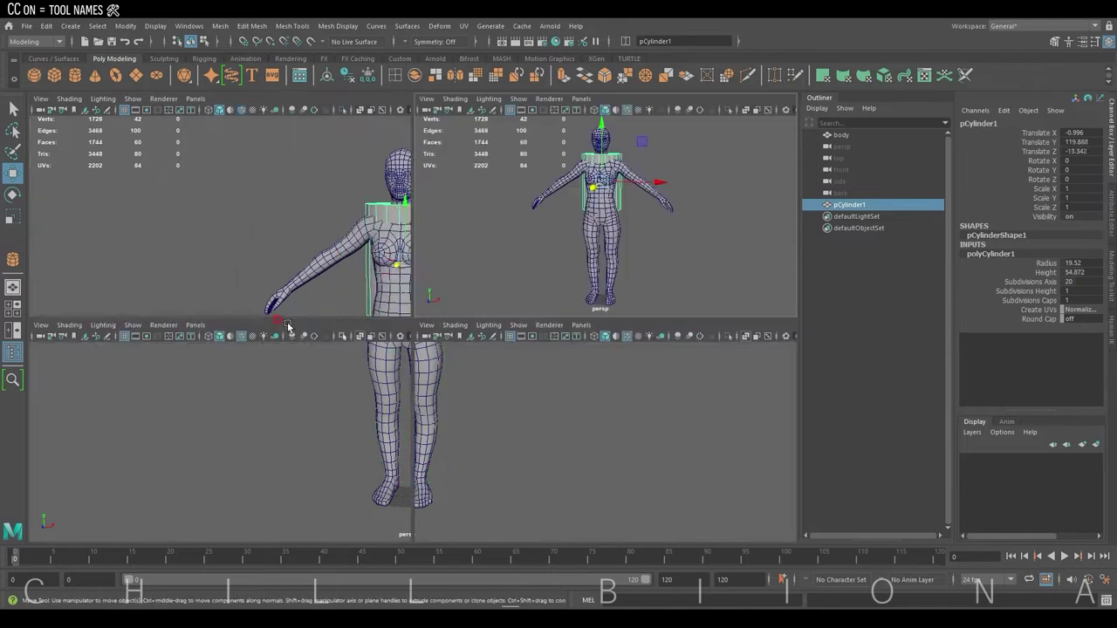
key(space)
scroll(455, 272, down, 3)
scroll(455, 272, up, 4)
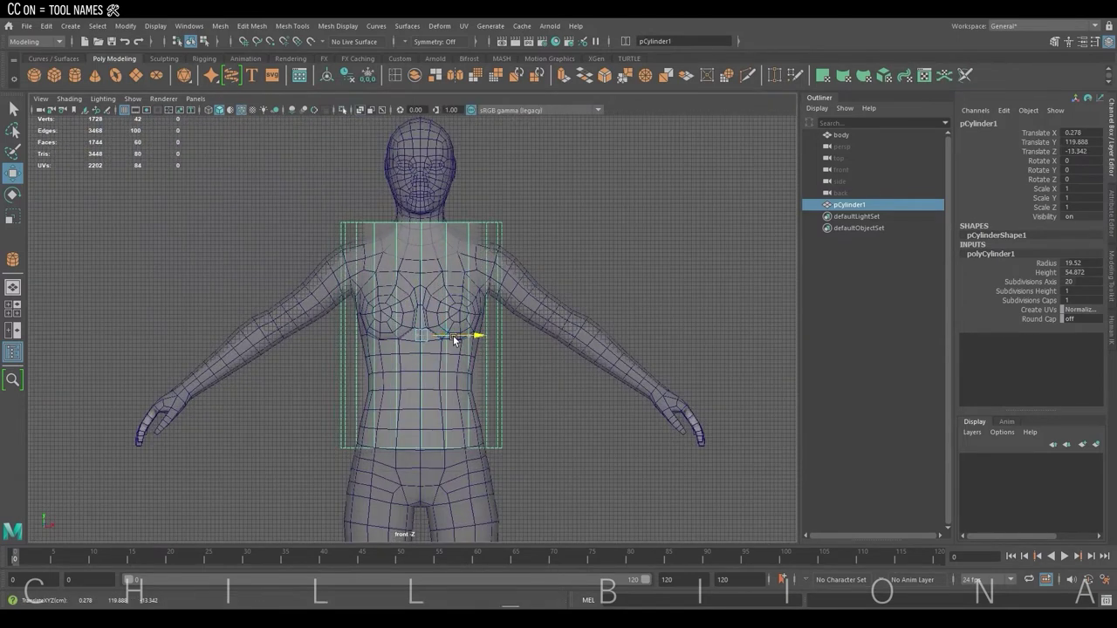
mouse_move(428, 307)
mouse_down()
mouse_move(427, 364)
mouse_move(422, 318)
mouse_move(422, 333)
mouse_up()
key(r)
drag(471, 366, 463, 366)
alt+middle_drag(454, 369, 431, 345)
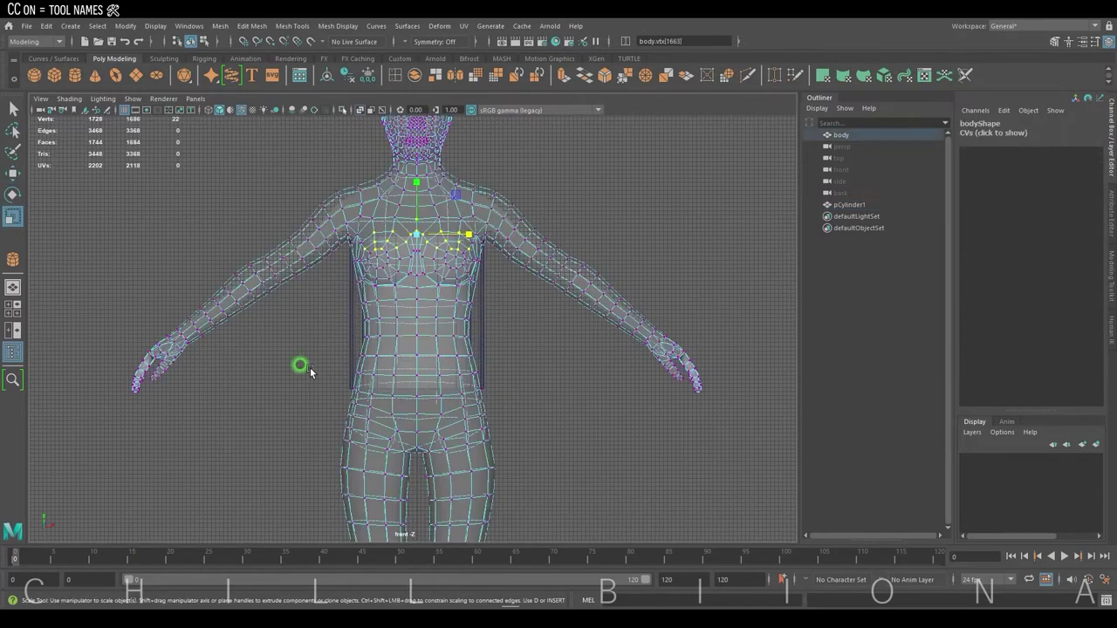
Raise the cylinder's bottom vertex row to the waist and narrow it
key(F9)
drag(331, 403, 499, 376)
key(w)
drag(414, 357, 414, 303)
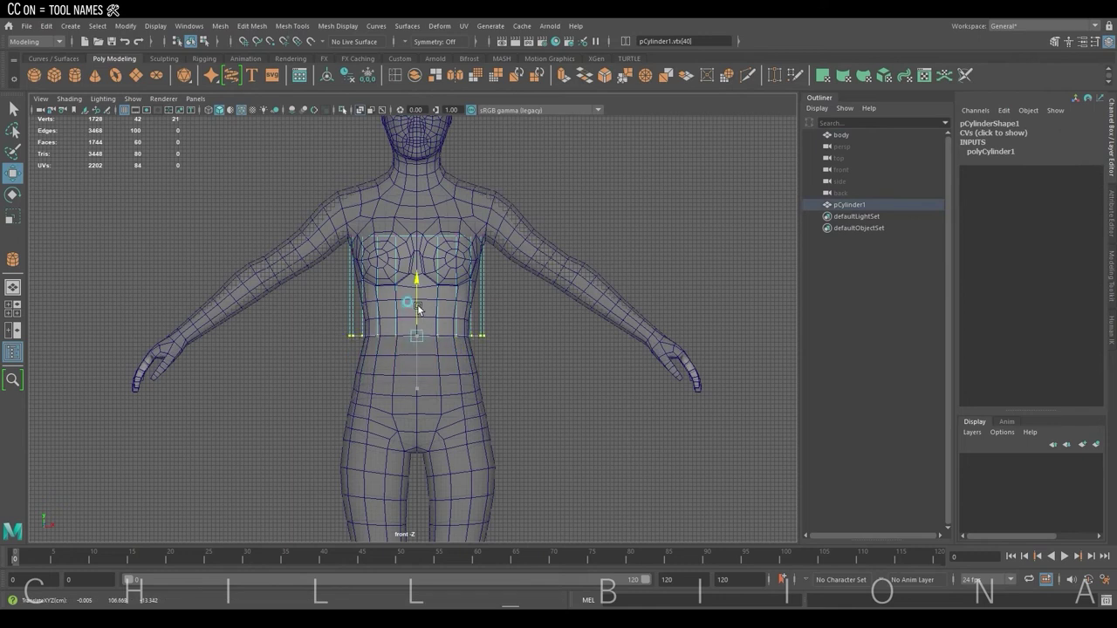
key(r)
drag(475, 336, 463, 340)
In side view, center the cylinder on the torso and pull its back and bottom vertices inward
key(space)
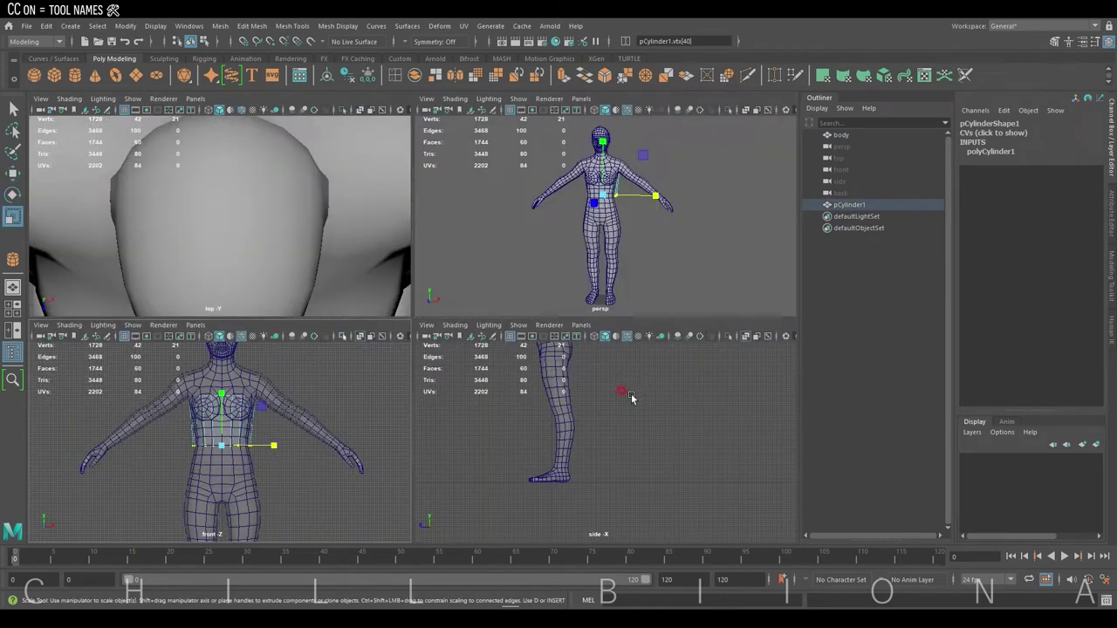
key(space)
key(w)
key(F8)
drag(434, 322, 408, 323)
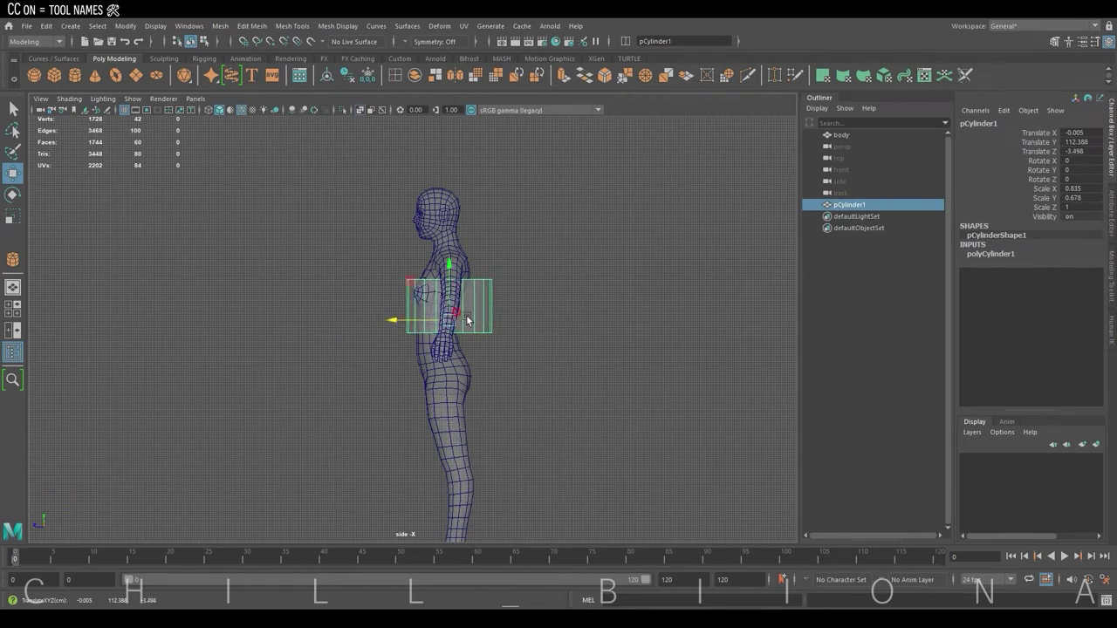
scroll(466, 320, up, 5)
right_drag(473, 250, 474, 219)
drag(498, 382, 481, 216)
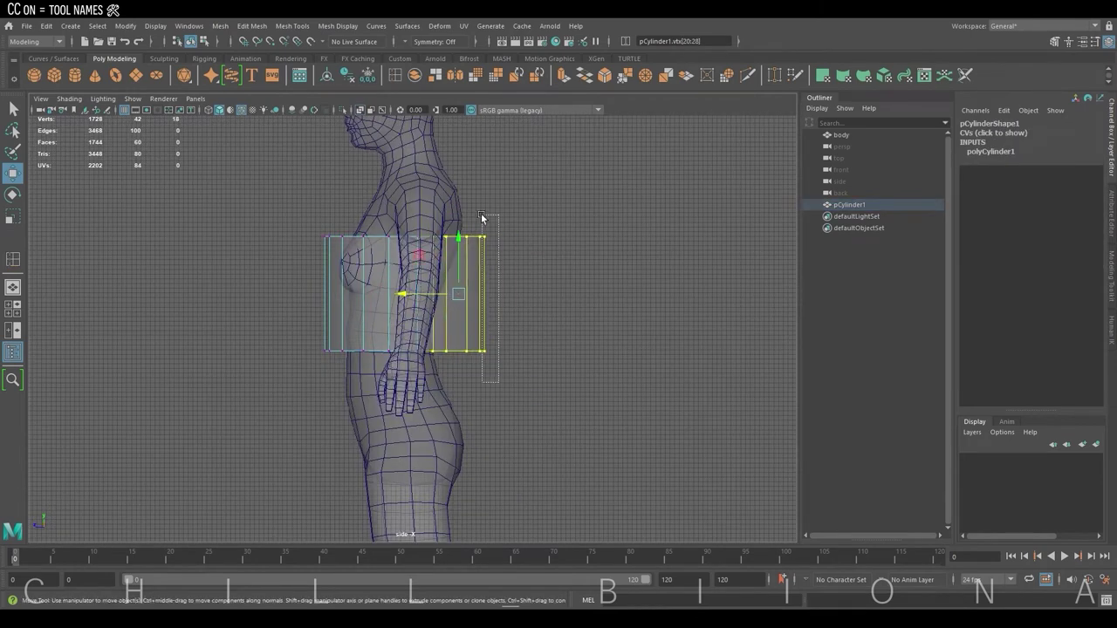
middle_drag(500, 366, 491, 374)
drag(371, 382, 327, 345)
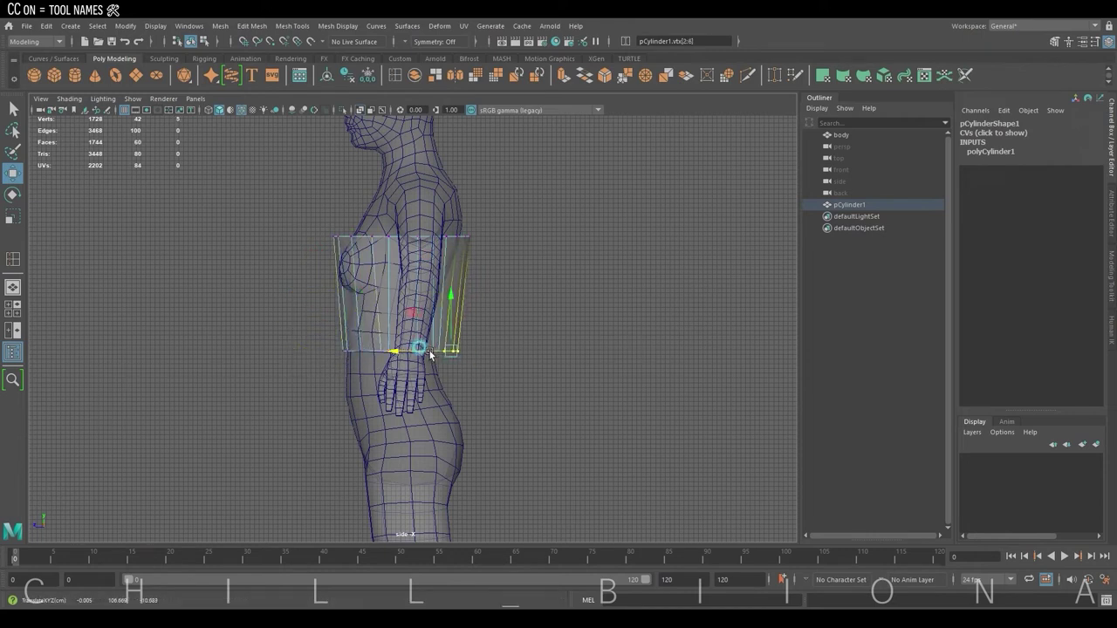
Insert a horizontal edge loop around the cylinder
click(394, 77)
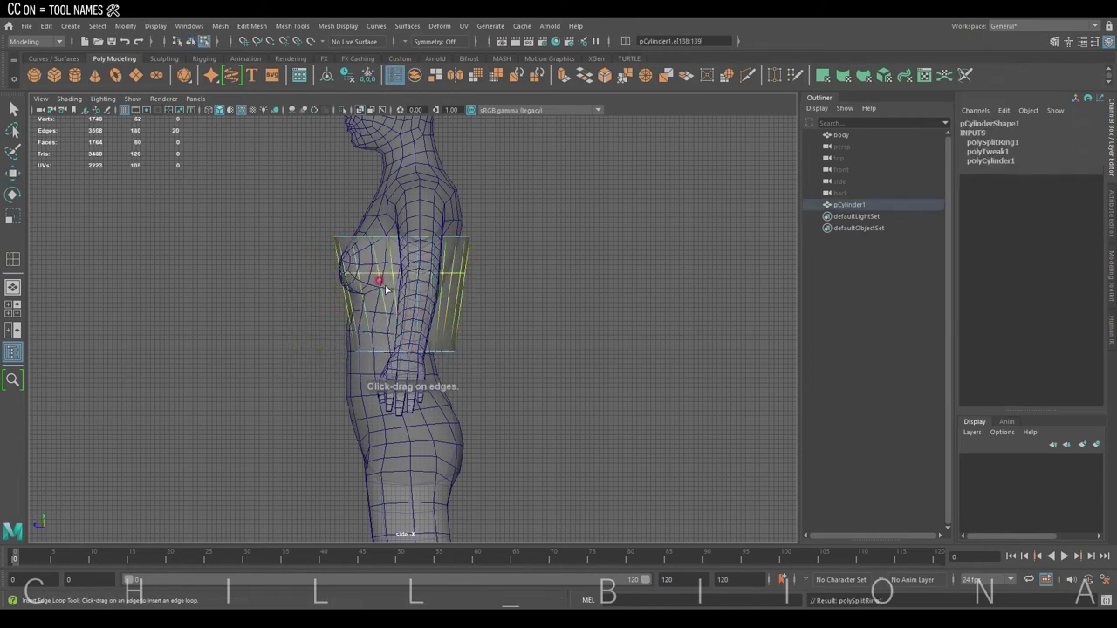
click(366, 272)
right_click(426, 262)
right_drag(438, 266, 431, 274)
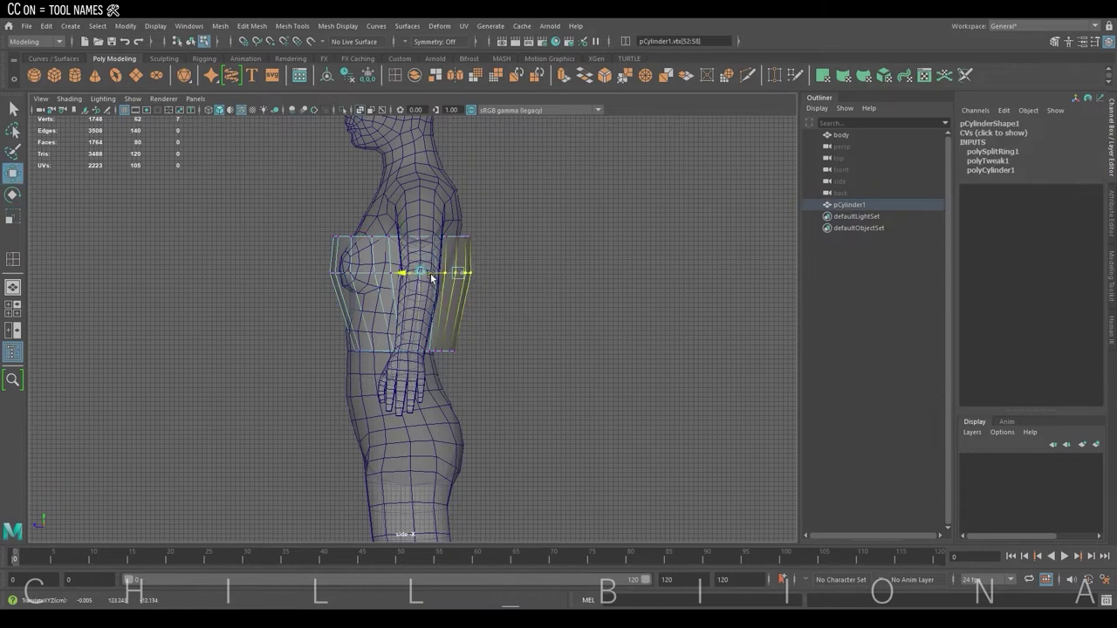
Adjust individual front vertices, then leave only the cylinder selected in object mode
click(357, 351)
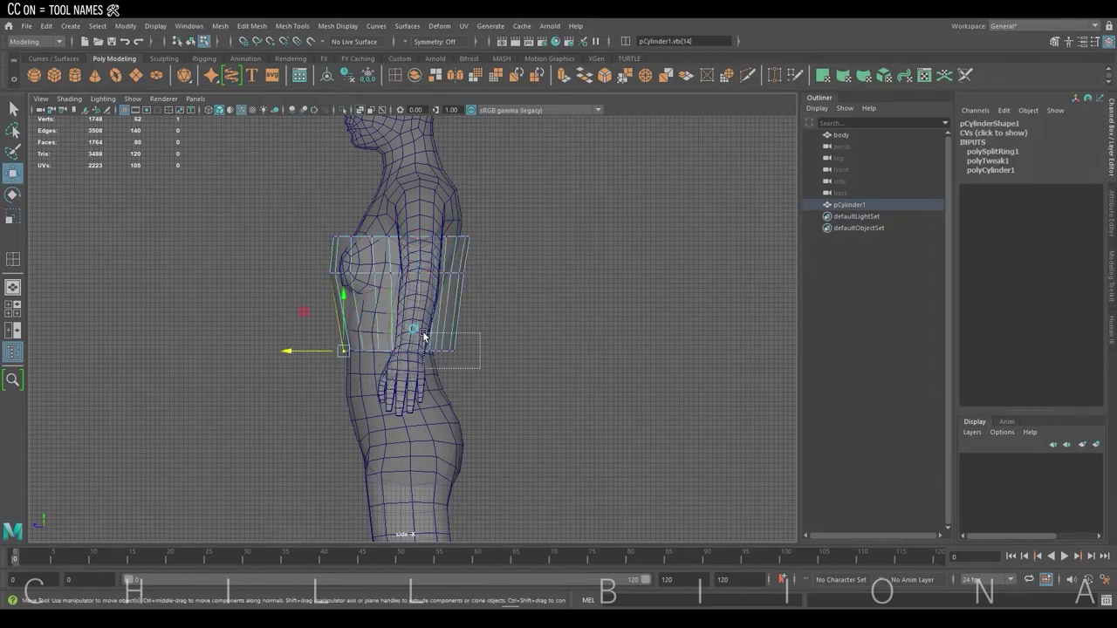
scroll(494, 319, up, 3)
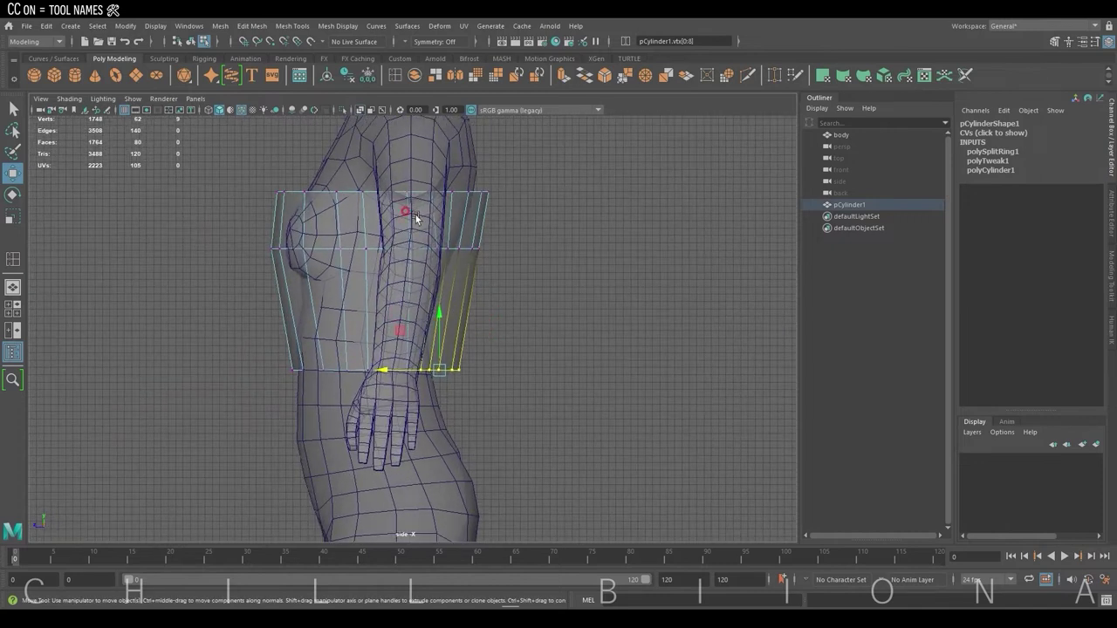
click(408, 281)
key(r)
key(space)
key(space)
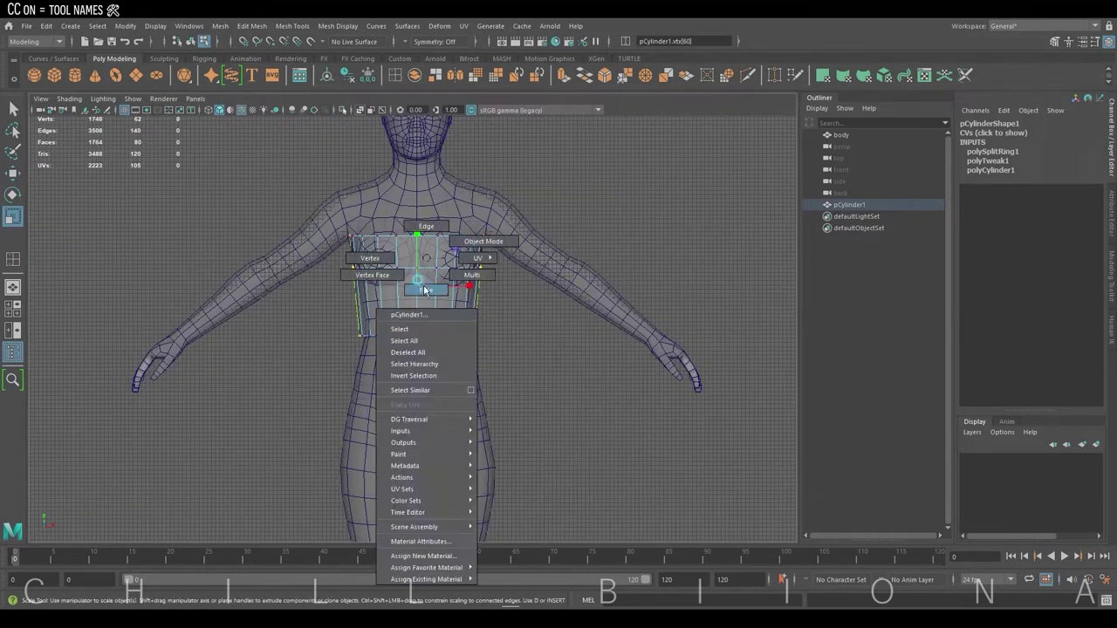
right_drag(408, 262, 444, 240)
shift+click(404, 381)
click(411, 261)
Isolate the cylinder, delete half of its faces, and show the body in X-Ray
key(ctrl+1)
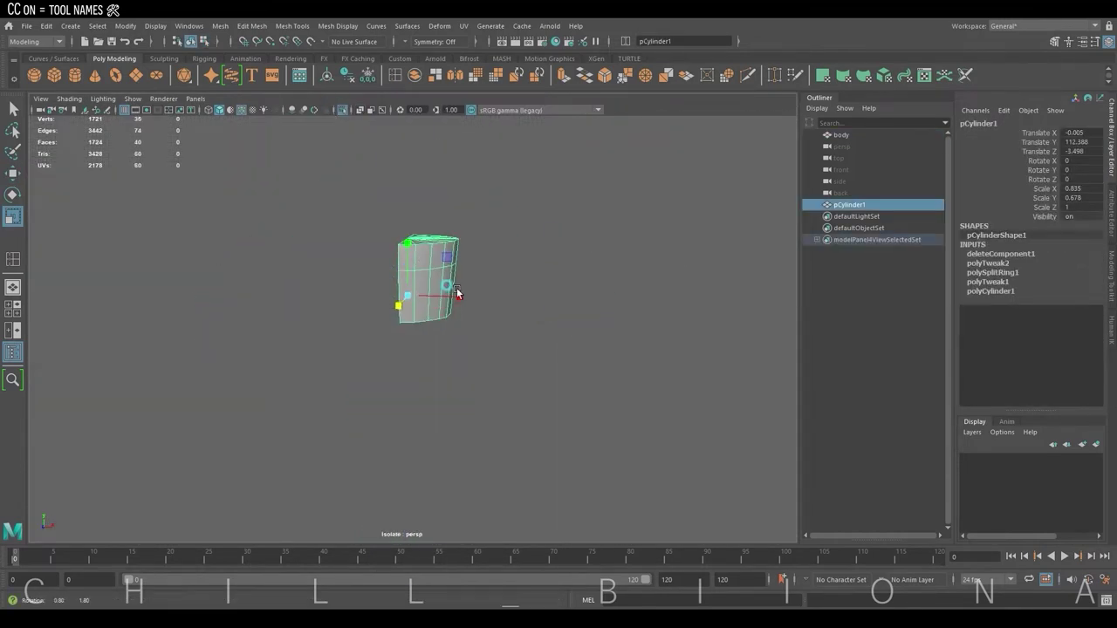
mouse_move(351, 266)
mouse_down()
mouse_move(513, 317)
mouse_move(506, 252)
mouse_up()
key(Delete)
click(348, 112)
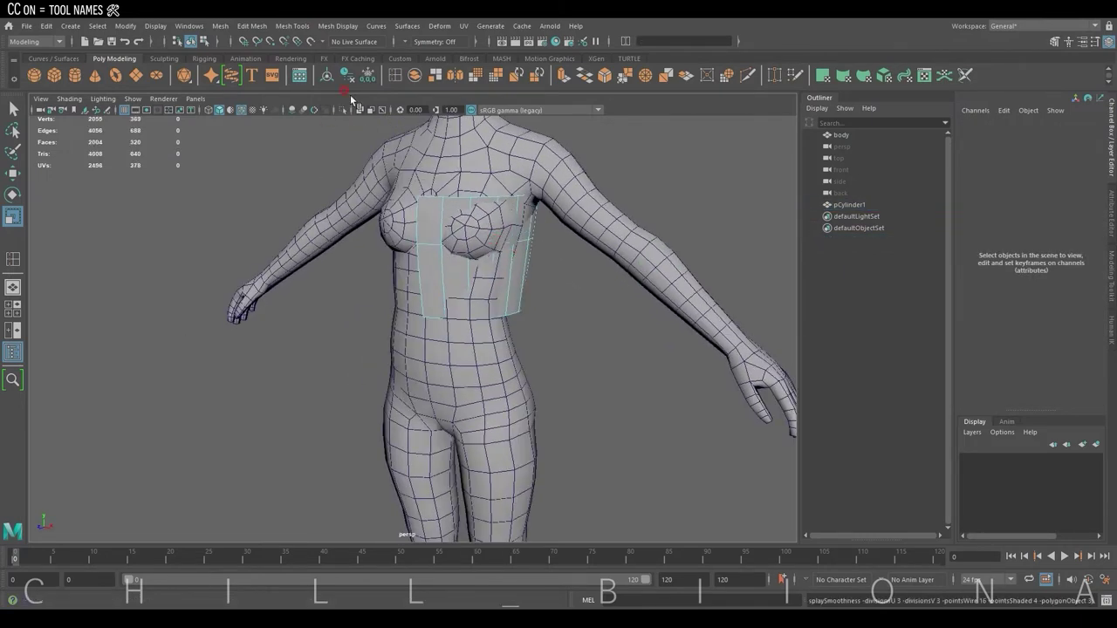
click(359, 109)
Pull the remaining panel's top vertices in against one side of the chest
alt+drag(359, 109, 525, 291)
key(w)
mouse_move(439, 271)
alt+mouse_down()
mouse_move(438, 251)
mouse_move(435, 263)
mouse_move(476, 253)
mouse_move(626, 268)
mouse_move(478, 264)
mouse_move(526, 280)
mouse_move(500, 330)
mouse_move(463, 279)
mouse_move(488, 262)
mouse_move(436, 279)
mouse_move(395, 325)
mouse_move(417, 284)
alt+mouse_up()
click(497, 284)
click(436, 270)
click(478, 264)
click(436, 288)
click(417, 286)
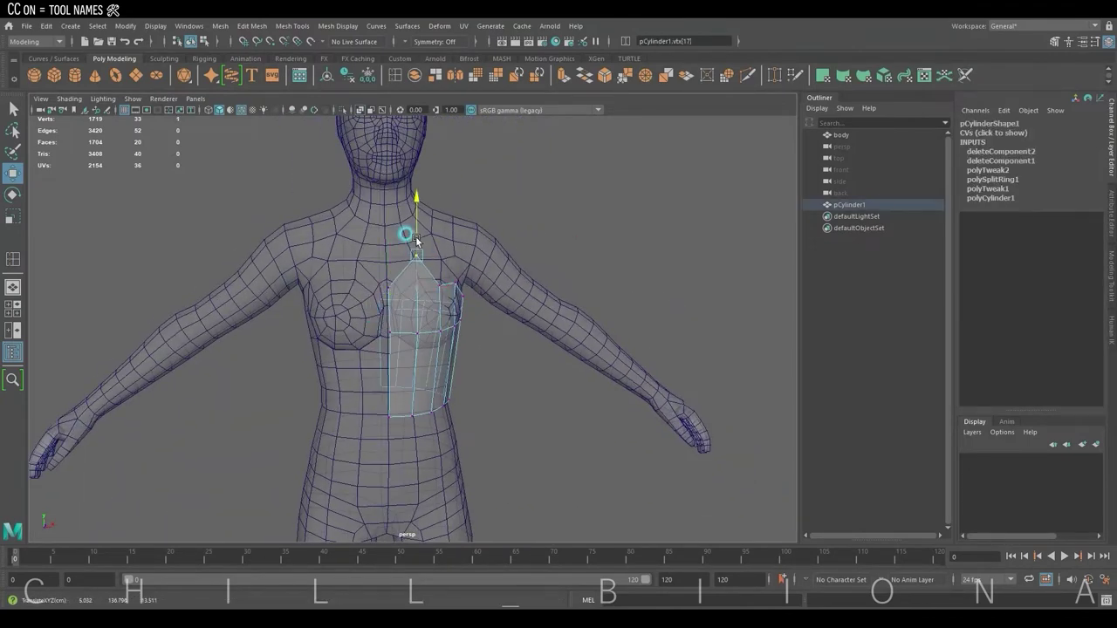
Turn on smooth preview and pull the bodice's top front vertices forward over the bust
alt+drag(416, 240, 436, 297)
click(397, 255)
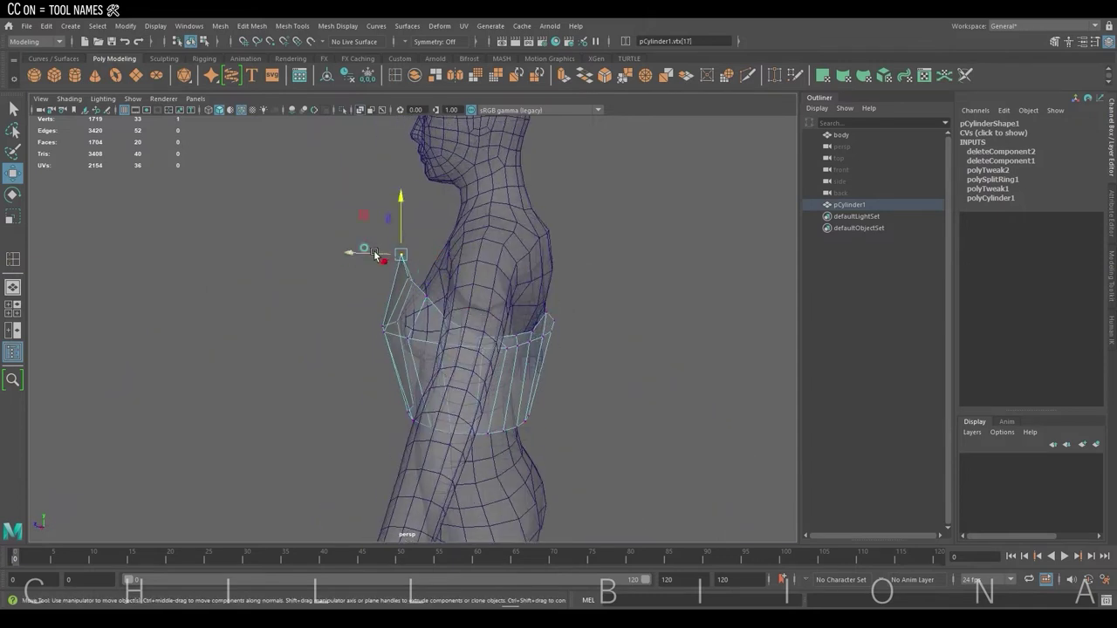
click(411, 294)
click(379, 267)
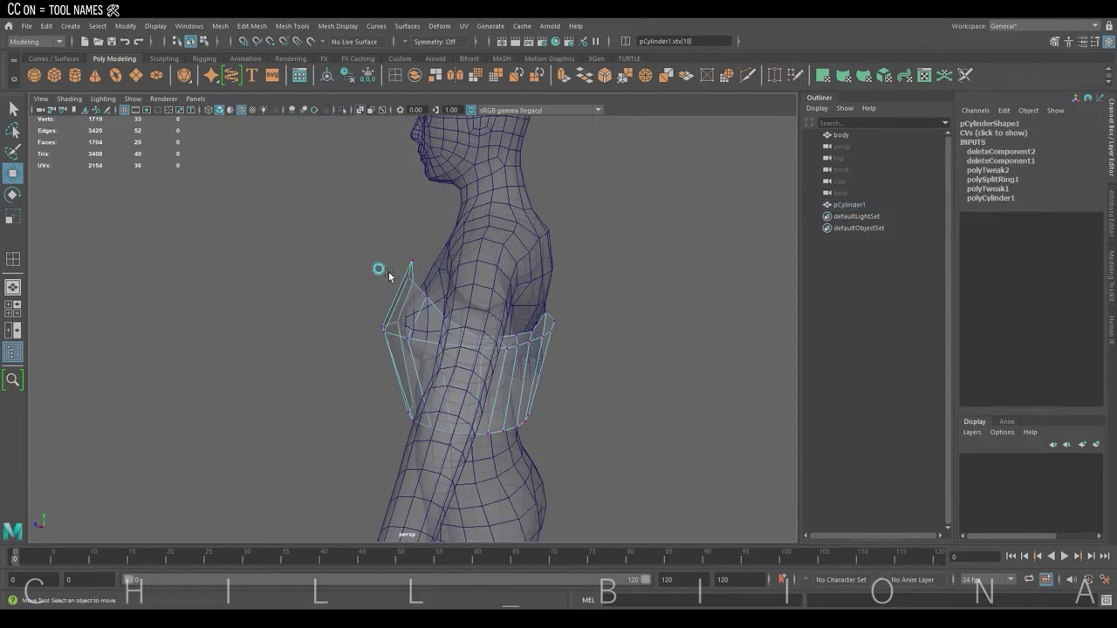
click(378, 267)
key(3)
mouse_move(464, 266)
mouse_down()
mouse_move(402, 288)
mouse_move(394, 269)
mouse_move(462, 293)
mouse_up()
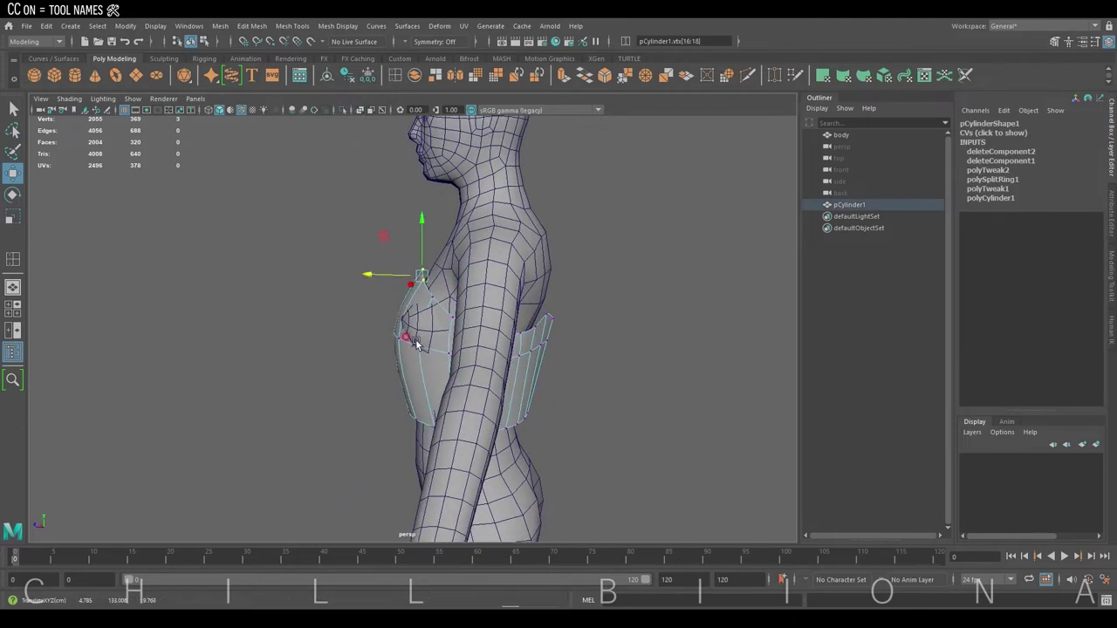
Adjust the front top vertices and edges to raise a peak over the bust
click(391, 367)
alt+drag(416, 345, 326, 378)
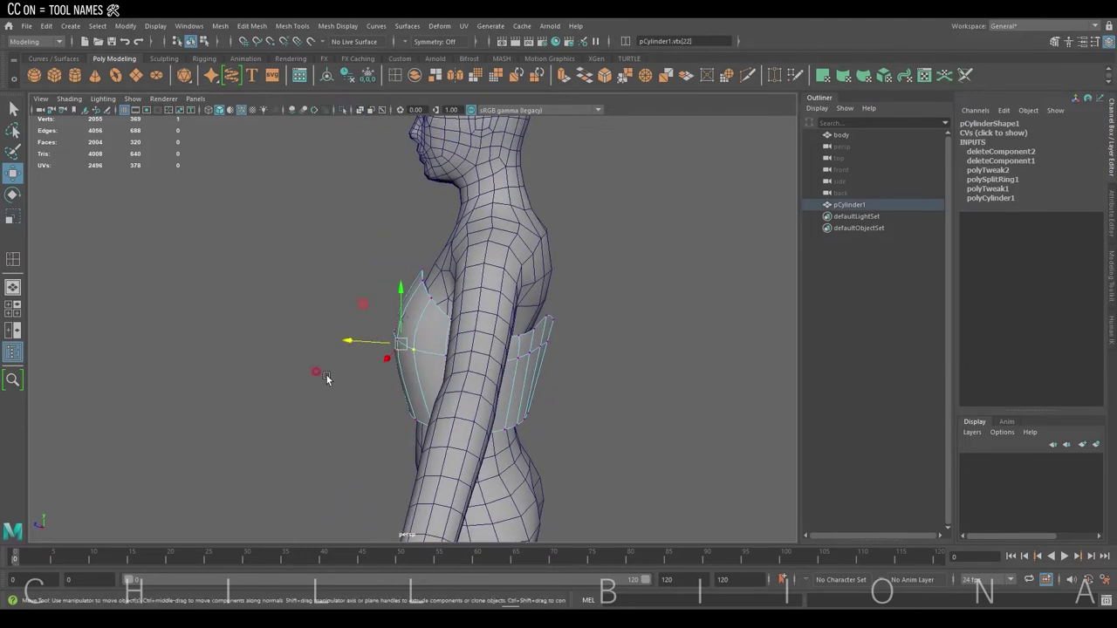
mouse_move(367, 335)
alt+mouse_down()
mouse_move(471, 319)
mouse_move(441, 323)
mouse_move(494, 332)
mouse_move(681, 279)
alt+mouse_up()
click(467, 296)
right_drag(411, 307, 384, 307)
click(412, 319)
mouse_move(440, 336)
alt+mouse_down()
mouse_move(455, 351)
mouse_move(350, 360)
mouse_move(562, 289)
alt+mouse_up()
click(461, 244)
mouse_move(461, 244)
alt+mouse_down()
mouse_move(452, 279)
mouse_move(503, 317)
mouse_move(466, 325)
mouse_move(404, 428)
mouse_move(424, 460)
mouse_move(686, 401)
alt+mouse_up()
click(404, 428)
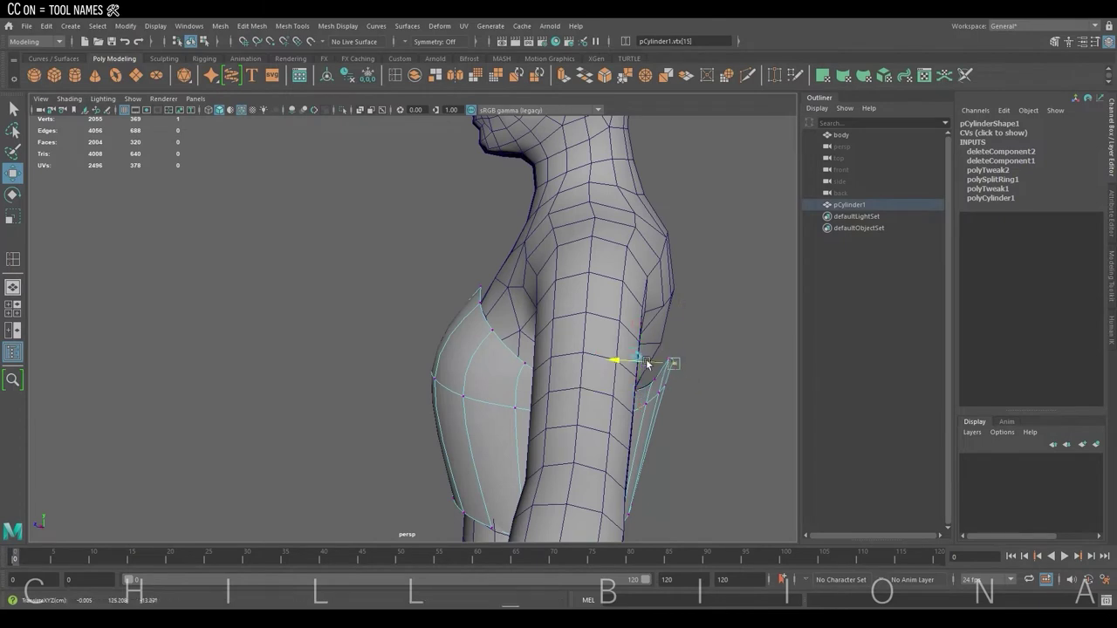
Shape the bodice's back top vertices and edge around the upper back
click(698, 379)
mouse_move(636, 365)
alt+mouse_down()
mouse_move(698, 378)
mouse_move(616, 344)
alt+mouse_up()
click(616, 343)
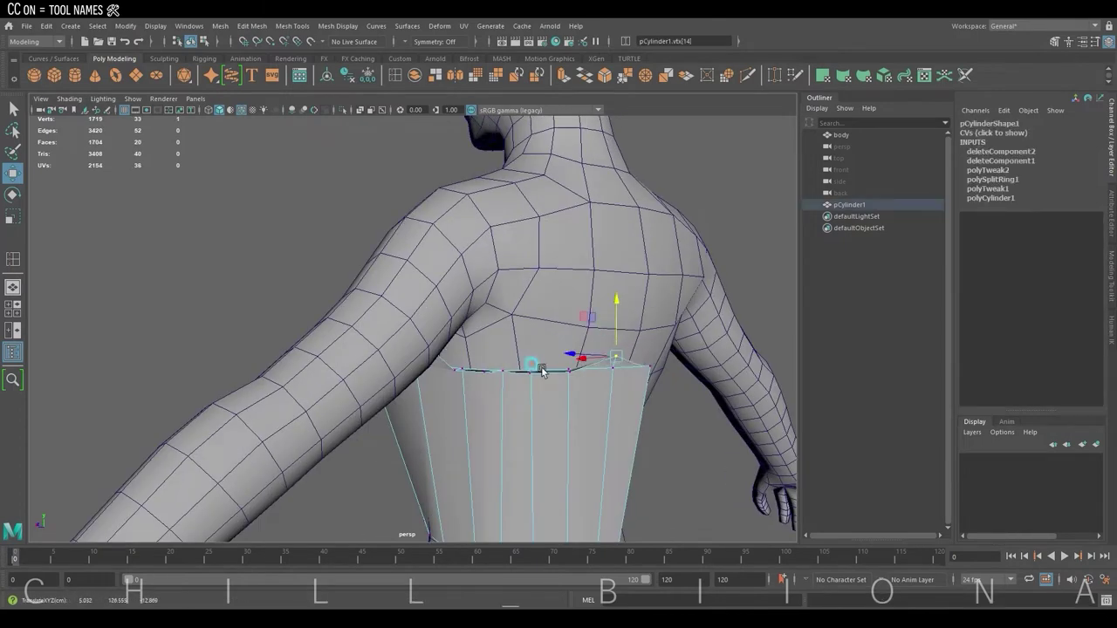
alt+drag(540, 370, 474, 319)
right_drag(474, 318, 474, 267)
click(440, 367)
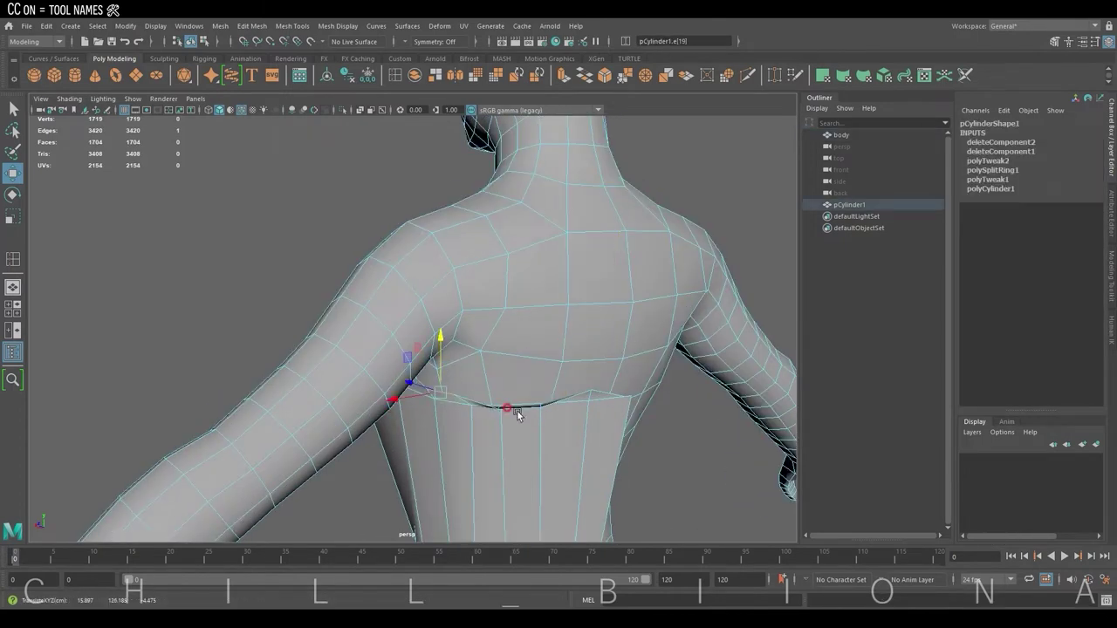
mouse_move(517, 370)
alt+mouse_down()
mouse_move(424, 376)
mouse_move(423, 361)
alt+mouse_up()
right_drag(253, 314, 317, 428)
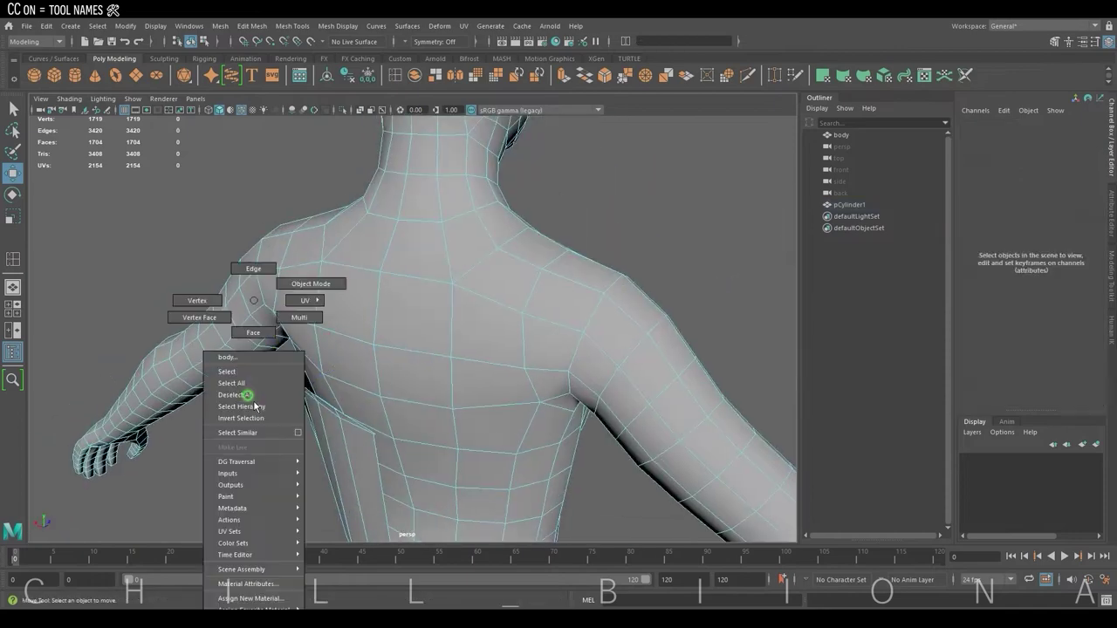
click(317, 428)
Pull the side and back corner vertices in against the body
alt+drag(340, 344, 531, 254)
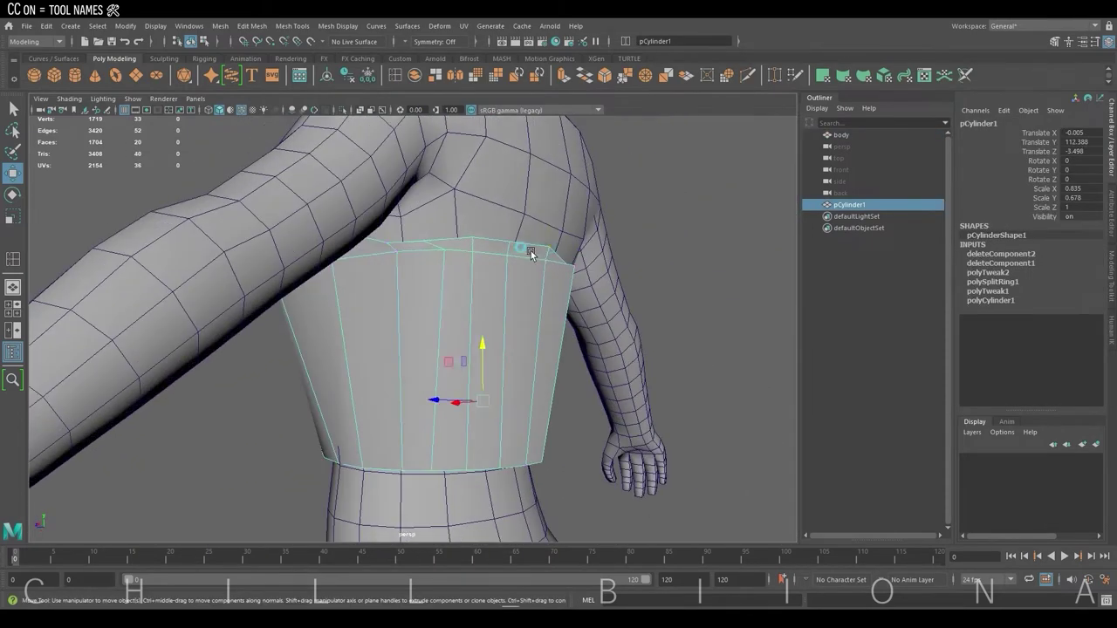
right_drag(531, 253, 443, 237)
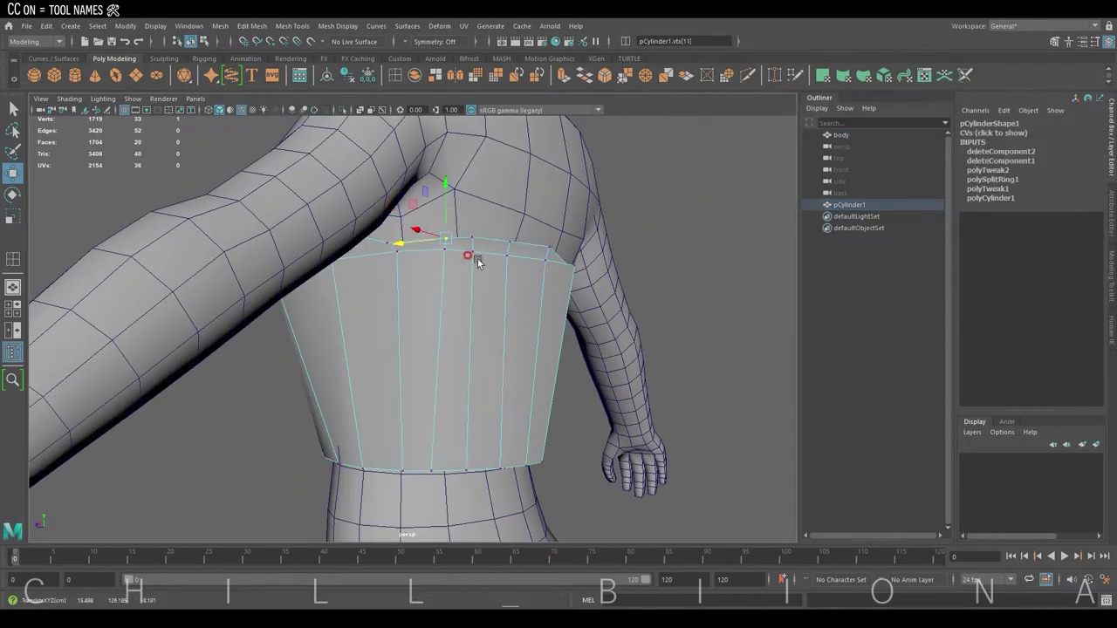
mouse_move(477, 259)
alt+mouse_down()
mouse_move(398, 269)
mouse_move(474, 288)
mouse_move(436, 262)
alt+mouse_up()
click(570, 274)
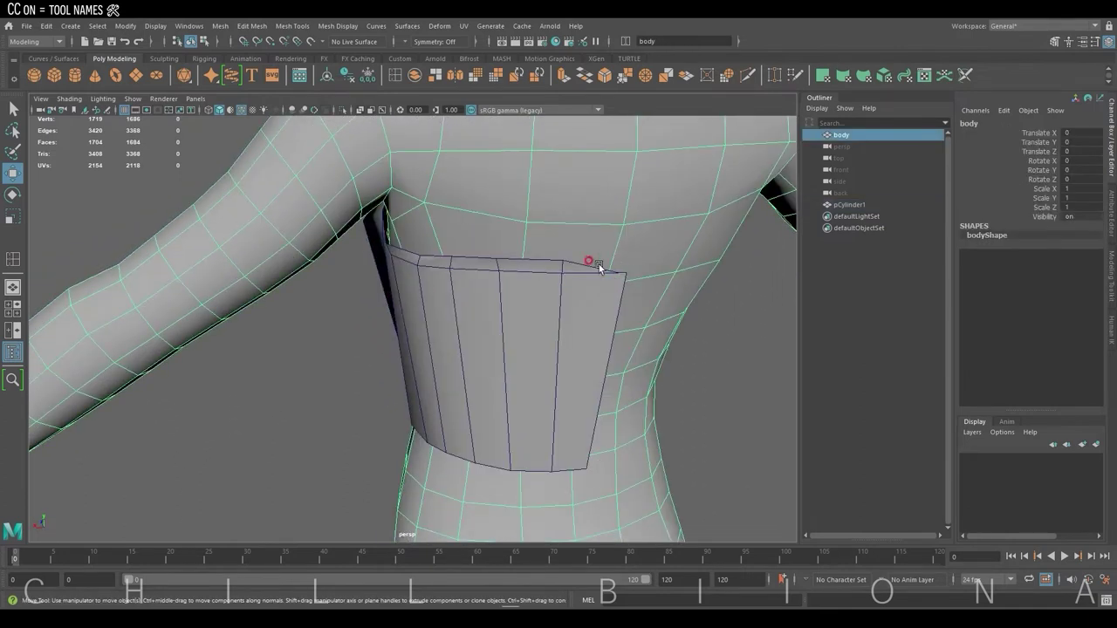
shift+click(599, 264)
alt+drag(598, 264, 504, 305)
right_drag(410, 296, 375, 297)
click(399, 257)
mouse_move(399, 256)
alt+mouse_down()
mouse_move(433, 348)
mouse_move(591, 324)
mouse_move(387, 391)
mouse_move(404, 530)
alt+mouse_up()
click(386, 392)
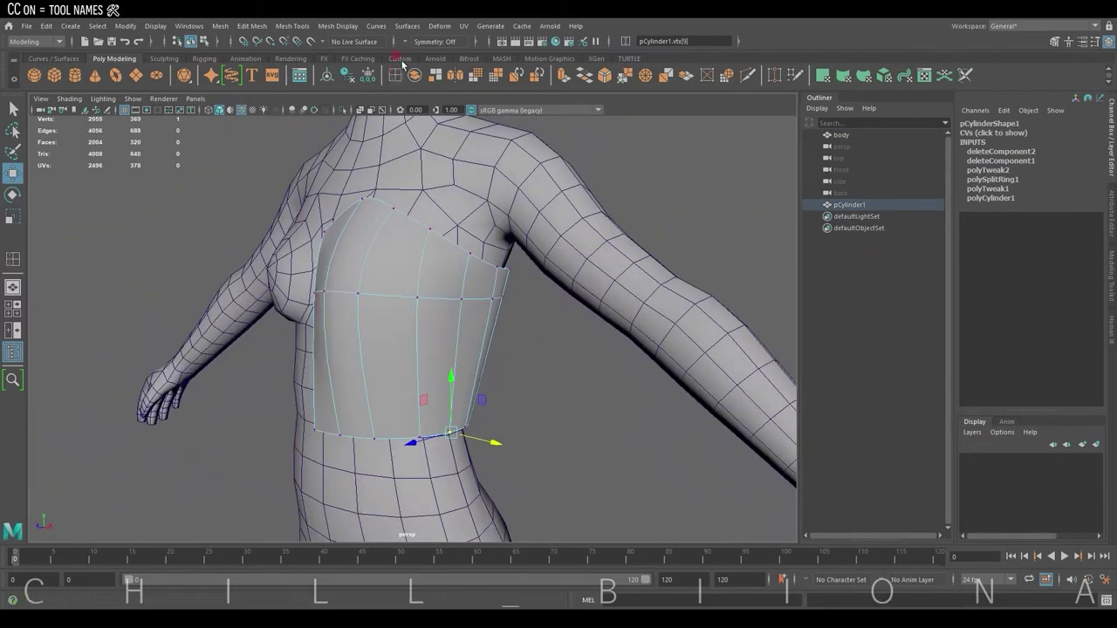
click(393, 76)
Insert a second horizontal edge loop across the bodice panel
click(421, 372)
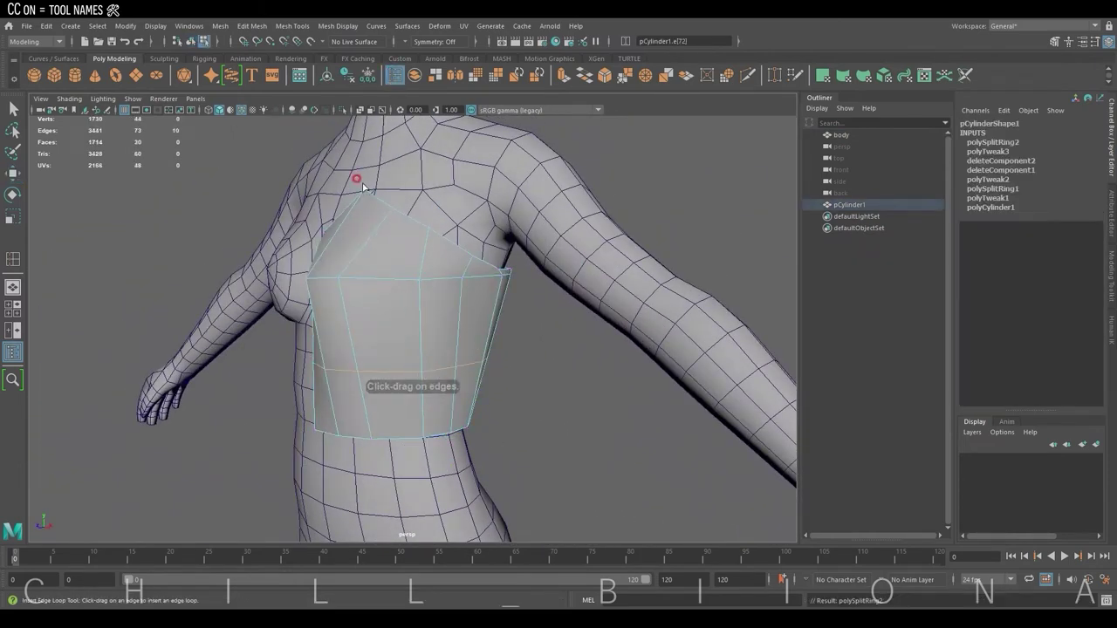
mouse_move(361, 179)
alt+mouse_down()
mouse_move(524, 367)
mouse_move(496, 352)
alt+mouse_up()
key(w)
click(495, 352)
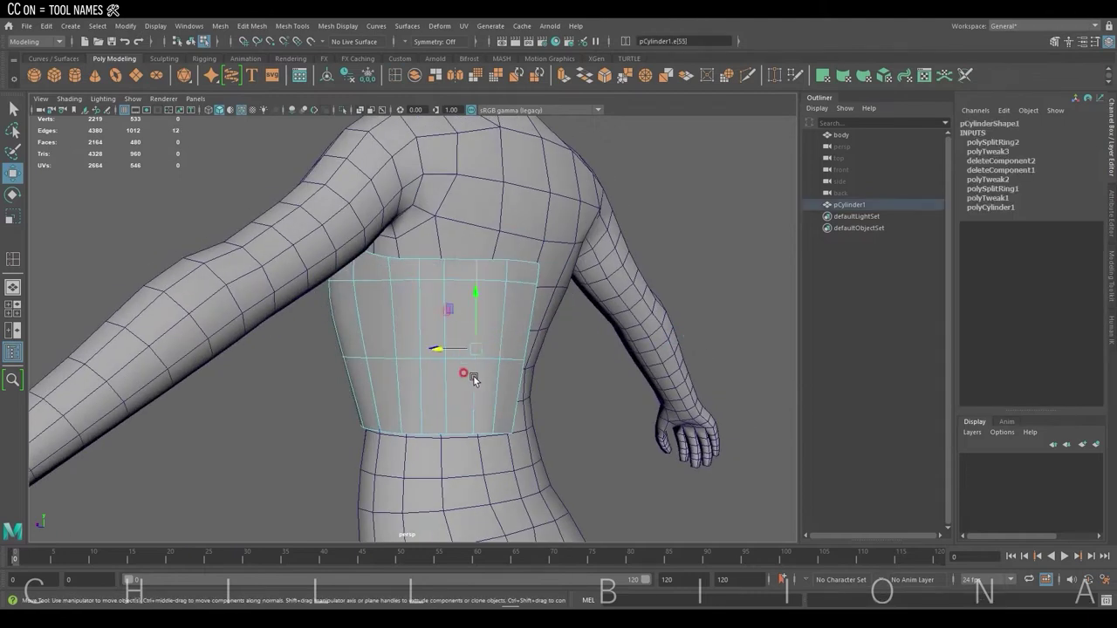
key(r)
In front view, scale the chest-edge vertex column and waist vertex row toward the body
mouse_move(425, 368)
alt+mouse_down()
mouse_move(411, 360)
mouse_move(673, 390)
alt+mouse_up()
click(16, 320)
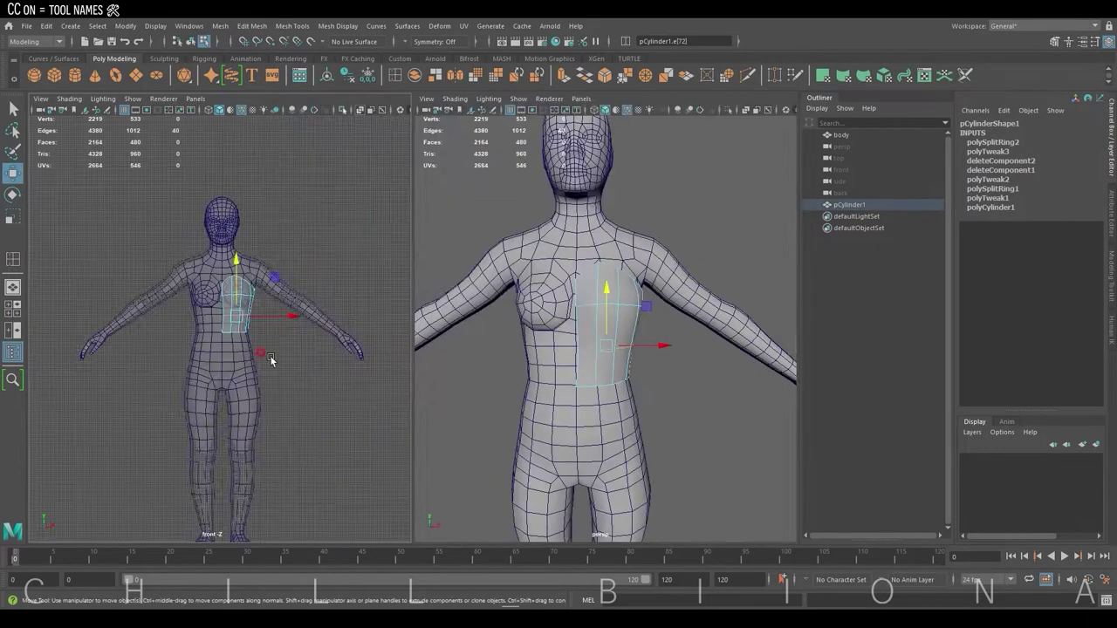
key(space)
right_click(404, 255)
drag(382, 190, 425, 349)
key(r)
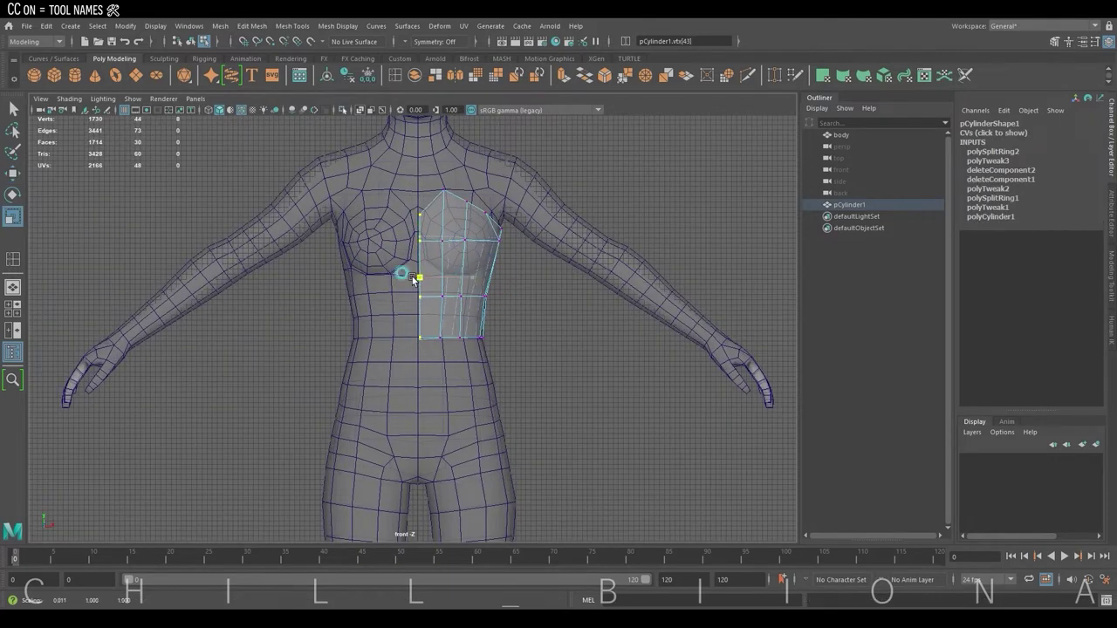
drag(531, 367, 531, 366)
key(r)
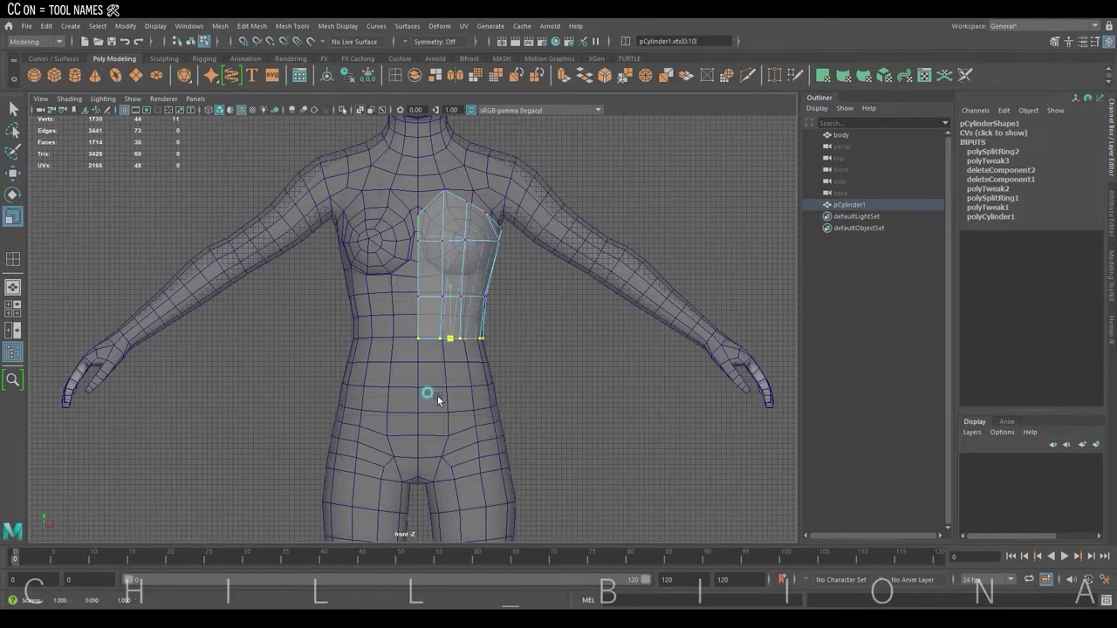
Tuck the panel's side and lower edge vertices in against the torso
scroll(399, 319, up, 3)
key(space)
key(space)
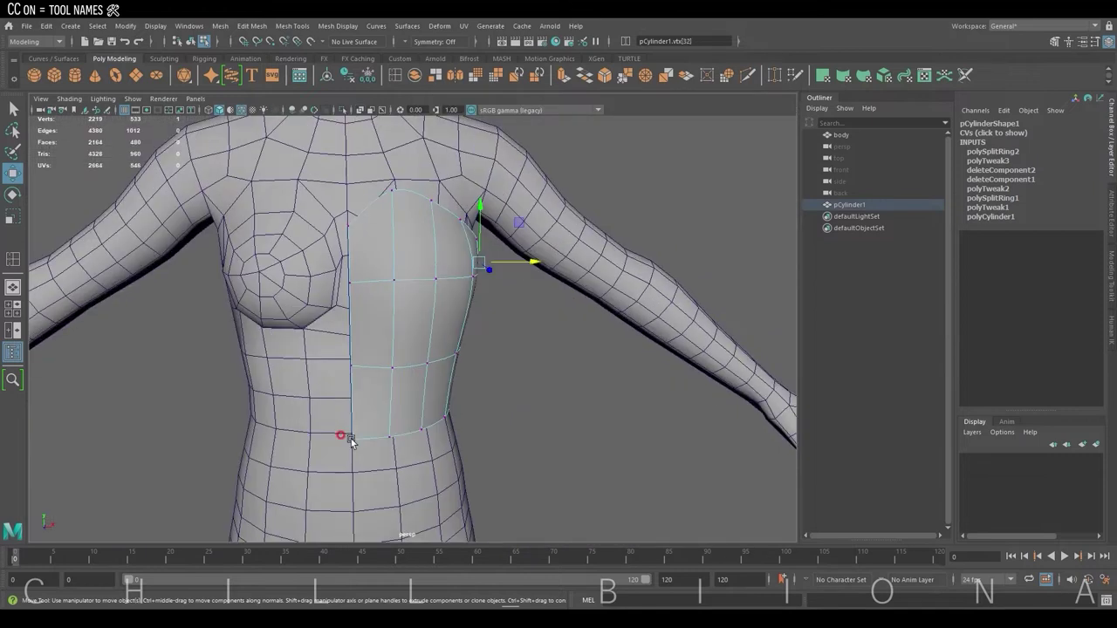
mouse_move(349, 439)
alt+mouse_down()
mouse_move(499, 465)
mouse_move(463, 369)
alt+mouse_up()
click(464, 369)
click(482, 388)
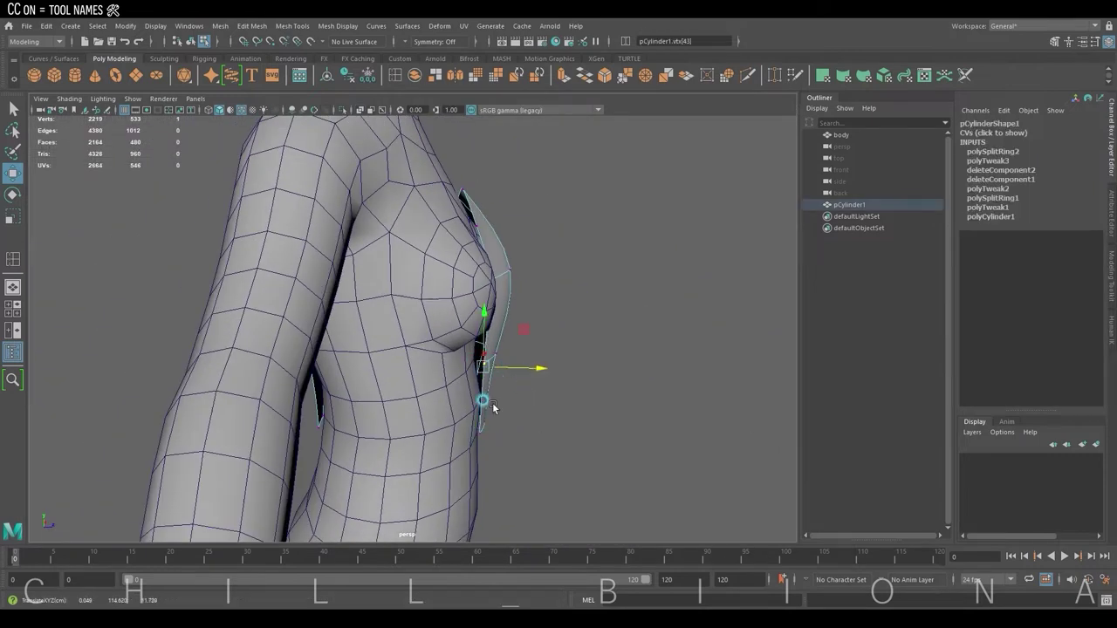
click(474, 432)
click(482, 410)
click(587, 320)
Fine-tune a front bodice vertex, then view the fitted panel from the front
mouse_move(597, 325)
alt+mouse_down()
mouse_move(486, 286)
mouse_move(489, 329)
mouse_move(434, 318)
mouse_move(455, 291)
mouse_move(429, 309)
alt+mouse_up()
click(486, 287)
click(429, 309)
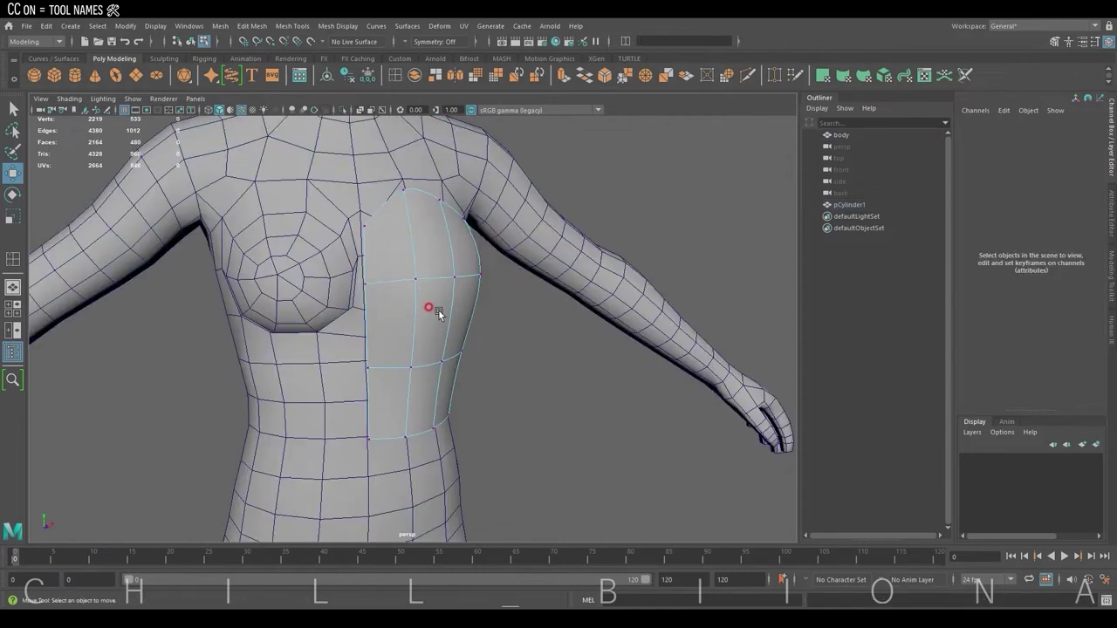
click(611, 262)
click(438, 306)
mouse_move(611, 262)
alt+mouse_down()
mouse_move(438, 306)
mouse_move(306, 297)
alt+mouse_up()
scroll(438, 307, down, 5)
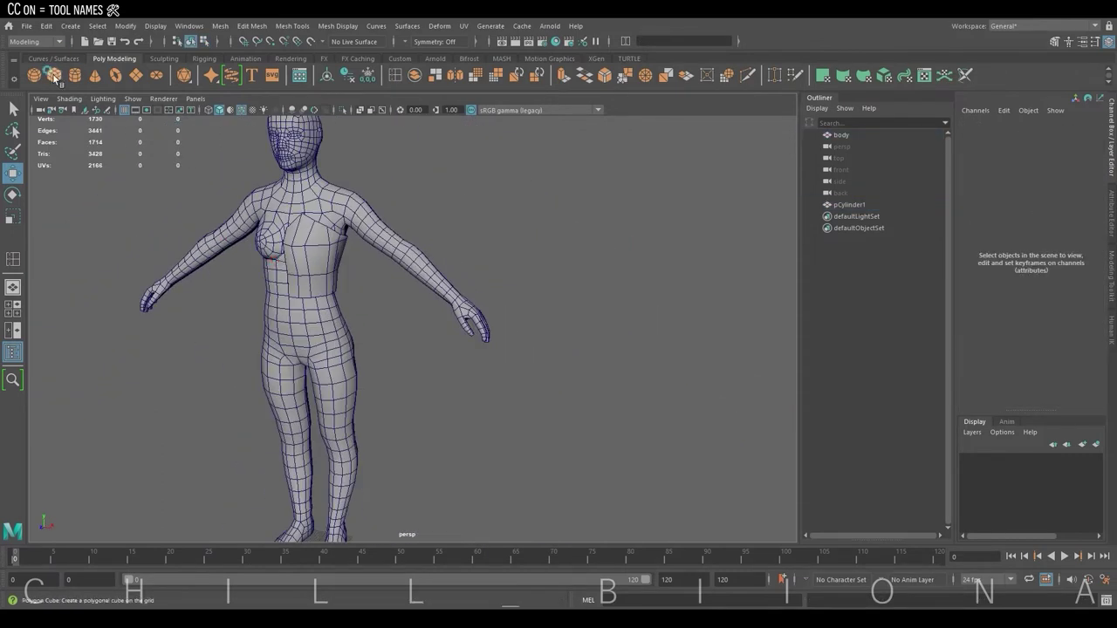
Create a polygon cube at shoulder height and insert an edge loop through it
mouse_move(461, 518)
mouse_down()
mouse_move(424, 212)
mouse_move(478, 243)
mouse_move(417, 229)
mouse_move(427, 233)
mouse_up()
key(r)
key(w)
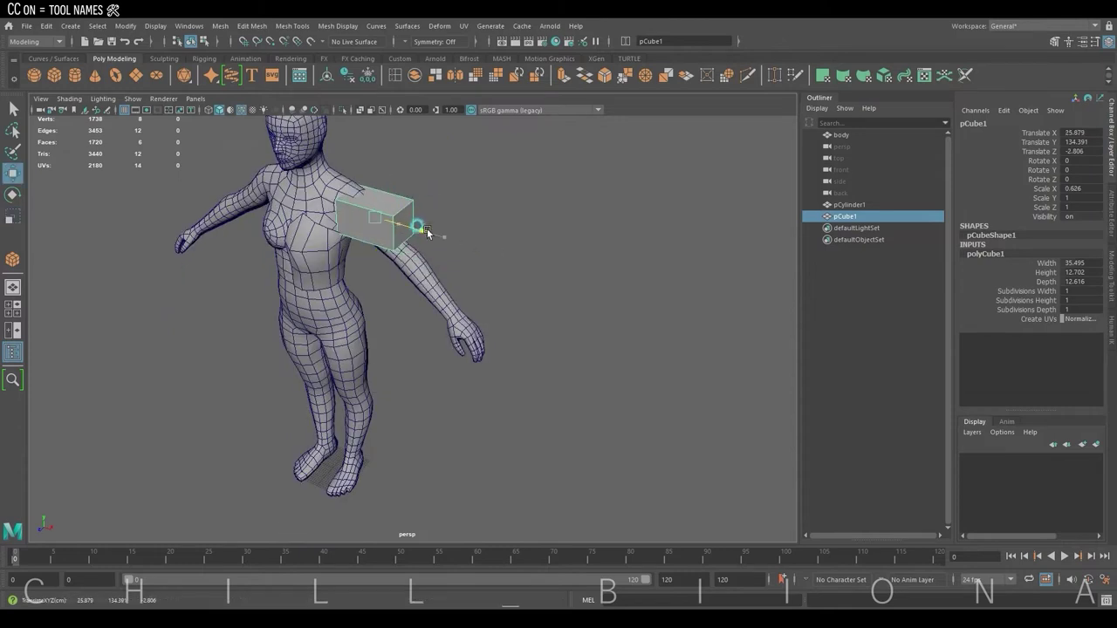
click(391, 77)
alt+drag(392, 305, 419, 306)
double_click(13, 259)
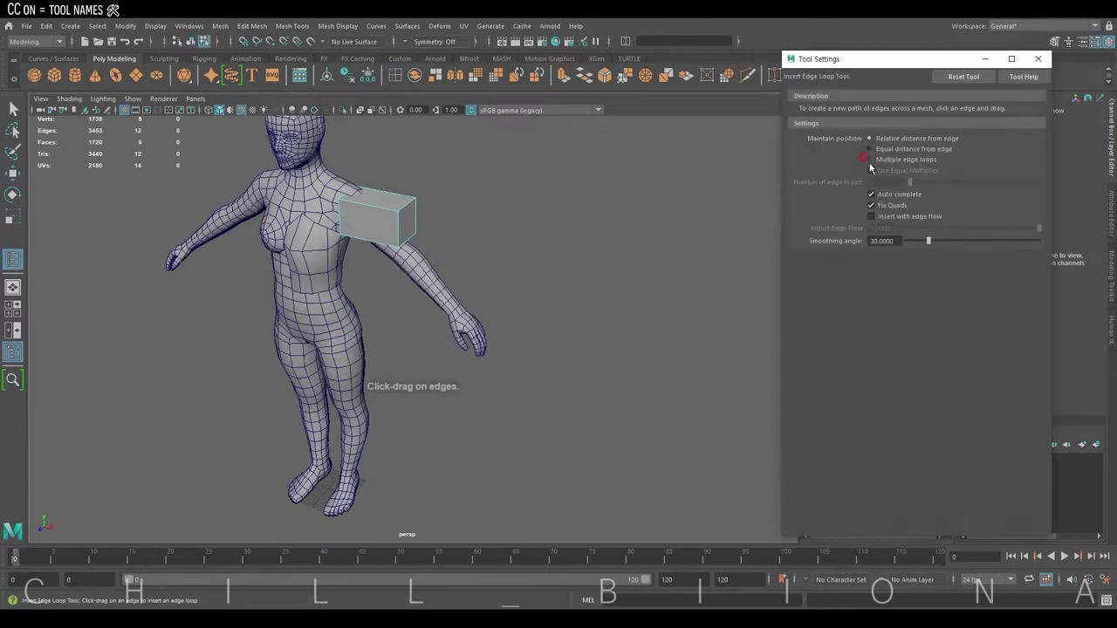
click(405, 206)
Narrow the cube along its width and add a second edge loop across it
key(w)
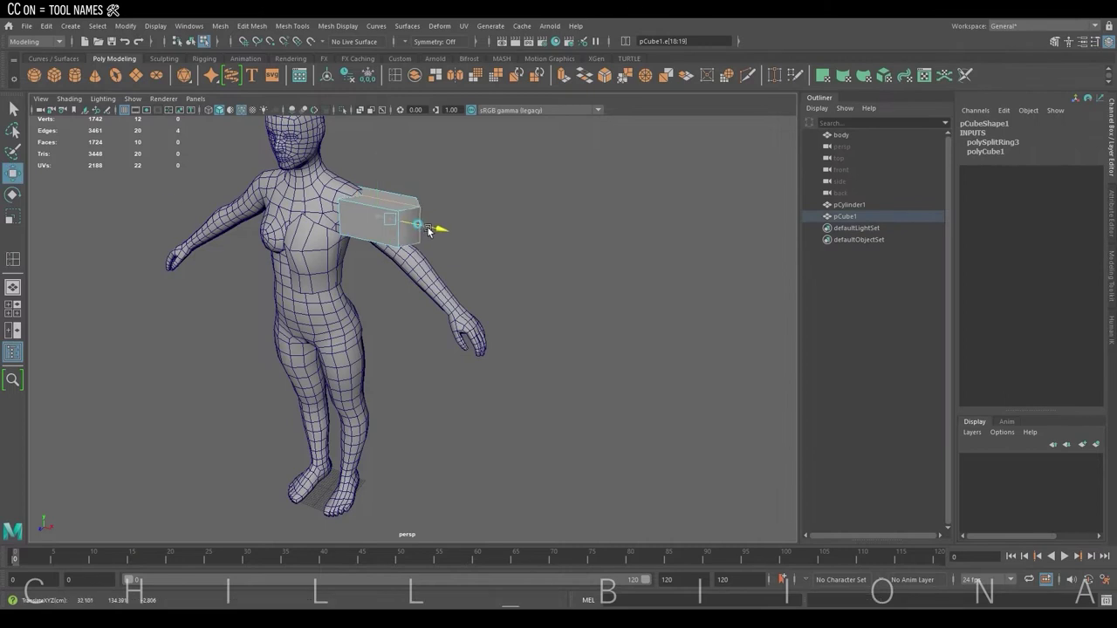
key(F8)
key(r)
drag(428, 228, 410, 227)
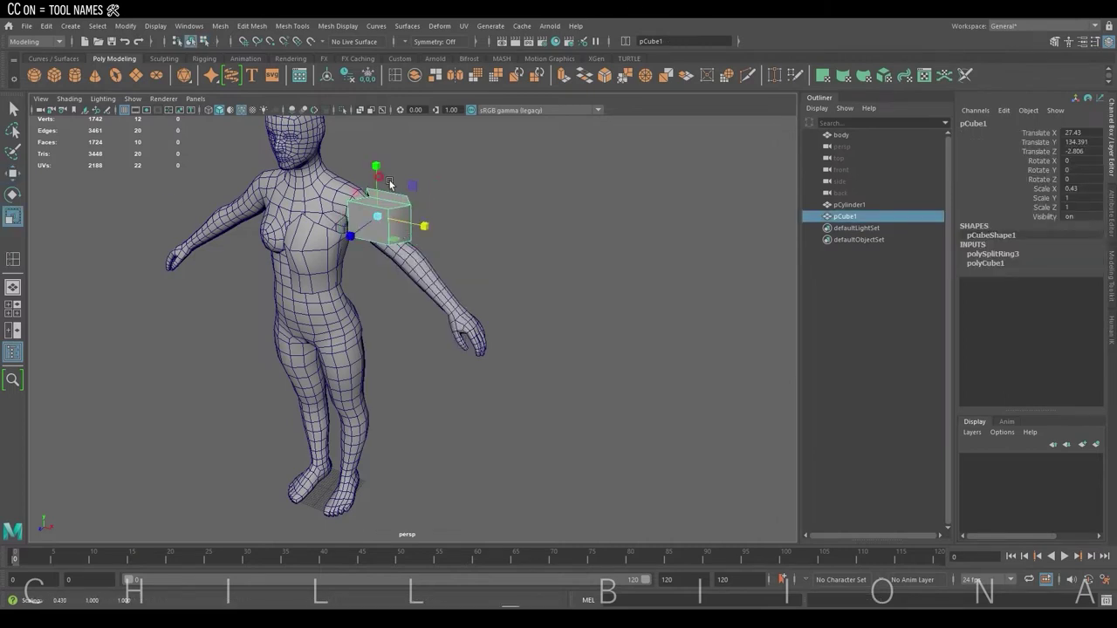
scroll(416, 229, up, 5)
key(y)
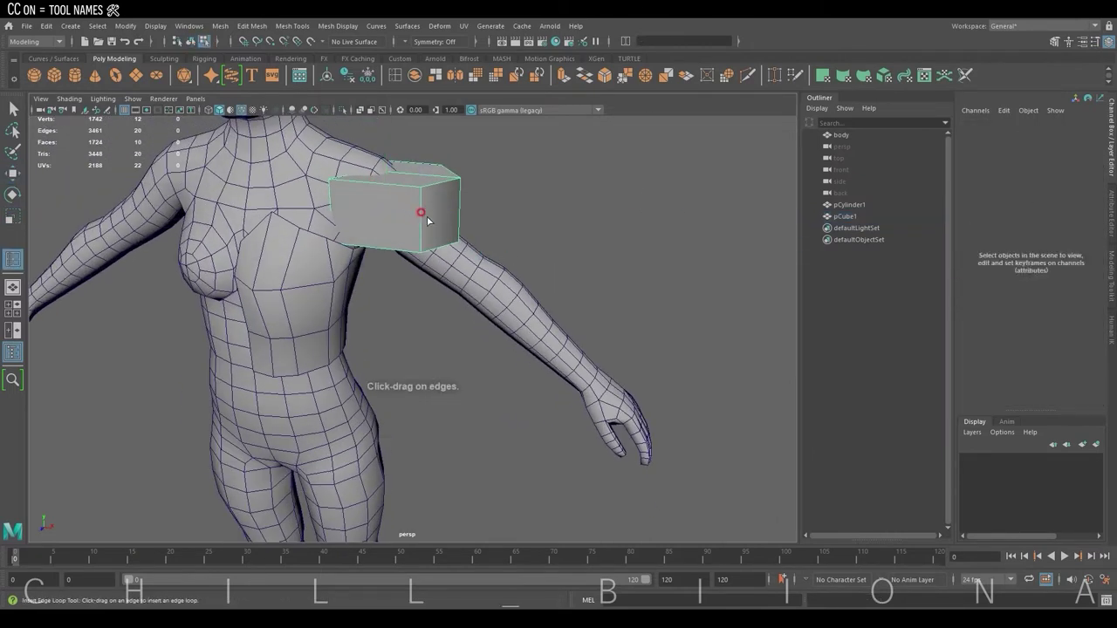
click(418, 210)
key(w)
right_drag(476, 202, 528, 175)
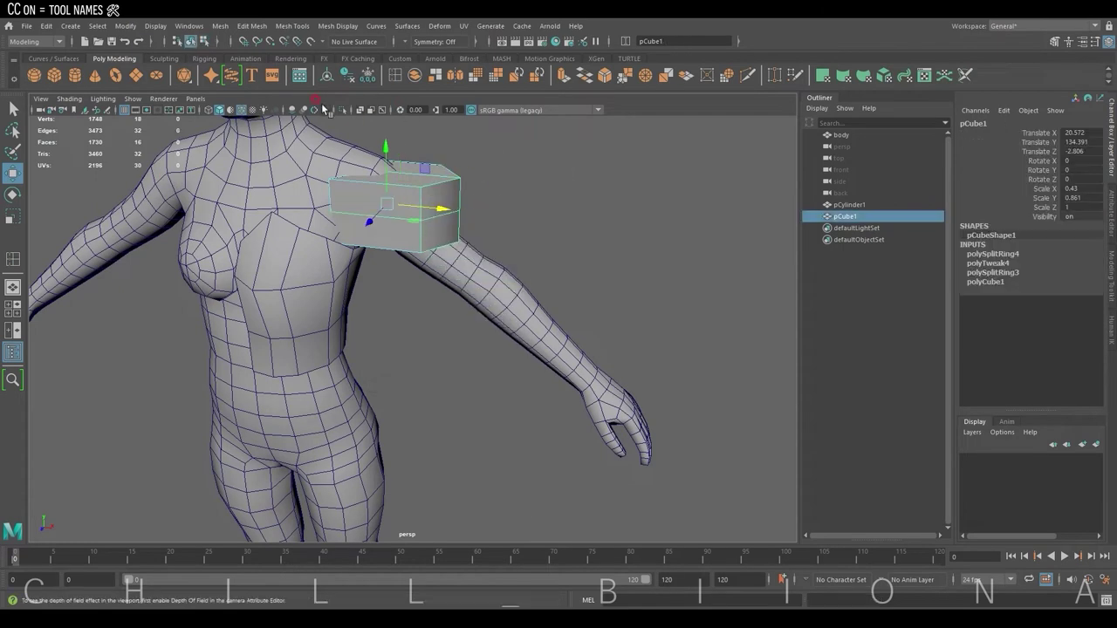
Isolate the cube and delete its side and top faces to leave an open shell
key(ctrl+1)
mouse_move(376, 162)
alt+mouse_down()
mouse_move(370, 219)
mouse_move(414, 248)
alt+mouse_up()
key(F11)
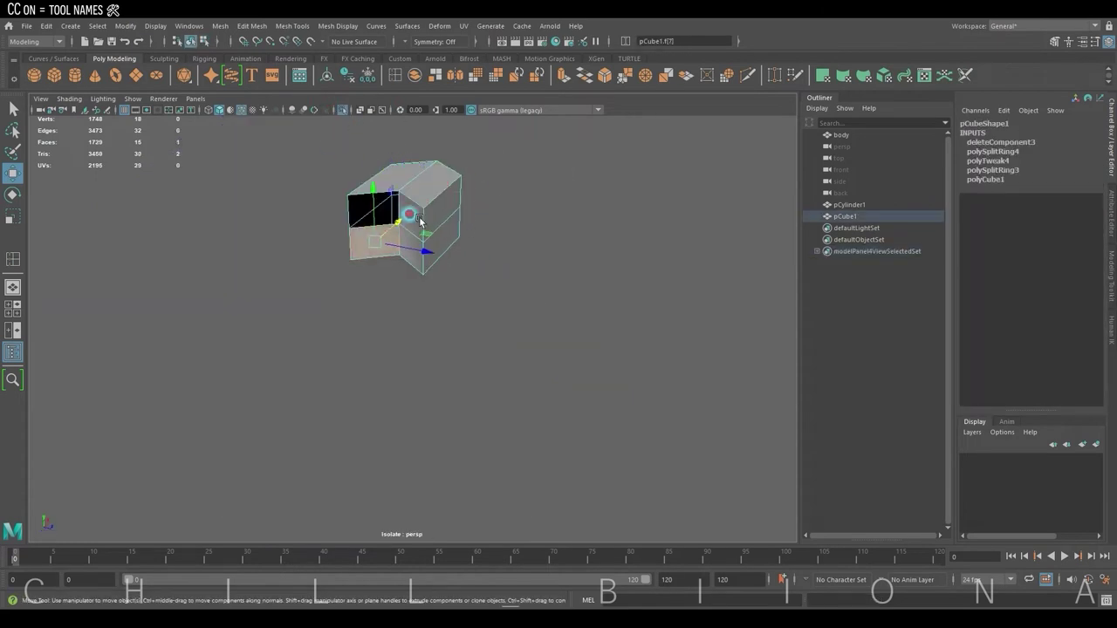
key(Delete)
click(373, 241)
key(Delete)
click(436, 174)
key(Delete)
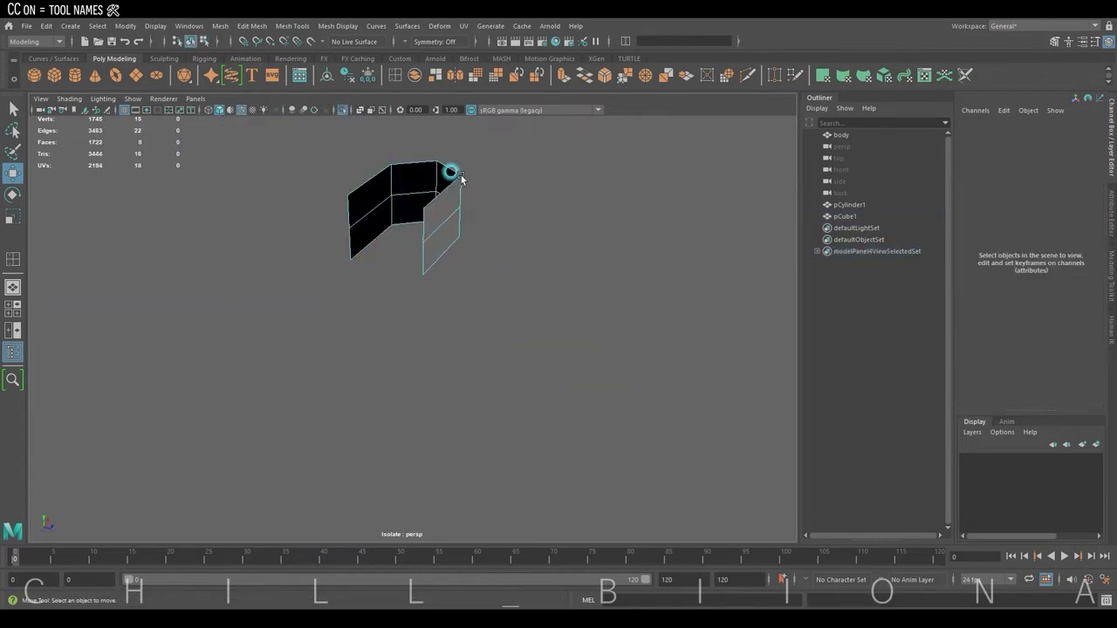
key(F8)
key(ctrl+1)
mouse_move(500, 293)
alt+mouse_down()
mouse_move(368, 302)
mouse_move(384, 262)
mouse_move(375, 213)
mouse_move(426, 239)
mouse_move(288, 215)
alt+mouse_up()
Rotate and move a shoulder vertex so the piece wraps over the back of the shoulder
key(F9)
click(349, 239)
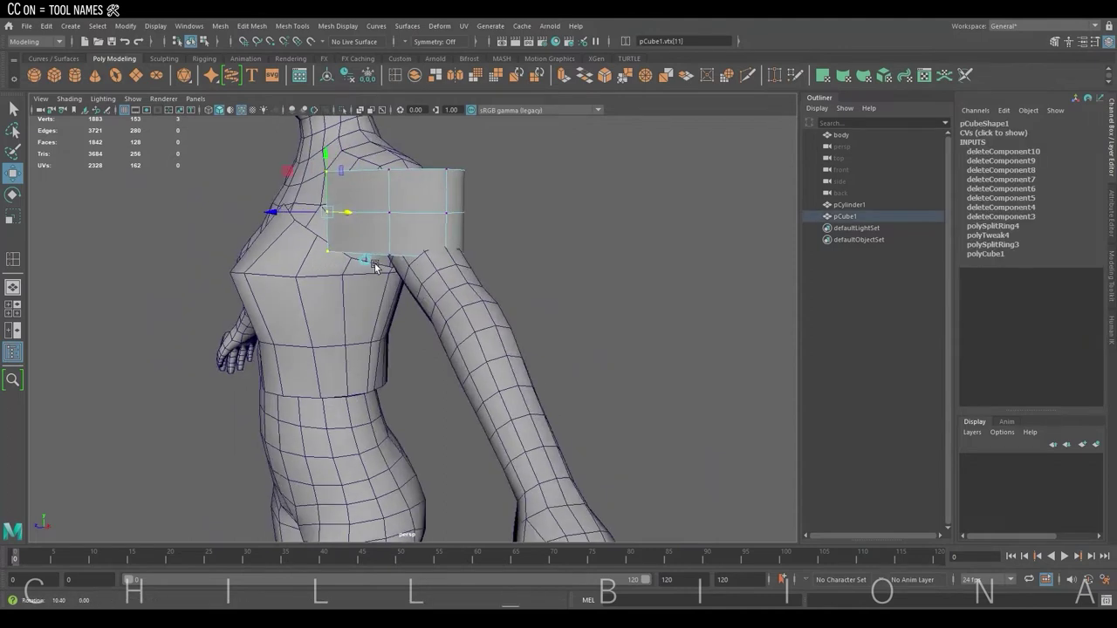
alt+drag(380, 220, 340, 216)
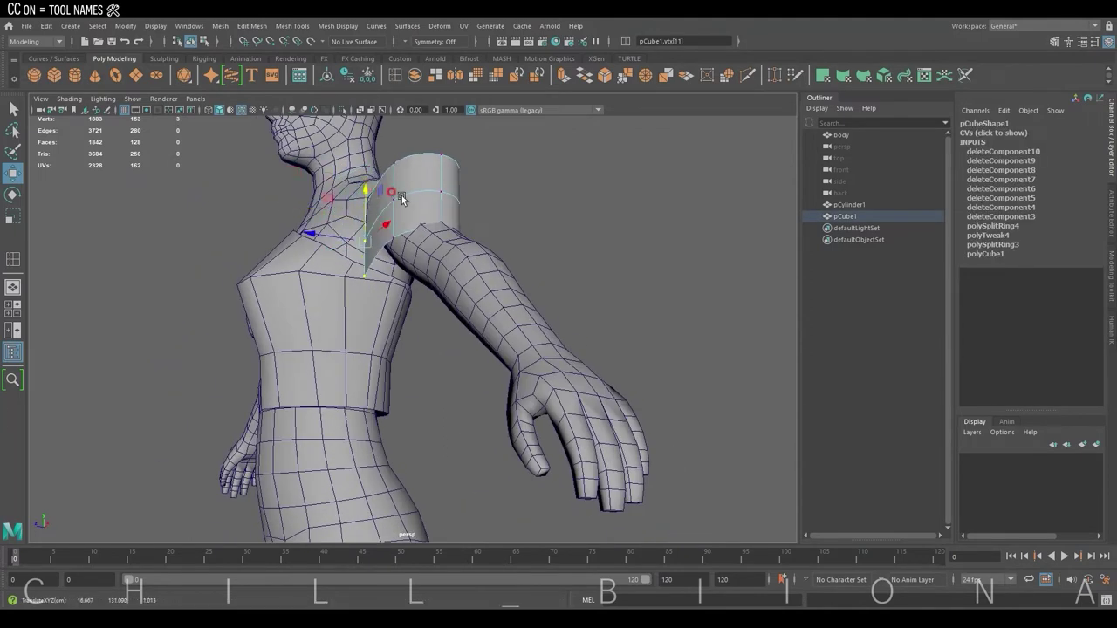
key(e)
key(d)
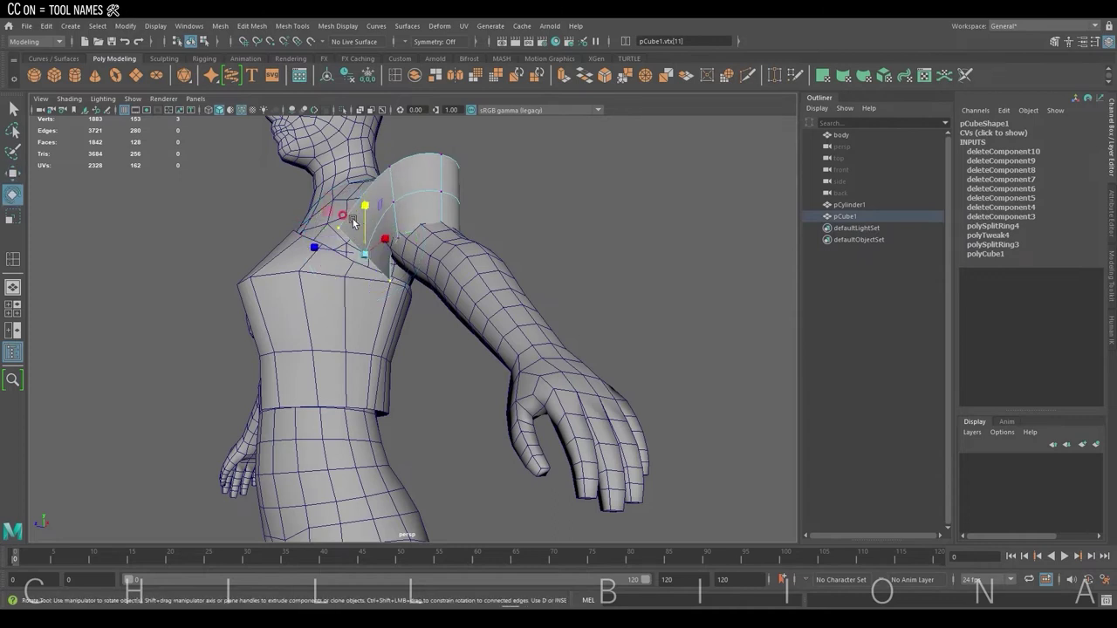
key(w)
drag(319, 230, 363, 229)
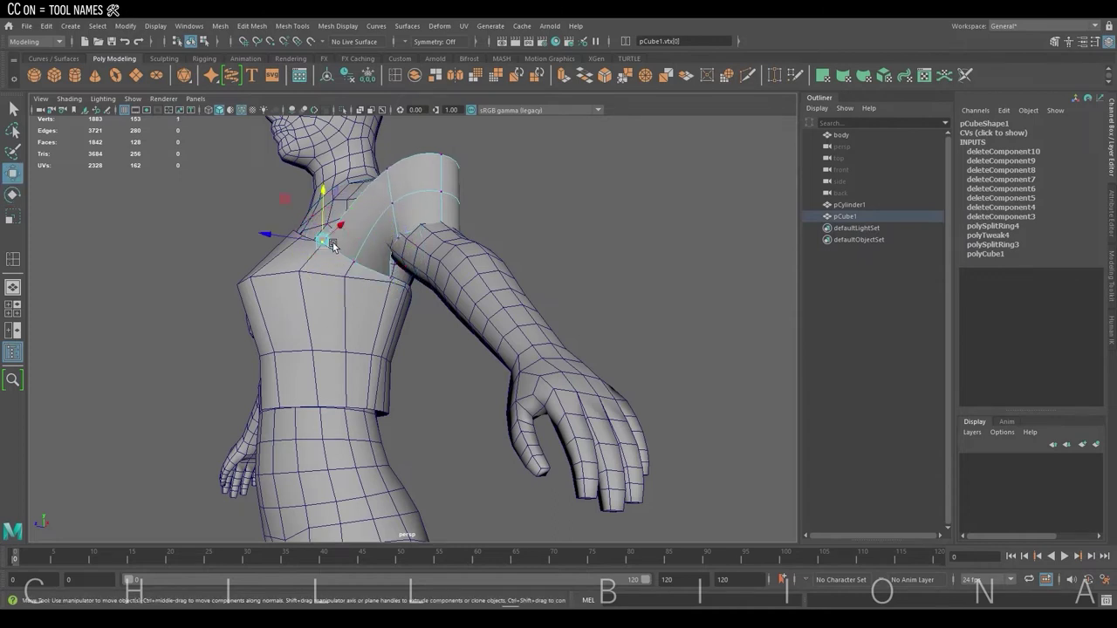
alt+drag(324, 220, 460, 181)
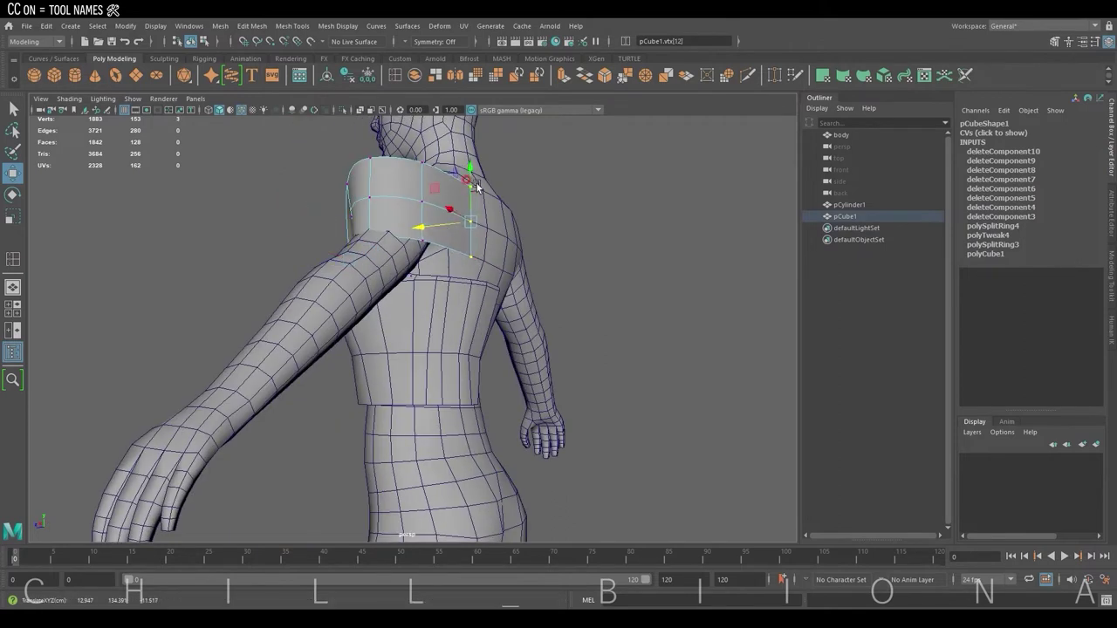
drag(445, 226, 469, 219)
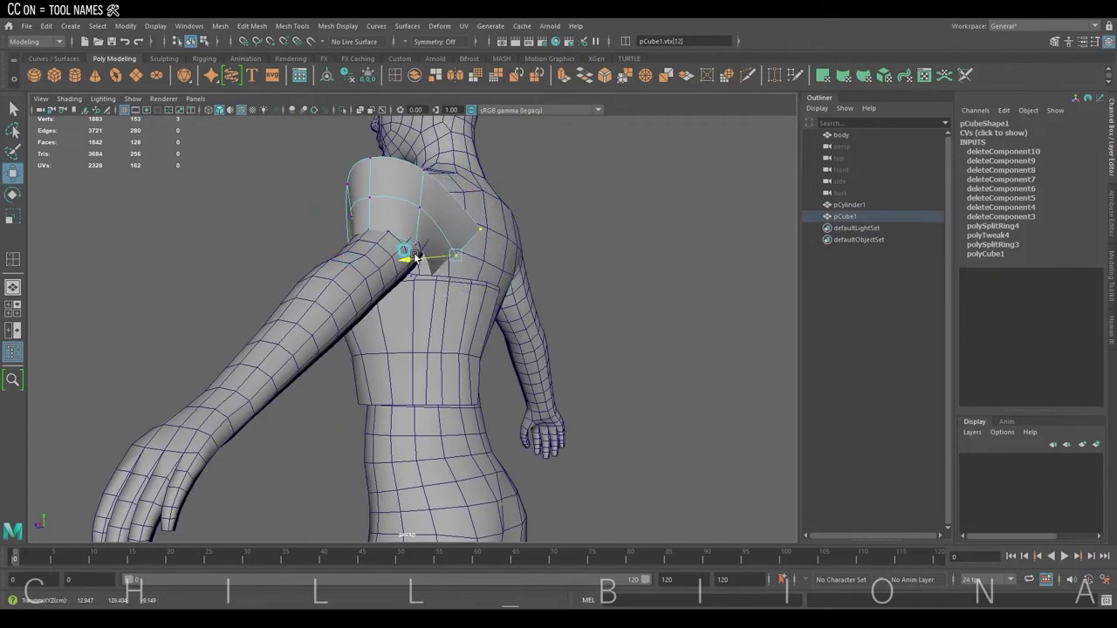
mouse_move(429, 264)
alt+mouse_down()
mouse_move(414, 253)
mouse_move(502, 260)
mouse_move(441, 246)
alt+mouse_up()
drag(436, 244, 410, 251)
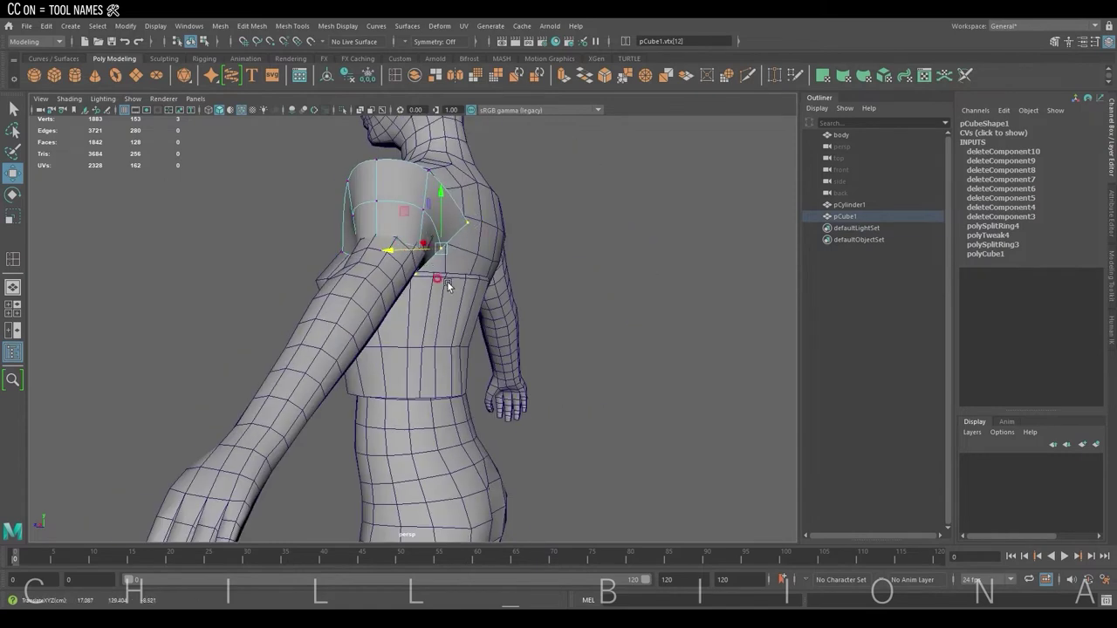
mouse_move(448, 286)
alt+mouse_down()
mouse_move(477, 227)
mouse_move(448, 250)
mouse_move(436, 218)
mouse_move(495, 276)
mouse_move(424, 257)
mouse_move(460, 249)
mouse_move(513, 274)
mouse_move(602, 277)
mouse_move(372, 259)
mouse_move(541, 232)
mouse_move(448, 236)
mouse_move(455, 215)
mouse_move(503, 244)
mouse_move(479, 239)
mouse_move(464, 191)
mouse_move(449, 253)
alt+mouse_up()
Pull the lower back corner vertex toward the armpit and adjust the front vertices
click(424, 256)
click(602, 277)
click(442, 228)
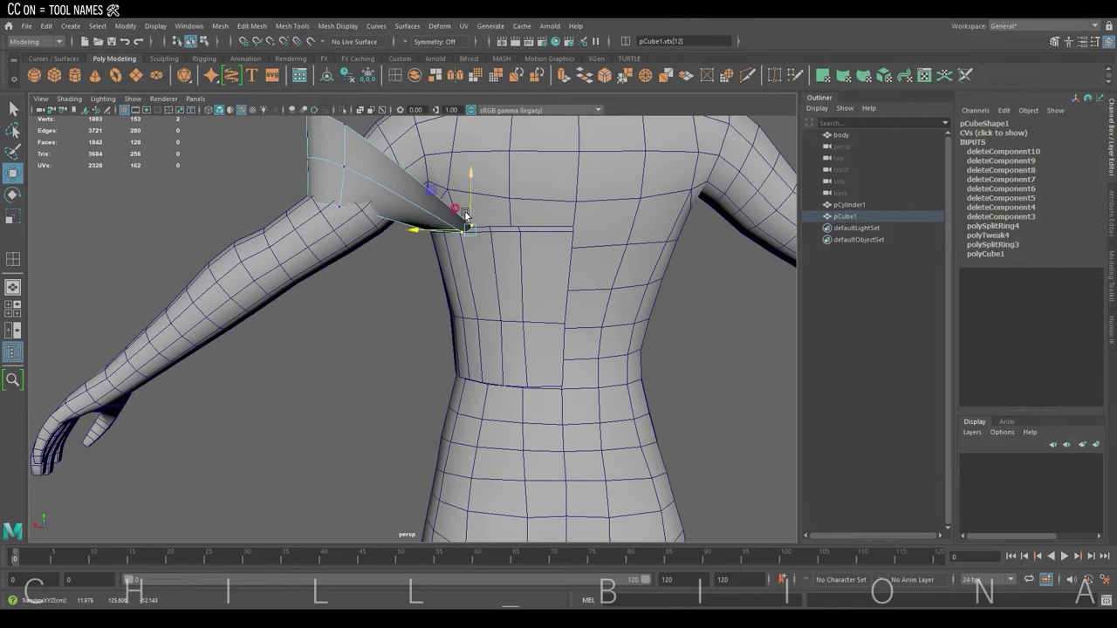
click(462, 217)
mouse_move(495, 206)
mouse_down()
mouse_move(454, 229)
mouse_move(486, 236)
mouse_move(424, 274)
mouse_move(531, 279)
mouse_move(461, 252)
mouse_up()
right_drag(461, 227, 460, 209)
click(473, 253)
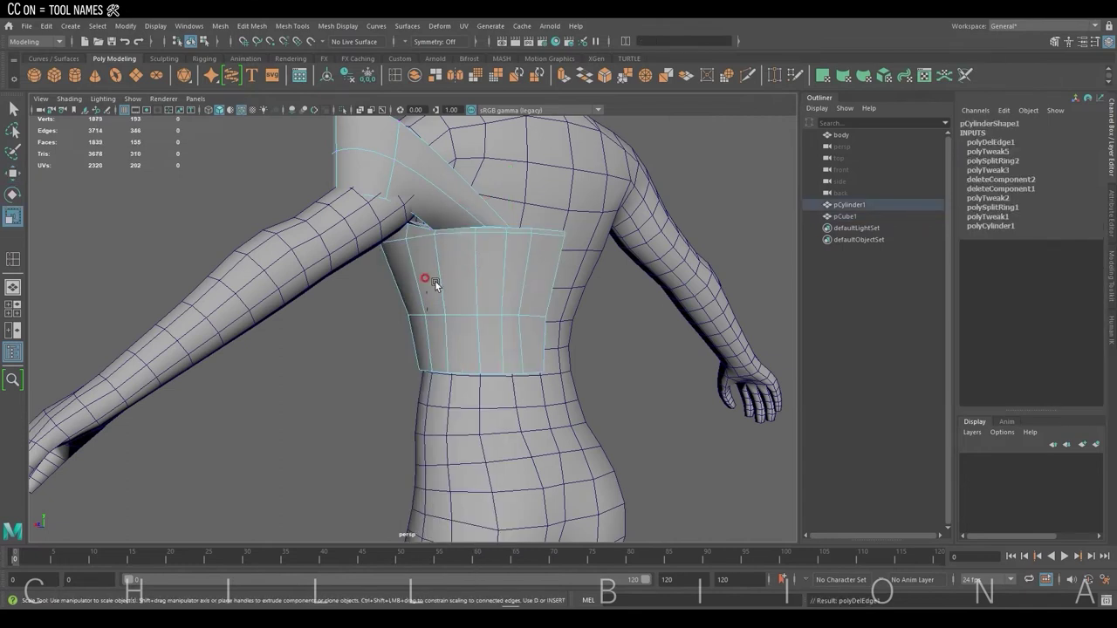
mouse_move(473, 253)
alt+mouse_down()
mouse_move(561, 294)
mouse_move(352, 292)
mouse_move(348, 258)
mouse_move(368, 284)
mouse_move(479, 288)
mouse_move(410, 288)
alt+mouse_up()
key(r)
key(w)
Move the front corner vertex to fit the shoulder, then reselect pCube1 as an object
click(330, 261)
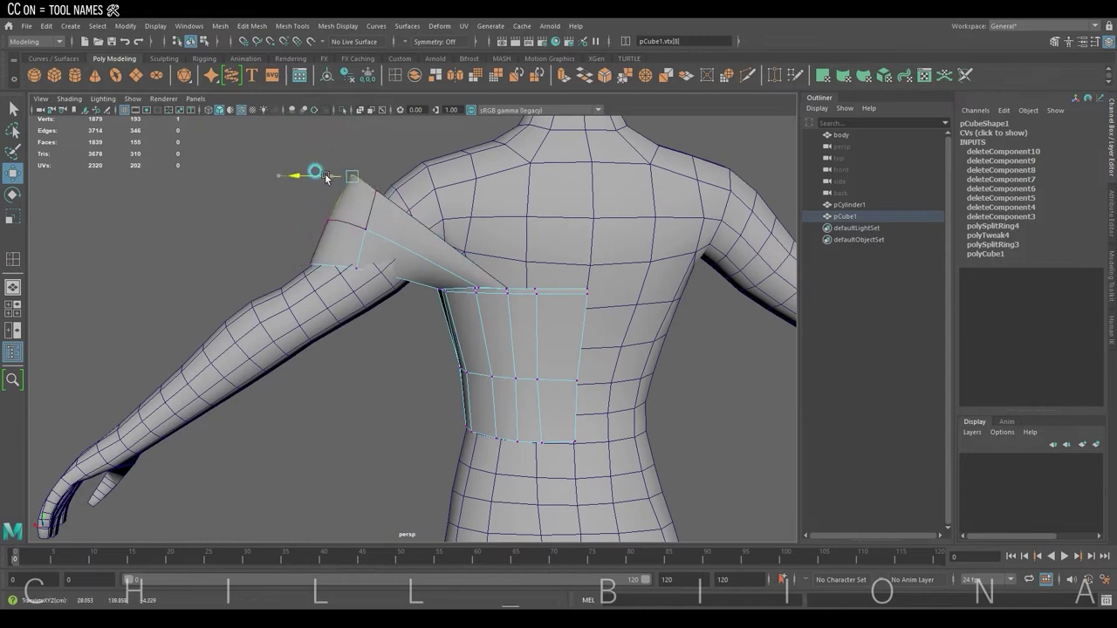
mouse_move(326, 178)
alt+mouse_down()
mouse_move(419, 201)
mouse_move(491, 194)
mouse_move(476, 180)
mouse_move(503, 185)
mouse_move(436, 157)
mouse_move(498, 212)
mouse_move(367, 279)
mouse_move(373, 286)
alt+mouse_up()
click(359, 288)
click(359, 288)
alt+drag(348, 276, 381, 318)
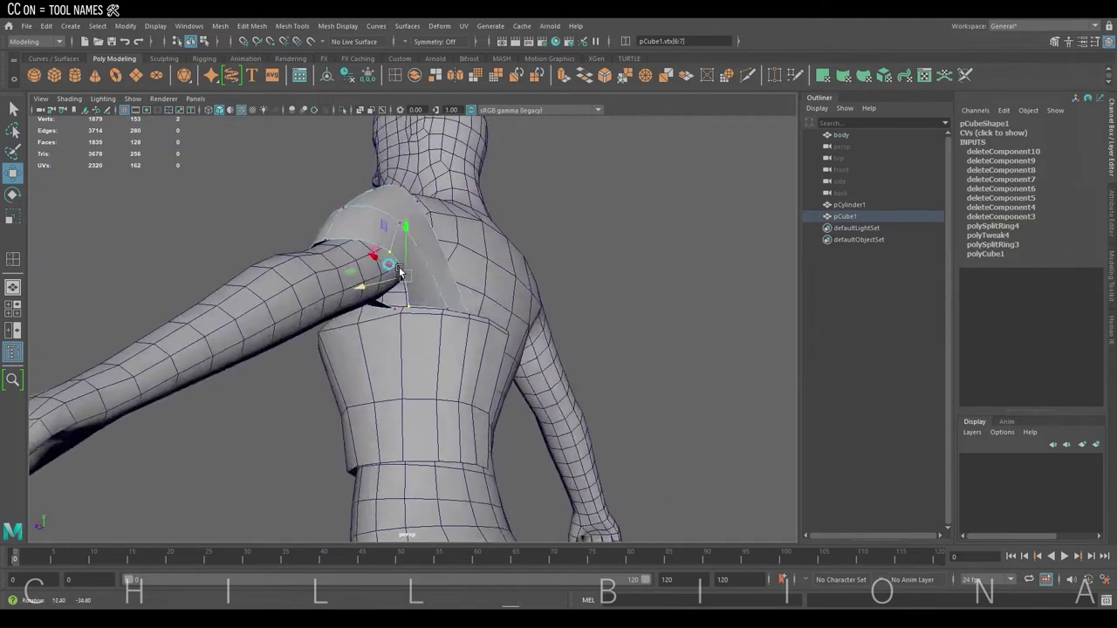
mouse_move(465, 277)
alt+mouse_down()
mouse_move(398, 269)
mouse_move(369, 287)
mouse_move(608, 256)
mouse_move(583, 265)
alt+mouse_up()
key(F8)
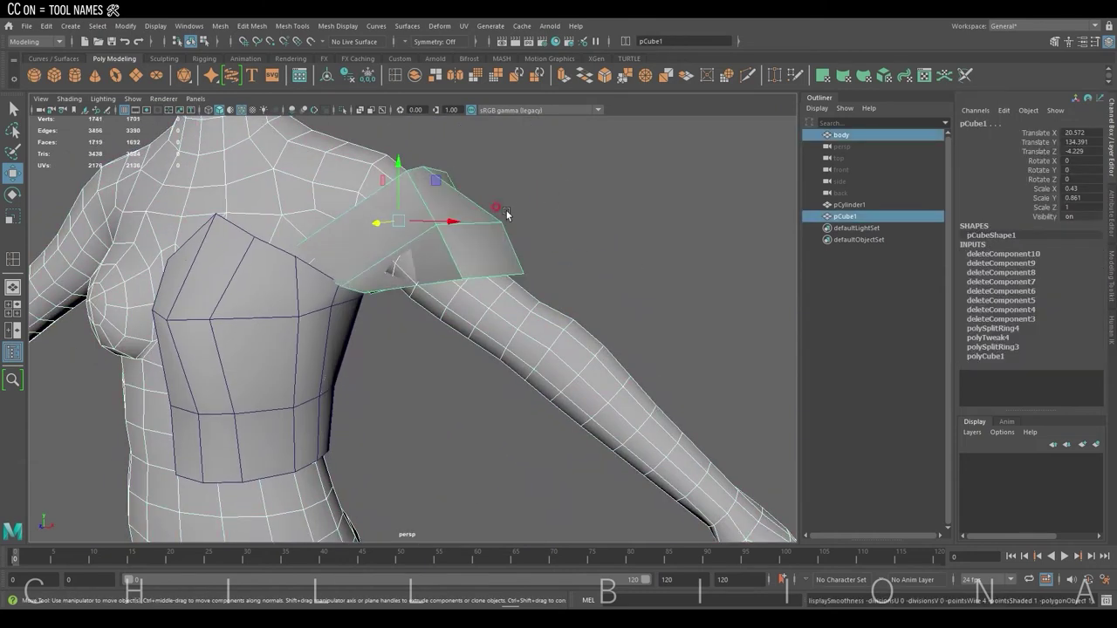
Isolate the shoulder piece and Multi-Cut a new edge across it
click(343, 111)
click(748, 75)
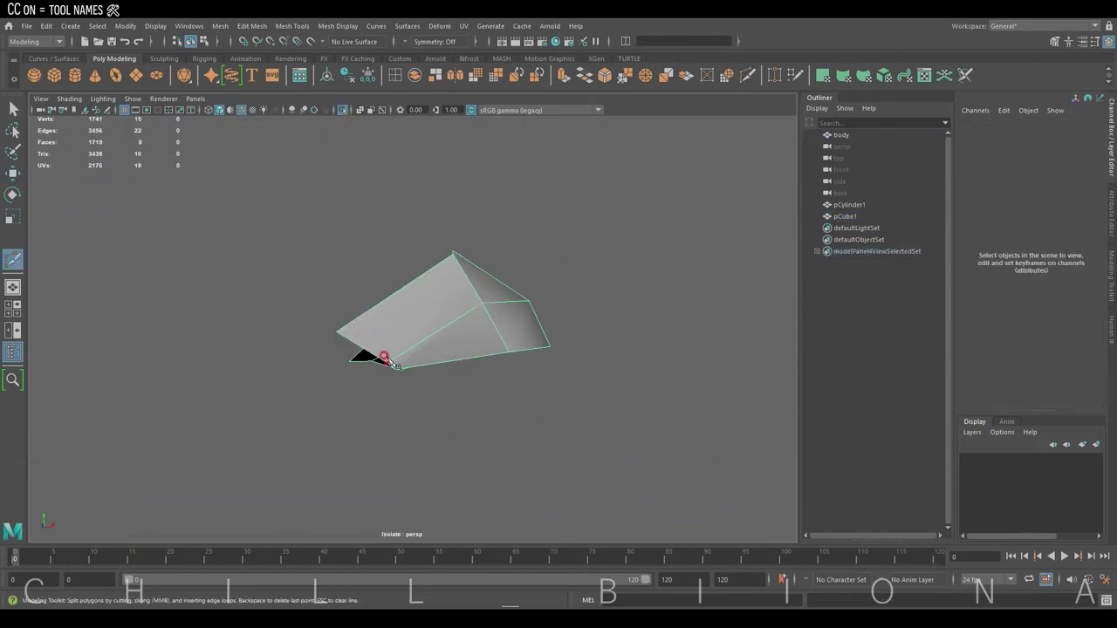
click(472, 284)
mouse_move(478, 289)
alt+mouse_down()
mouse_move(488, 301)
mouse_move(471, 306)
mouse_move(480, 336)
alt+mouse_up()
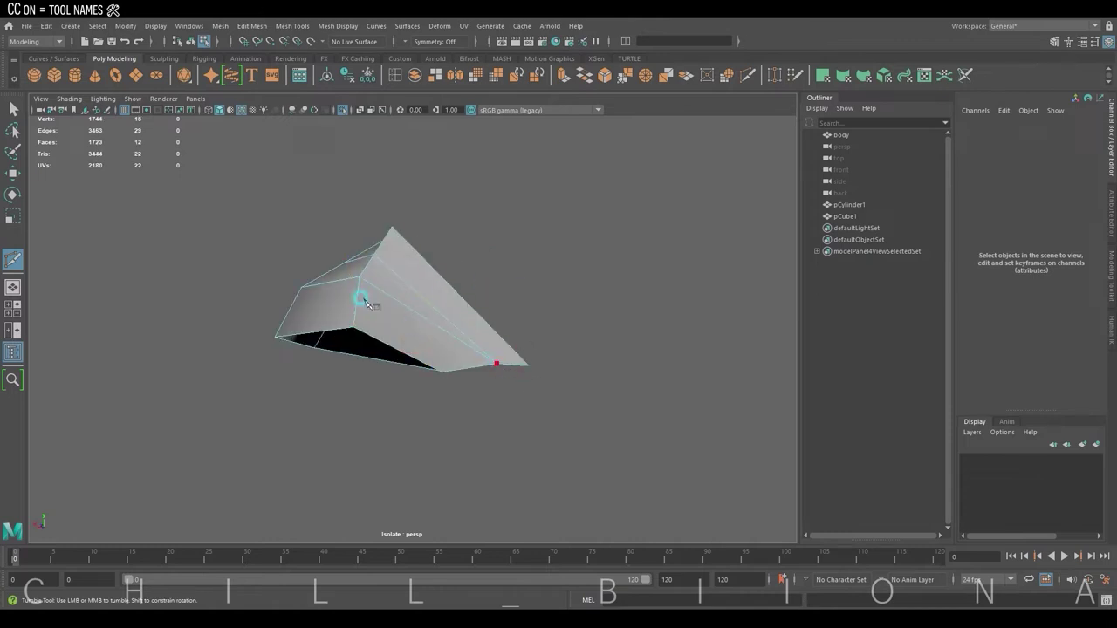
mouse_move(366, 302)
alt+mouse_down()
mouse_move(529, 312)
mouse_move(441, 340)
alt+mouse_up()
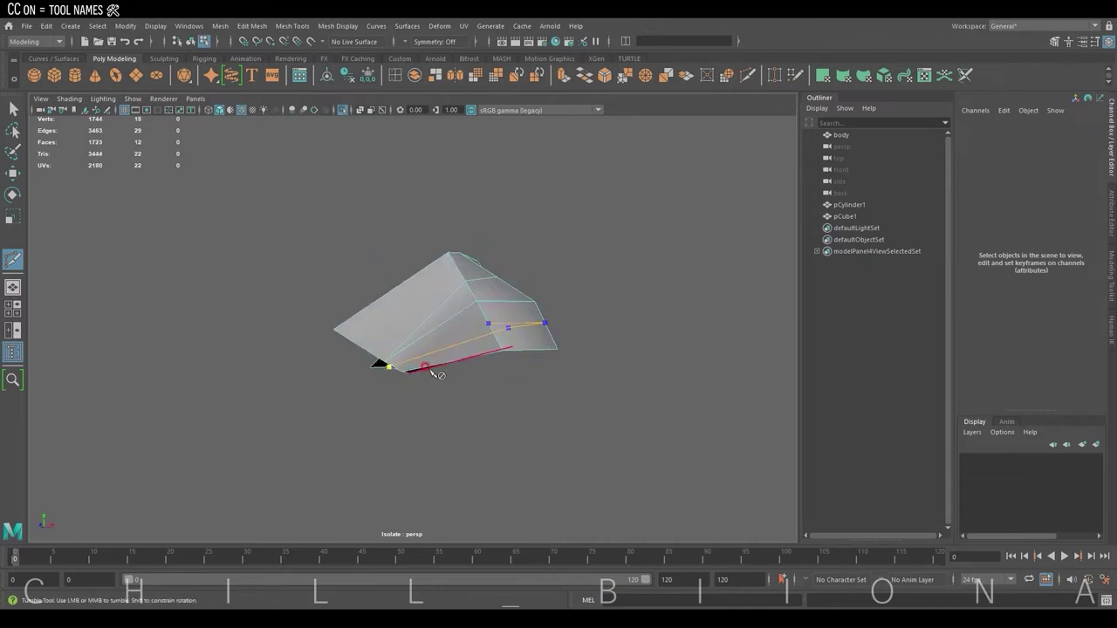
alt+right_drag(436, 373, 361, 397)
key(Return)
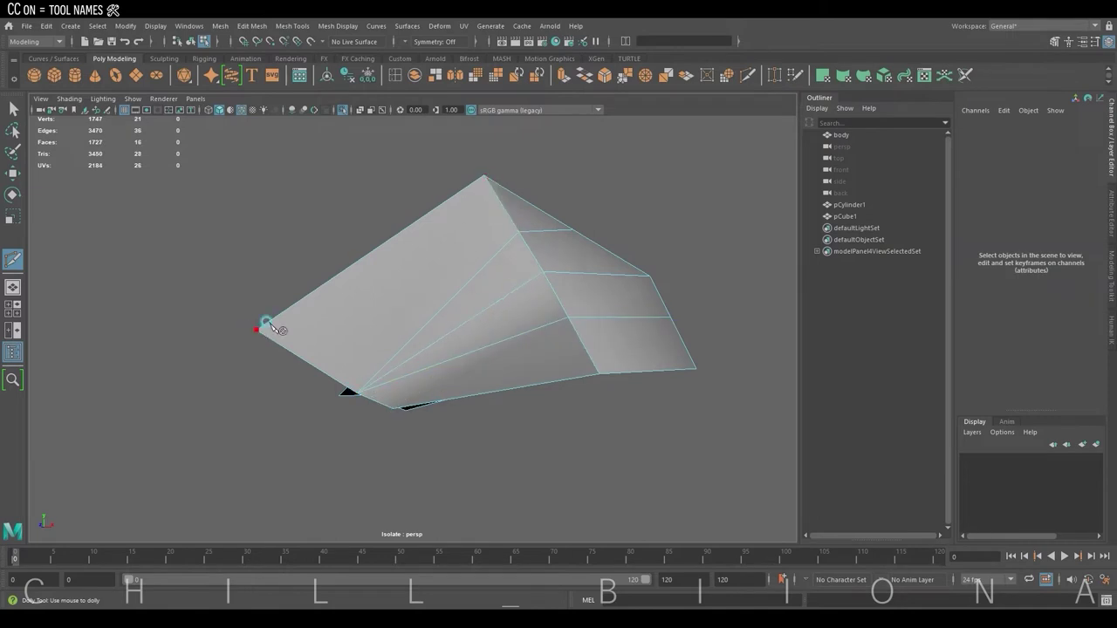
alt+drag(478, 428, 392, 427)
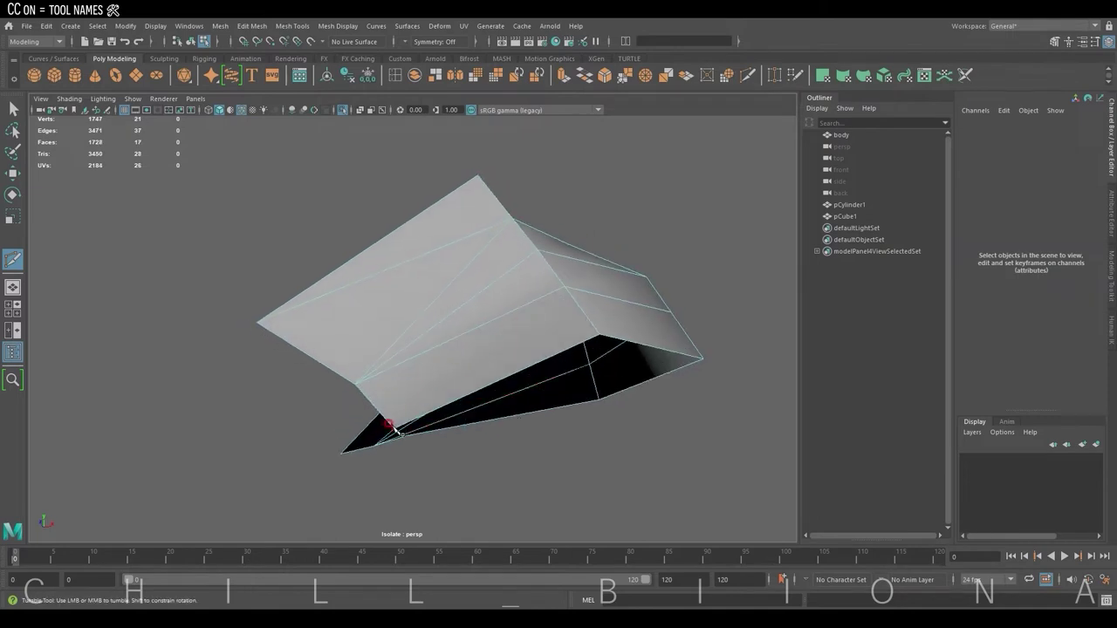
alt+drag(615, 324, 424, 405)
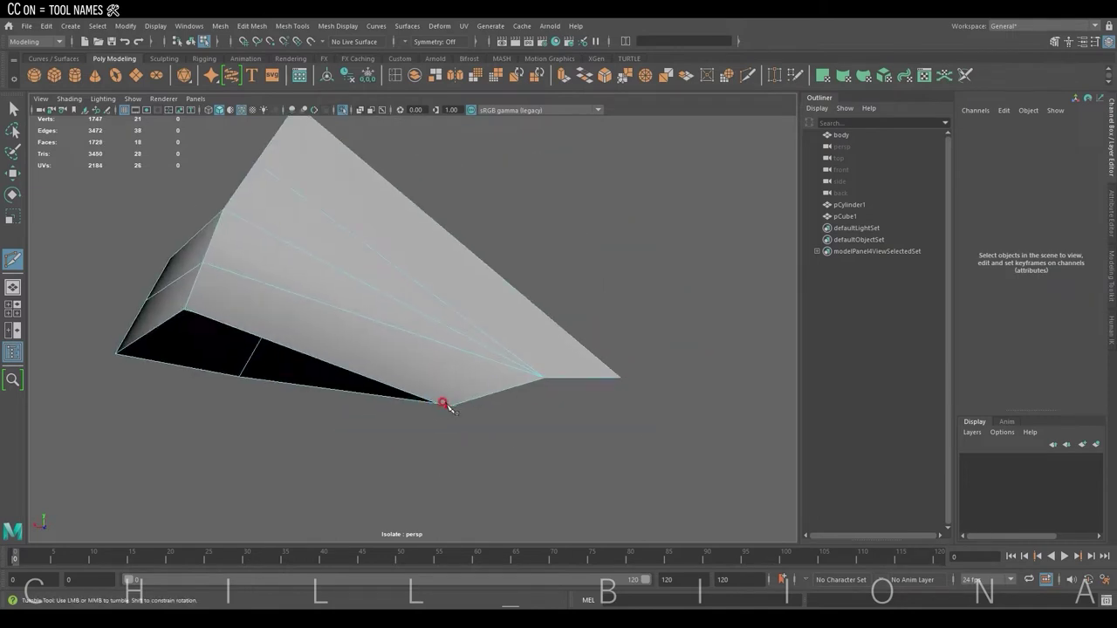
key(Return)
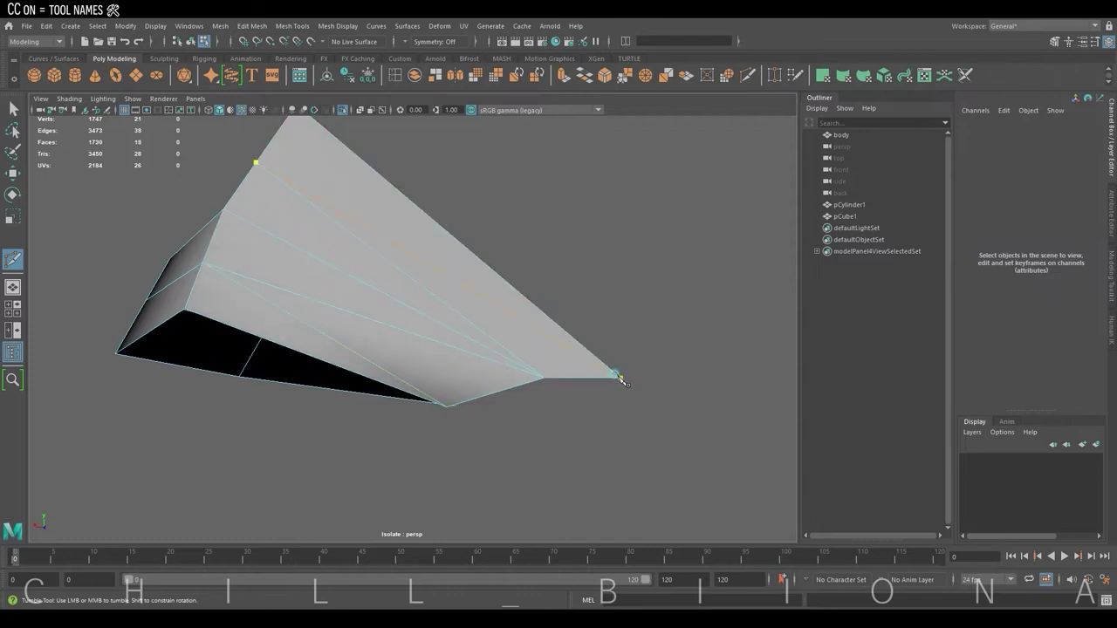
key(Return)
With the body visible again, slide shoulder-piece edges sideways to reshape it
key(ctrl+1)
alt+drag(374, 299, 585, 305)
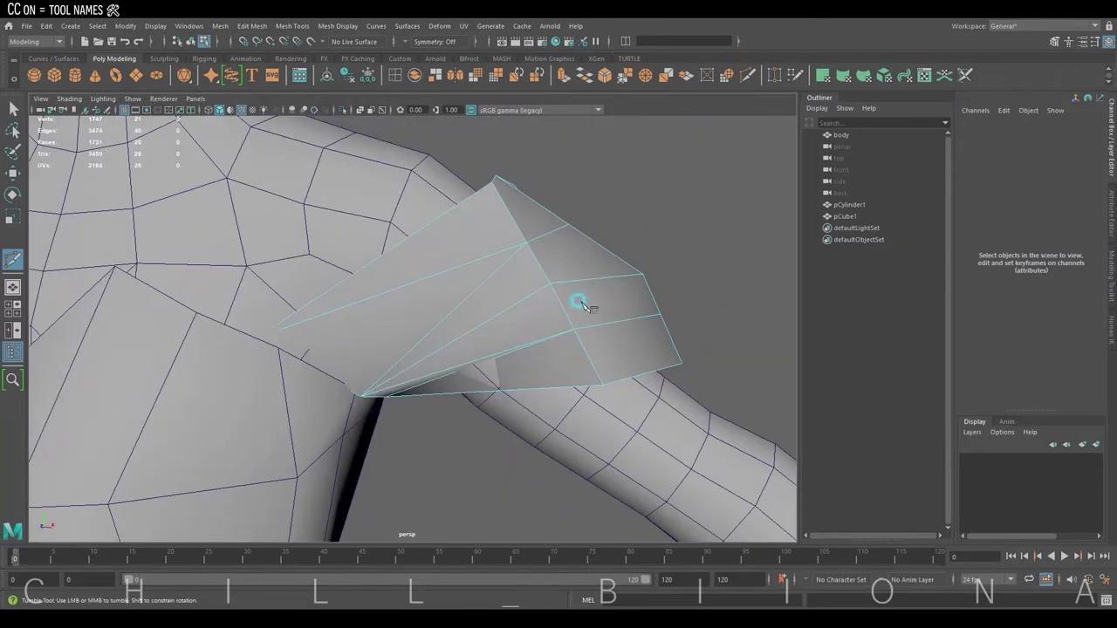
click(574, 225)
alt+drag(523, 261, 557, 218)
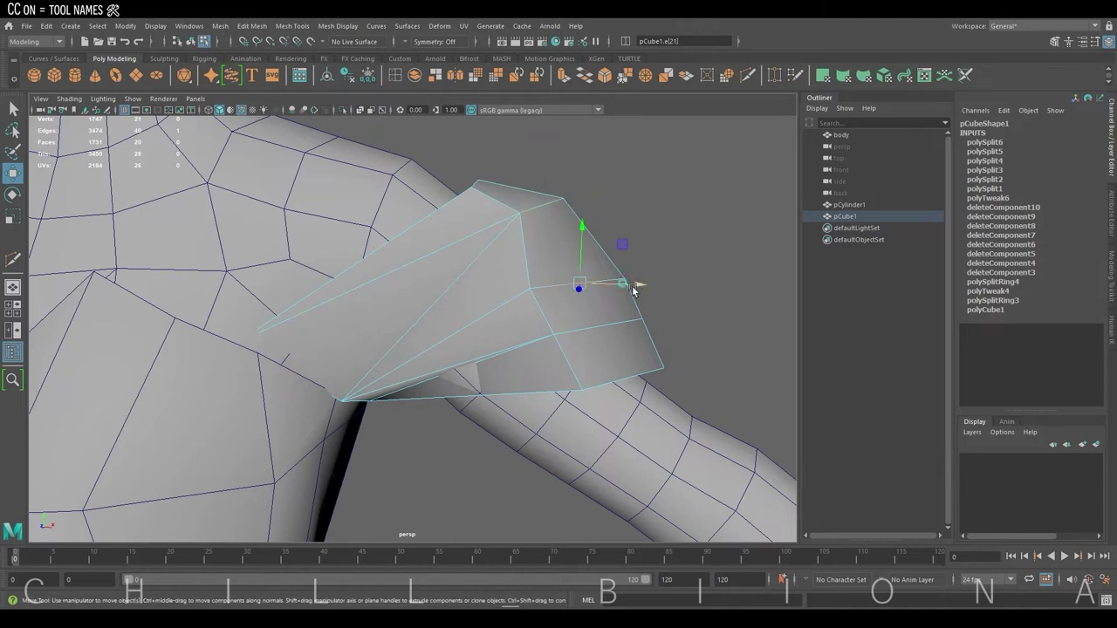
mouse_move(632, 290)
mouse_down()
mouse_move(615, 328)
mouse_move(610, 260)
mouse_up()
click(604, 317)
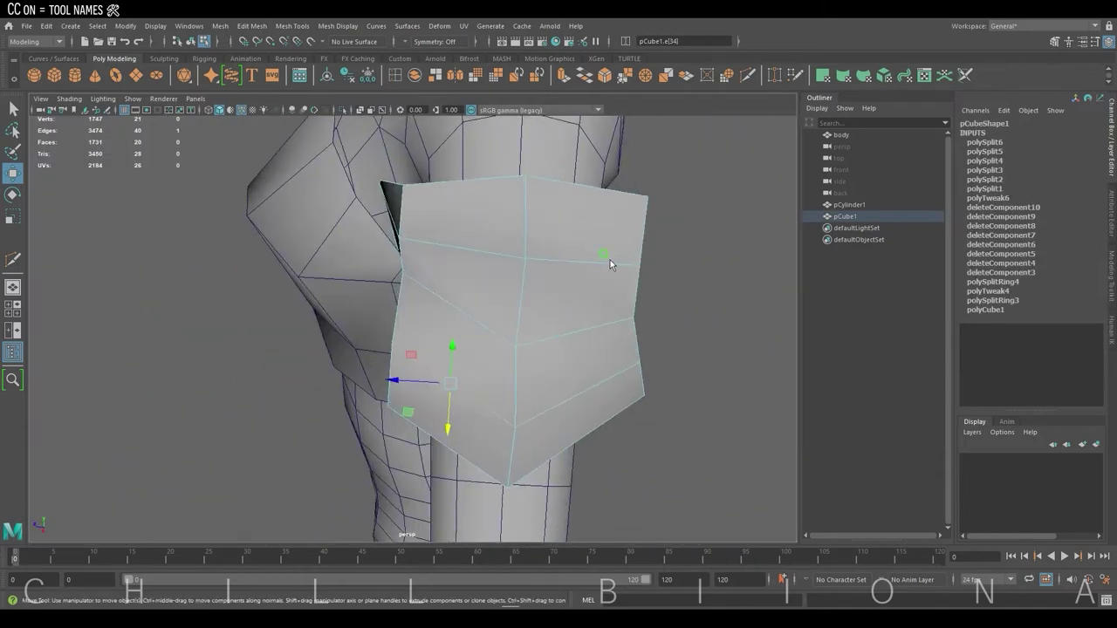
click(497, 241)
Adjust the piece's corner vertices into pointed flaps and preview it smoothed
click(568, 264)
mouse_move(506, 243)
alt+mouse_down()
mouse_move(576, 288)
mouse_move(437, 242)
mouse_move(375, 275)
mouse_move(364, 305)
mouse_move(250, 319)
mouse_move(323, 393)
mouse_move(265, 340)
mouse_move(444, 344)
mouse_move(431, 326)
mouse_move(663, 365)
mouse_move(259, 279)
alt+mouse_up()
click(299, 319)
click(431, 326)
key(F8)
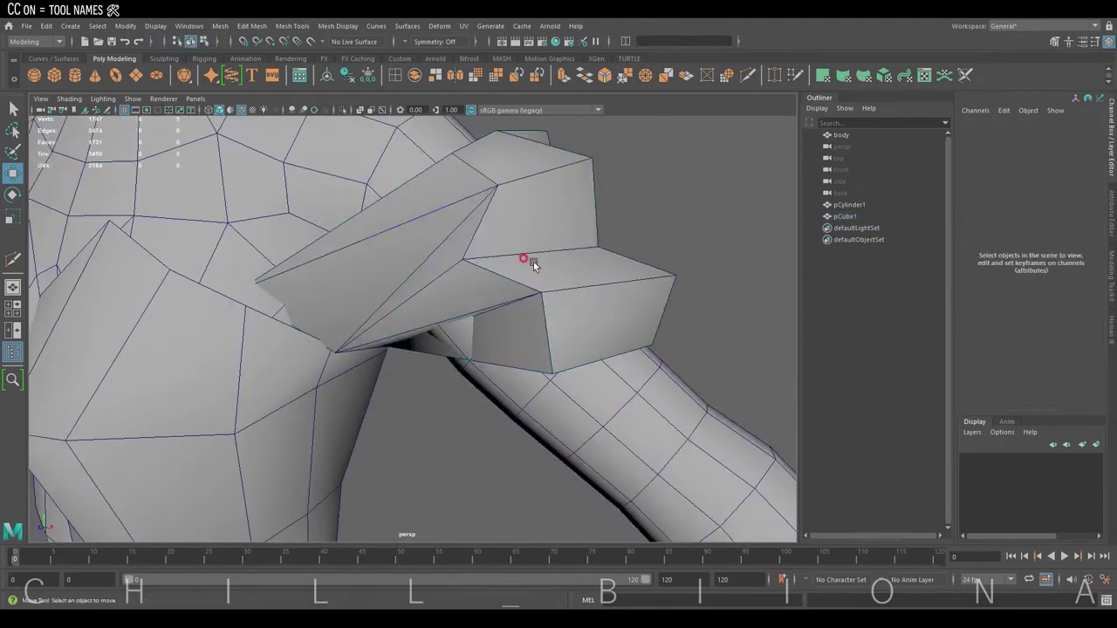
click(533, 262)
key(3)
alt+drag(611, 276, 541, 288)
Select pCylinder1 with pCube1 and combine them into a single mesh, pCube2
key(1)
scroll(445, 350, down, 3)
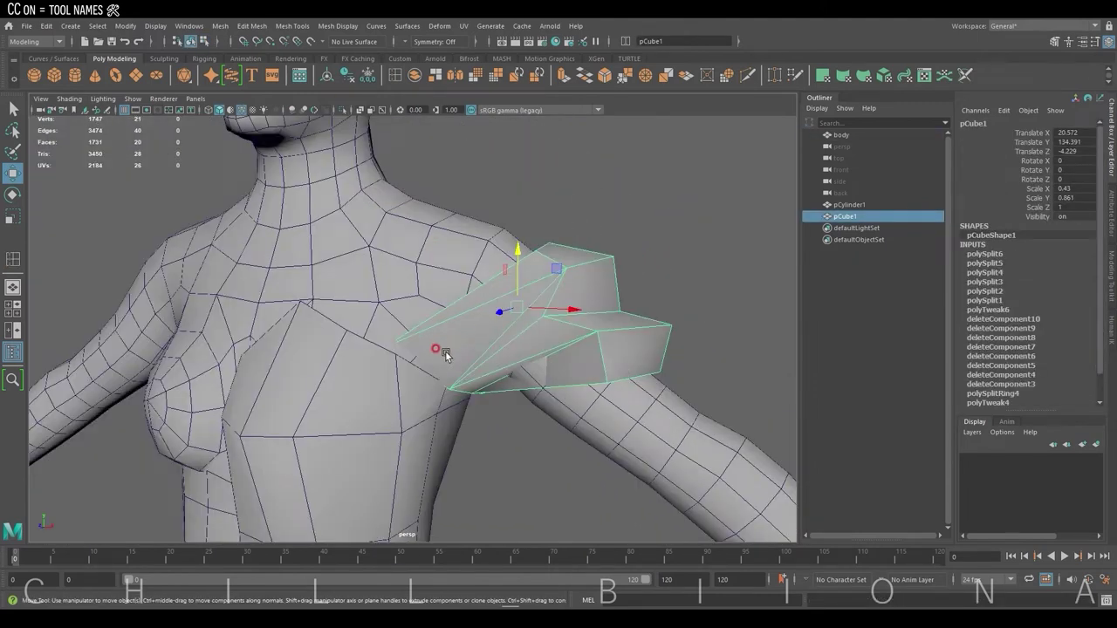
shift+click(445, 351)
click(342, 109)
alt+drag(466, 347, 394, 353)
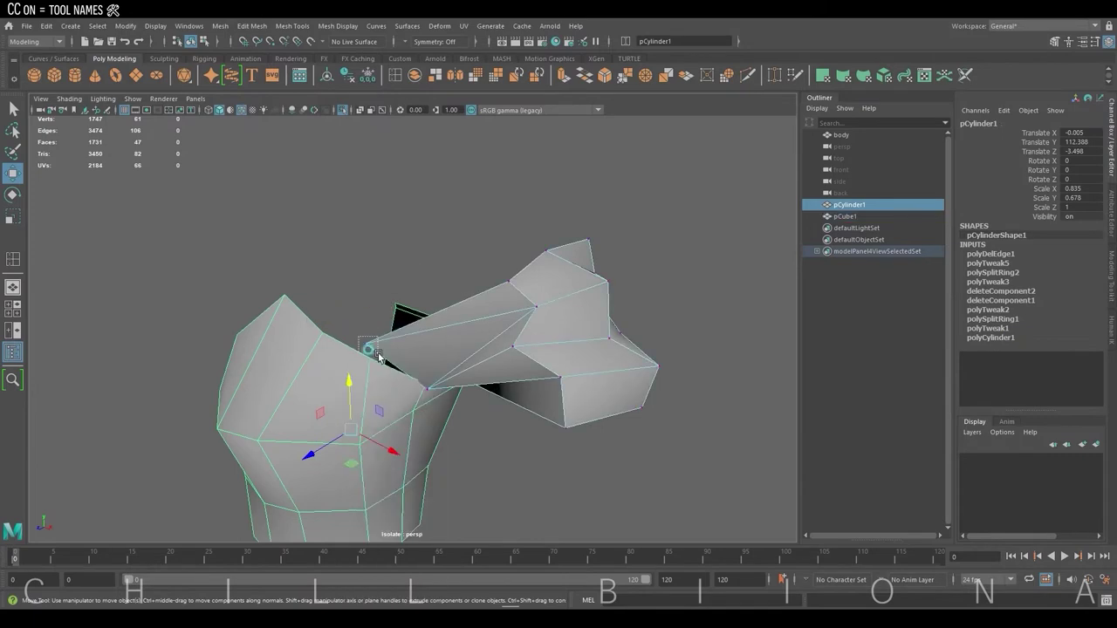
key(F9)
click(378, 354)
key(f)
scroll(412, 332, down, 5)
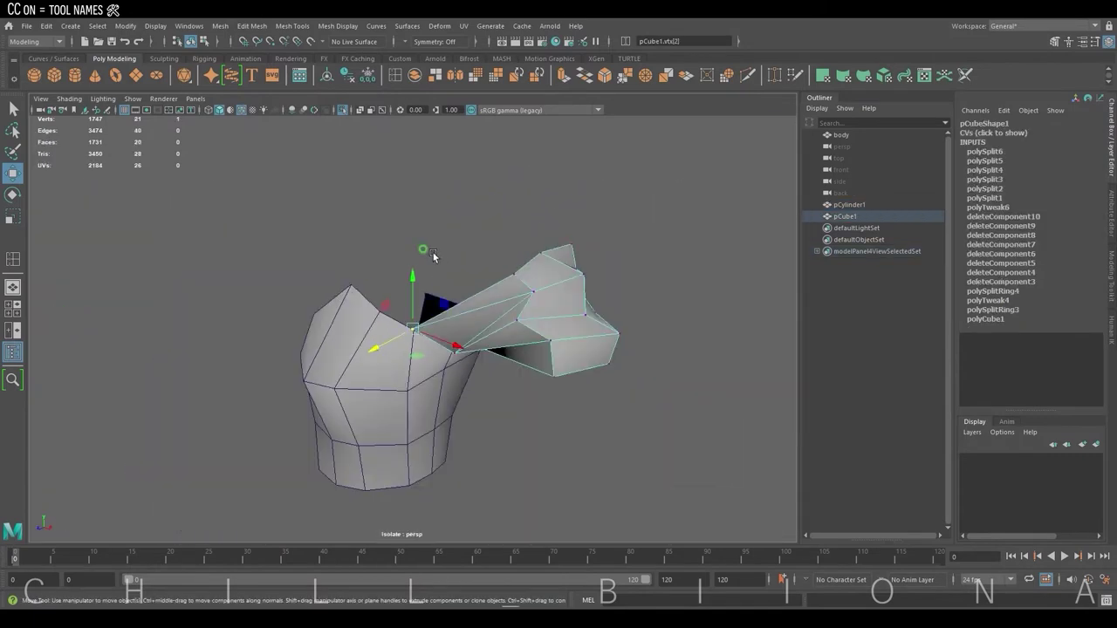
key(F8)
click(219, 26)
click(243, 69)
Weld the seam vertices where the shoulder piece meets the bodice
scroll(419, 288, up, 5)
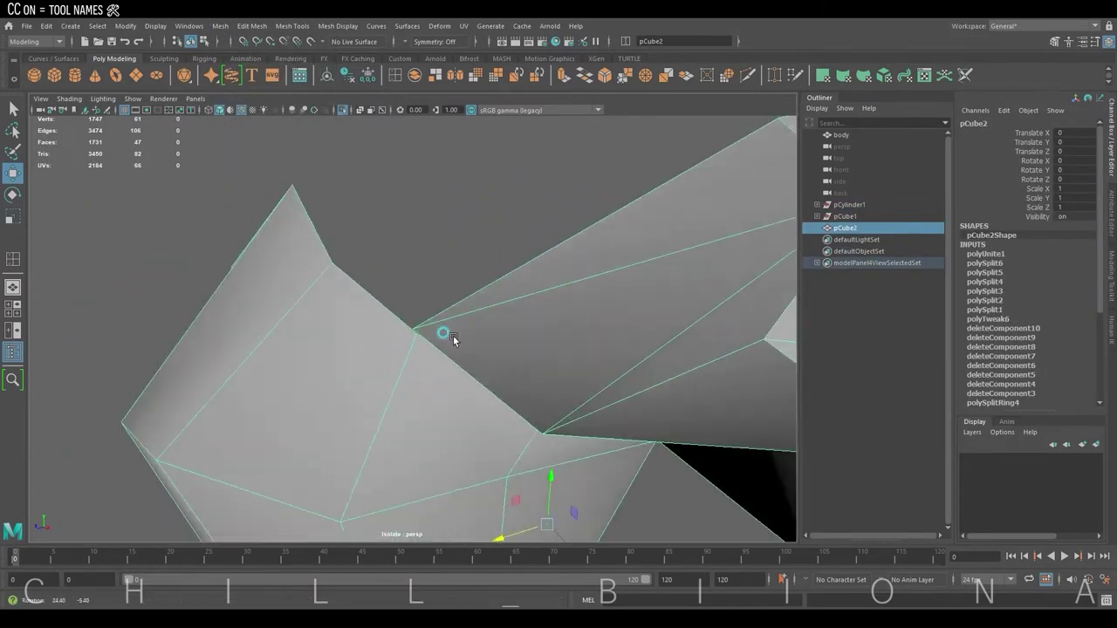
scroll(419, 287, up, 4)
scroll(418, 288, up, 3)
click(418, 289)
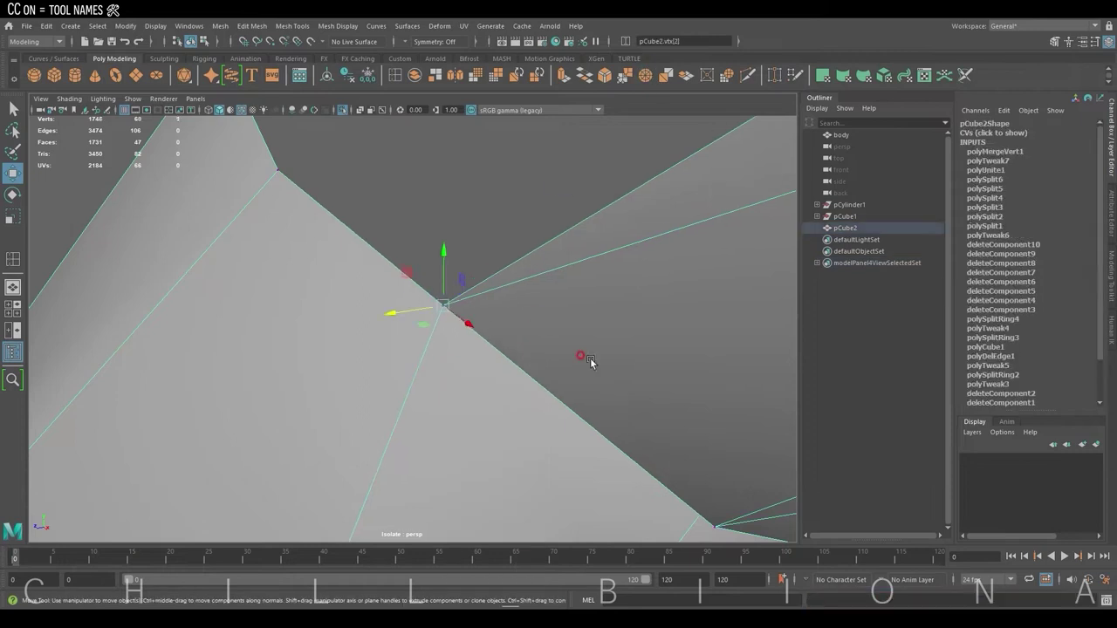
key(F9)
mouse_move(581, 355)
alt+mouse_down()
mouse_move(399, 274)
mouse_move(594, 323)
mouse_move(613, 353)
mouse_move(646, 361)
mouse_move(601, 346)
alt+mouse_up()
click(414, 260)
drag(568, 292, 662, 337)
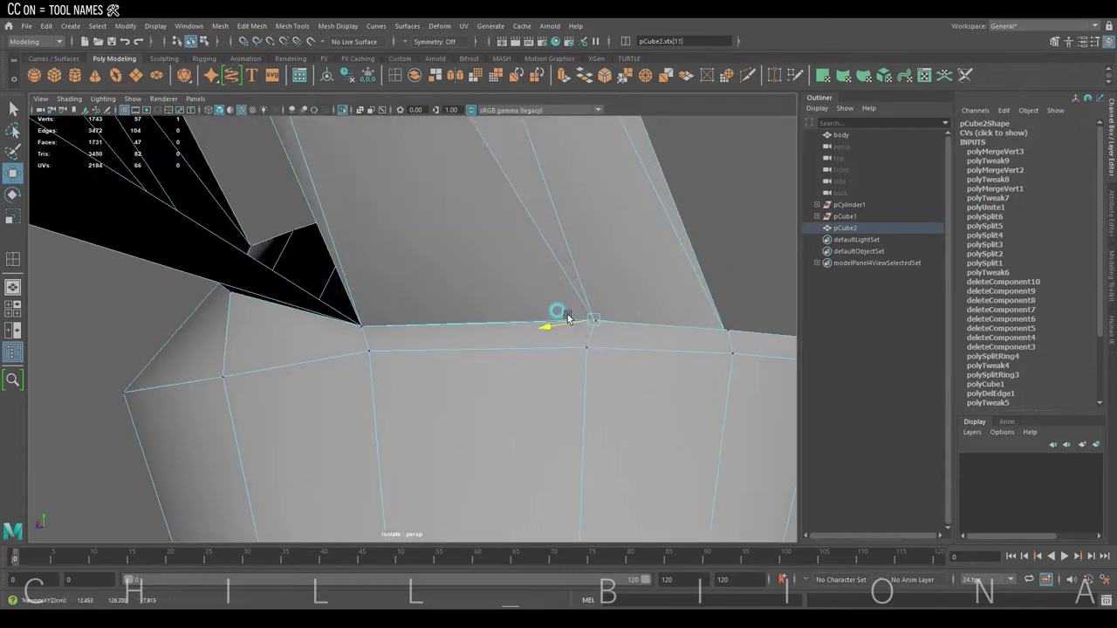
alt+drag(752, 335, 547, 328)
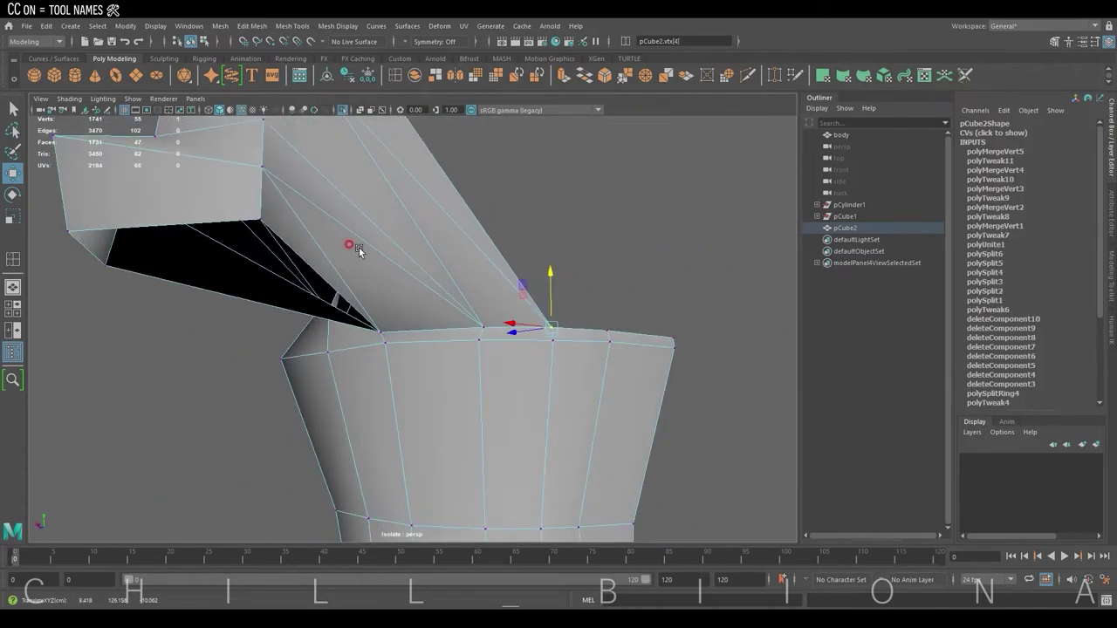
alt+drag(358, 251, 523, 314)
key(ctrl+1)
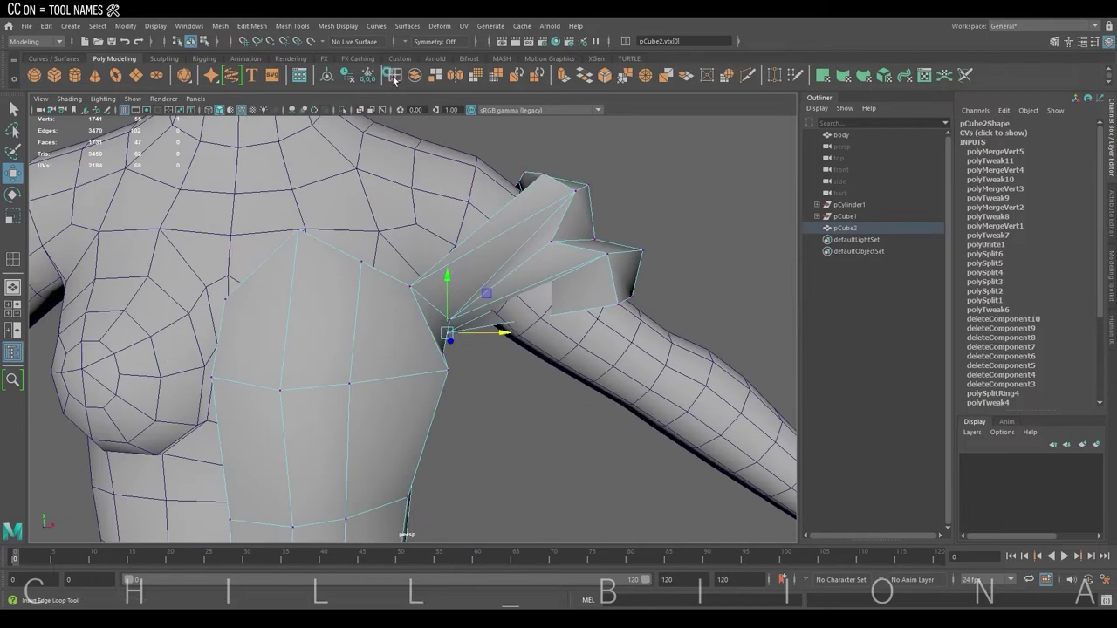
Insert a new edge loop around the bodice
click(393, 77)
click(303, 246)
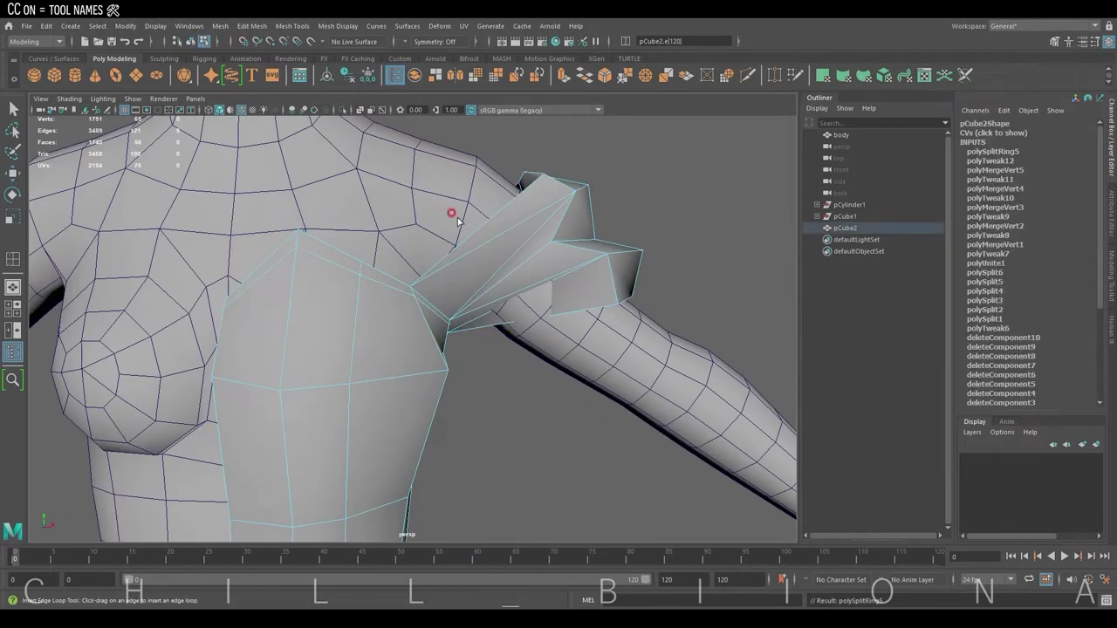
right_drag(299, 250, 256, 251)
click(294, 238)
key(w)
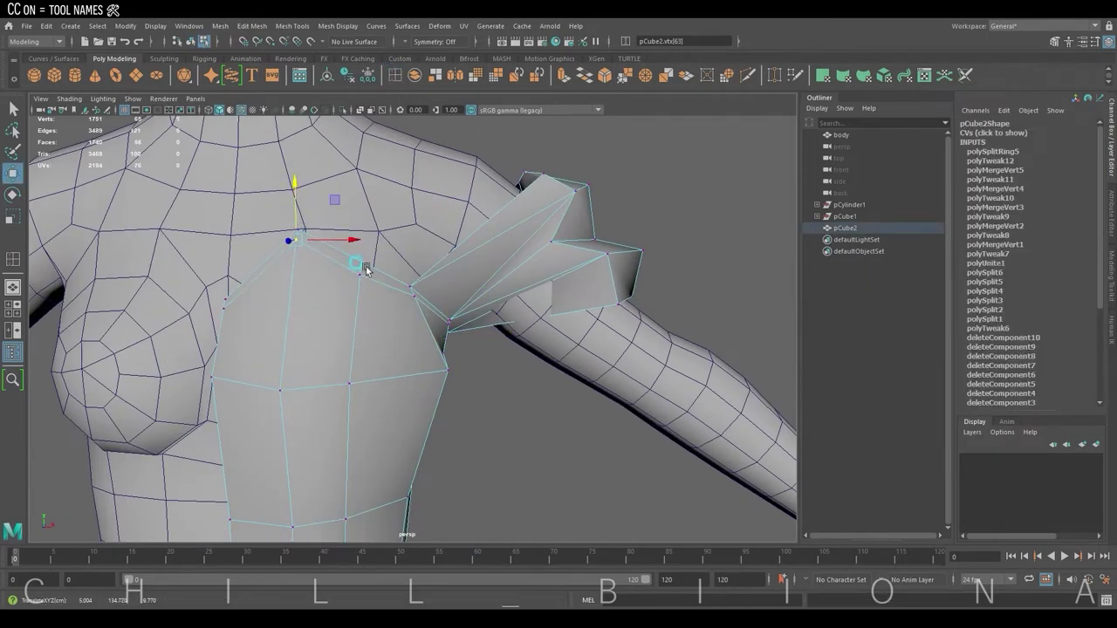
Adjust vertices at the shoulder and chest side to refine the join
alt+drag(364, 269, 313, 278)
alt+drag(431, 287, 455, 329)
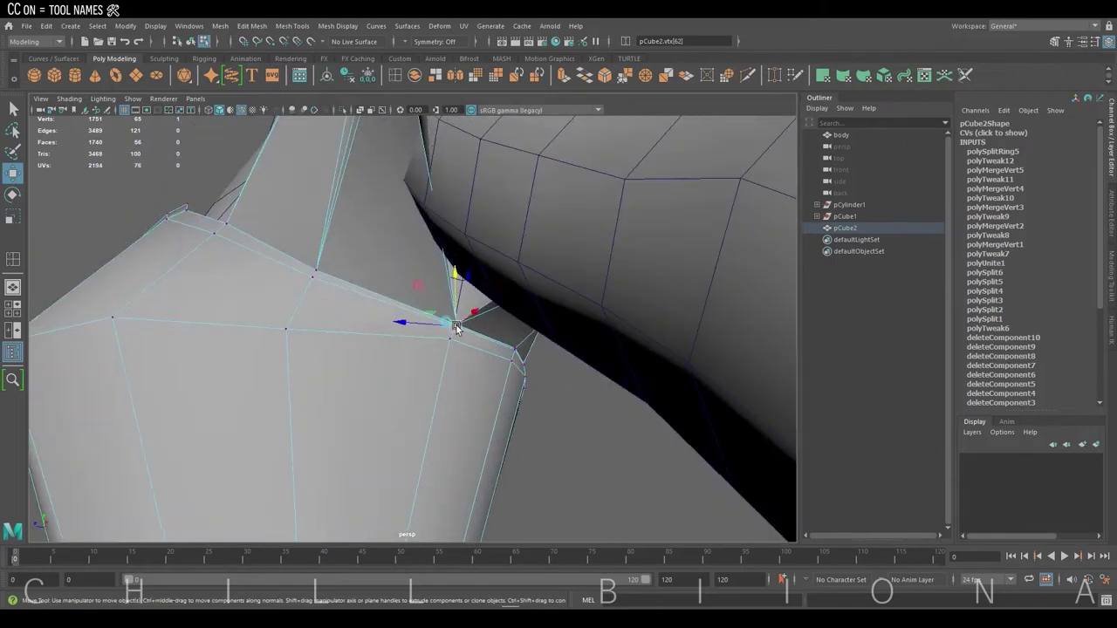
mouse_move(512, 351)
alt+mouse_down()
mouse_move(436, 369)
mouse_move(496, 292)
mouse_move(503, 323)
mouse_move(598, 355)
mouse_move(498, 326)
mouse_move(415, 268)
mouse_move(473, 349)
mouse_move(341, 324)
mouse_move(262, 262)
alt+mouse_up()
click(497, 296)
mouse_move(234, 228)
mouse_down()
mouse_move(287, 258)
mouse_move(312, 361)
mouse_move(357, 363)
mouse_move(475, 330)
mouse_move(516, 358)
mouse_up()
click(311, 324)
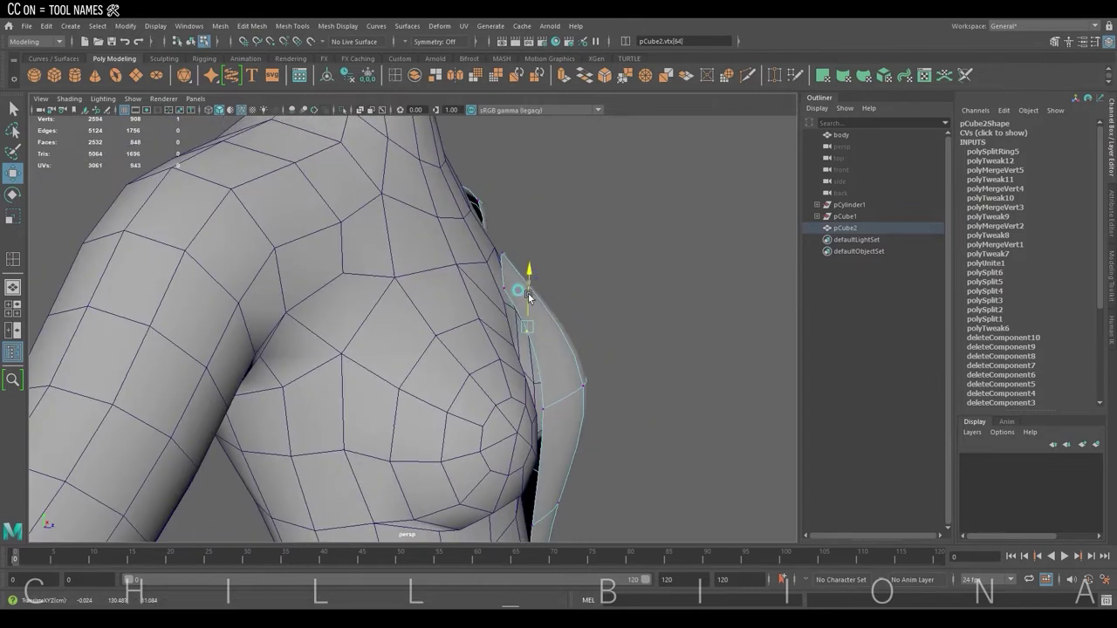
mouse_move(528, 293)
alt+mouse_down()
mouse_move(484, 346)
mouse_move(621, 284)
alt+mouse_up()
key(F8)
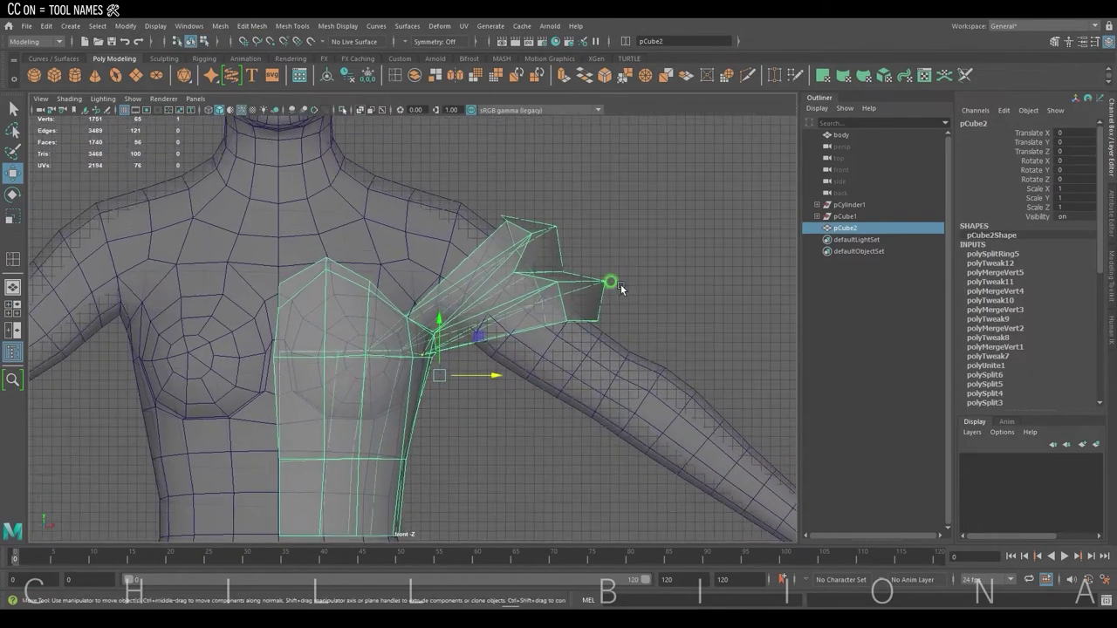
Cut a new edge loop across the bodice with Multi-Cut and preview the top smoothed
shift+right_drag(621, 284, 434, 266)
ctrl+click(508, 373)
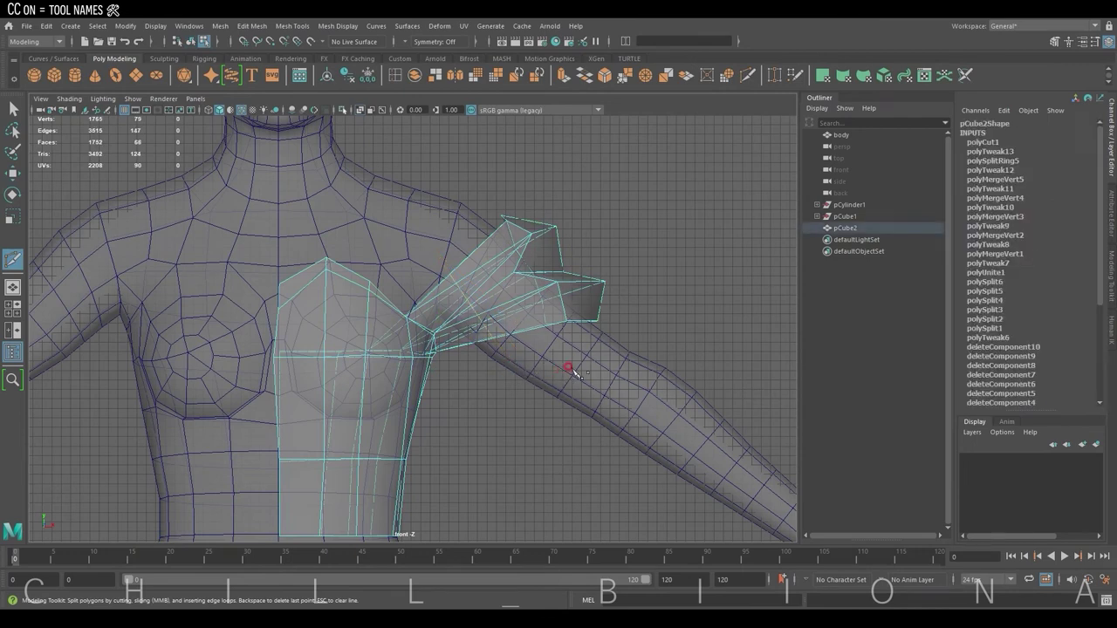
key(space)
key(space)
mouse_move(658, 252)
alt+mouse_down()
mouse_move(417, 319)
mouse_move(615, 321)
alt+mouse_up()
key(3)
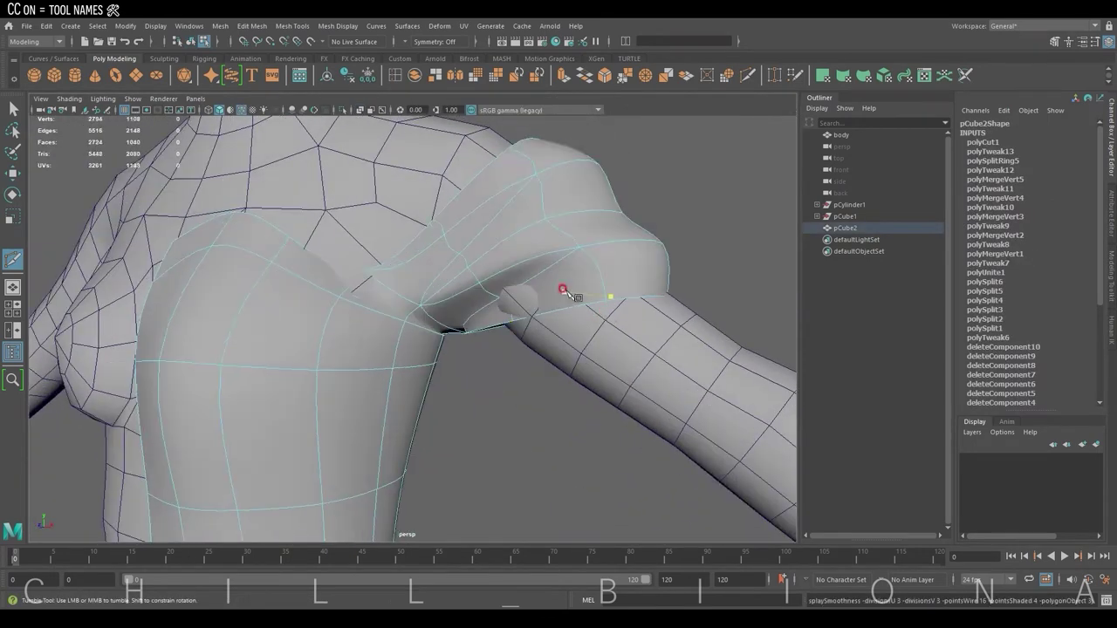
mouse_move(526, 328)
alt+mouse_down()
mouse_move(523, 305)
mouse_move(581, 306)
alt+mouse_up()
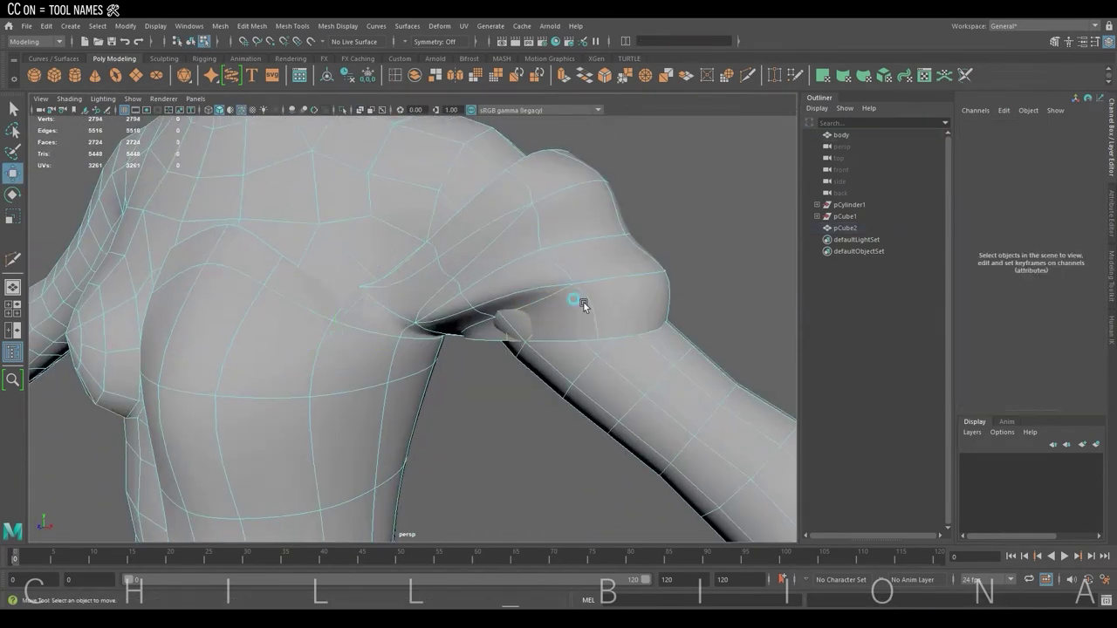
Scale and move the shoulder faces and edges of the top to fit the body
click(498, 325)
mouse_move(561, 344)
alt+mouse_down()
mouse_move(603, 271)
mouse_move(406, 362)
mouse_move(433, 395)
mouse_move(460, 401)
mouse_move(461, 357)
mouse_move(486, 354)
mouse_move(436, 393)
mouse_move(419, 294)
alt+mouse_up()
click(407, 361)
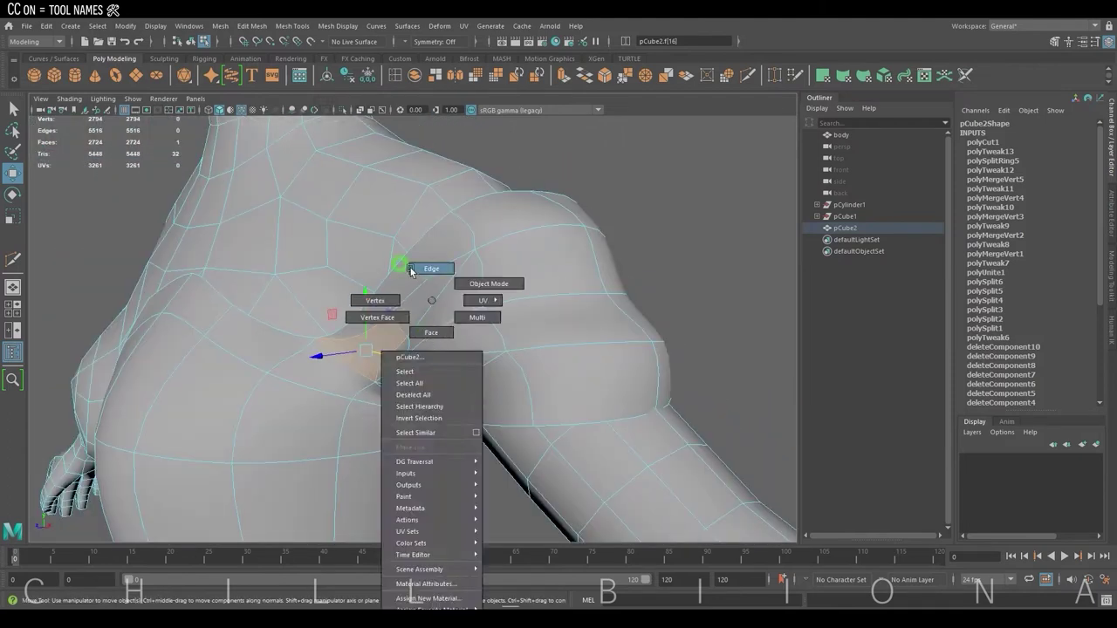
right_drag(419, 294, 384, 294)
click(456, 193)
key(r)
mouse_move(384, 294)
alt+mouse_down()
mouse_move(473, 180)
mouse_move(424, 314)
mouse_move(590, 320)
mouse_move(508, 337)
mouse_move(524, 322)
mouse_move(498, 249)
mouse_move(434, 294)
mouse_move(349, 241)
mouse_move(356, 202)
mouse_move(249, 303)
alt+mouse_up()
key(w)
click(507, 336)
Nudge individual shoulder vertices one by one for a smoother shoulder line
key(F9)
click(514, 239)
click(249, 303)
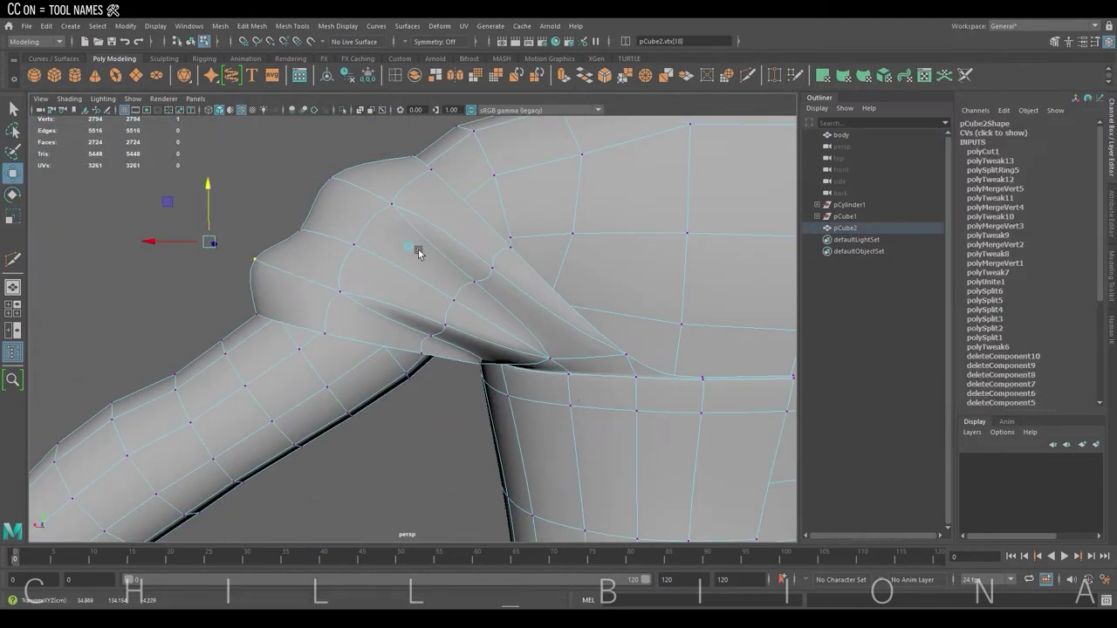
mouse_move(418, 252)
alt+mouse_down()
mouse_move(429, 289)
mouse_move(274, 299)
mouse_move(431, 326)
mouse_move(300, 292)
mouse_move(481, 326)
mouse_move(401, 342)
mouse_move(349, 292)
mouse_move(474, 306)
mouse_move(568, 281)
mouse_move(440, 273)
mouse_move(498, 250)
mouse_move(457, 294)
mouse_move(601, 304)
mouse_move(522, 337)
alt+mouse_up()
click(297, 305)
click(381, 299)
click(440, 273)
click(521, 337)
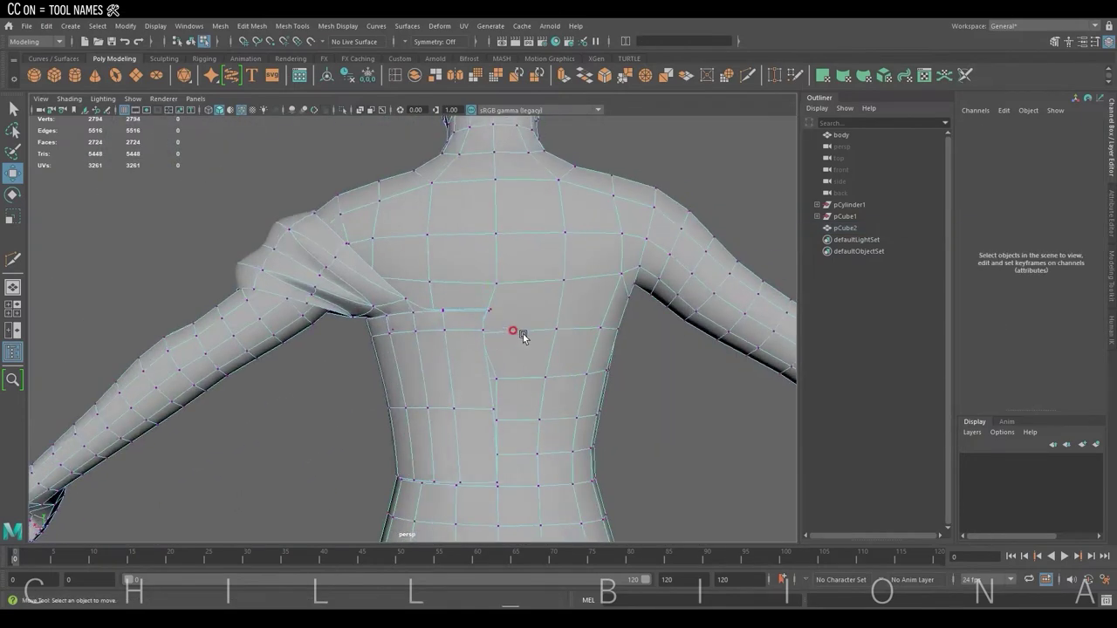
Adjust the top's back vertices, then isolate and frame the top on its own
click(474, 323)
right_drag(474, 305, 436, 299)
mouse_move(478, 295)
mouse_down()
mouse_move(549, 507)
mouse_move(349, 399)
mouse_up()
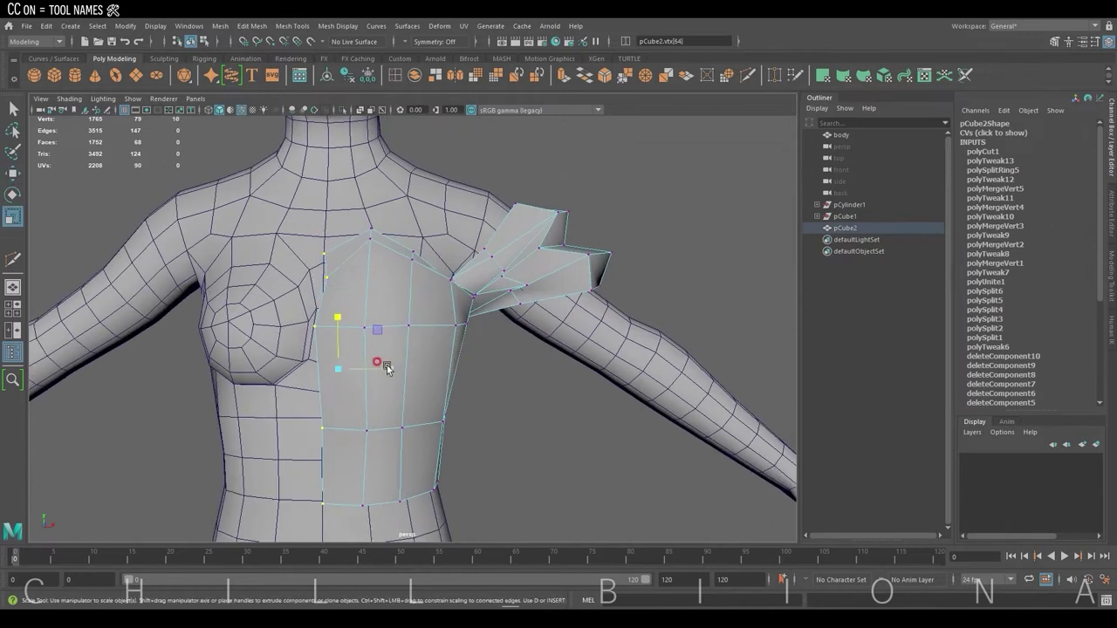
alt+drag(312, 373, 531, 367)
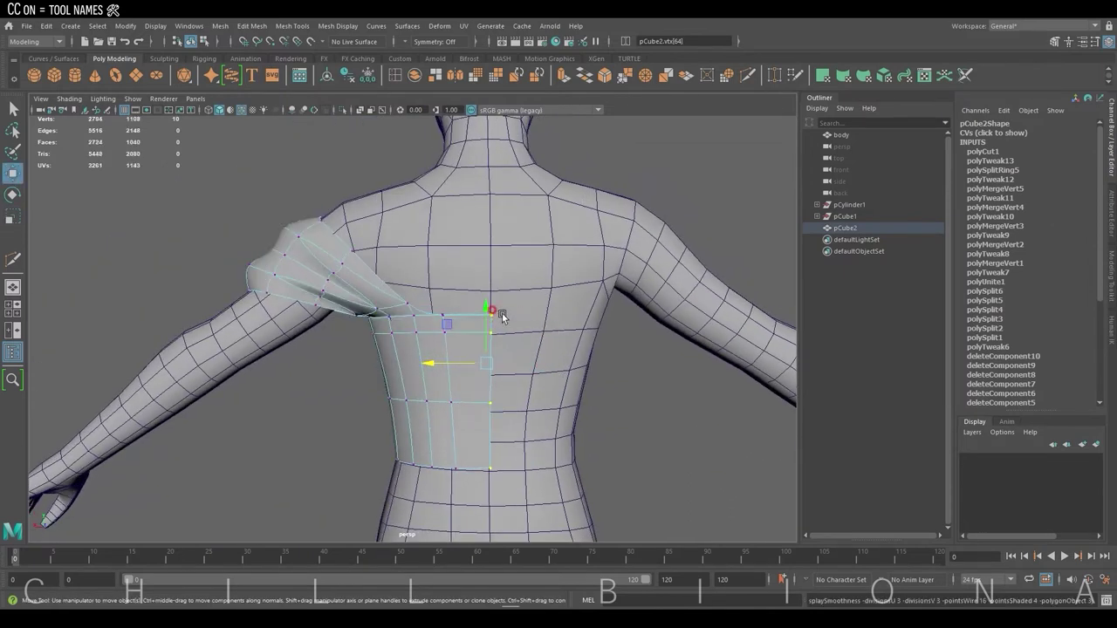
mouse_move(496, 311)
alt+mouse_down()
mouse_move(239, 207)
mouse_move(355, 209)
mouse_move(408, 288)
mouse_move(439, 257)
mouse_move(282, 227)
mouse_move(407, 170)
mouse_move(473, 232)
mouse_move(457, 256)
mouse_move(488, 301)
alt+mouse_up()
click(369, 232)
click(478, 299)
key(F8)
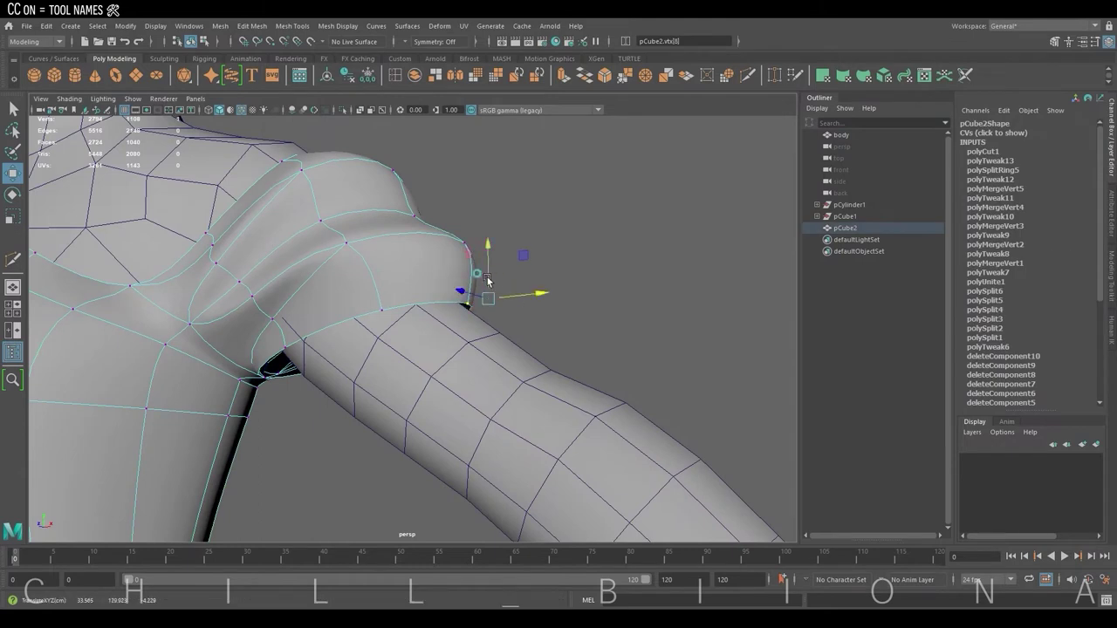
key(ctrl+1)
Extrude the open border edge loop of pCube2 with a depth of -3 to thicken the rim
key(F10)
double_click(559, 258)
mouse_move(561, 262)
alt+mouse_down()
mouse_move(361, 169)
mouse_move(491, 169)
alt+mouse_up()
key(ctrl+e)
mouse_move(633, 291)
mouse_down()
mouse_move(485, 290)
mouse_move(523, 192)
mouse_up()
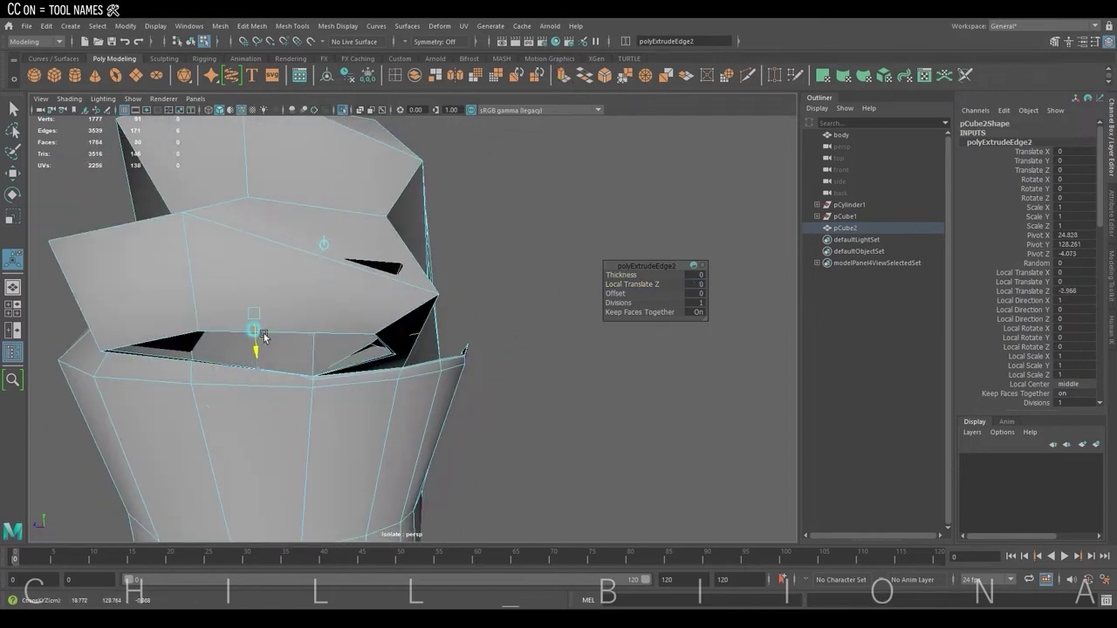
mouse_move(265, 337)
mouse_down()
mouse_move(252, 314)
mouse_move(544, 297)
mouse_up()
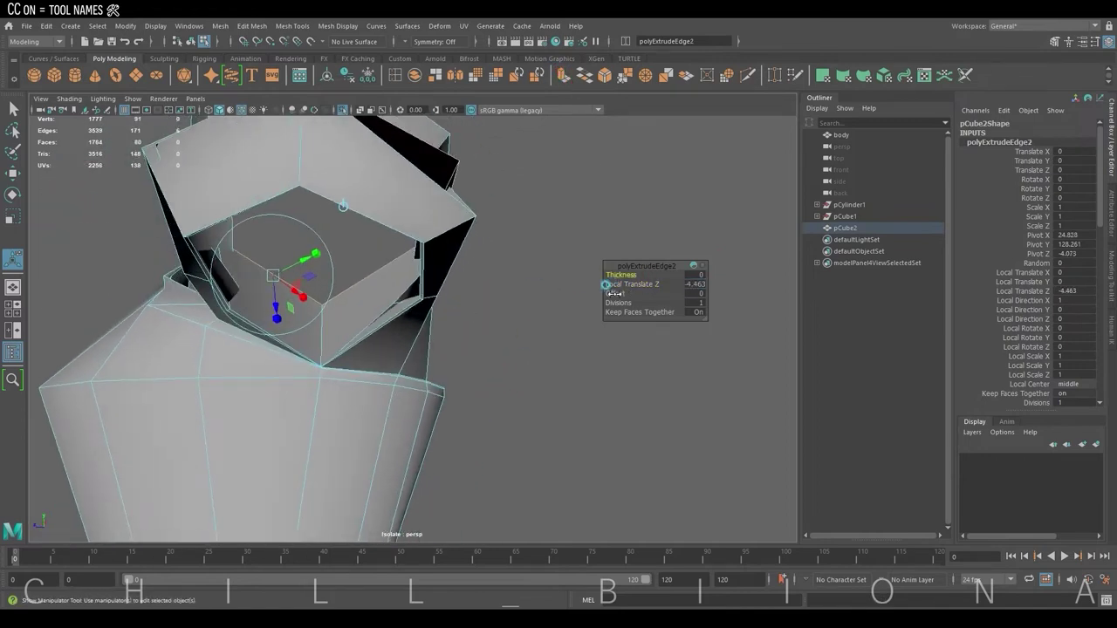
drag(614, 293, 634, 293)
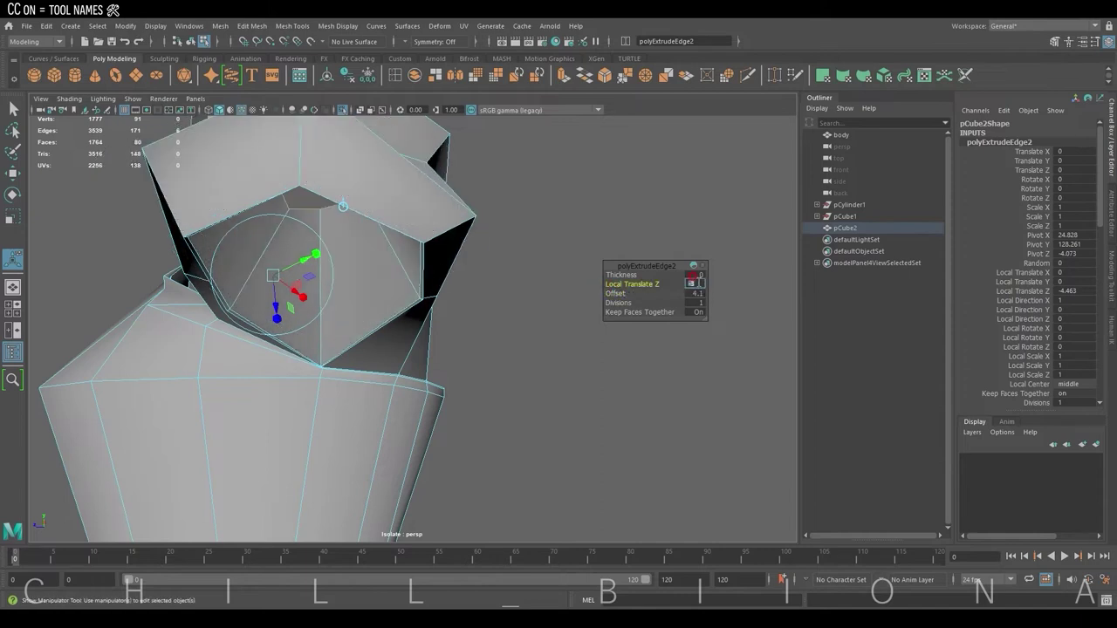
text(-3)
key(Return)
mouse_move(472, 316)
alt+mouse_down()
mouse_move(506, 325)
mouse_move(462, 319)
alt+mouse_up()
mouse_move(616, 293)
mouse_down()
mouse_move(600, 285)
mouse_move(640, 276)
mouse_up()
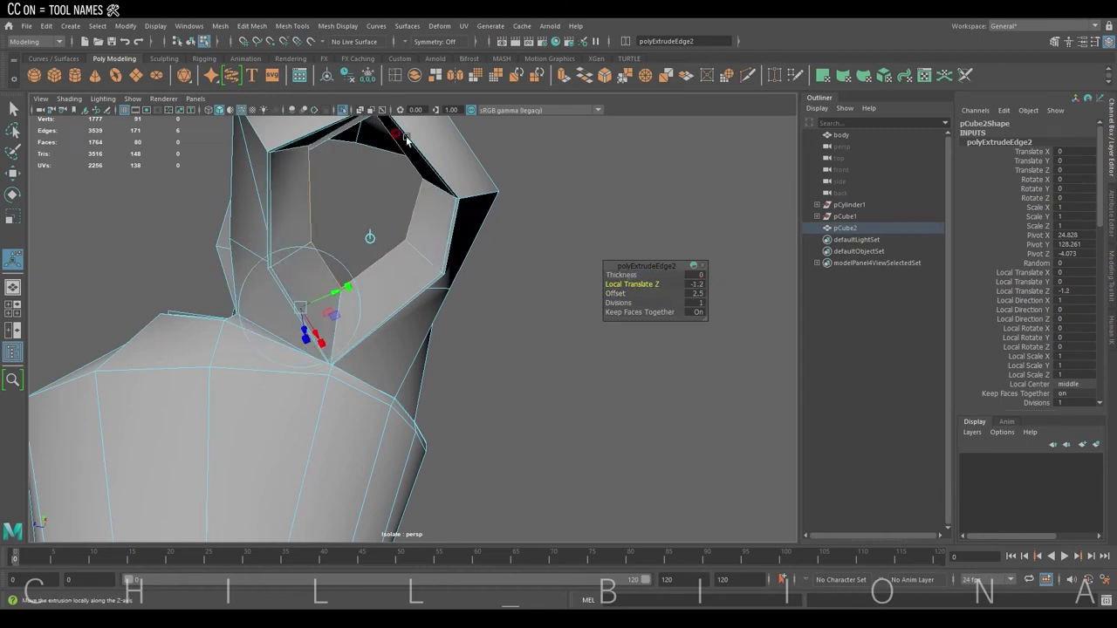
Select the inner edge loop of the ring-shaped shoulder piece and fill the hole
mouse_move(406, 140)
alt+mouse_down()
mouse_move(369, 149)
mouse_move(451, 302)
mouse_move(538, 300)
alt+mouse_up()
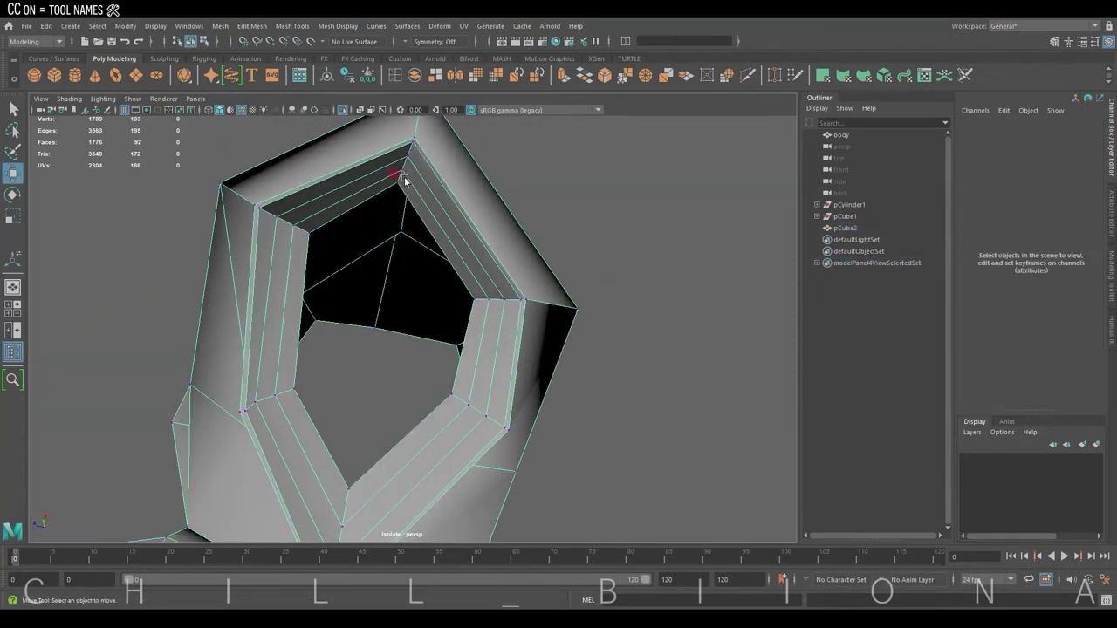
click(399, 187)
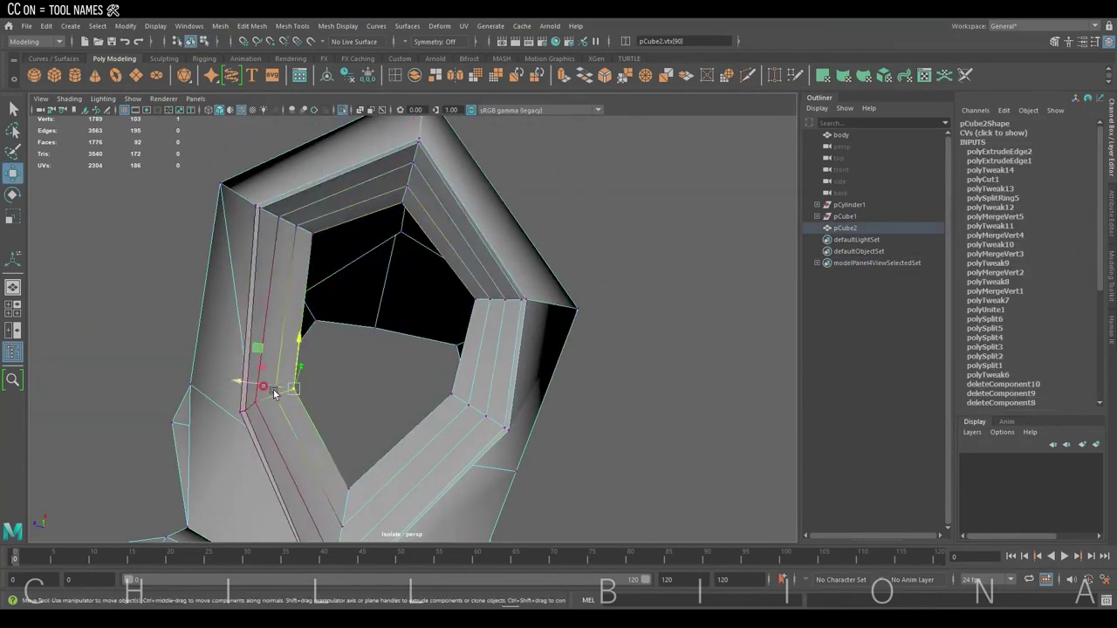
alt+drag(426, 350, 448, 288)
click(448, 274)
double_click(499, 286)
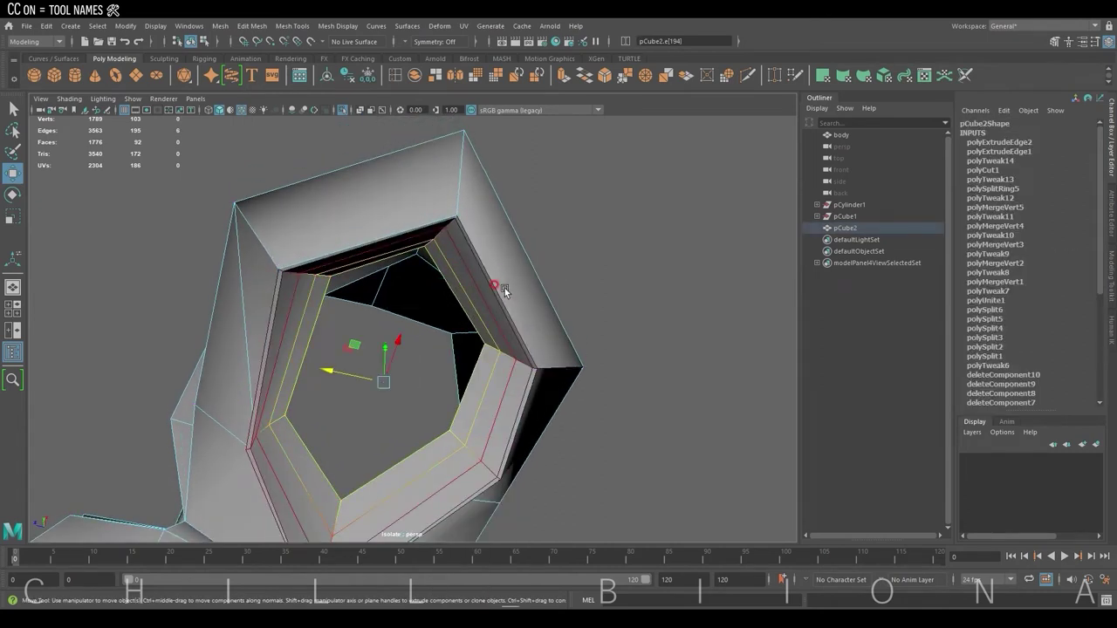
click(563, 78)
Bring the body back and check the closed shoulder piece in smooth preview
alt+drag(383, 384, 360, 426)
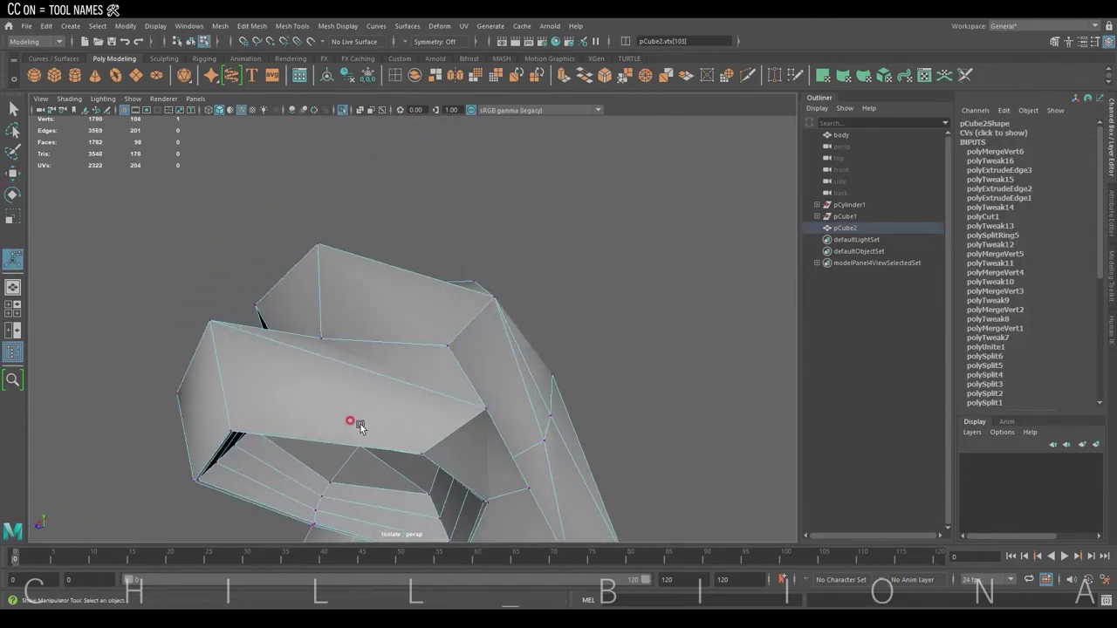
key(ctrl+1)
mouse_move(390, 171)
alt+mouse_down()
mouse_move(474, 320)
mouse_move(506, 305)
mouse_move(463, 304)
mouse_move(499, 304)
mouse_move(521, 423)
mouse_move(496, 459)
mouse_move(567, 449)
mouse_move(511, 428)
mouse_move(581, 419)
mouse_move(302, 414)
alt+mouse_up()
key(3)
click(521, 423)
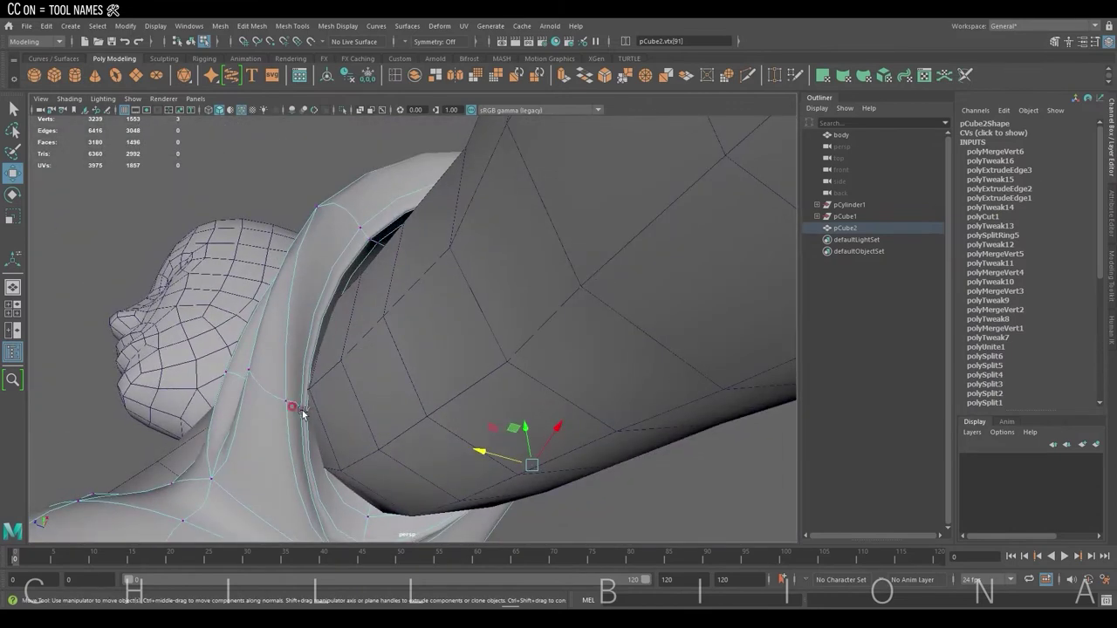
Move pCube2's shoulder-seam and chest vertices closer against the body
mouse_move(281, 377)
alt+mouse_down()
mouse_move(511, 398)
mouse_move(428, 331)
mouse_move(515, 390)
mouse_move(489, 349)
mouse_move(476, 358)
mouse_move(484, 384)
mouse_move(436, 404)
mouse_move(209, 367)
mouse_move(416, 357)
mouse_move(439, 291)
mouse_move(490, 215)
alt+mouse_up()
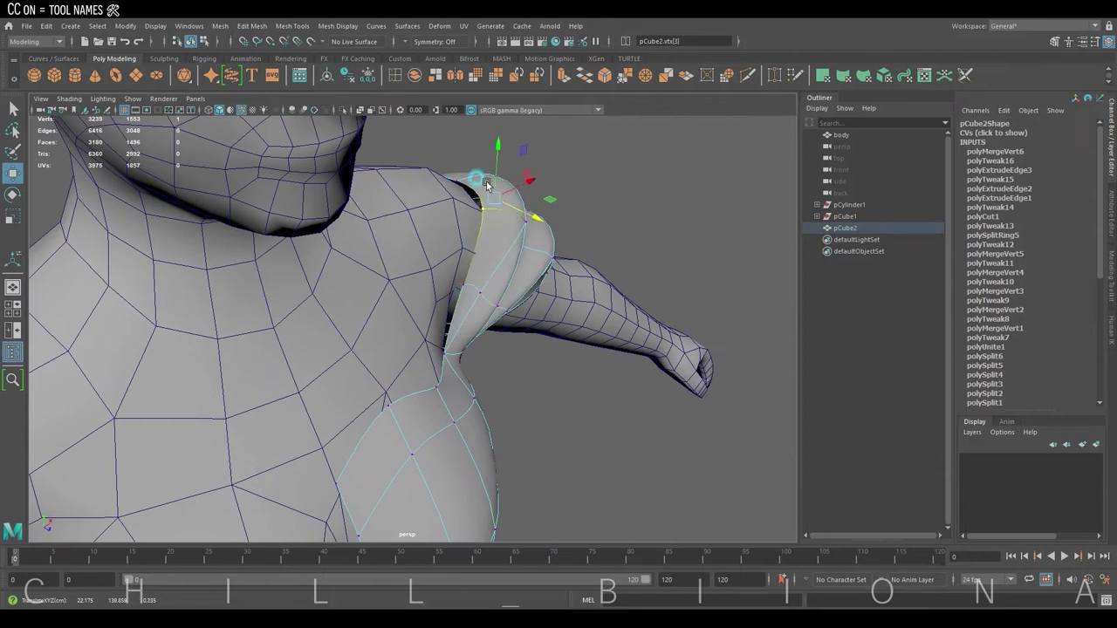
alt+drag(490, 299, 477, 321)
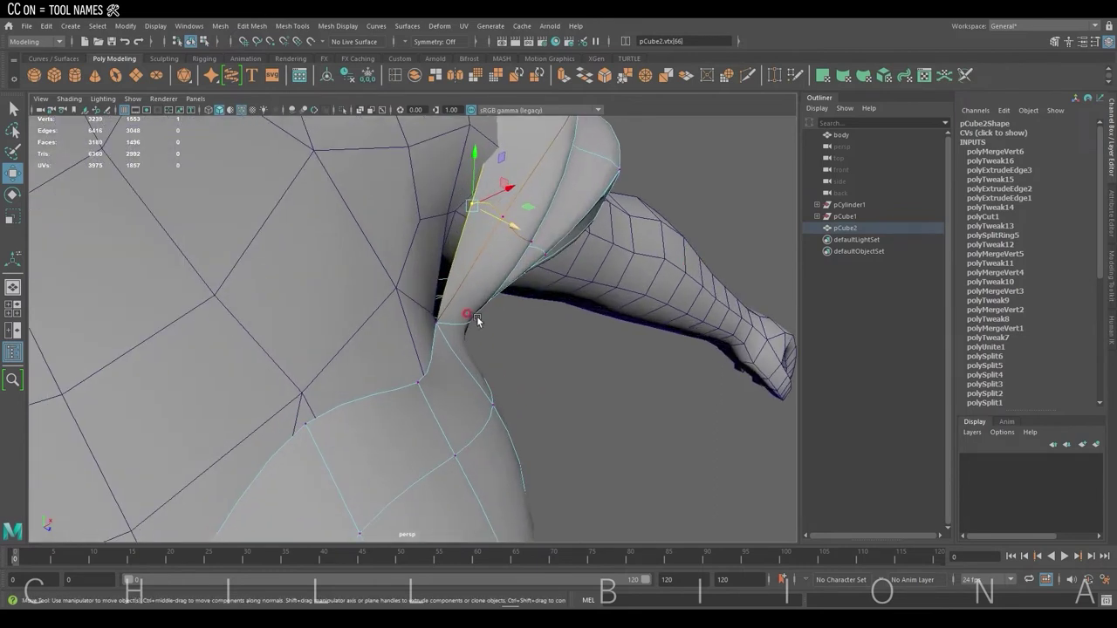
click(436, 325)
mouse_move(418, 379)
alt+mouse_down()
mouse_move(349, 369)
mouse_move(411, 454)
mouse_move(347, 215)
mouse_move(393, 324)
mouse_move(426, 302)
alt+mouse_up()
click(426, 303)
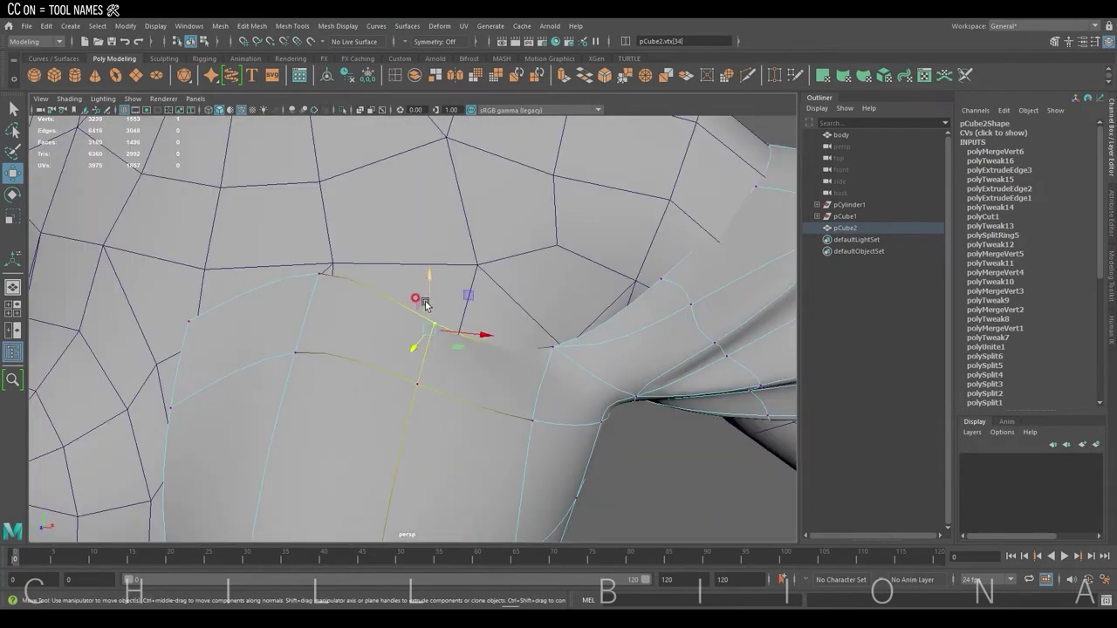
scroll(459, 315, down, 5)
scroll(361, 382, up, 3)
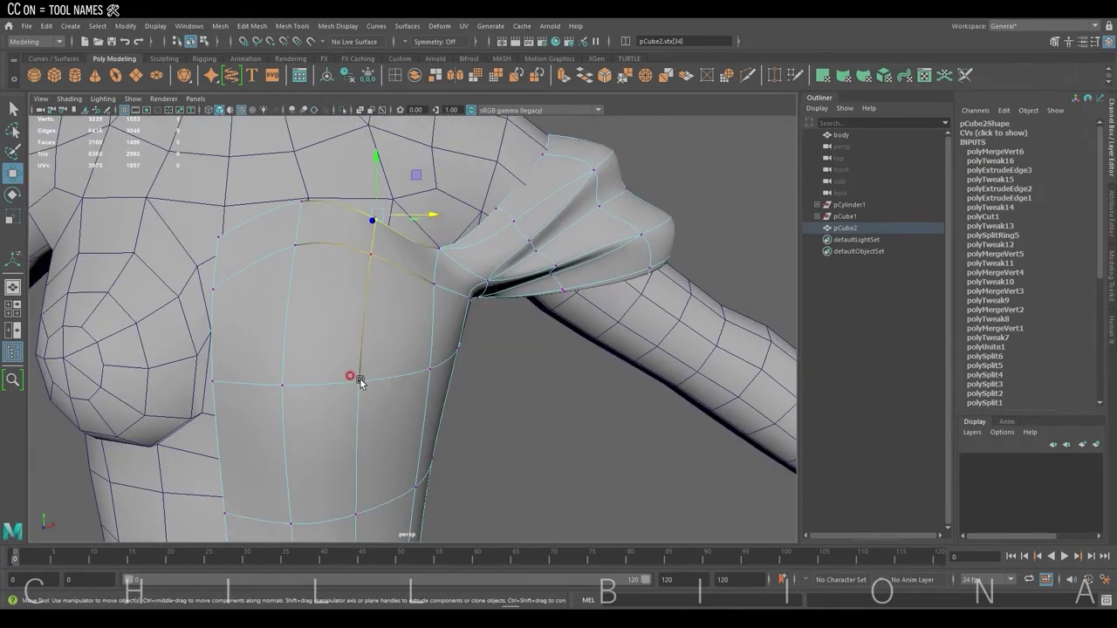
scroll(429, 384, down, 3)
Select the whole bodice and show front and perspective views side by side
alt+drag(323, 411, 466, 385)
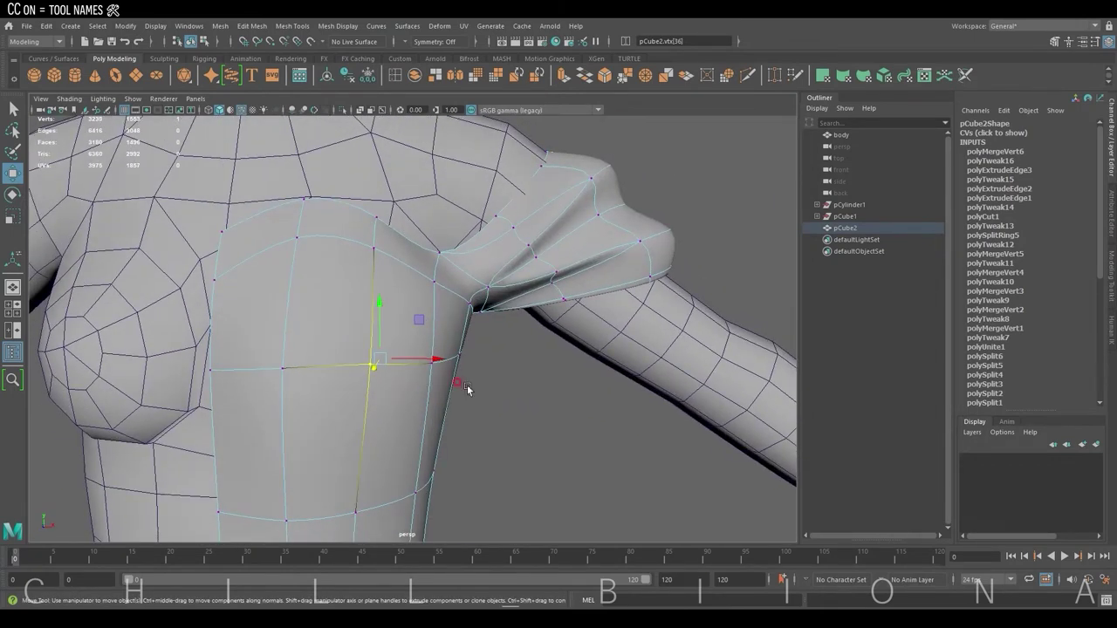
key(F8)
click(13, 330)
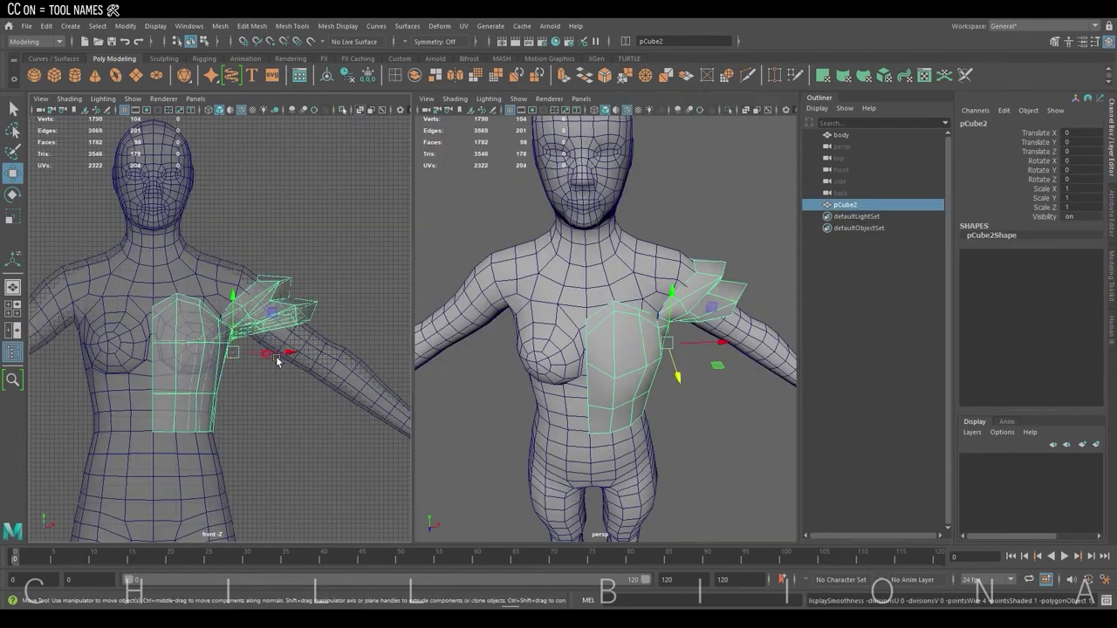
Mirror pCube2 across X with merged border vertices for a full symmetrical top
scroll(286, 320, up, 4)
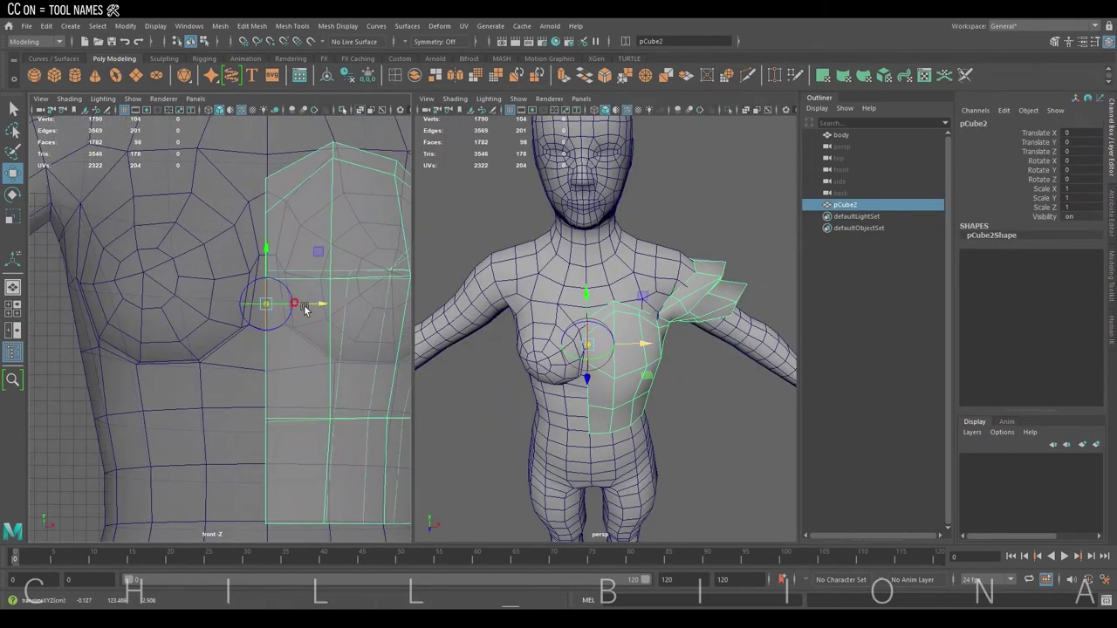
right_drag(262, 175, 262, 153)
drag(176, 148, 269, 504)
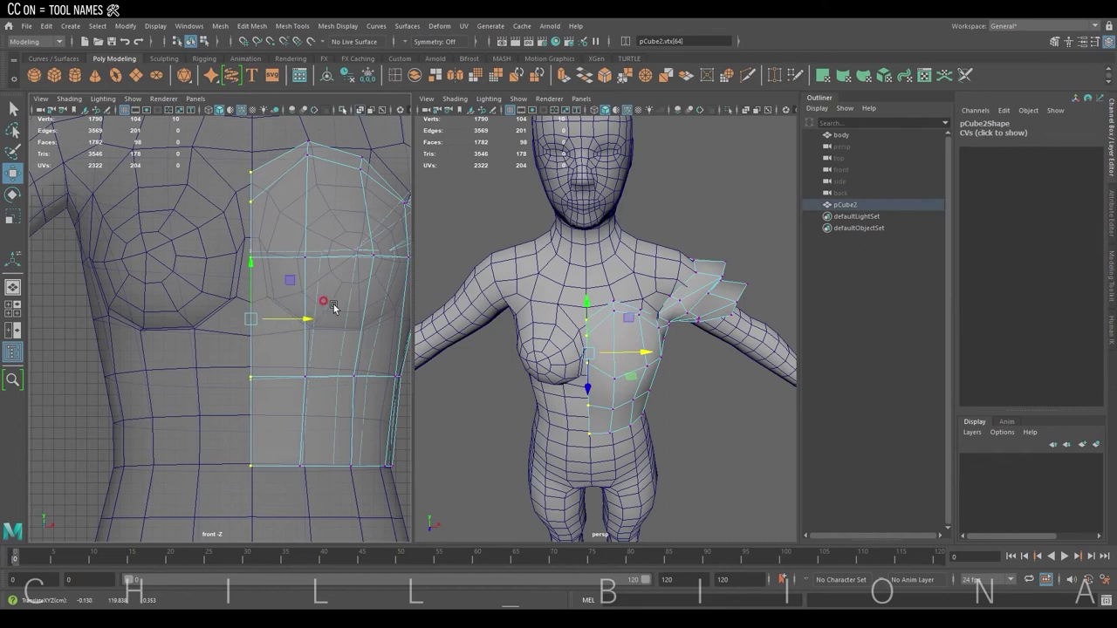
mouse_move(319, 262)
right_down()
mouse_move(375, 249)
mouse_move(364, 277)
right_up()
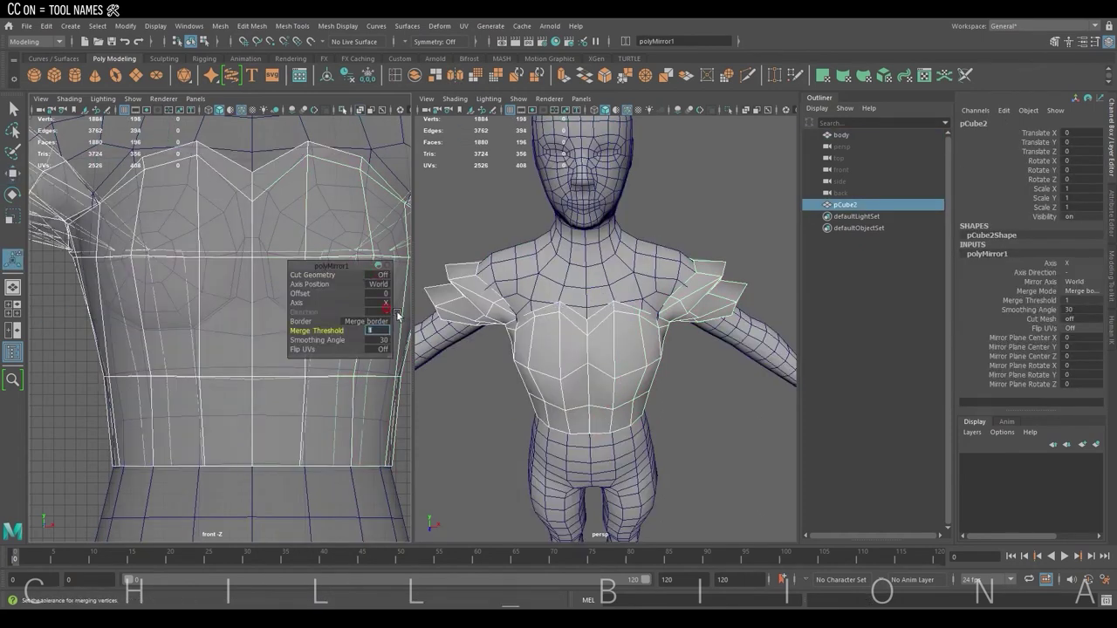
click(456, 393)
click(578, 366)
alt+drag(578, 366, 674, 413)
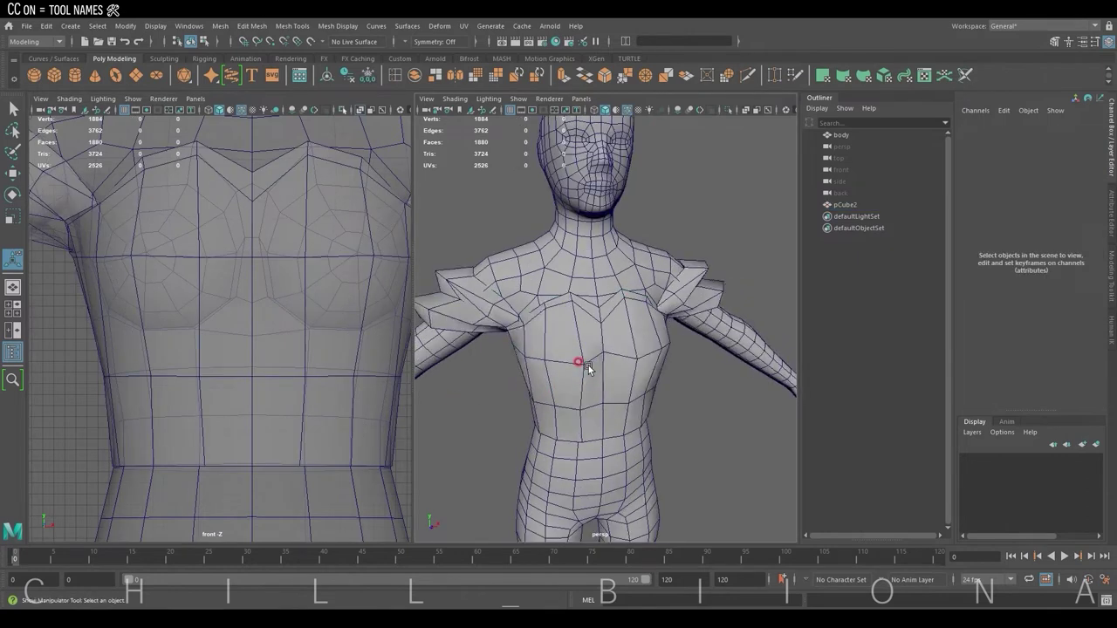
key(space)
click(523, 357)
Extrude the bodice opening's edge loop inward by -2 and preview it smoothed
key(ctrl+1)
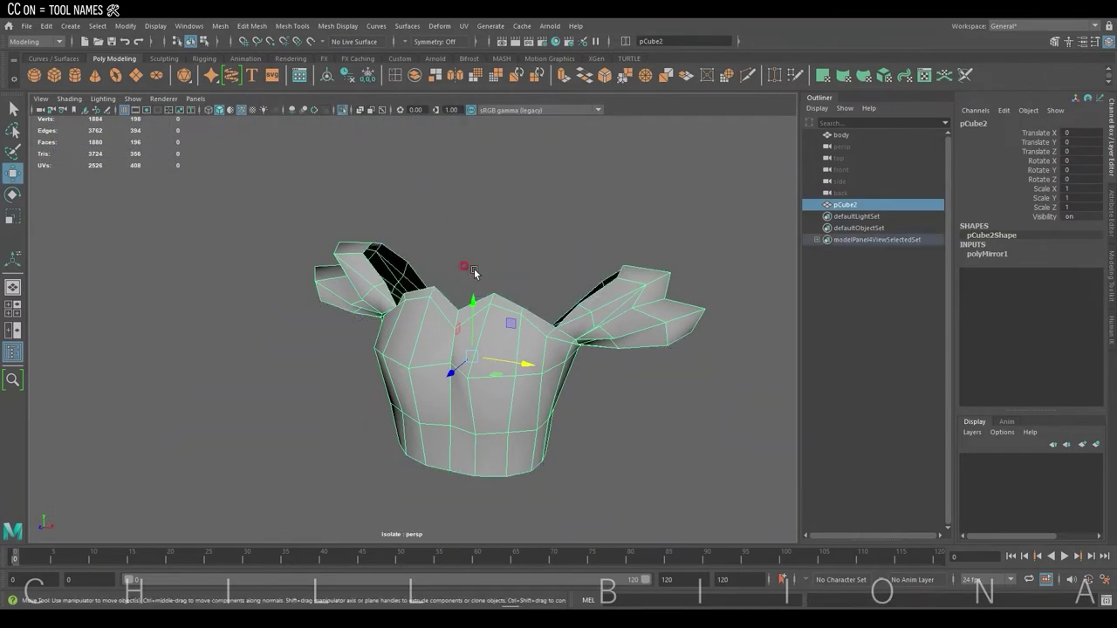
double_click(402, 258)
key(f)
click(559, 76)
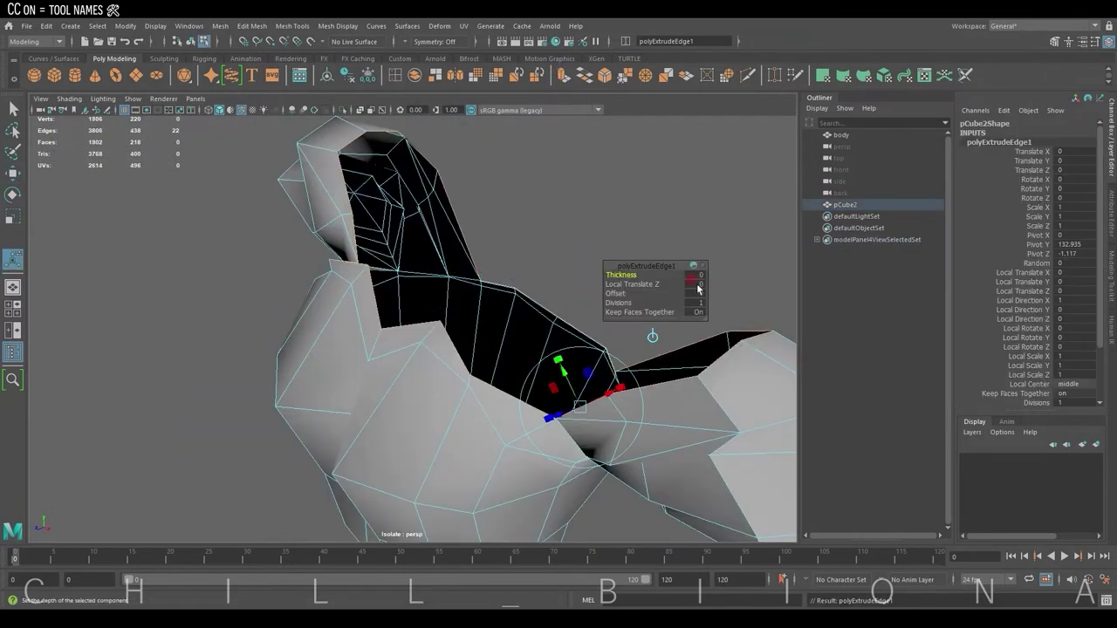
key(Return)
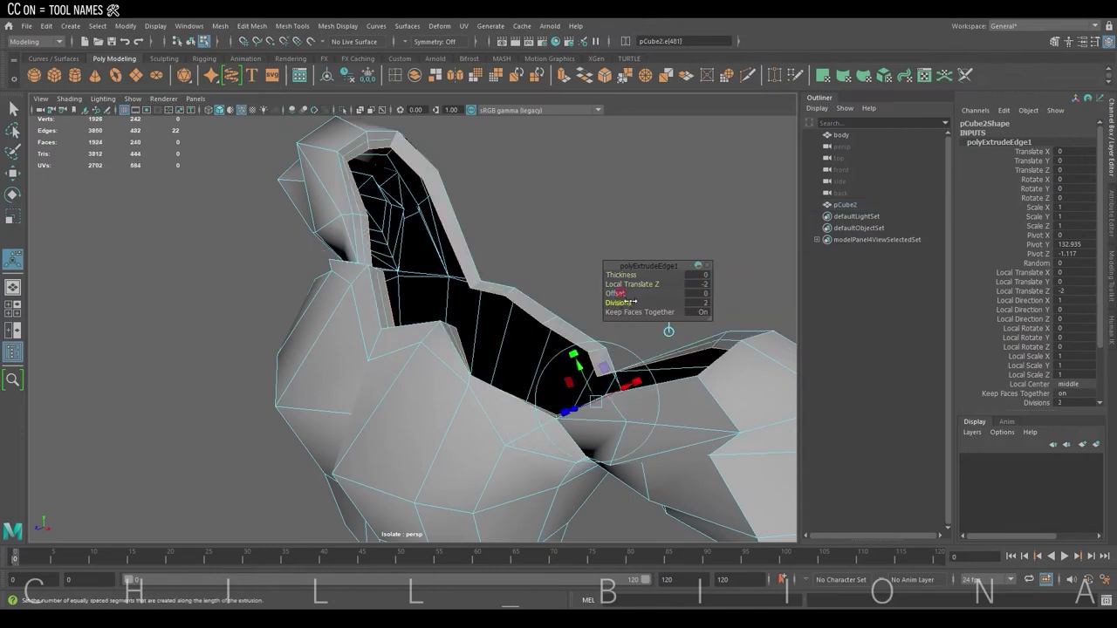
key(q)
click(587, 162)
key(3)
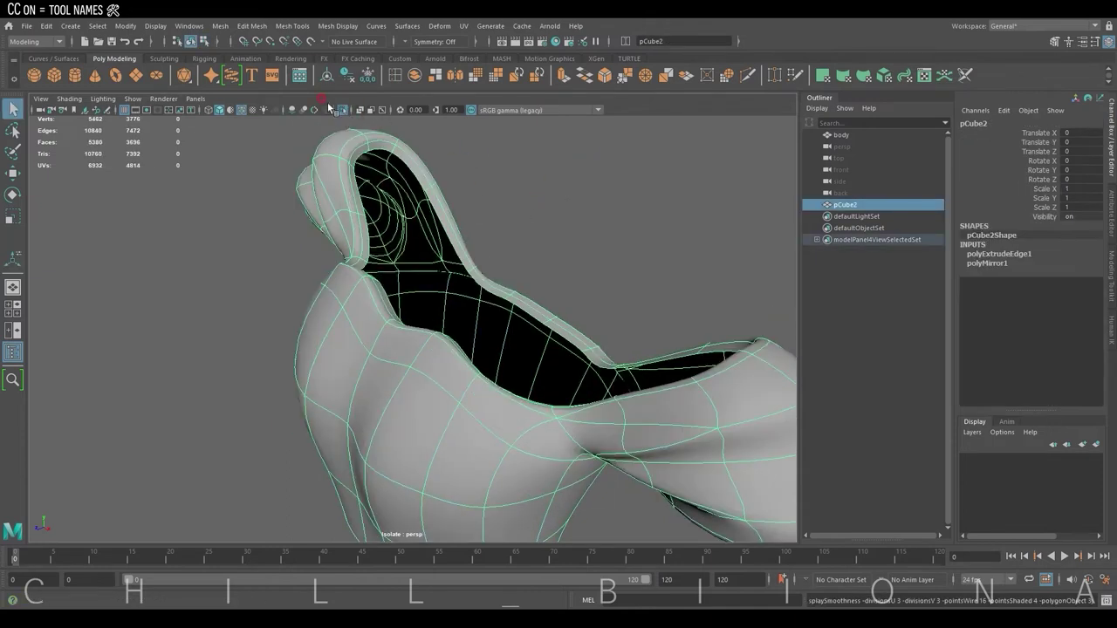
Check the extruded bodice on the body and select an edge on the opening's rim
key(ctrl+1)
mouse_move(530, 199)
alt+mouse_down()
mouse_move(436, 259)
mouse_move(498, 279)
alt+mouse_up()
alt+drag(610, 312, 643, 291)
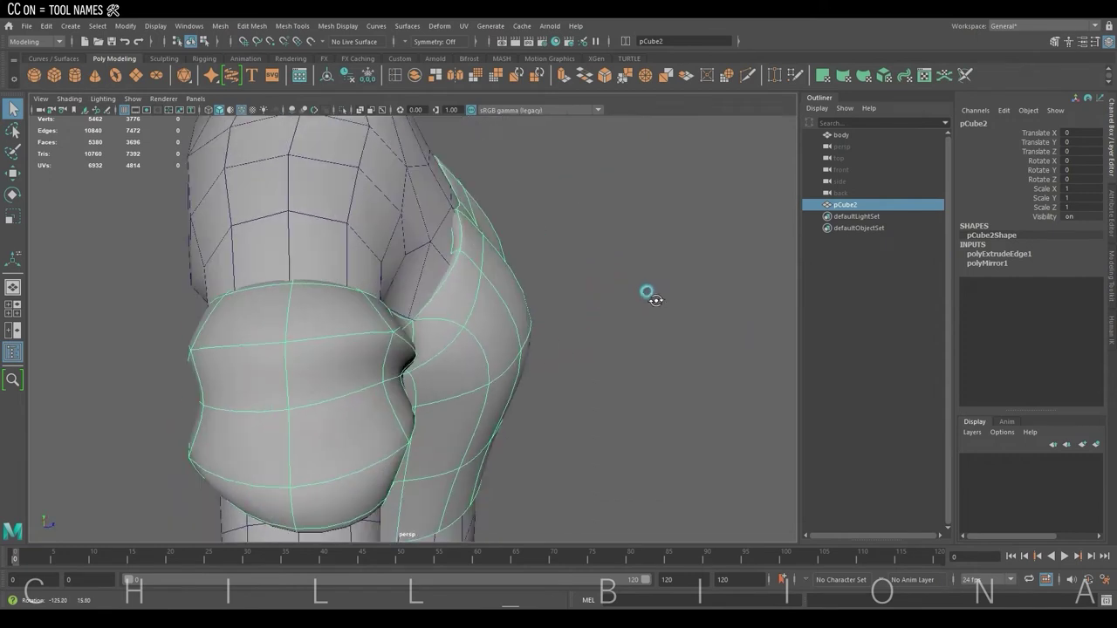
key(1)
alt+drag(512, 287, 419, 207)
key(ctrl+1)
right_drag(448, 204, 449, 175)
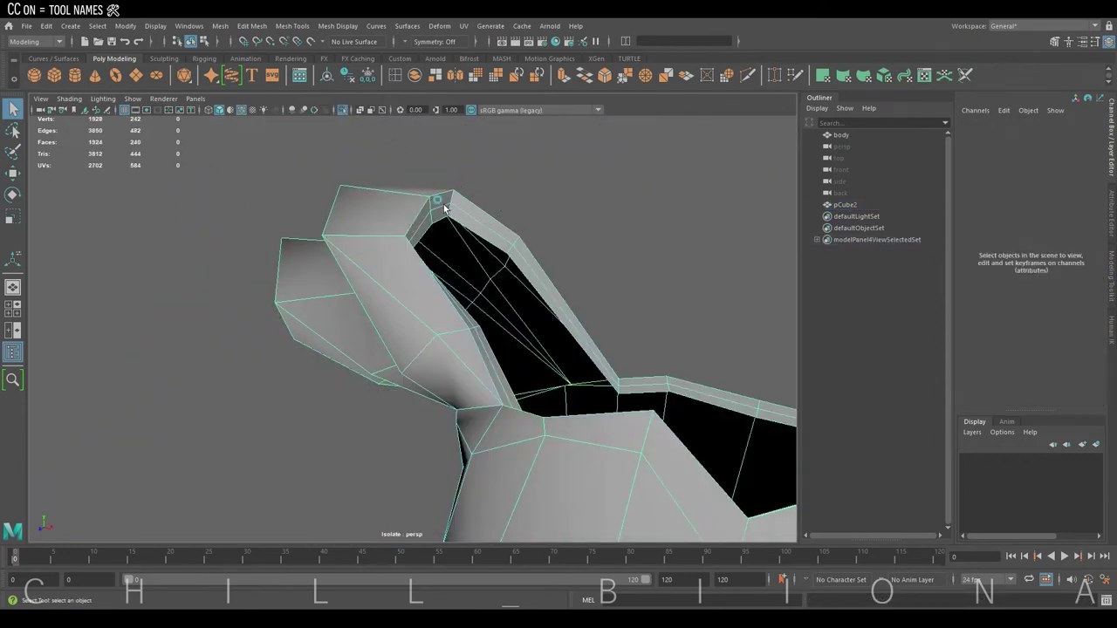
click(770, 397)
Inspect the rim smoothed, then draw a cylinder (radius 40.411, height 85.6) around the lower body
key(w)
key(f)
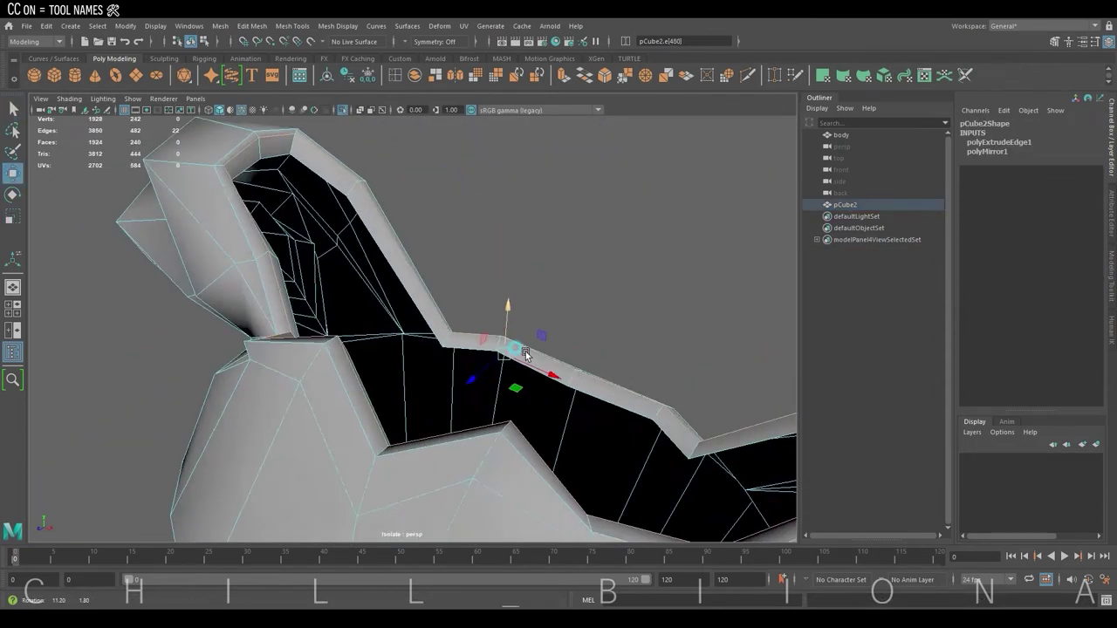
key(3)
scroll(511, 311, down, 3)
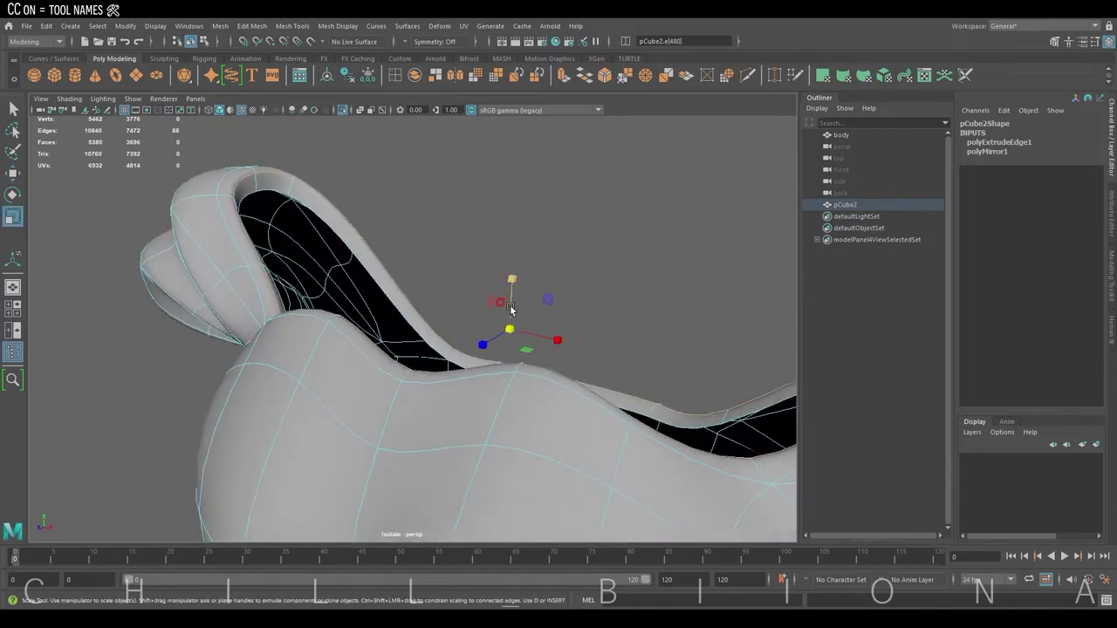
key(w)
mouse_move(599, 332)
alt+mouse_down()
mouse_move(481, 344)
mouse_move(283, 338)
mouse_move(424, 323)
mouse_move(489, 346)
mouse_move(463, 342)
alt+mouse_up()
key(ctrl+1)
mouse_move(499, 462)
mouse_down()
mouse_move(576, 476)
mouse_move(523, 375)
mouse_move(386, 407)
mouse_move(448, 393)
mouse_move(406, 322)
mouse_move(461, 311)
mouse_up()
Centre the cylinder on the body in front view and give it 18 axis subdivisions
key(space)
key(space)
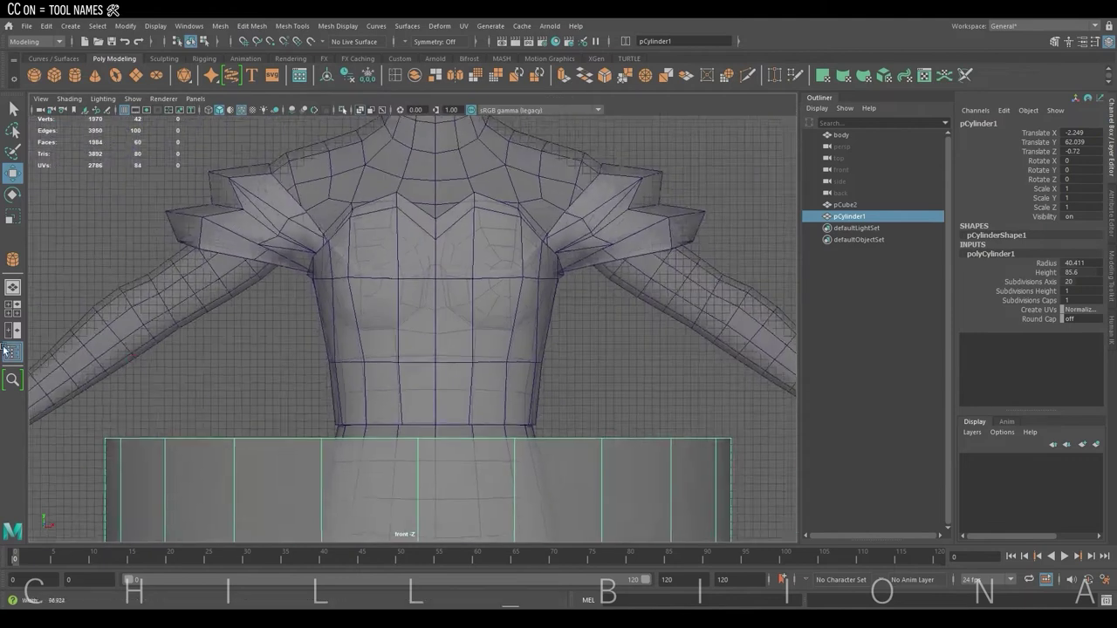
drag(308, 354, 365, 373)
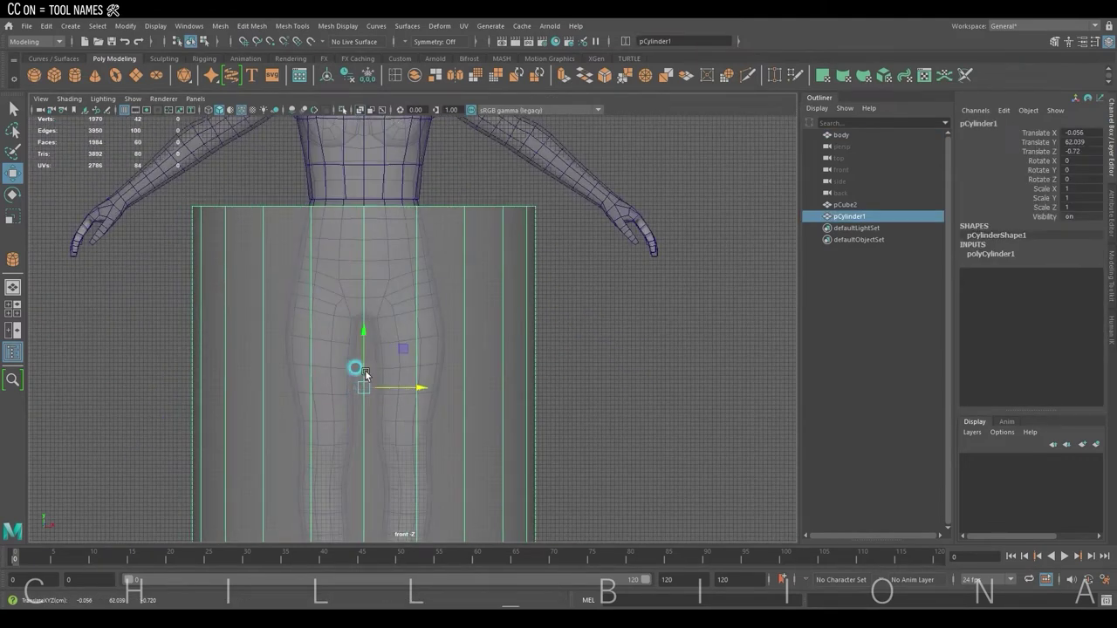
click(1001, 254)
click(1082, 282)
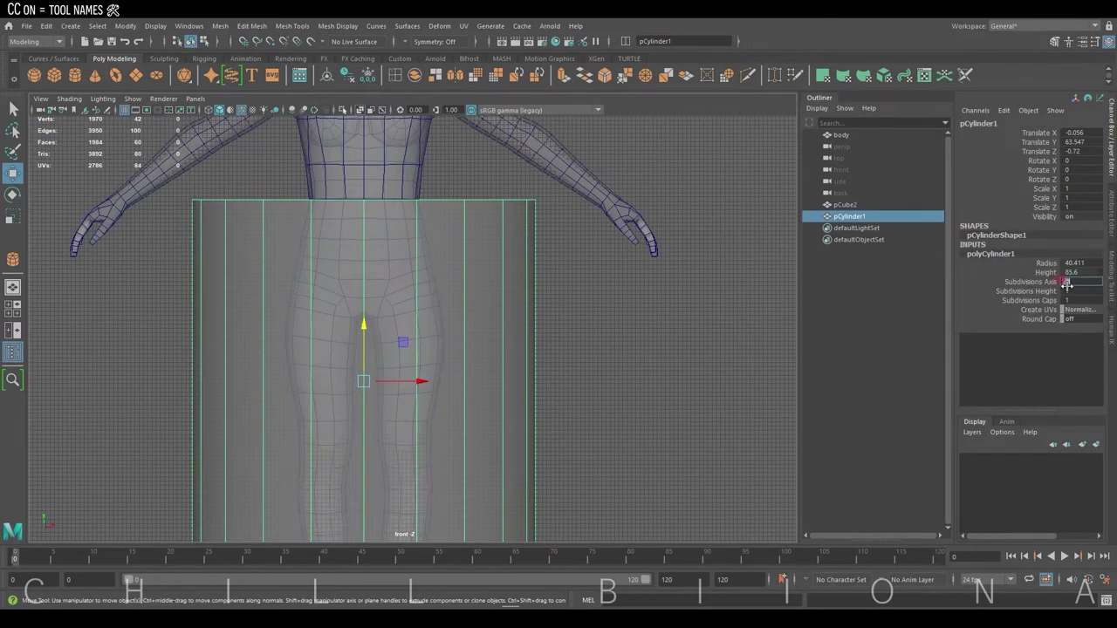
text(18)
key(Return)
Scale the top vertex ring in to the waist and raise the hem to knee height
right_drag(387, 244, 332, 242)
drag(175, 185, 548, 221)
key(r)
drag(287, 194, 329, 197)
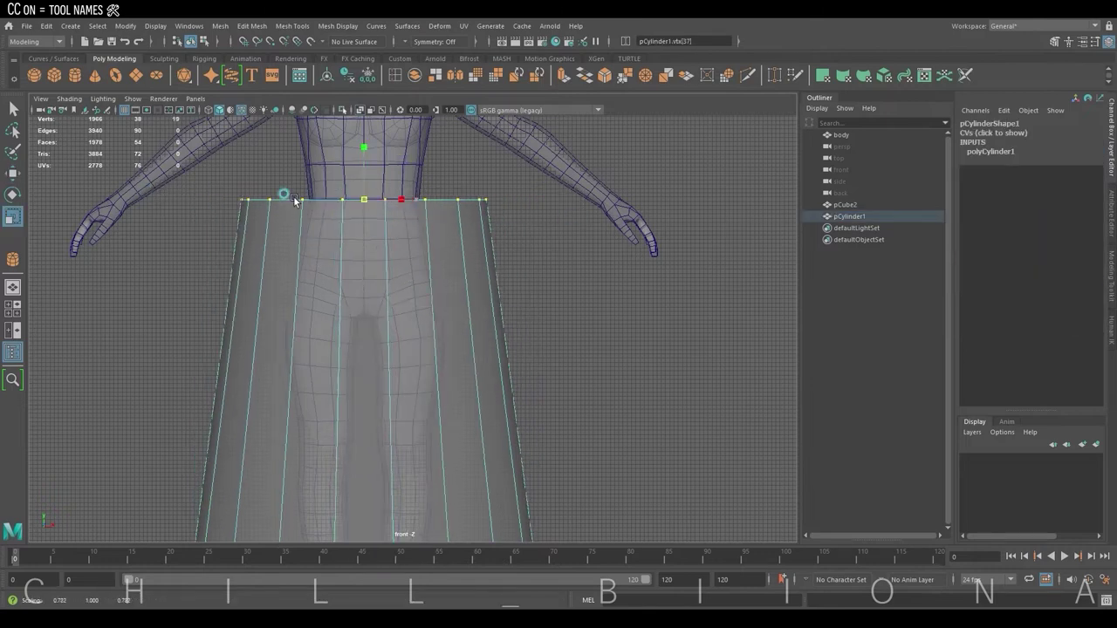
scroll(388, 384, down, 3)
alt+middle_drag(387, 384, 364, 262)
drag(150, 410, 543, 353)
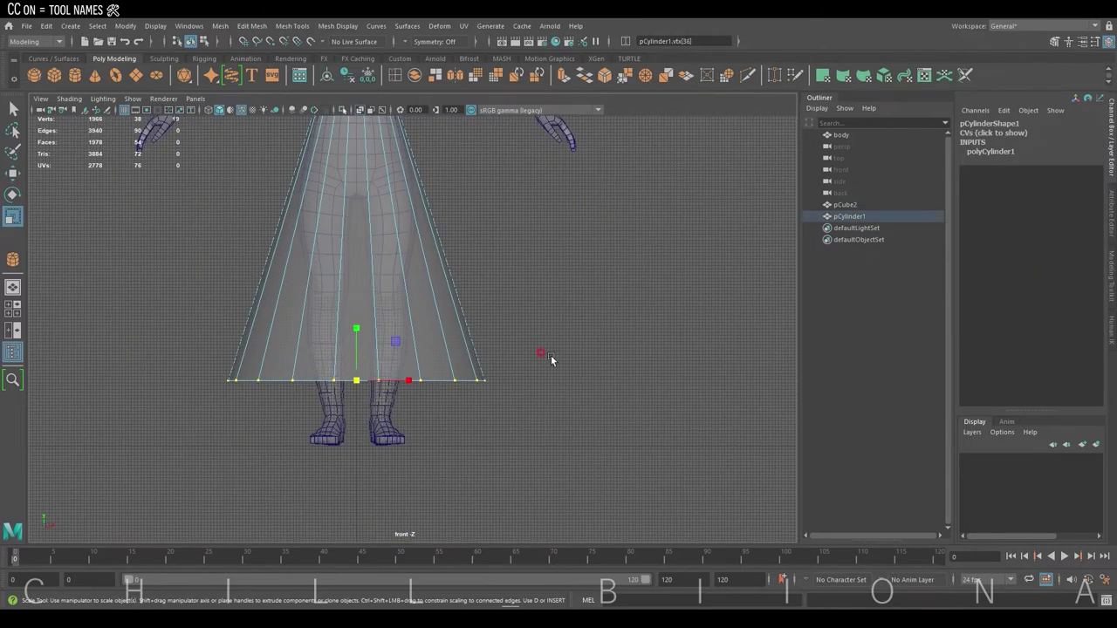
key(w)
scroll(410, 417, down, 3)
drag(386, 366, 416, 314)
Shift the skirt cylinder to line up with the body in side view
key(space)
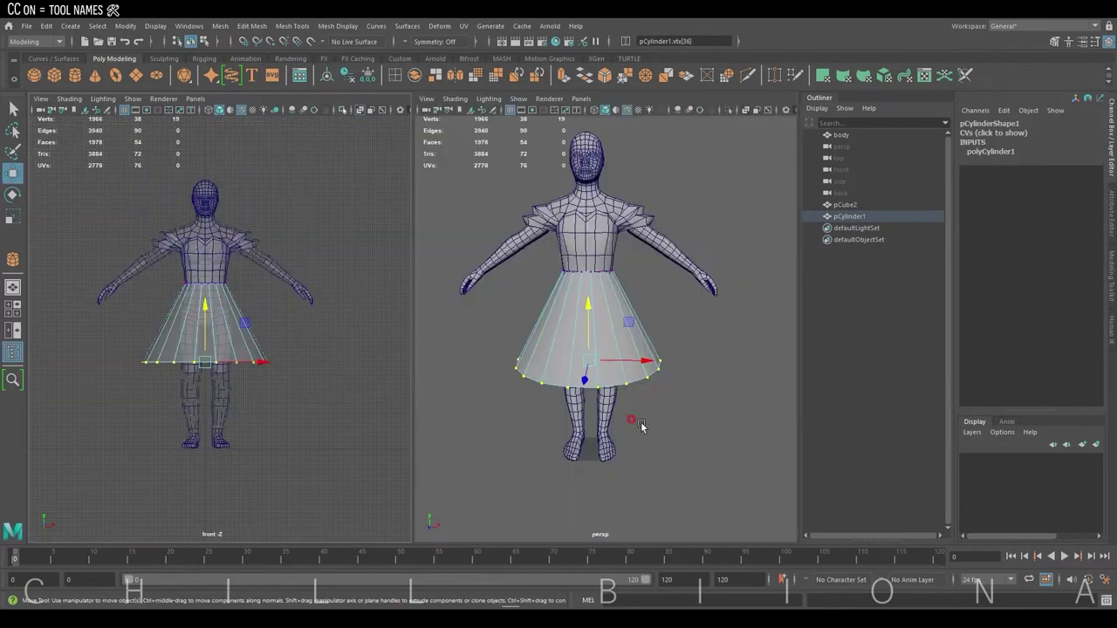
click(12, 309)
key(space)
scroll(428, 424, down, 3)
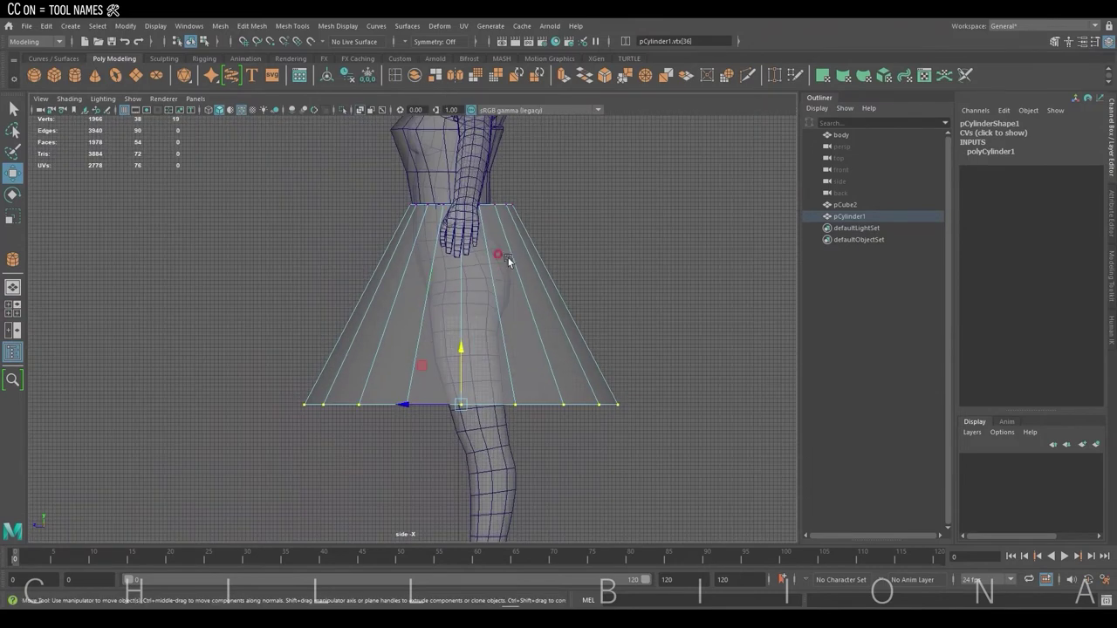
key(F8)
drag(433, 374, 421, 376)
Narrow the skirt's top ring to fit the waist, then show all four views
alt+middle_drag(429, 374, 434, 487)
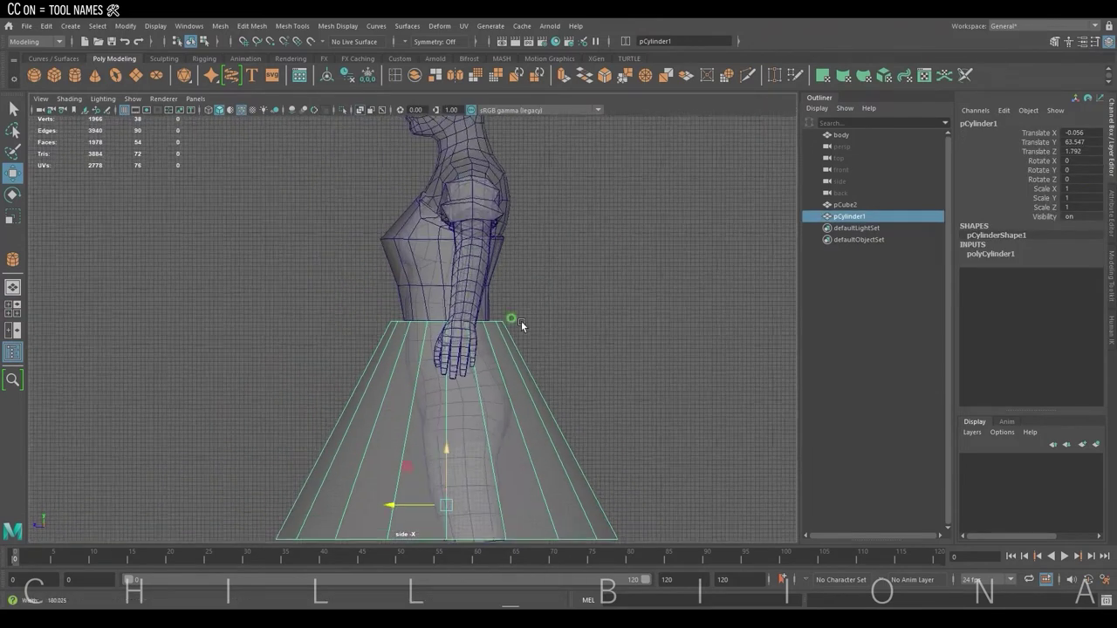
right_drag(398, 300, 340, 304)
drag(384, 301, 528, 336)
key(r)
drag(410, 318, 432, 322)
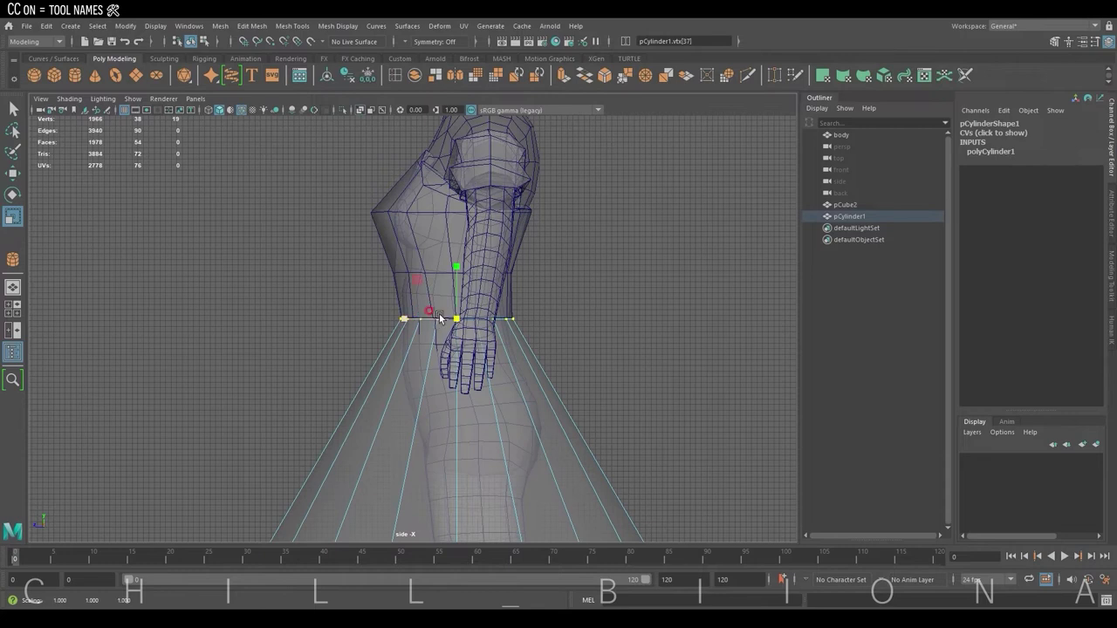
key(space)
scroll(568, 219, down, 3)
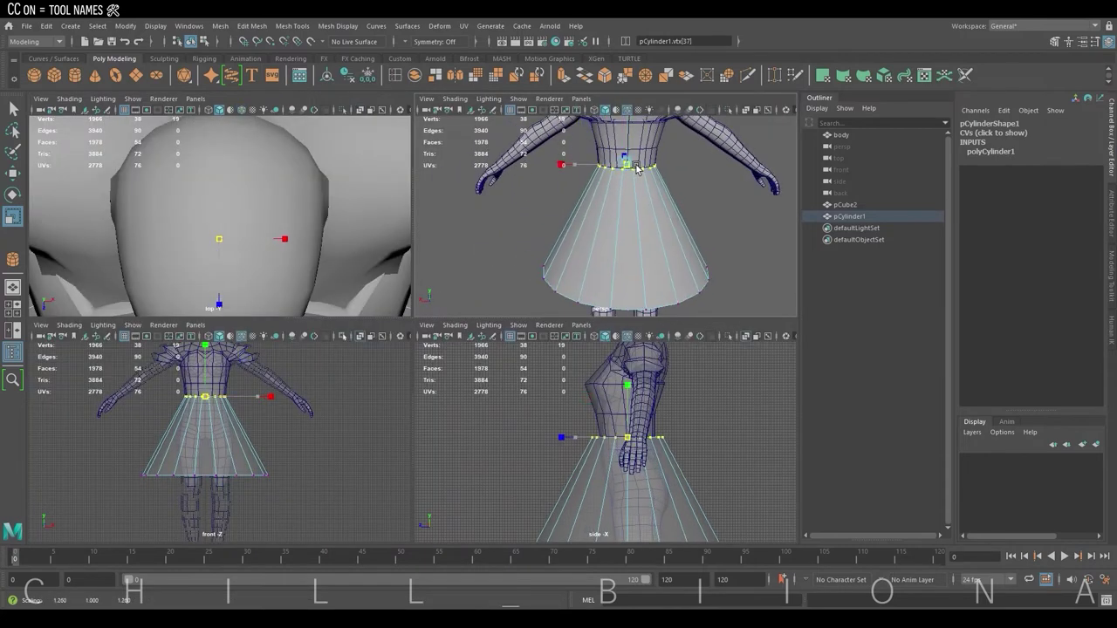
Insert a mid-height edge loop on the skirt and scale it outward to flare the skirt
click(395, 76)
click(227, 430)
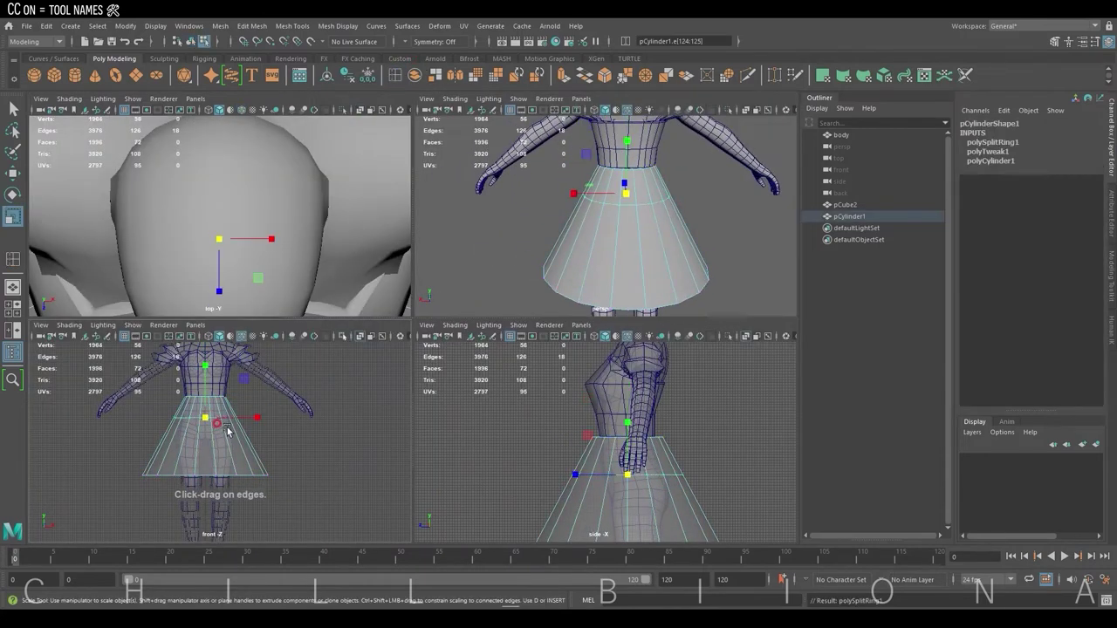
mouse_move(190, 422)
mouse_down()
mouse_move(206, 422)
mouse_move(206, 397)
mouse_move(207, 418)
mouse_up()
key(w)
key(r)
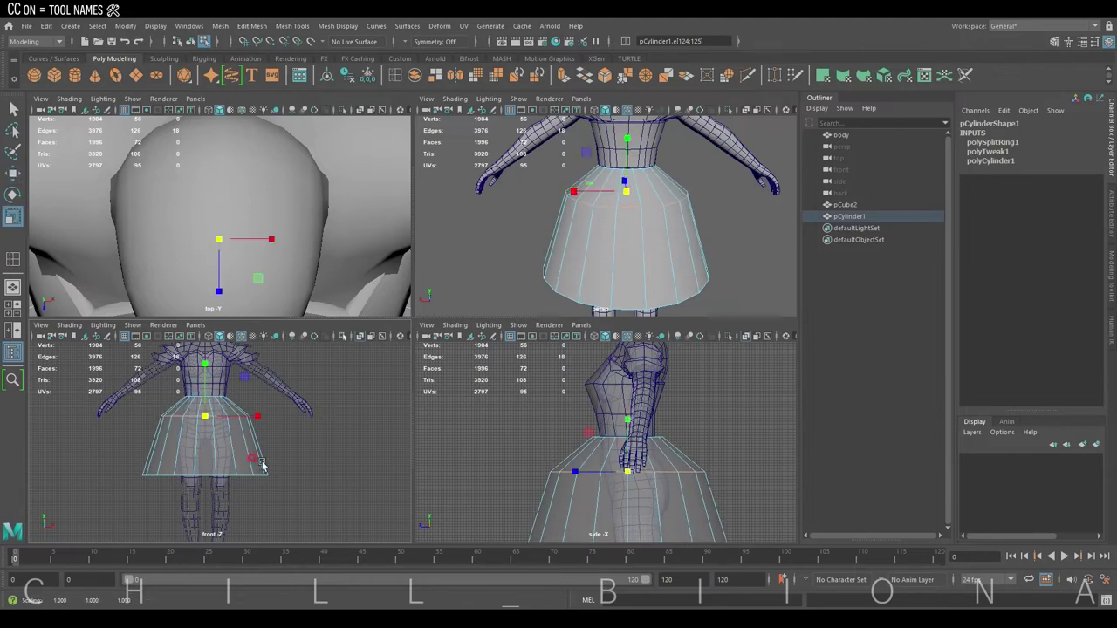
drag(204, 479, 206, 485)
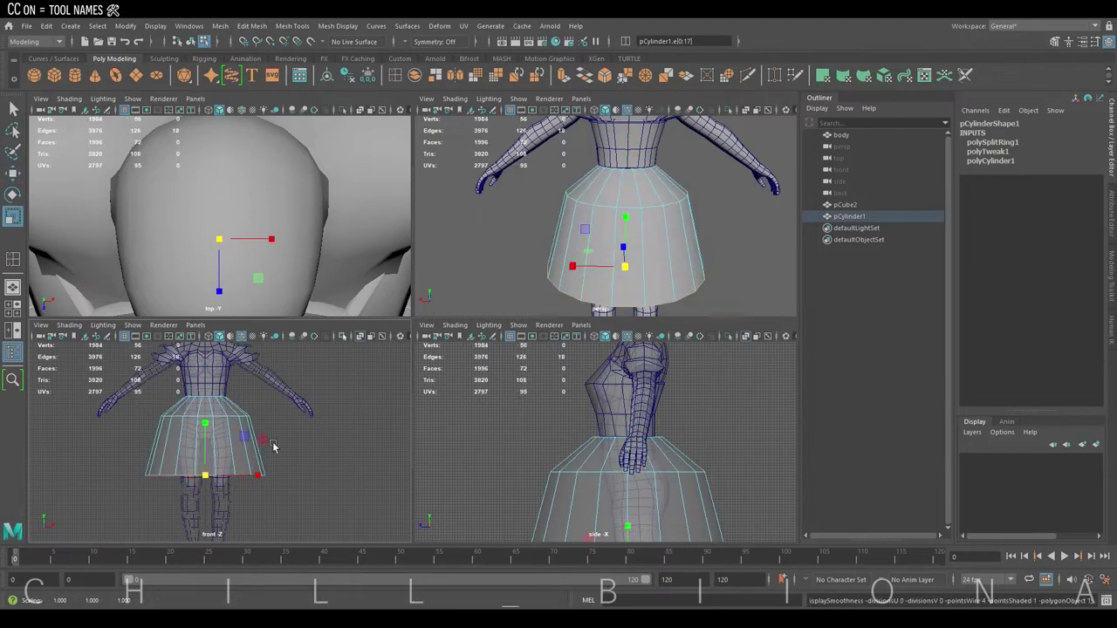
Isolate the skirt, delete its top cap faces, and bring the full body back into view
key(space)
key(ctrl+1)
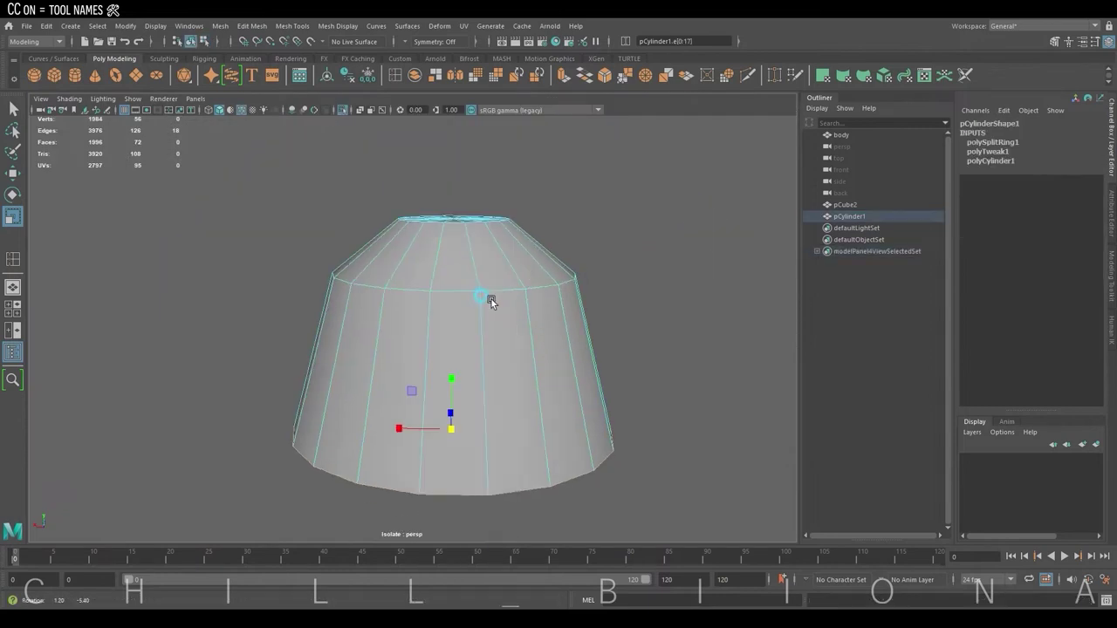
ctrl+right_drag(491, 302, 630, 366)
alt+drag(630, 362, 287, 280)
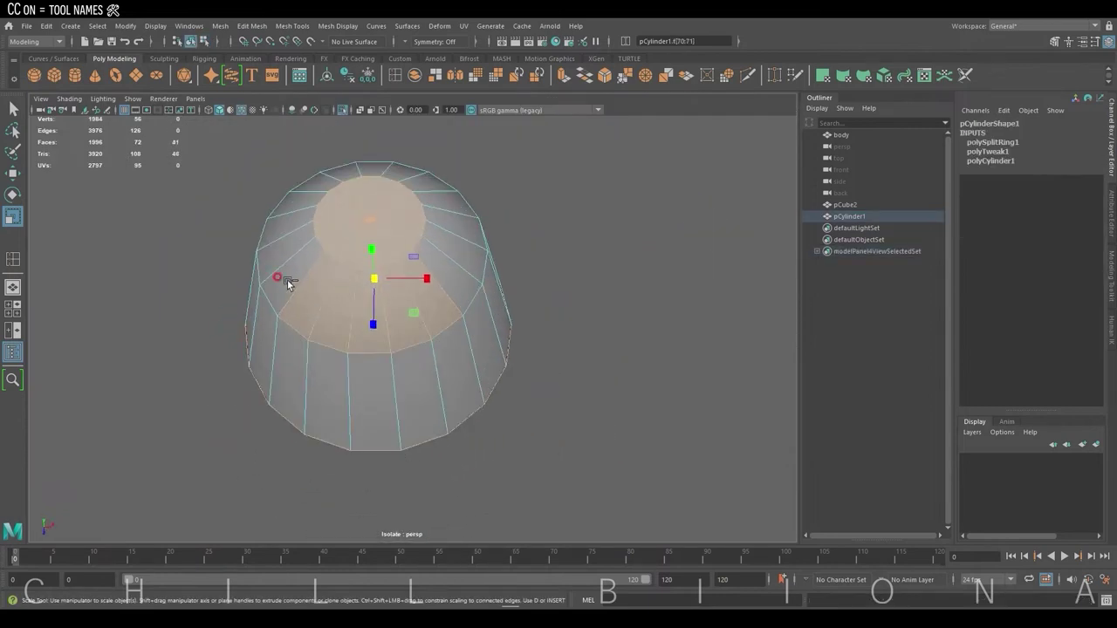
alt+drag(407, 339, 517, 256)
key(Delete)
mouse_move(378, 409)
alt+mouse_down()
mouse_move(368, 219)
mouse_move(429, 398)
mouse_move(536, 316)
mouse_move(466, 404)
mouse_move(516, 392)
mouse_move(524, 375)
mouse_move(566, 358)
alt+mouse_up()
key(ctrl+1)
double_click(466, 404)
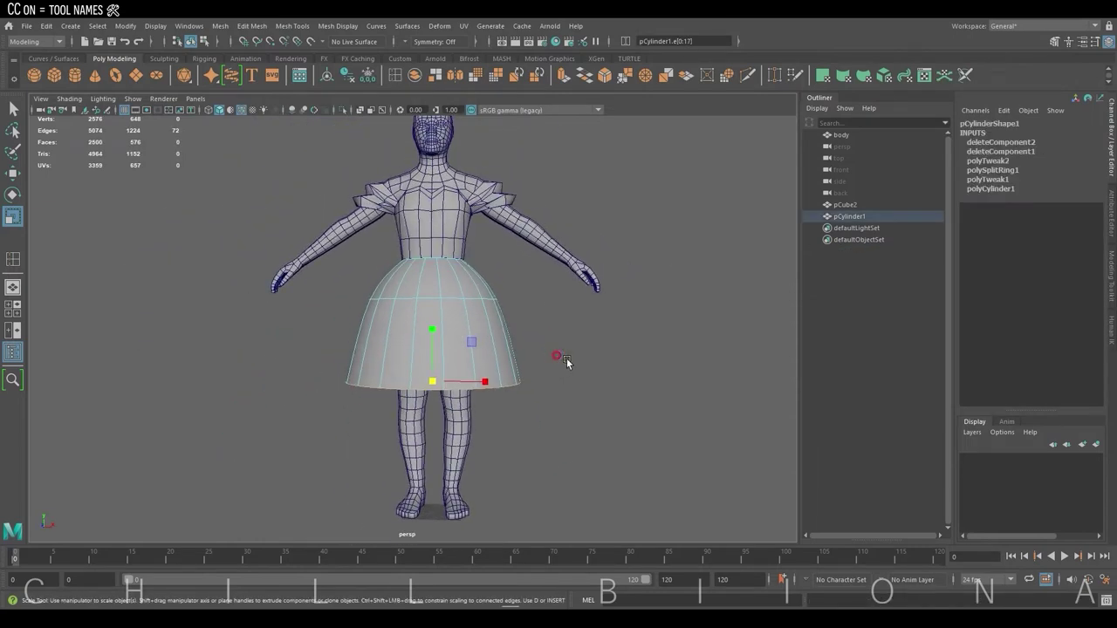
In front view, pull the skirt's bottom vertex row down to lengthen the skirt
key(F8)
right_drag(375, 301, 331, 301)
drag(253, 375, 515, 415)
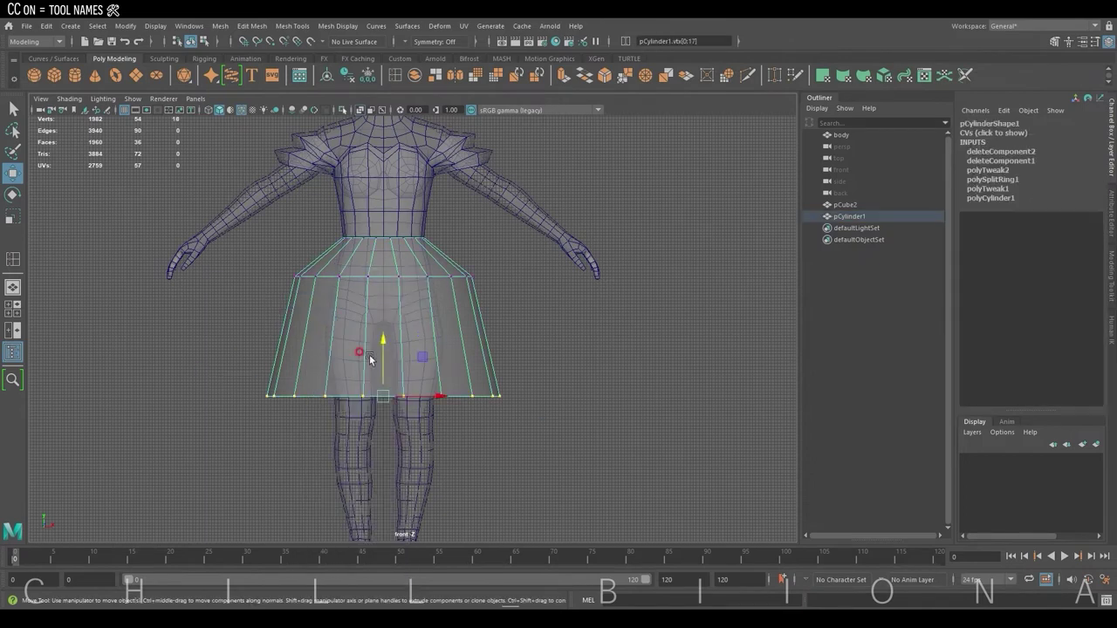
drag(381, 347, 382, 371)
Add two edge loops near the hem, flaring one outward and raising the other
click(394, 74)
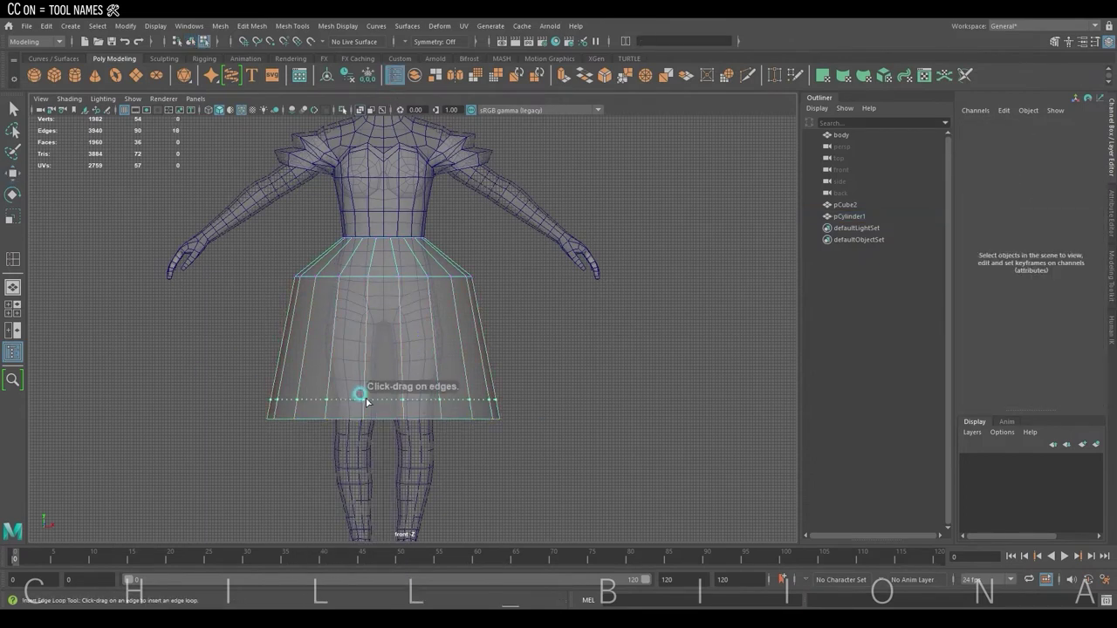
click(366, 393)
key(w)
drag(372, 394, 384, 402)
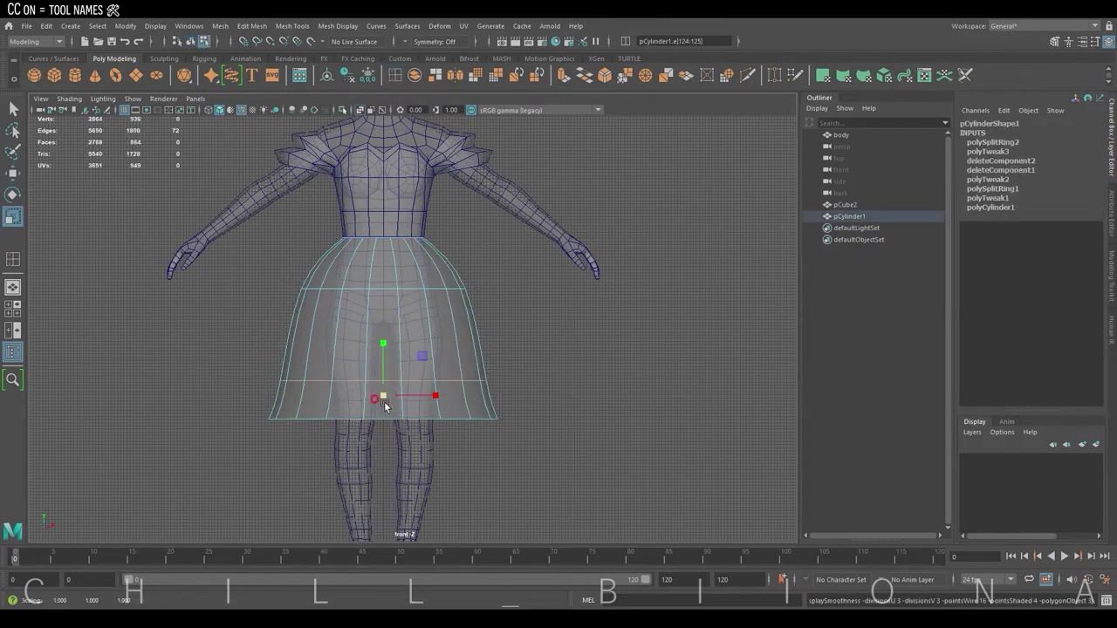
key(w)
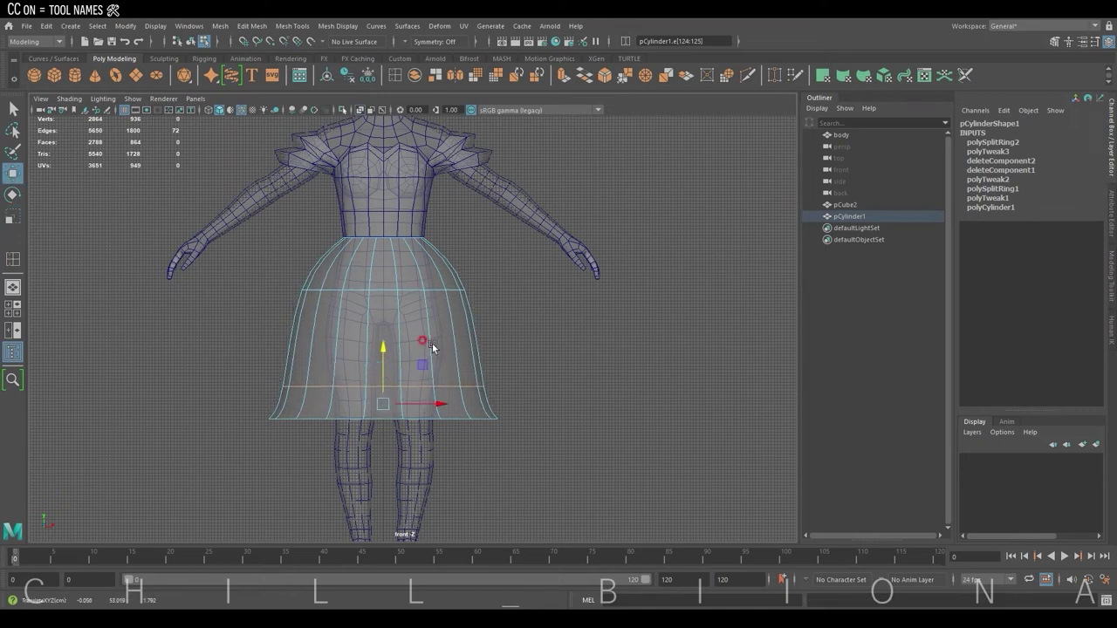
key(1)
click(379, 404)
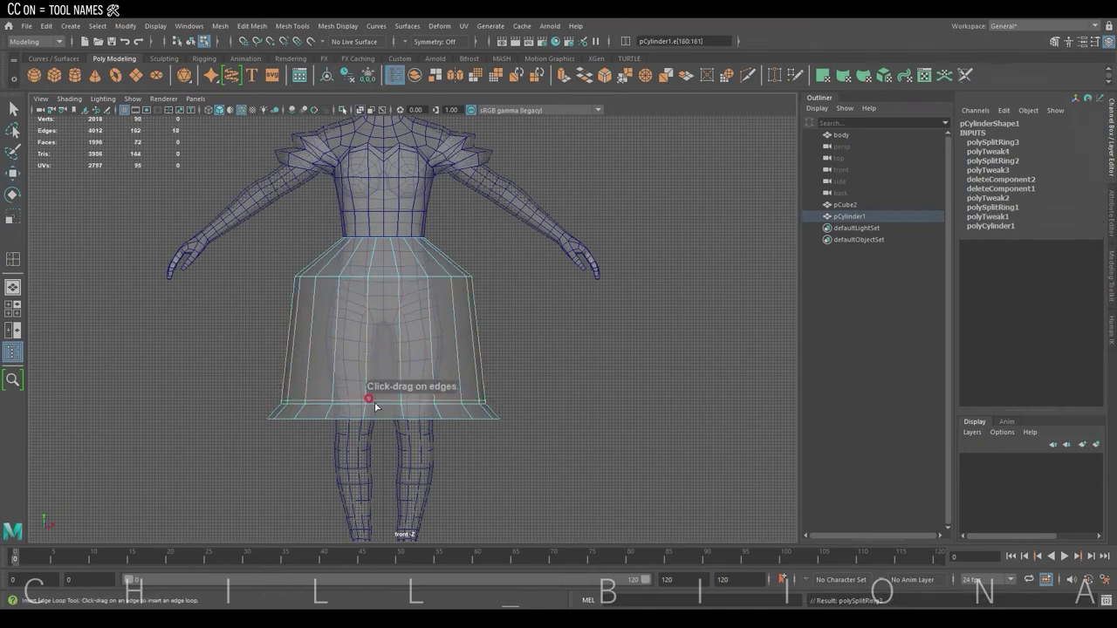
key(3)
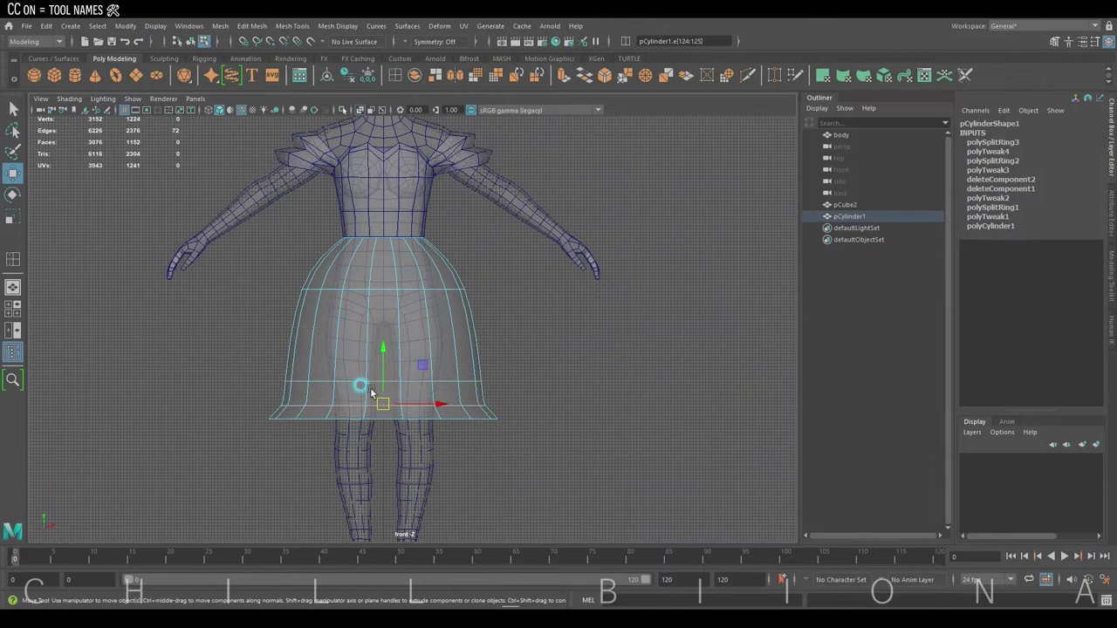
drag(370, 391, 382, 369)
double_click(351, 377)
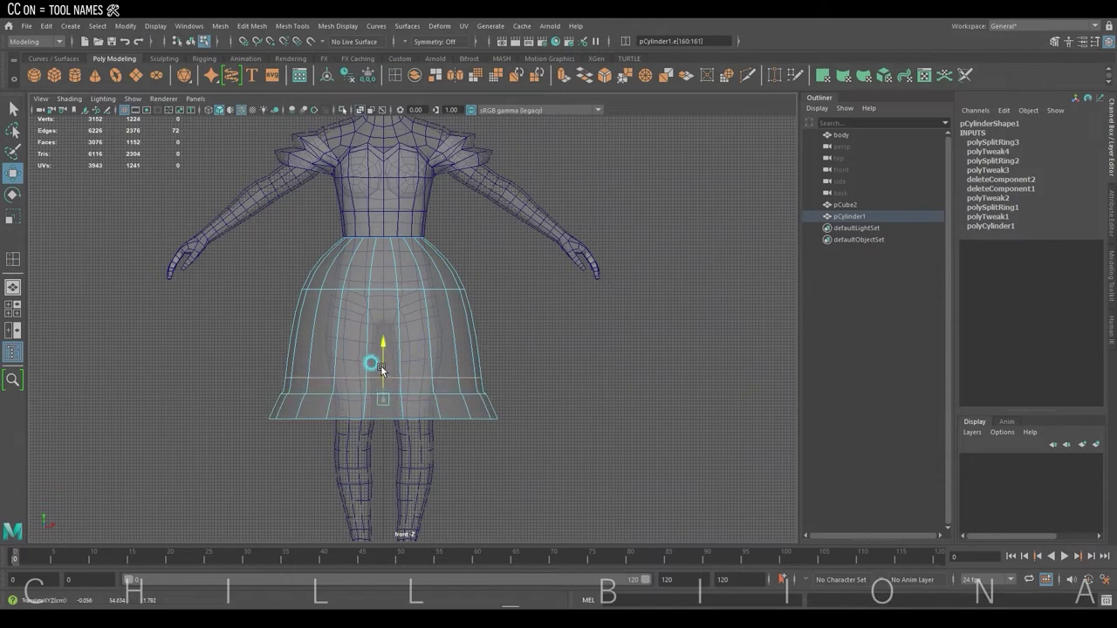
In perspective view, scale the hem loop's vertices slightly outward to form a flared rim
key(space)
key(space)
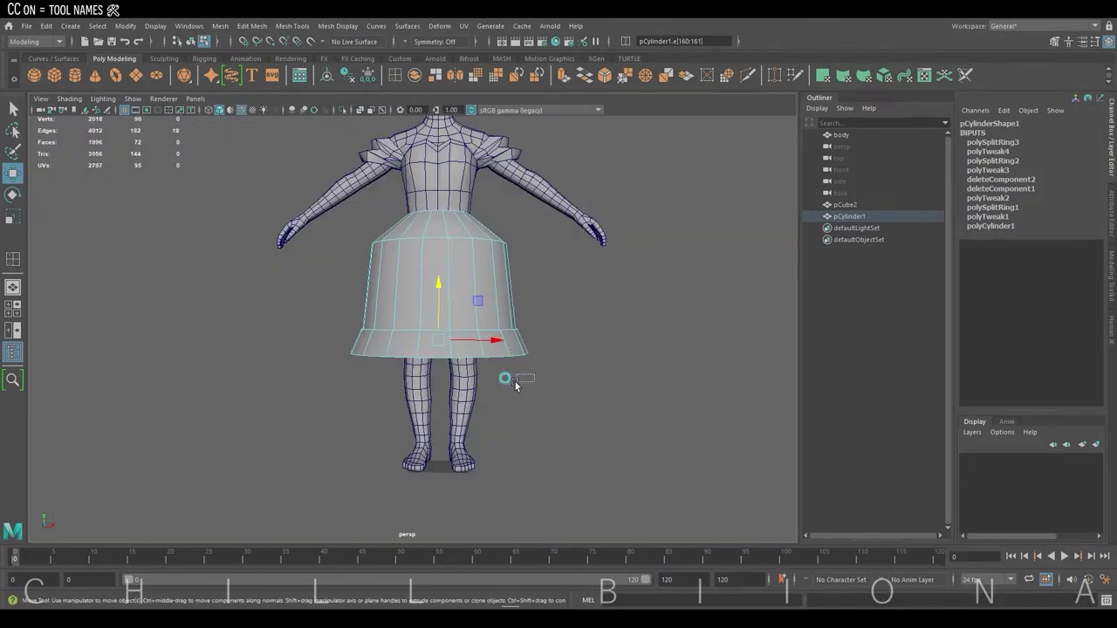
click(516, 379)
alt+drag(515, 379, 501, 391)
alt+right_drag(501, 392, 605, 361)
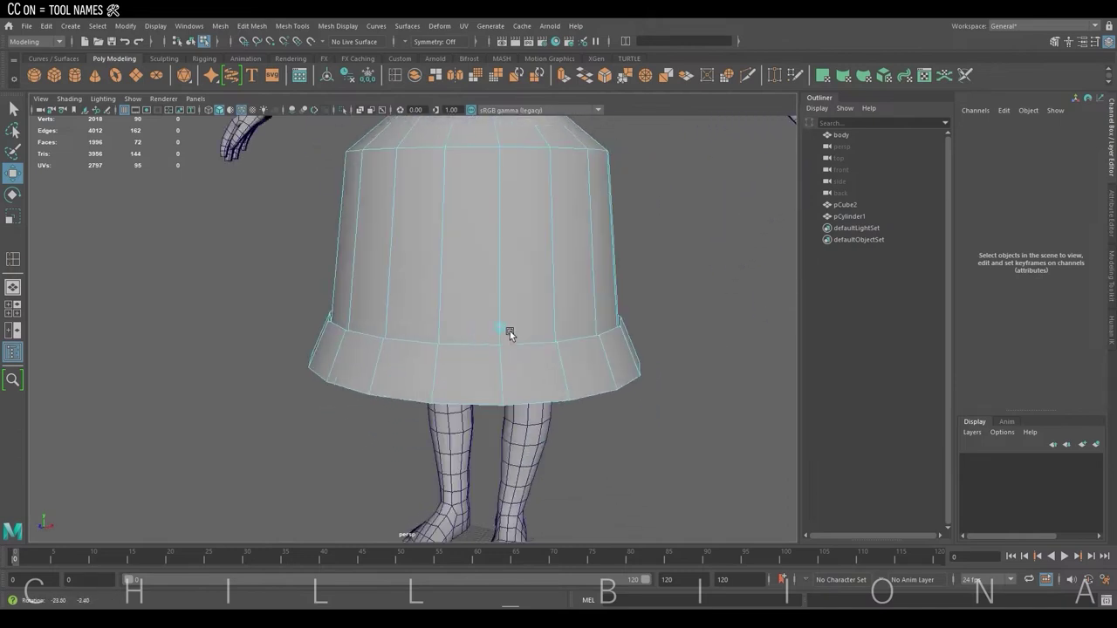
key(3)
alt+drag(604, 361, 568, 317)
double_click(481, 354)
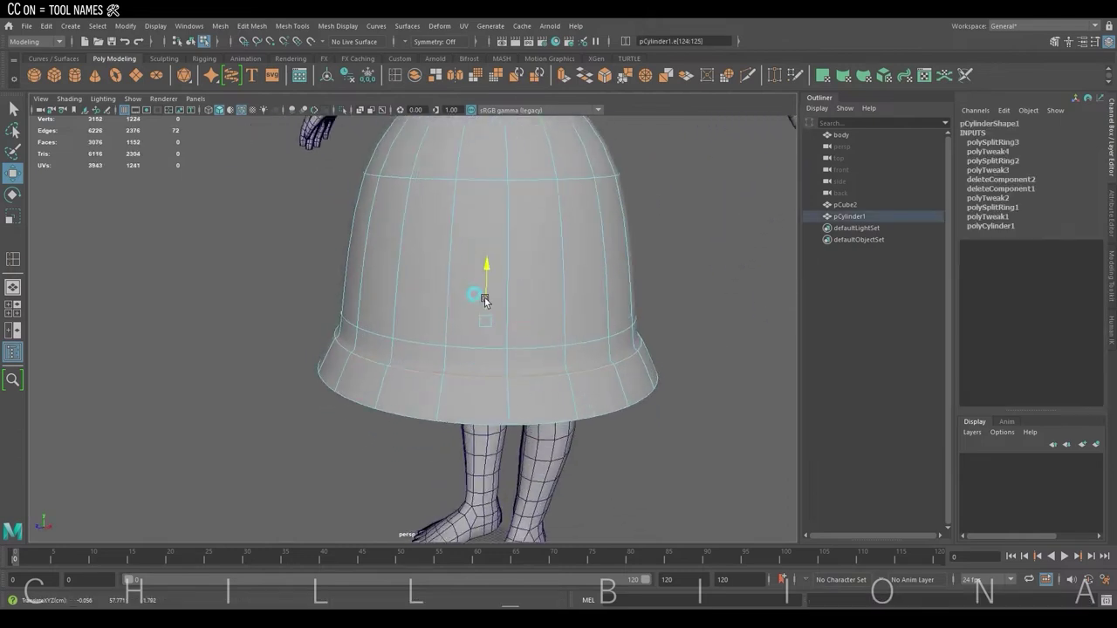
key(r)
key(1)
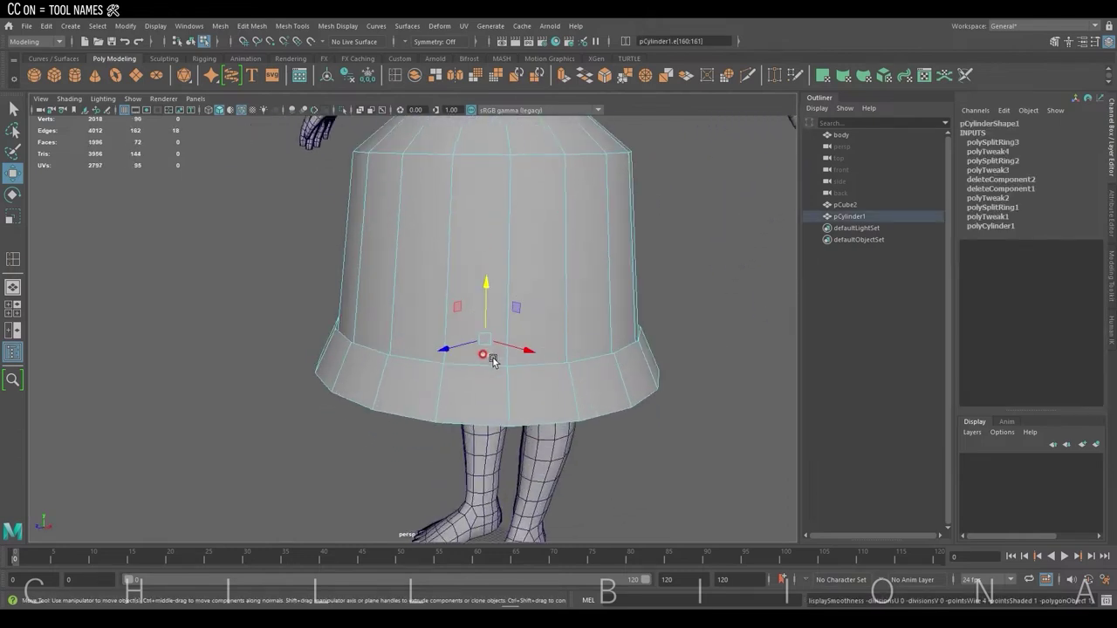
key(3)
scroll(523, 318, down, 5)
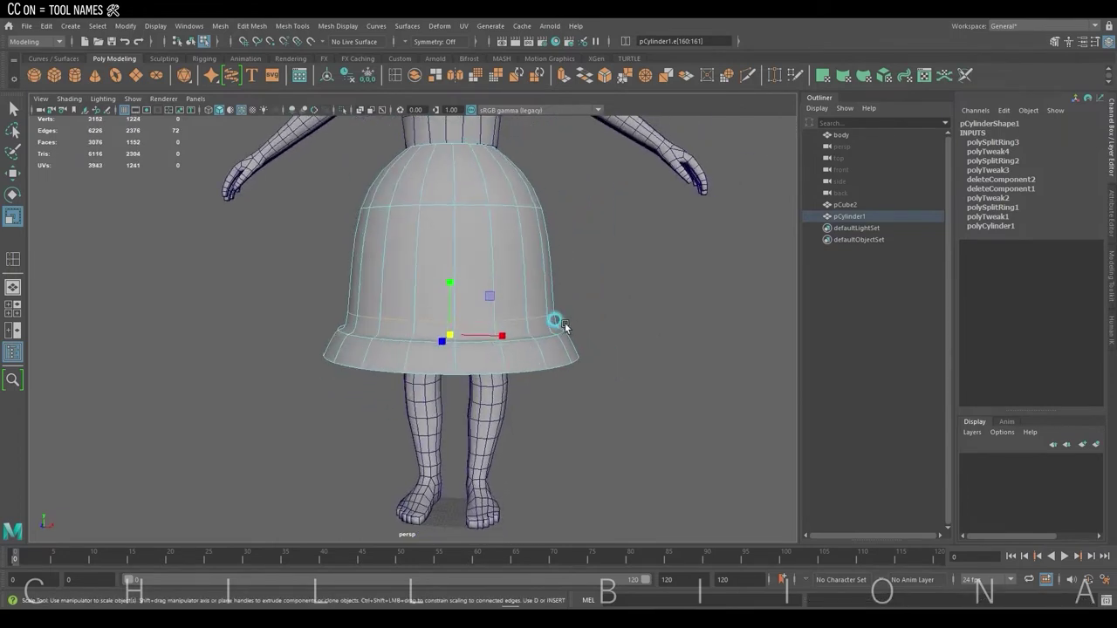
scroll(565, 325, down, 3)
key(F9)
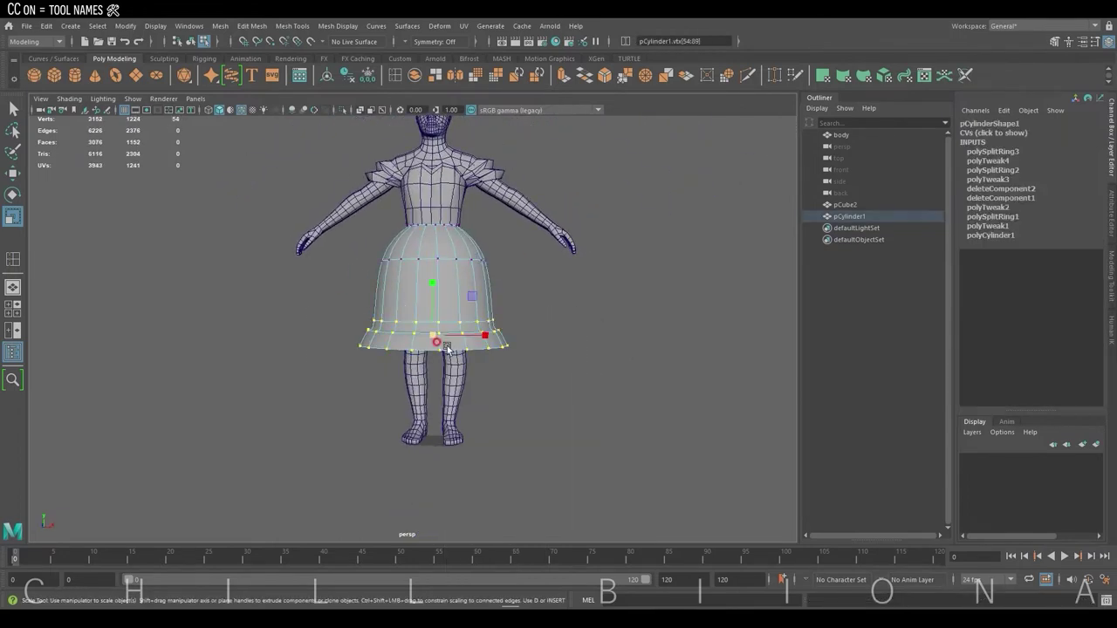
drag(431, 330, 435, 336)
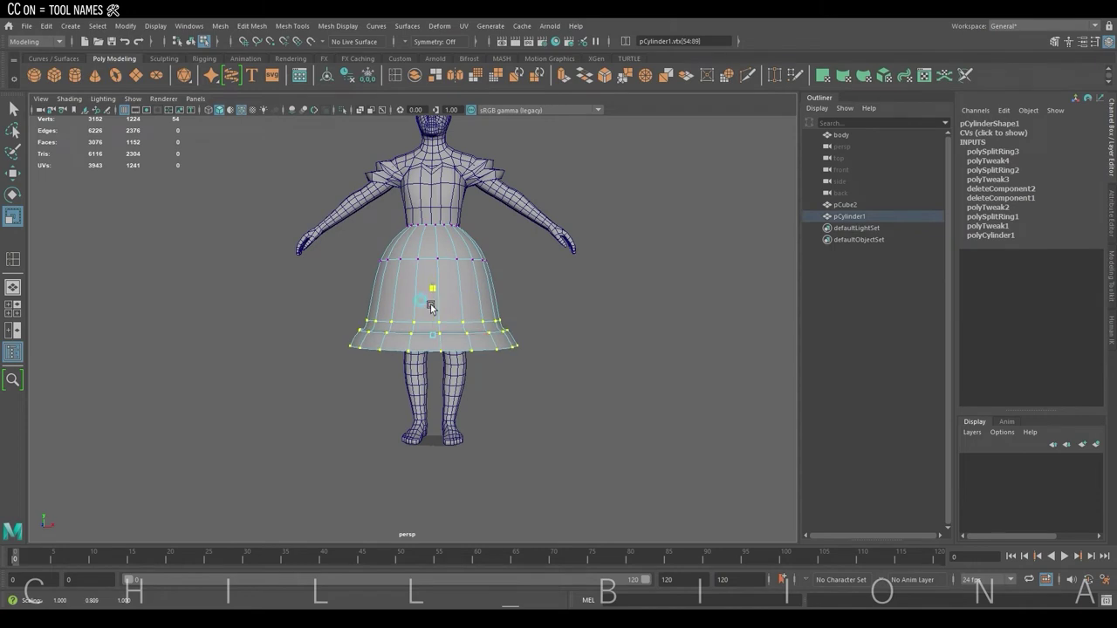
Select a face on the hem band and isolate the band on its own
click(561, 324)
key(1)
scroll(448, 341, up, 3)
click(399, 361)
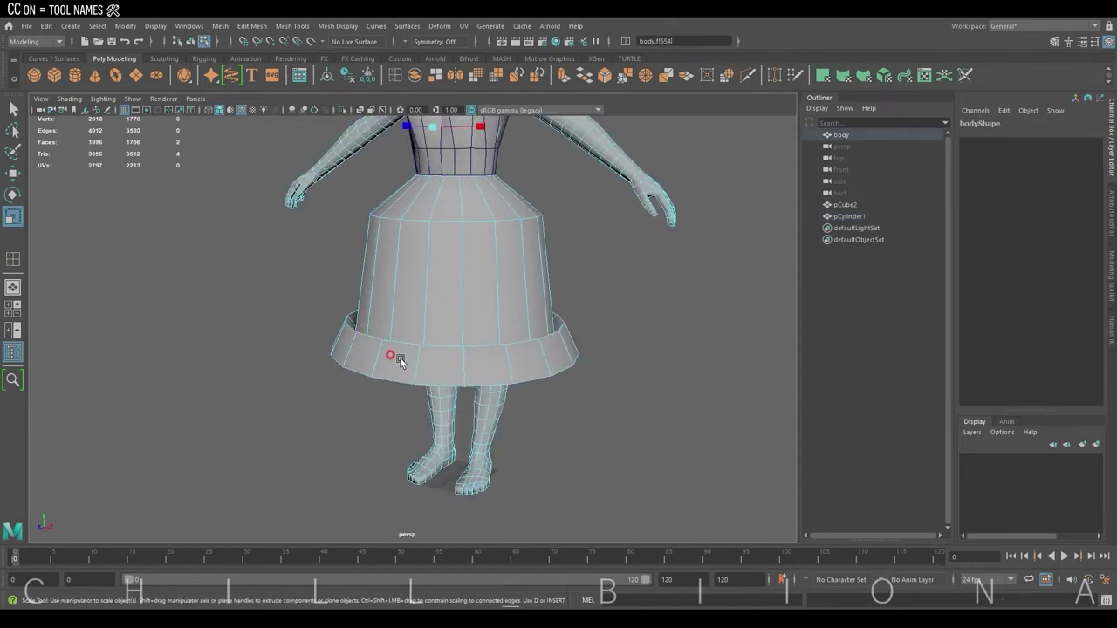
click(402, 360)
click(342, 110)
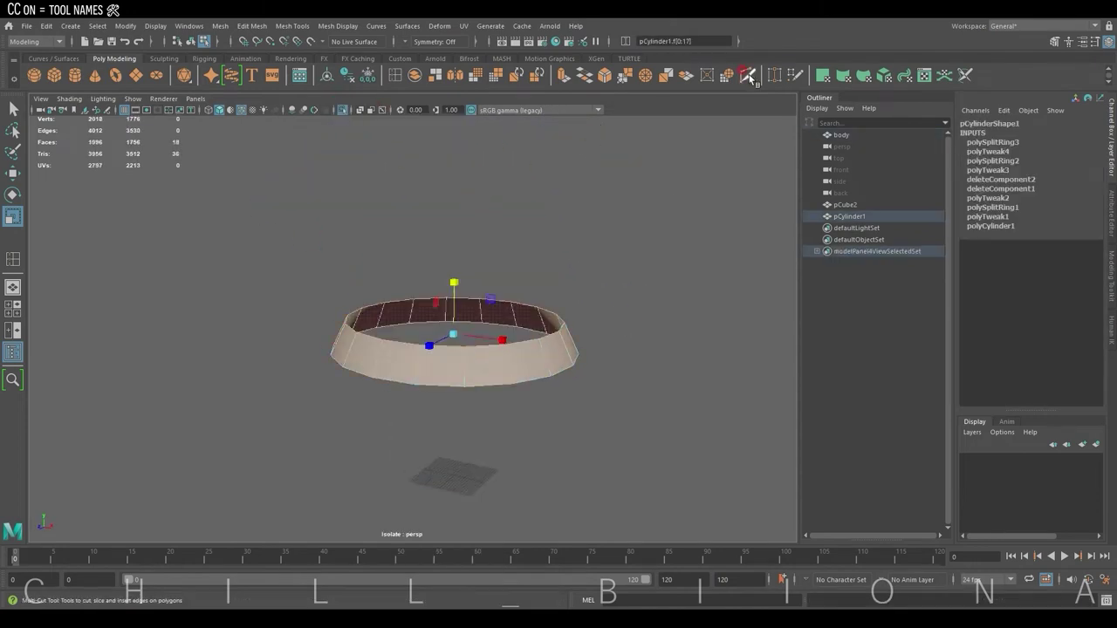
Cut a zigzag of diagonal edges all the way around the isolated hem ring
alt+drag(506, 320, 372, 379)
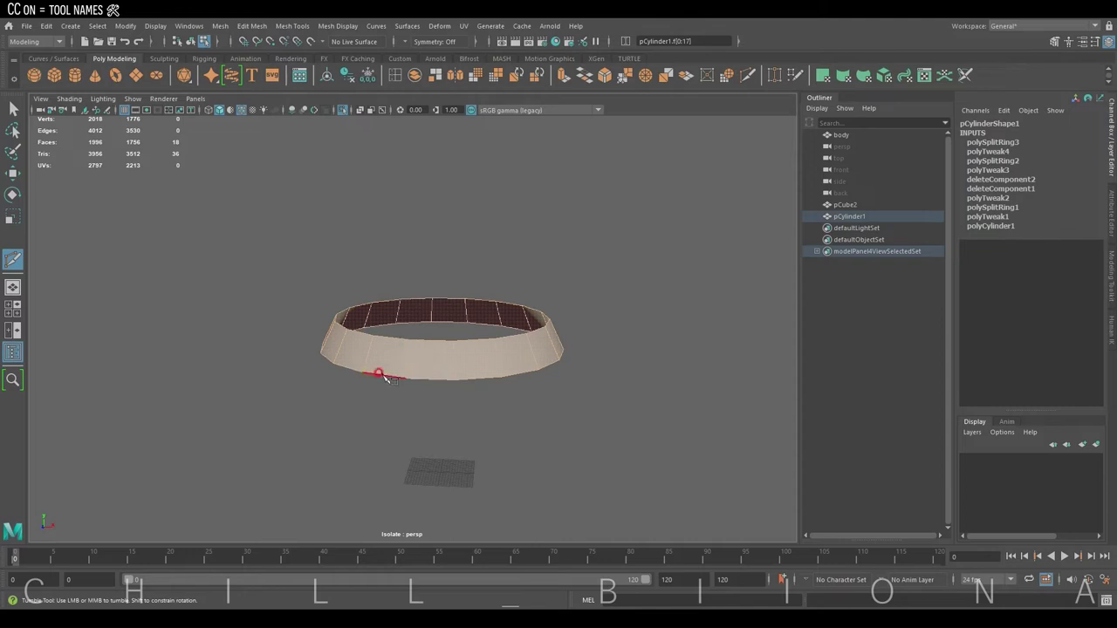
right_drag(588, 242, 558, 242)
click(558, 241)
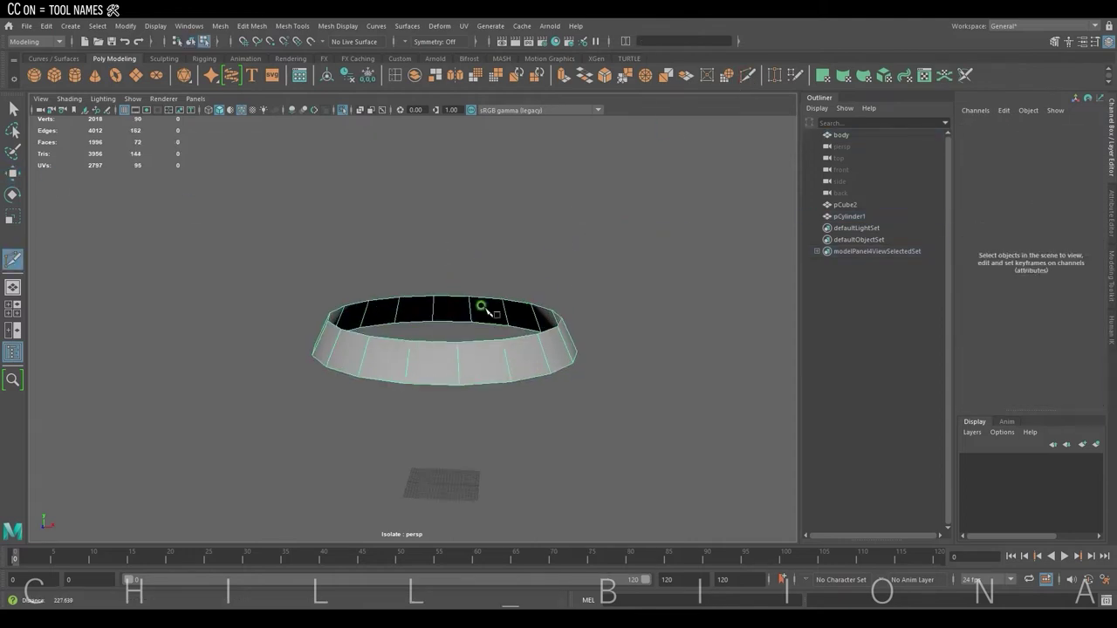
mouse_move(486, 307)
alt+right_down()
mouse_move(384, 386)
mouse_move(471, 393)
alt+right_up()
alt+middle_drag(471, 393, 481, 307)
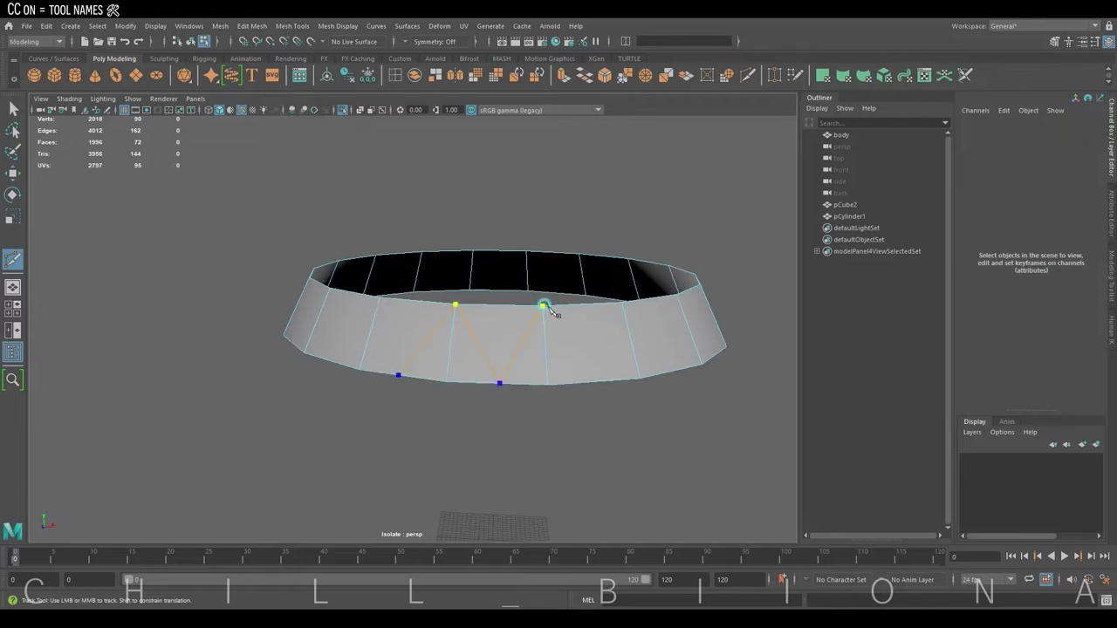
alt+drag(676, 369, 592, 349)
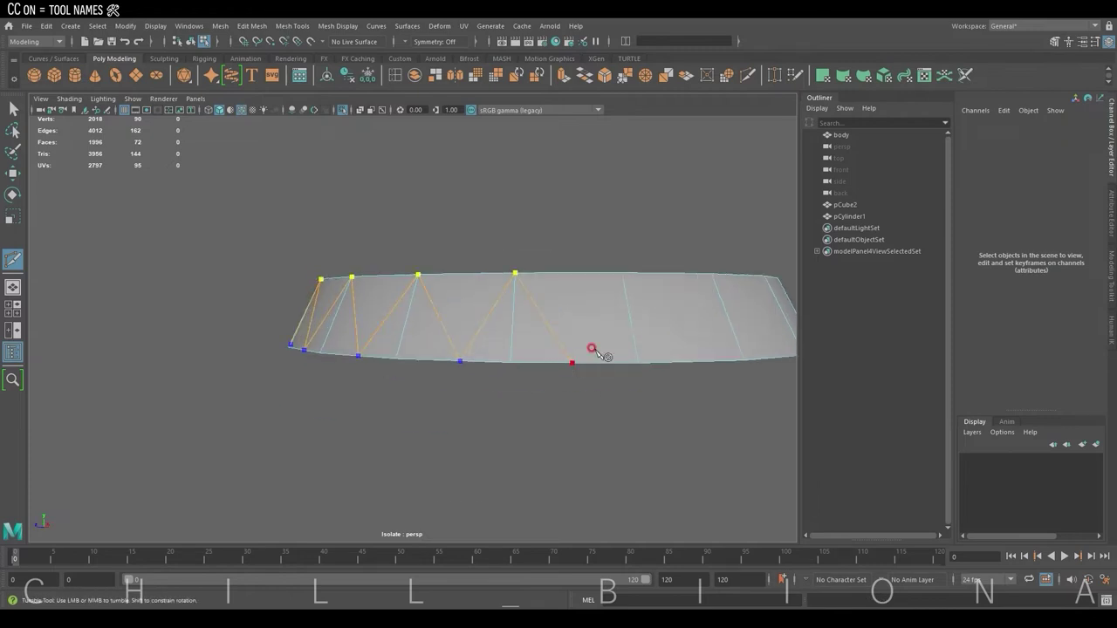
alt+drag(717, 275, 415, 353)
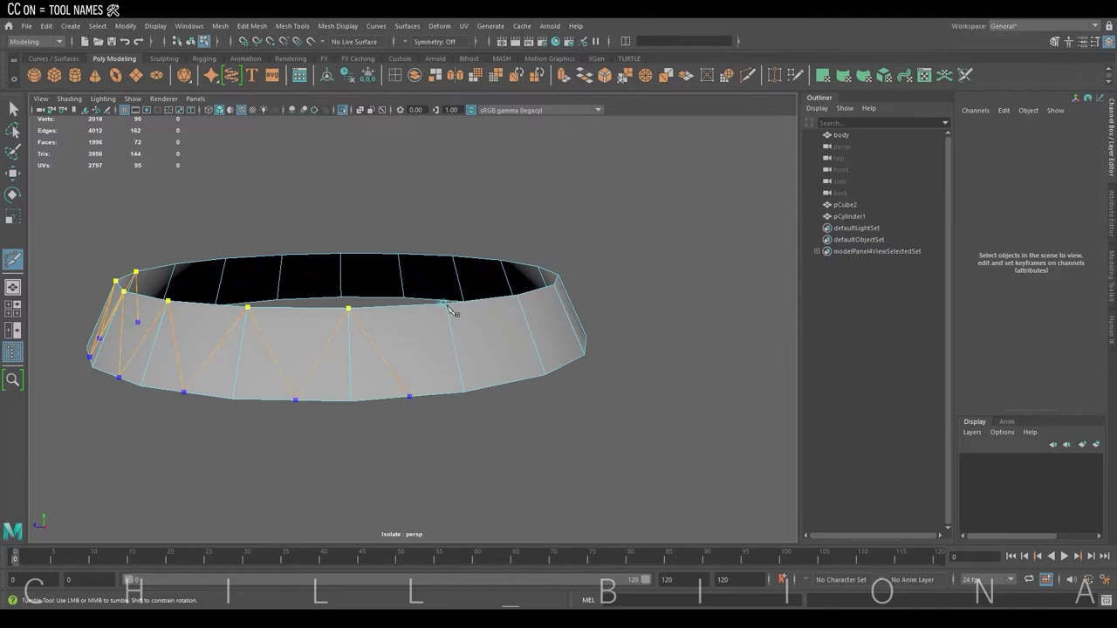
alt+drag(522, 303, 446, 363)
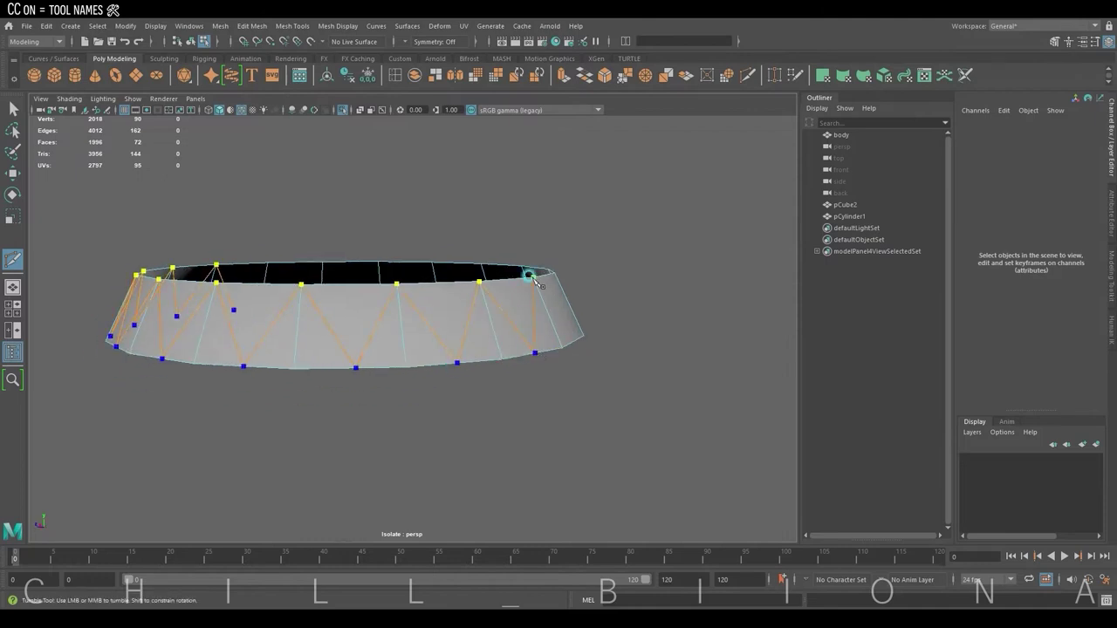
alt+drag(530, 278, 448, 368)
alt+drag(548, 362, 558, 337)
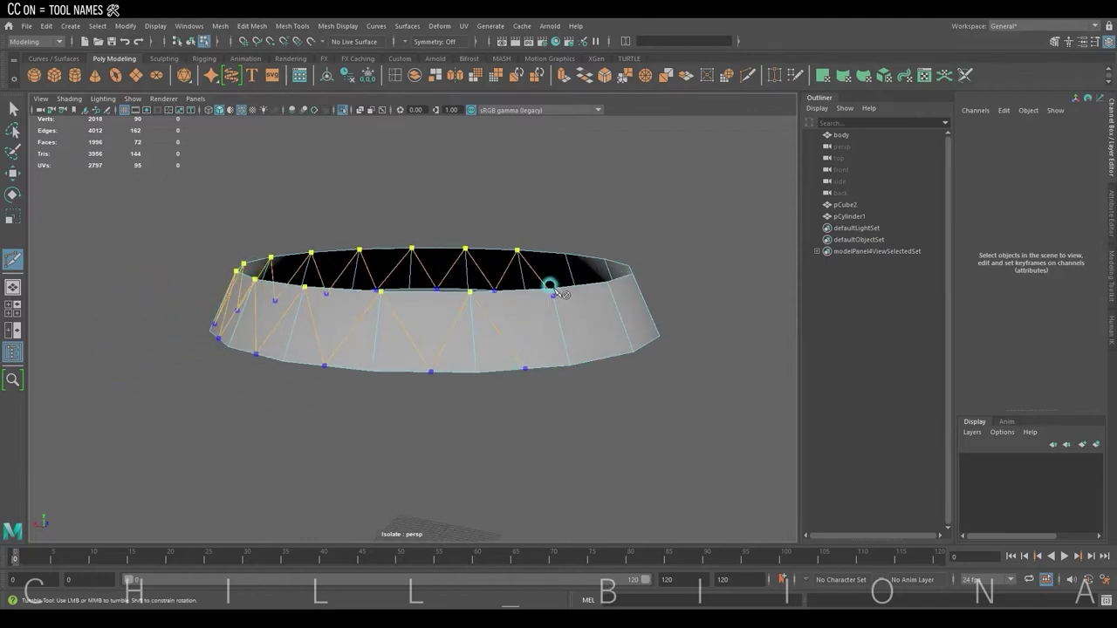
alt+drag(551, 288, 488, 334)
mouse_move(623, 395)
alt+mouse_down()
mouse_move(581, 299)
mouse_move(558, 361)
alt+mouse_up()
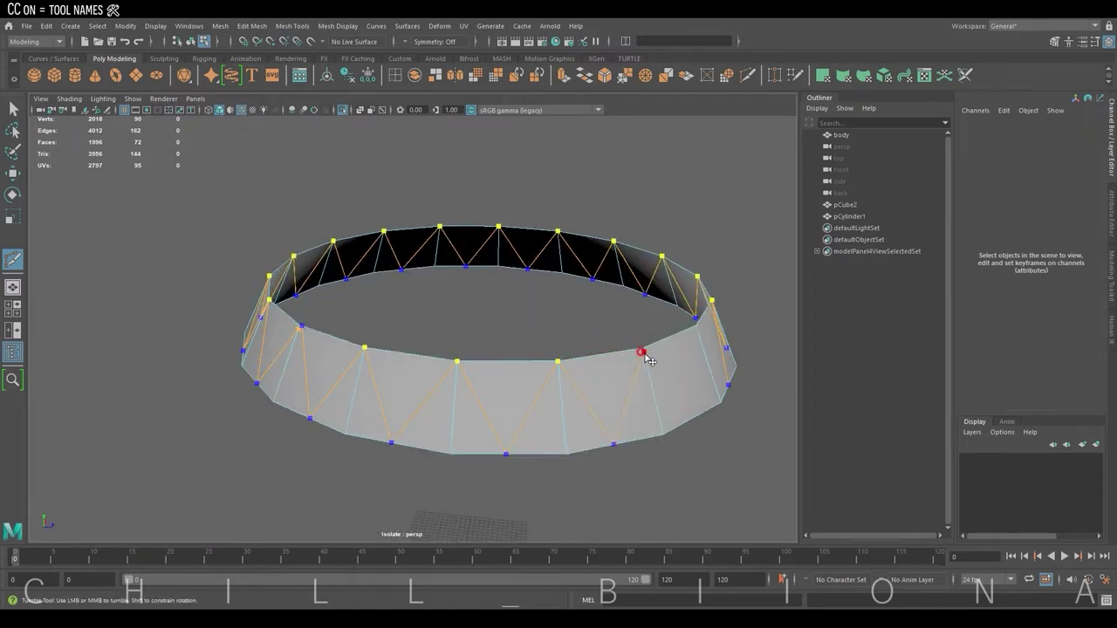
mouse_move(647, 360)
alt+mouse_down()
mouse_move(648, 386)
mouse_move(598, 311)
mouse_move(599, 364)
alt+mouse_up()
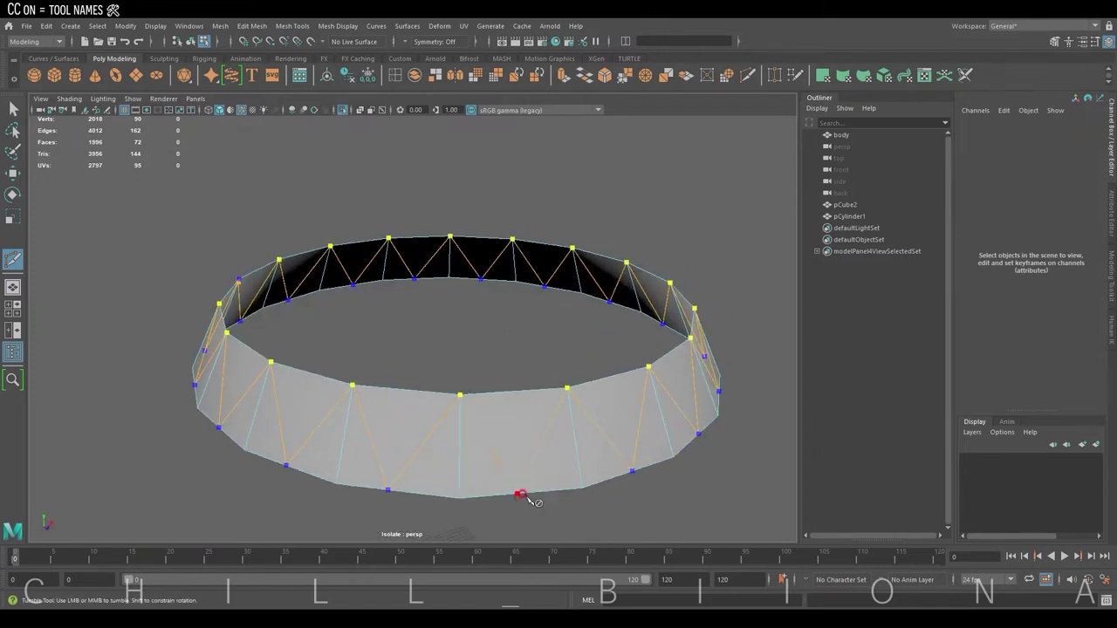
key(Return)
Show the whole body again and add an edge loop just above the hem band
key(ctrl+1)
alt+drag(398, 350, 402, 94)
mouse_move(335, 322)
mouse_down()
mouse_move(399, 313)
mouse_move(372, 298)
mouse_move(488, 238)
mouse_move(501, 253)
mouse_up()
key(w)
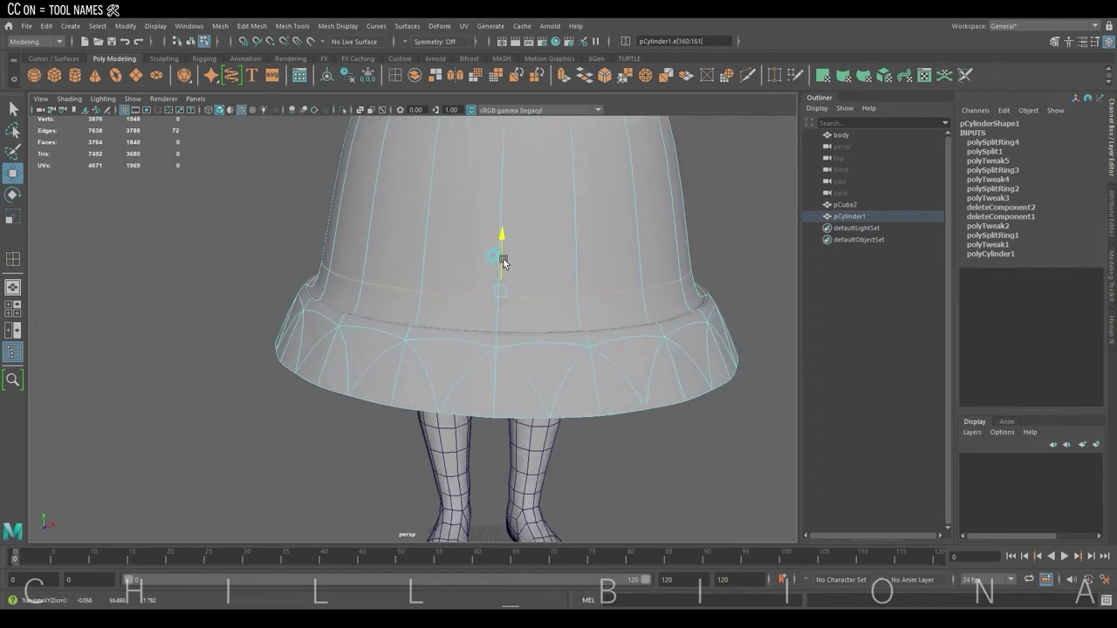
Isolate the skirt in top view and select alternate hem rim vertices
scroll(502, 286, down, 5)
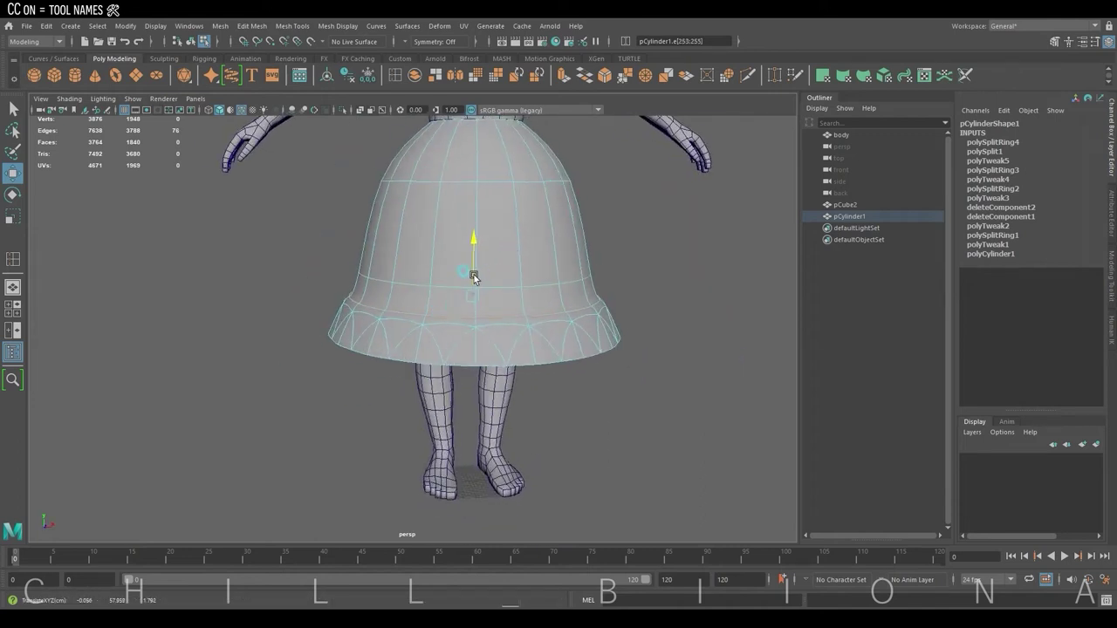
alt+drag(473, 277, 451, 326)
right_drag(410, 299, 324, 299)
alt+drag(323, 300, 362, 381)
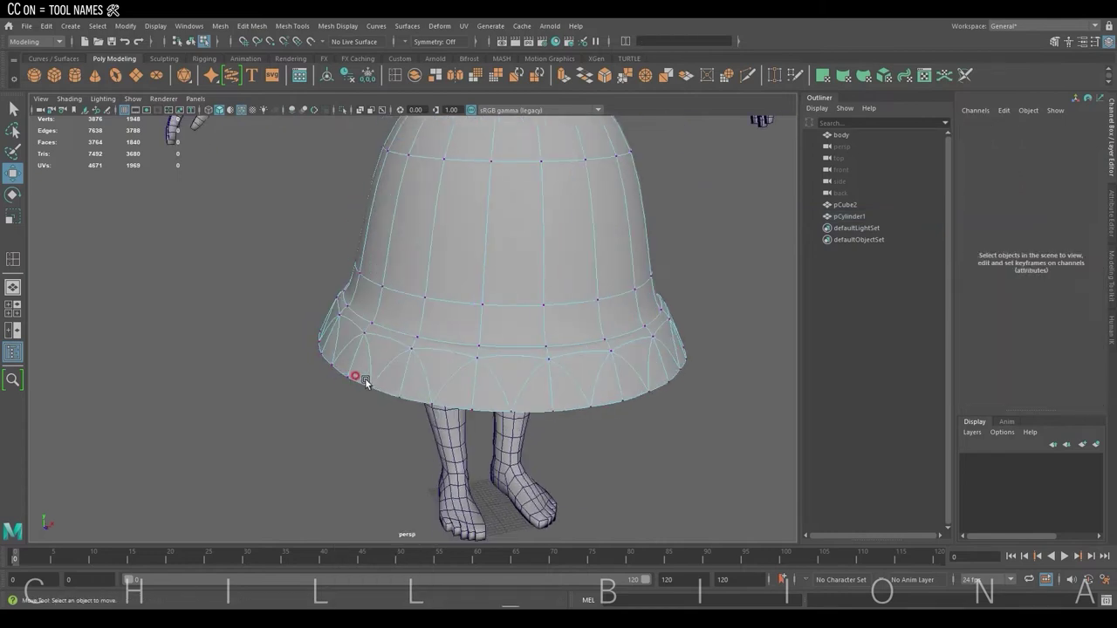
click(349, 377)
key(space)
key(f)
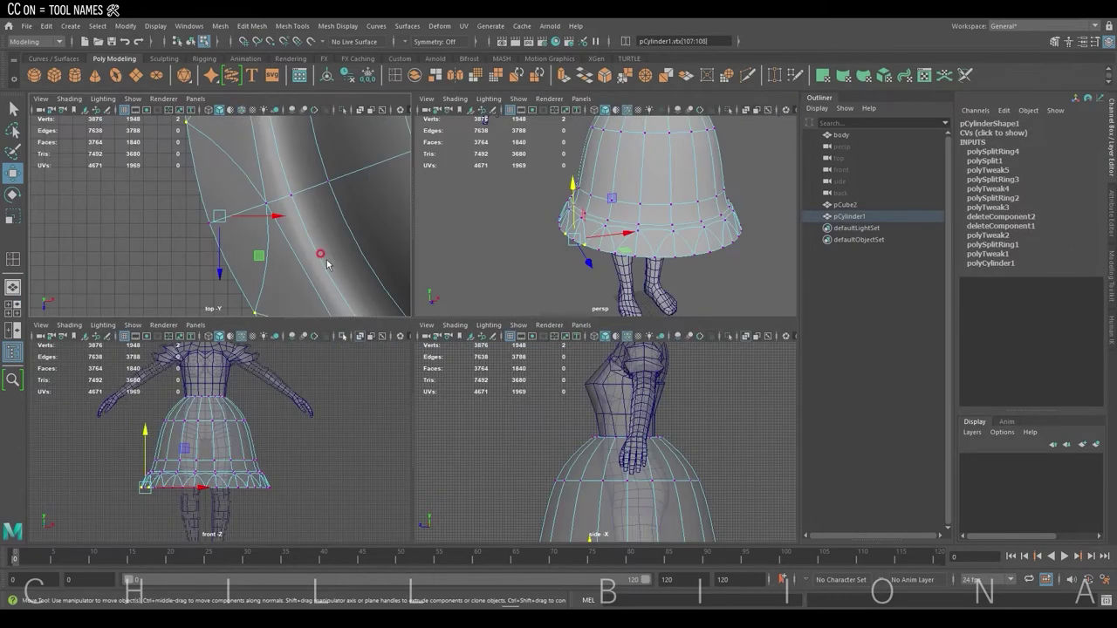
key(space)
scroll(345, 331, down, 5)
key(F8)
key(ctrl+1)
right_drag(261, 247, 249, 244)
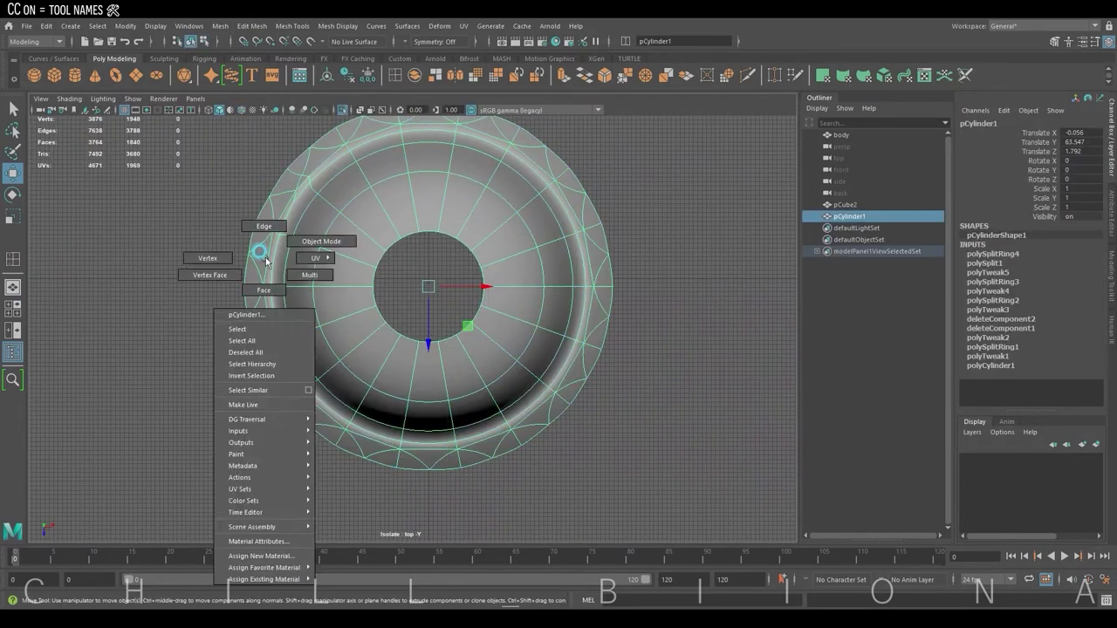
alt+middle_drag(303, 150, 316, 162)
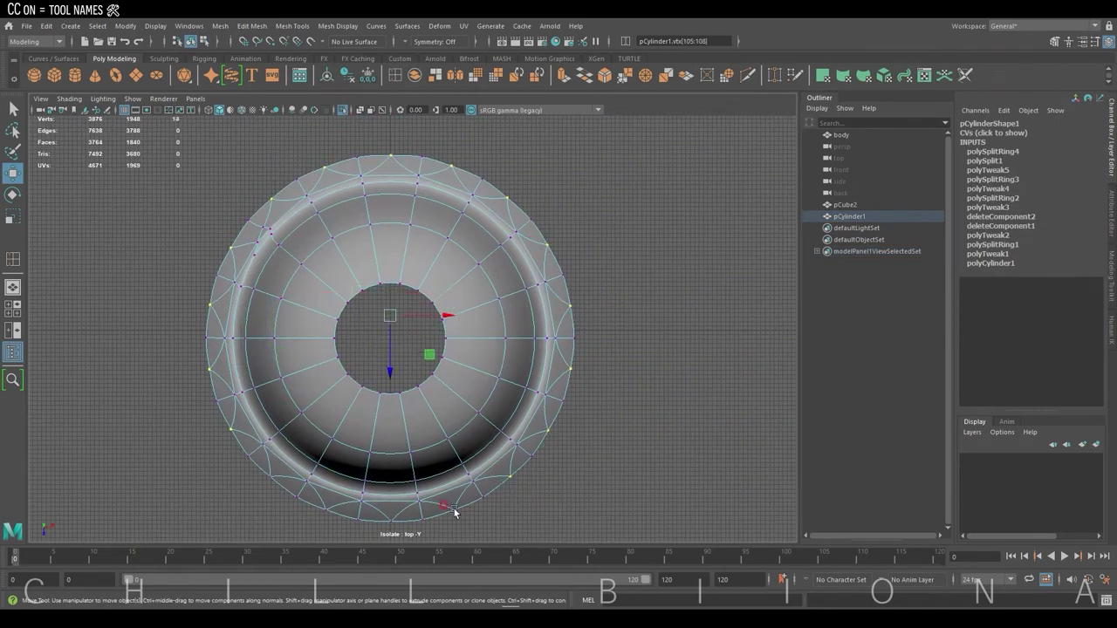
Scale the alternate rim vertices outward into star-like points
key(r)
middle_drag(436, 340, 448, 336)
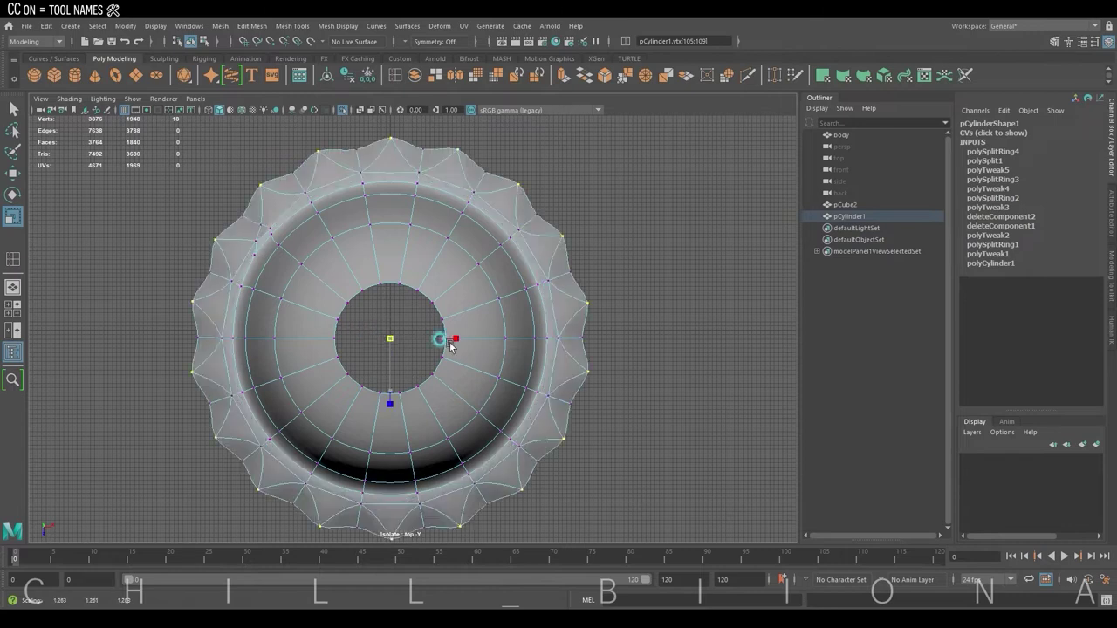
key(space)
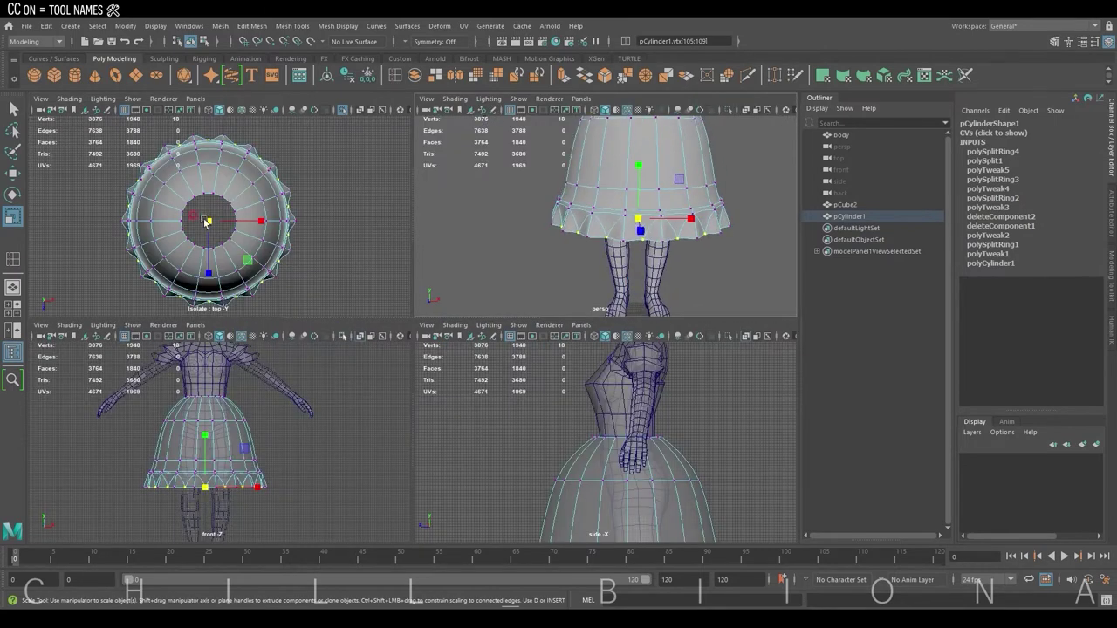
mouse_move(207, 222)
mouse_down()
mouse_move(265, 228)
mouse_move(223, 224)
mouse_up()
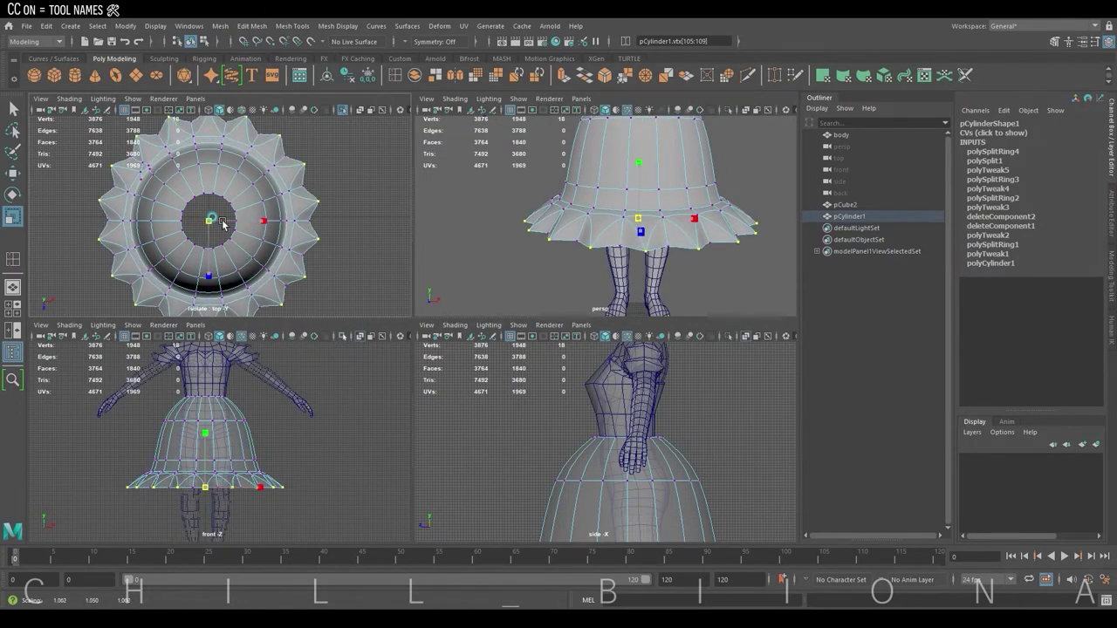
scroll(599, 263, down, 3)
scroll(599, 264, up, 5)
Adjust individual hem points vertically to shape the scalloped ruffle edge
key(w)
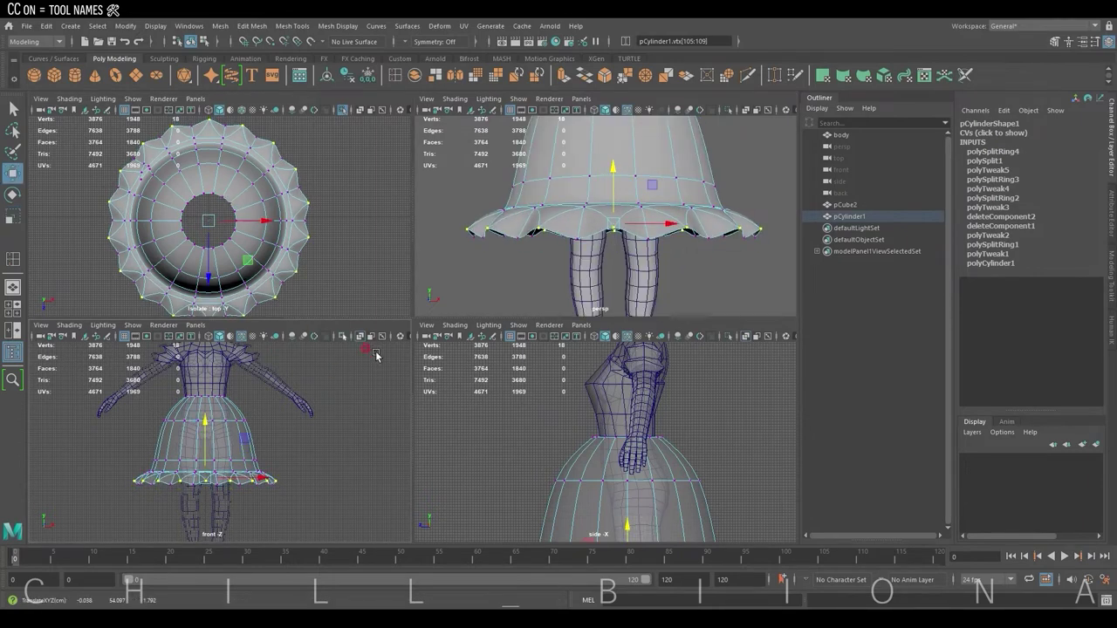
scroll(220, 440, up, 2)
click(264, 502)
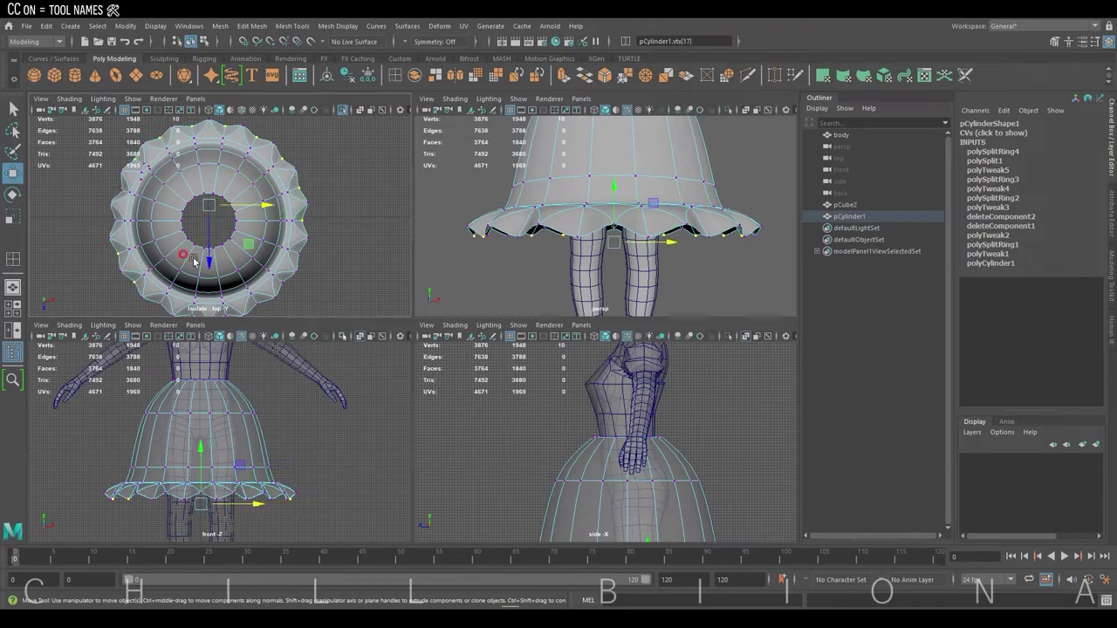
alt+middle_drag(195, 261, 187, 230)
key(r)
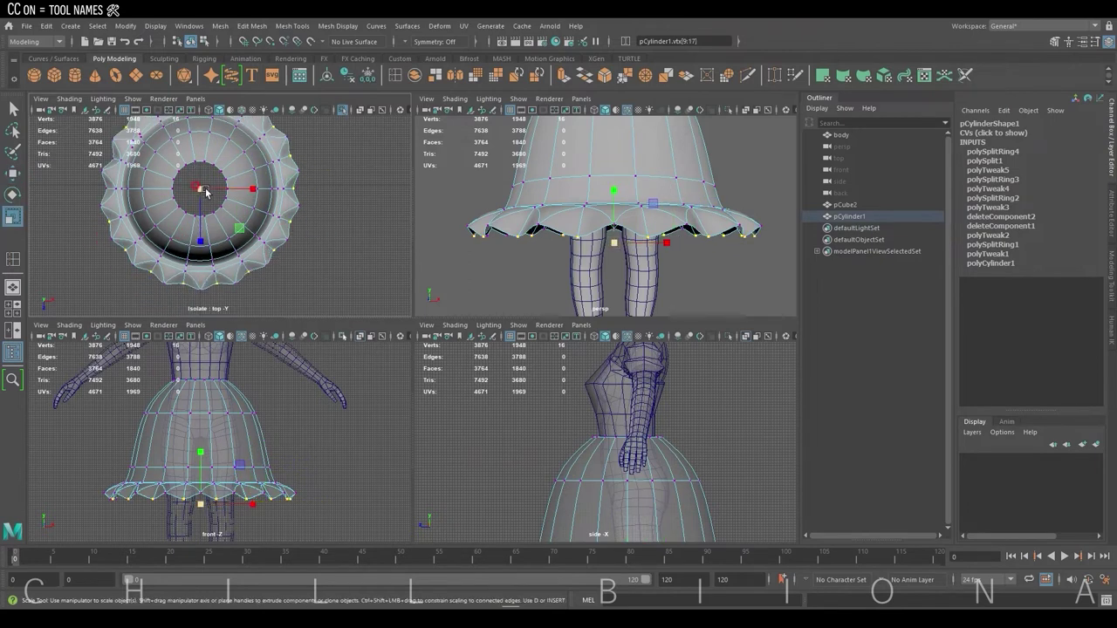
key(w)
click(199, 460)
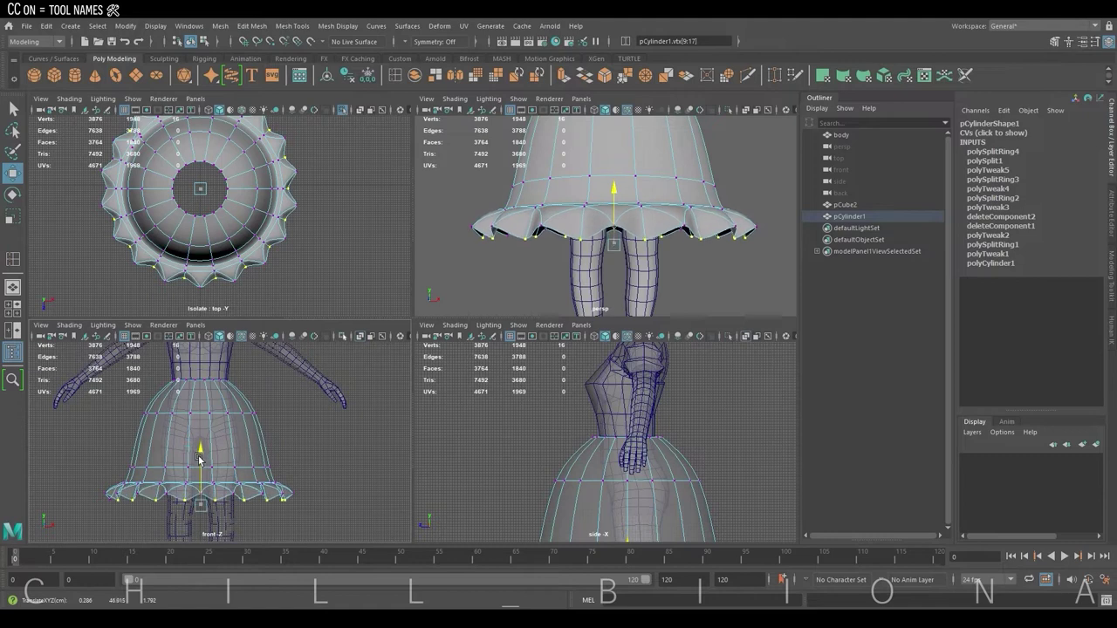
key(space)
click(654, 272)
Undo the last scale and raise the selected hem vertices to tidy the scallops
alt+drag(610, 266, 612, 330)
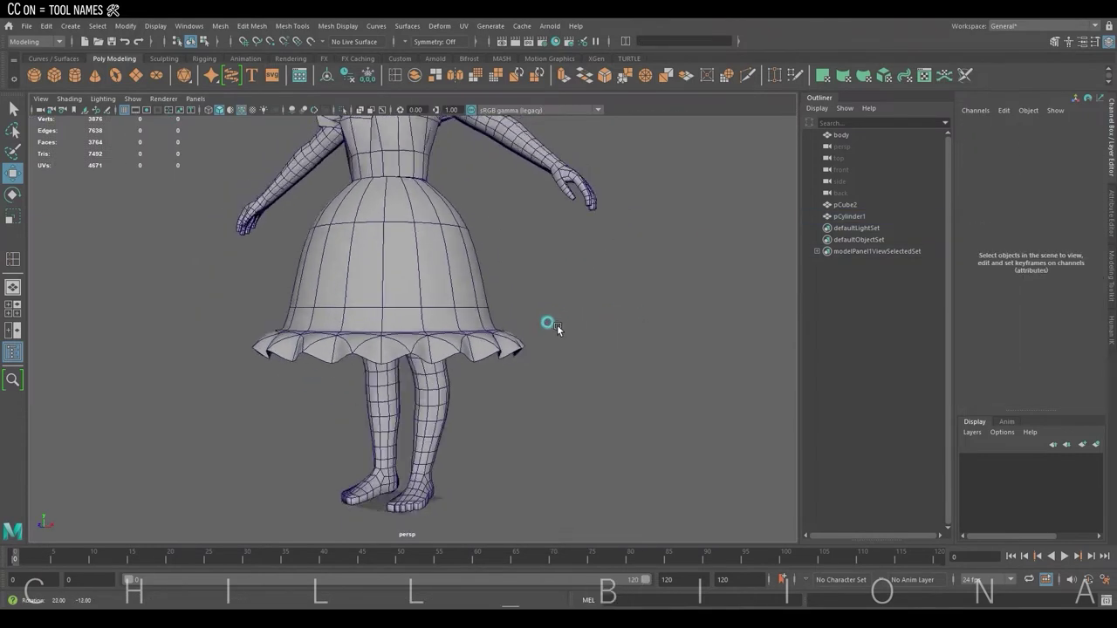
key(ctrl+z)
key(ctrl+z)
key(ctrl+z)
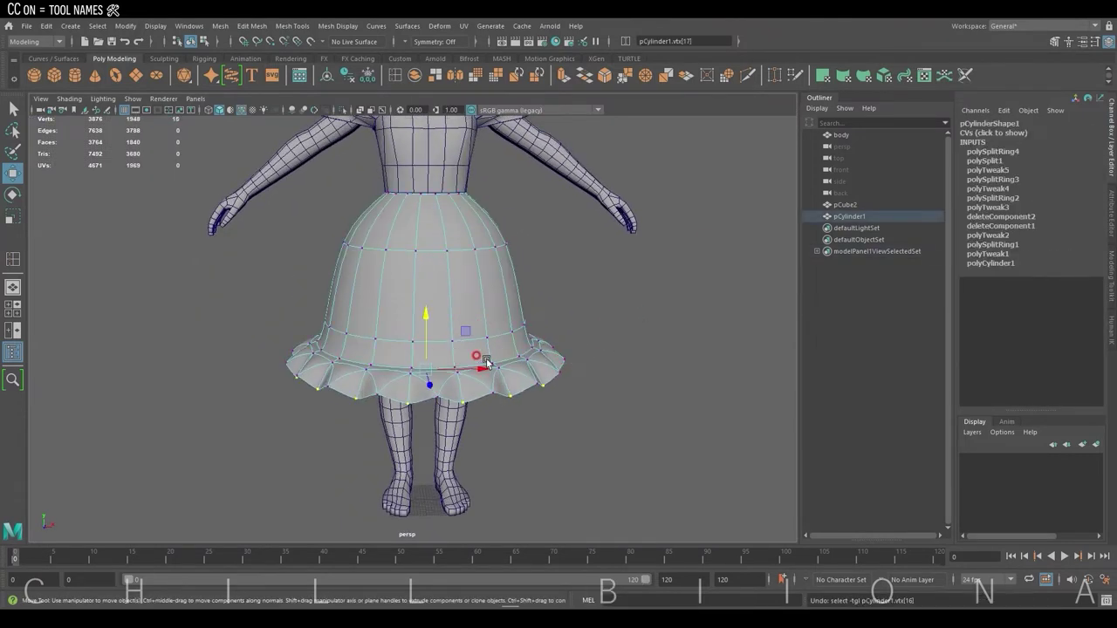
drag(425, 331, 426, 311)
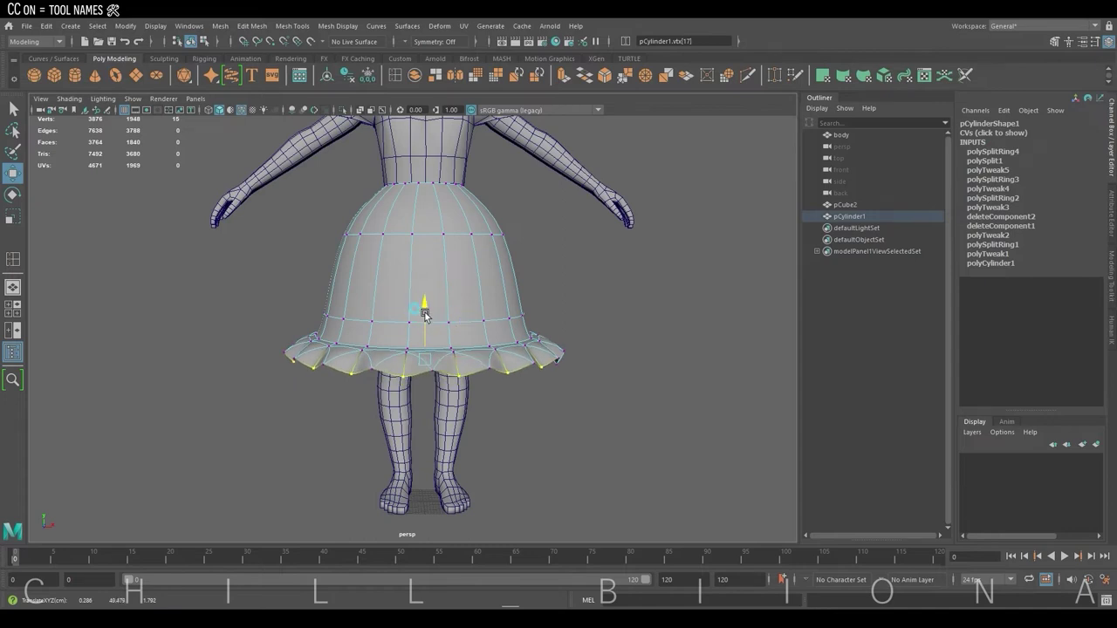
click(602, 322)
mouse_move(581, 314)
alt+mouse_down()
mouse_move(399, 354)
mouse_move(581, 387)
mouse_move(603, 316)
mouse_move(586, 333)
mouse_move(624, 364)
mouse_move(523, 361)
mouse_move(498, 379)
alt+mouse_up()
click(399, 355)
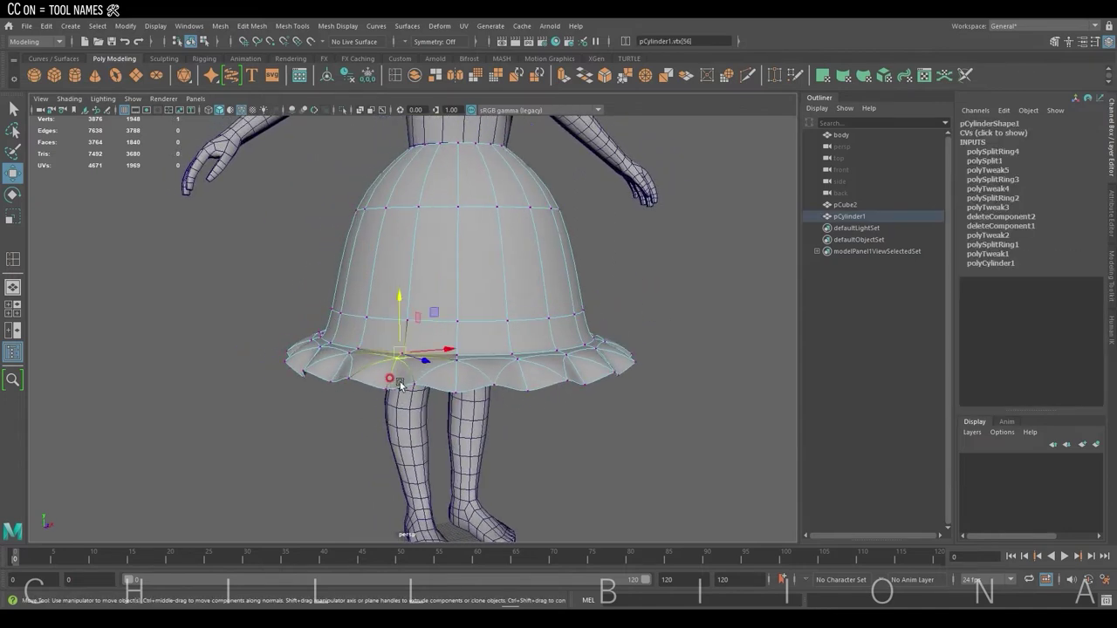
Select the whole hem edge loop and scale it inward to narrow the ruffle
right_drag(327, 299, 428, 417)
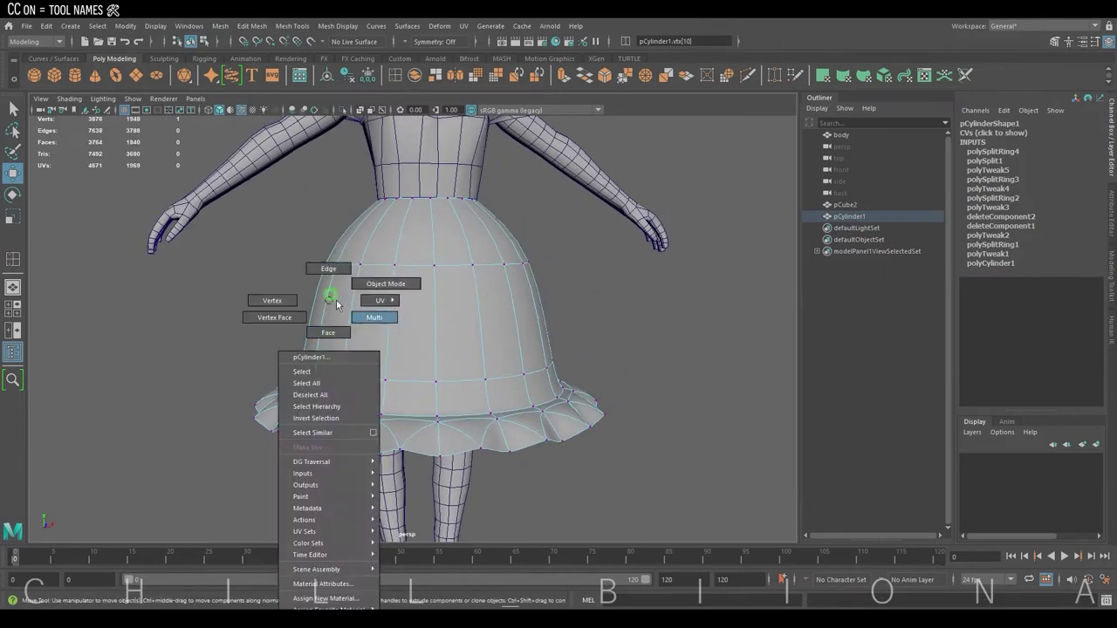
double_click(427, 417)
mouse_move(430, 358)
alt+mouse_down()
mouse_move(458, 353)
mouse_move(371, 393)
alt+mouse_up()
key(r)
mouse_move(371, 354)
mouse_down()
mouse_move(378, 405)
mouse_move(372, 370)
mouse_up()
key(w)
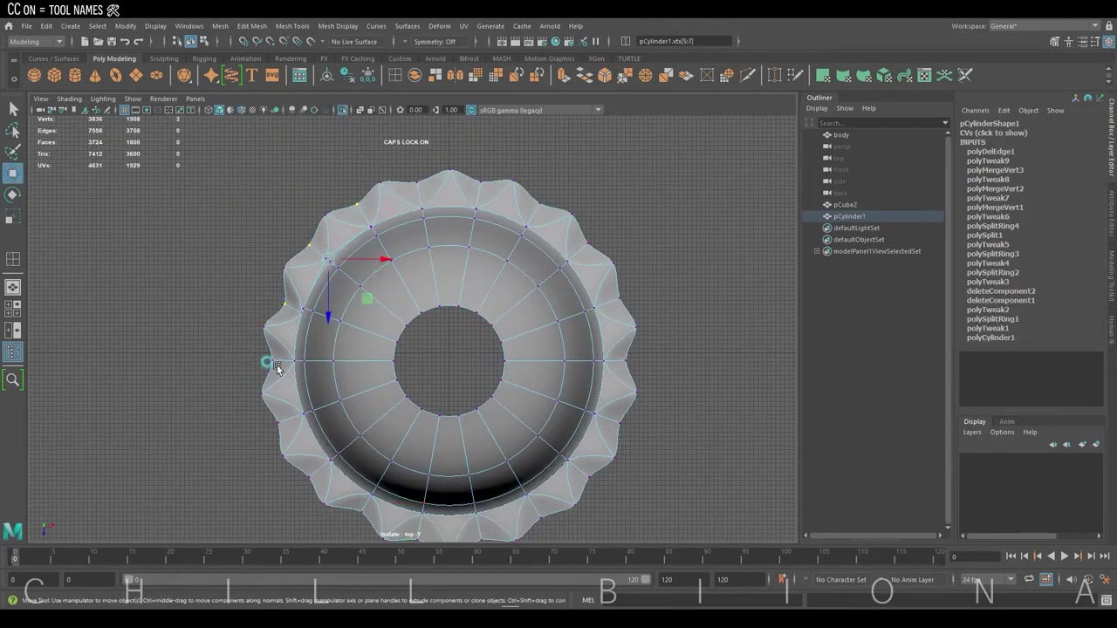
shift+click(303, 476)
alt+middle_drag(366, 509, 355, 480)
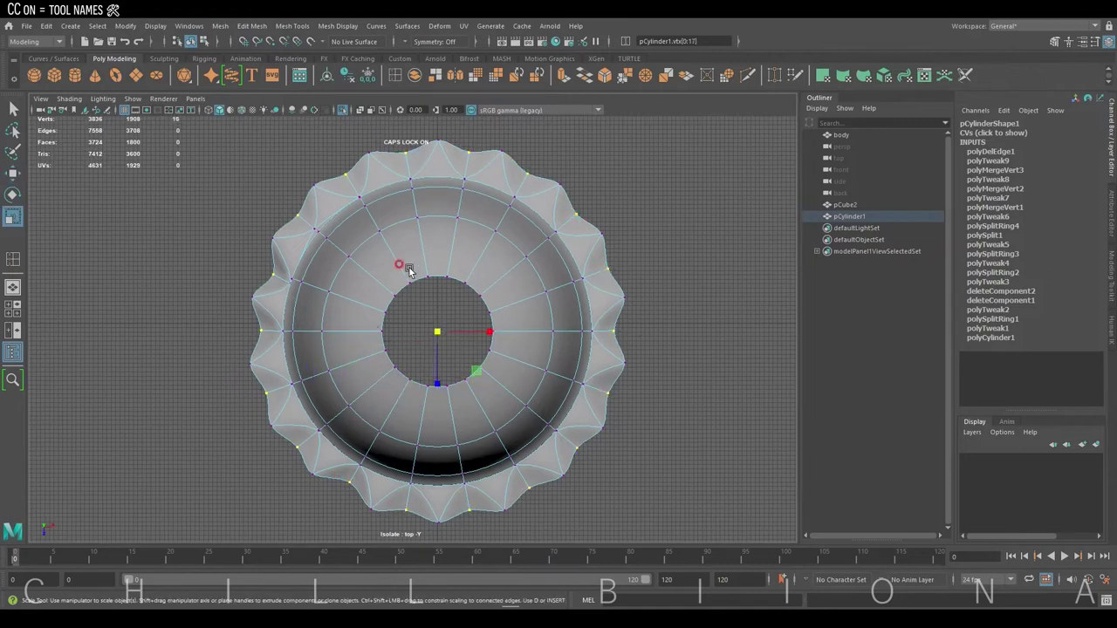
Nudge the selected hem vertices slightly into place
key(space)
key(w)
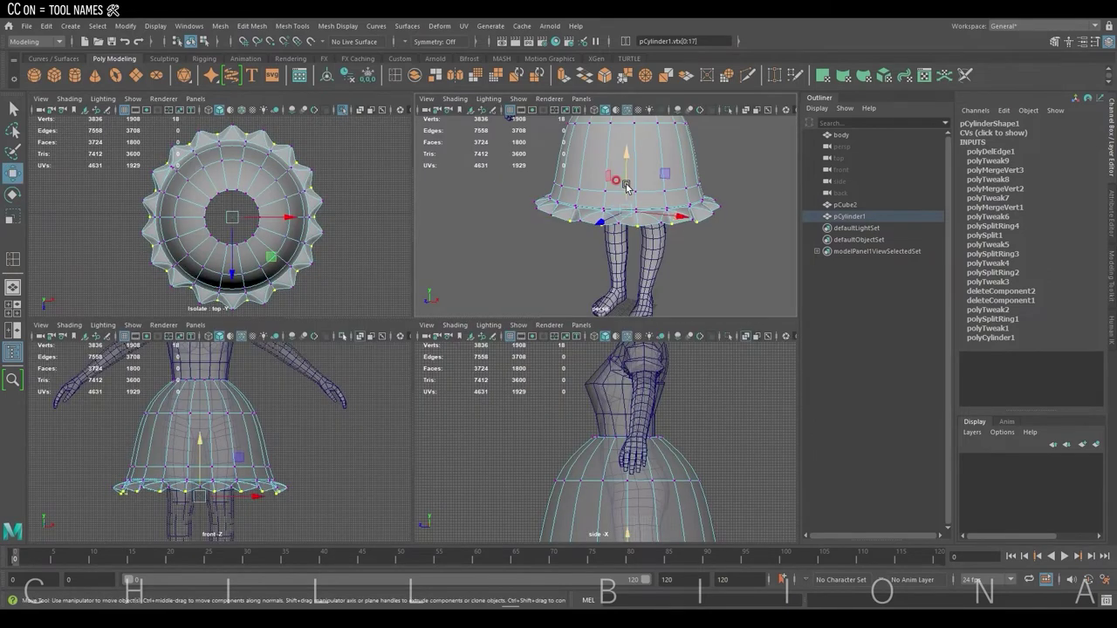
drag(626, 185, 626, 188)
scroll(625, 190, down, 2)
key(space)
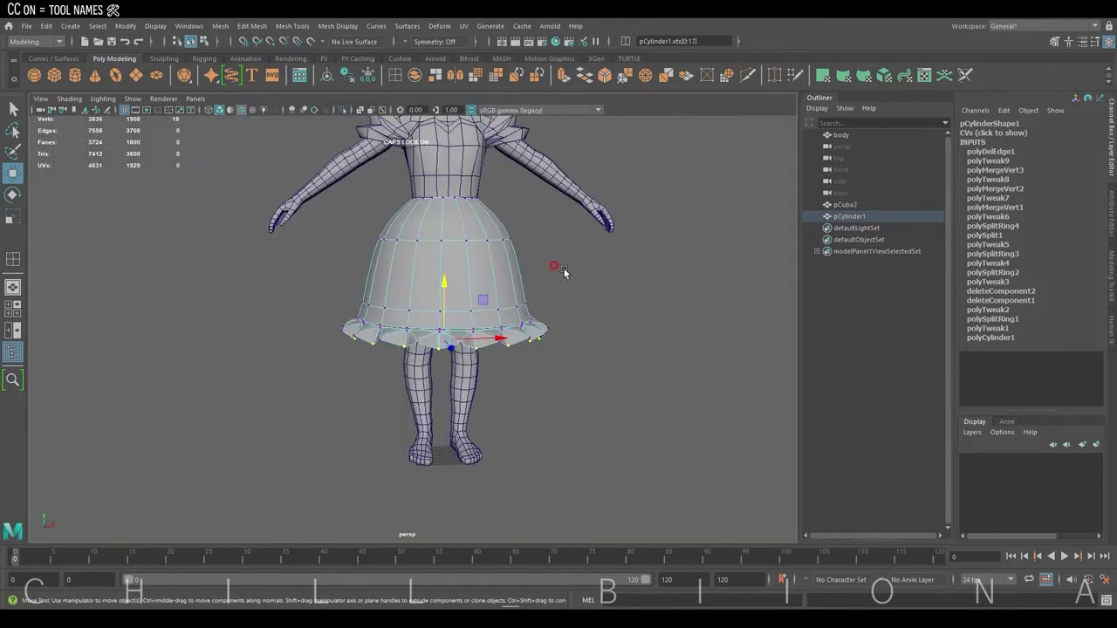
click(606, 283)
mouse_move(605, 285)
alt+mouse_down()
mouse_move(568, 294)
mouse_move(653, 304)
mouse_move(620, 303)
alt+mouse_up()
Add a new edge loop around the skirt from the front view
key(space)
key(space)
click(605, 286)
key(F8)
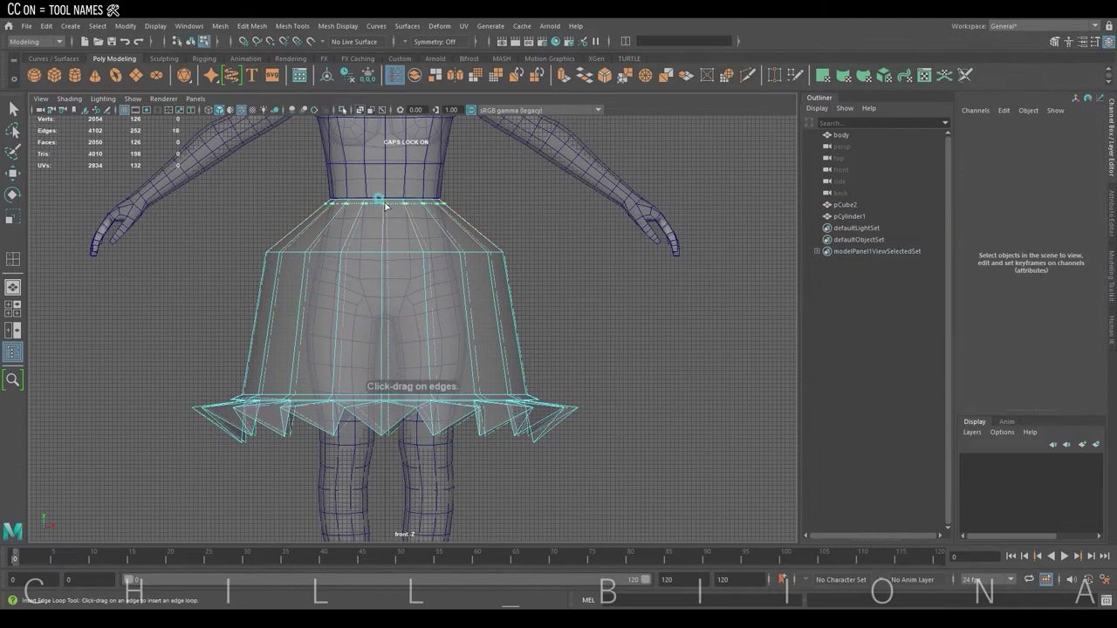
scroll(469, 172, down, 2)
drag(213, 356, 622, 476)
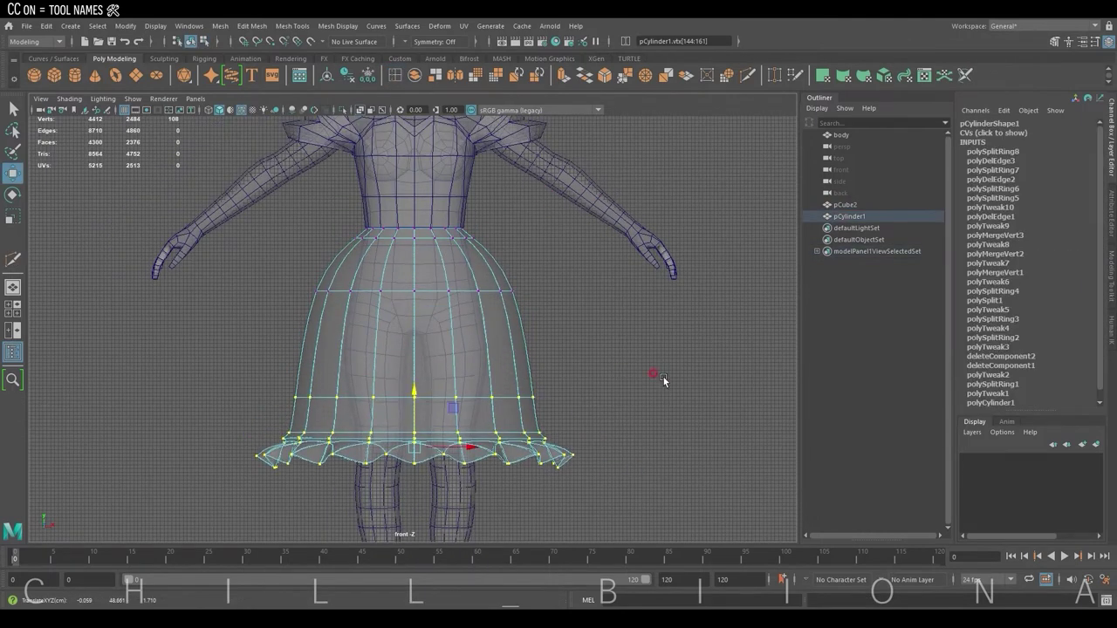
scroll(527, 367, down, 1)
Scale the hem vertices outward in a few passes to flare the hem wider
key(r)
drag(443, 390, 457, 398)
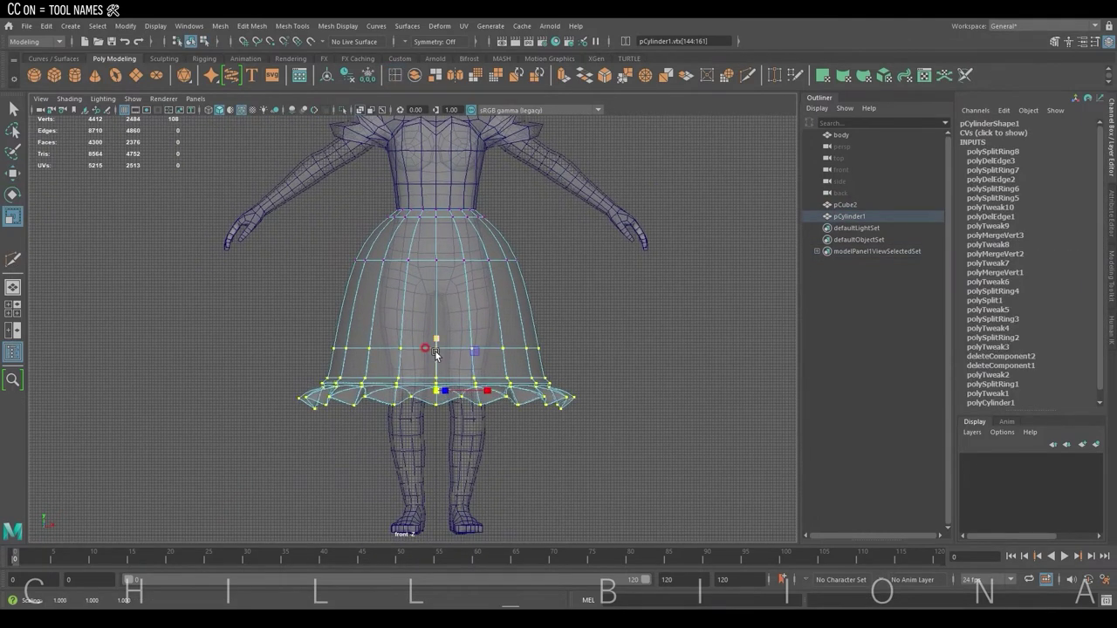
drag(435, 354, 517, 361)
key(w)
scroll(437, 349, down, 1)
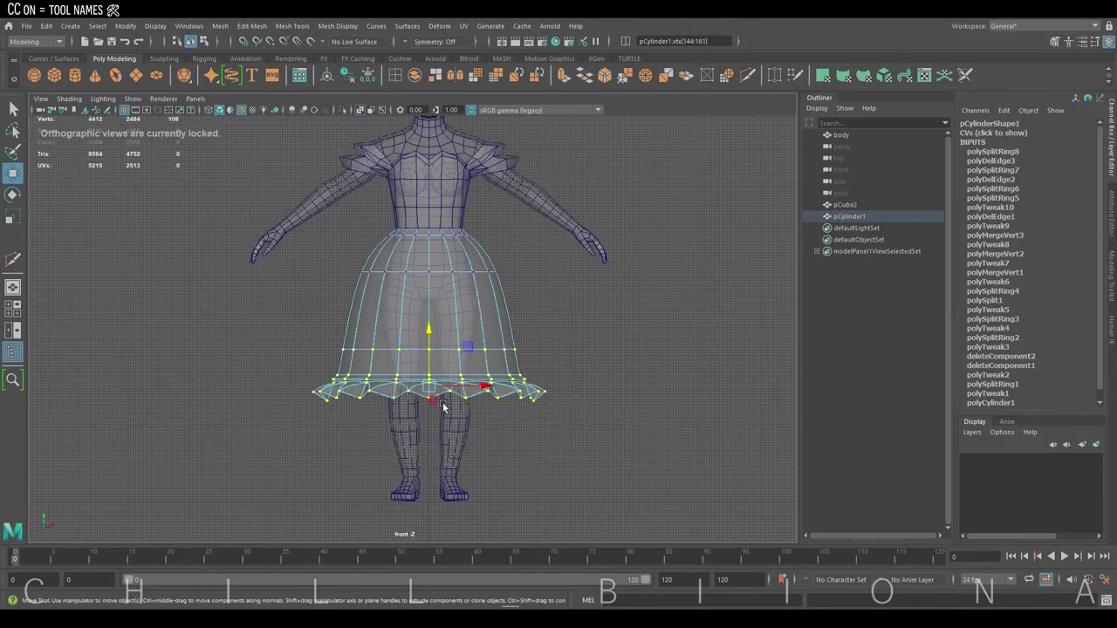
key(r)
drag(429, 387, 434, 389)
Return to object selection and reframe the character in the front view
key(F8)
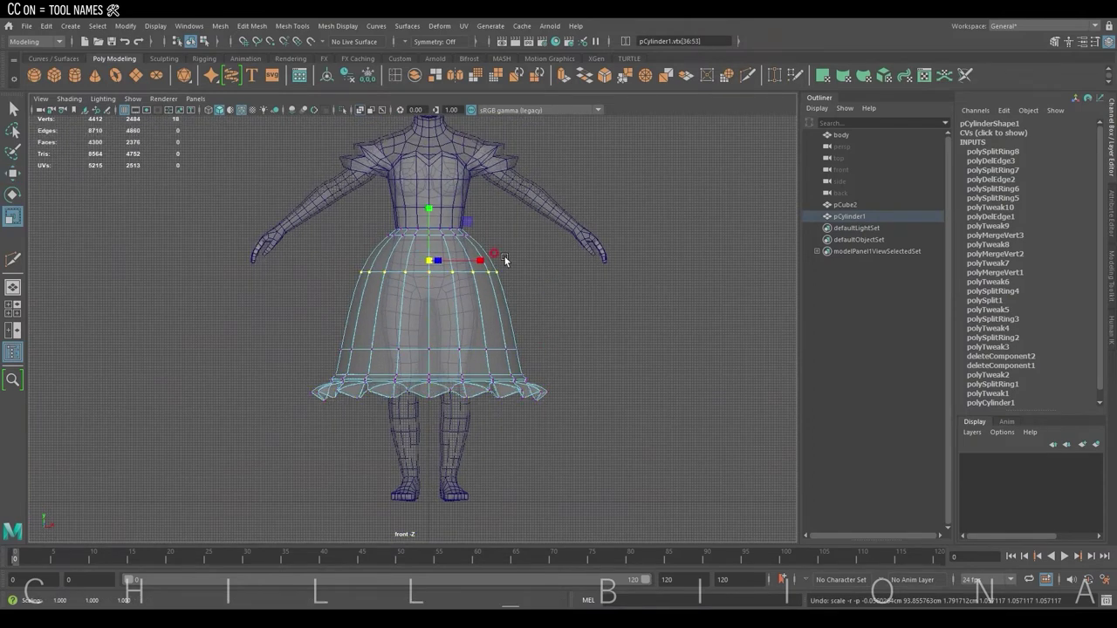
key(space)
key(w)
key(space)
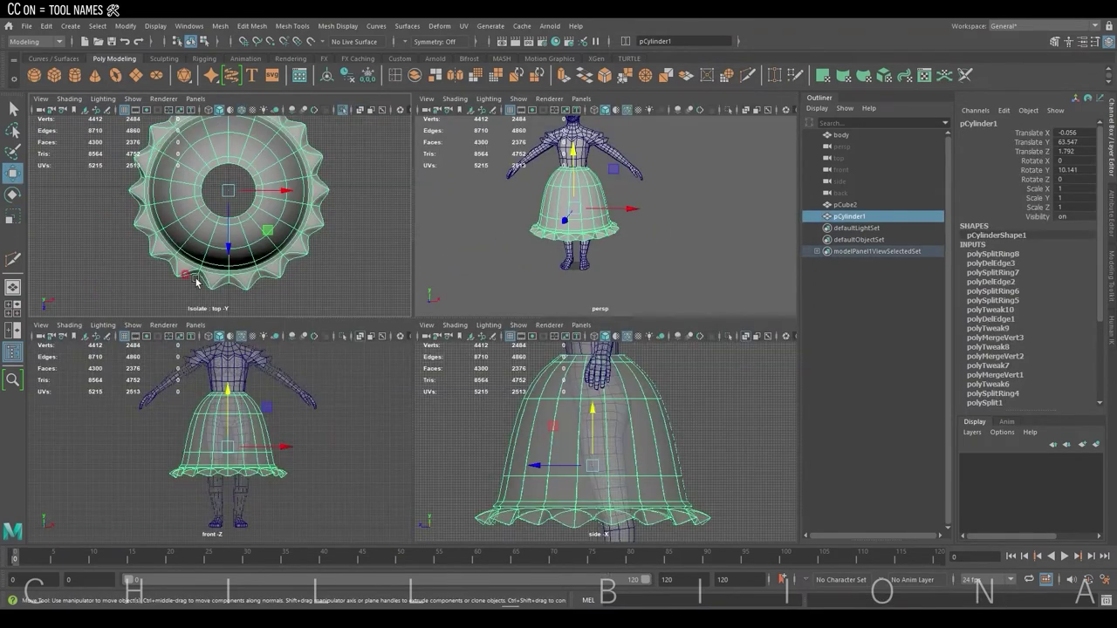
key(space)
Draw a small arc curve beside the skirt and raise its top control point
key(y)
click(409, 348)
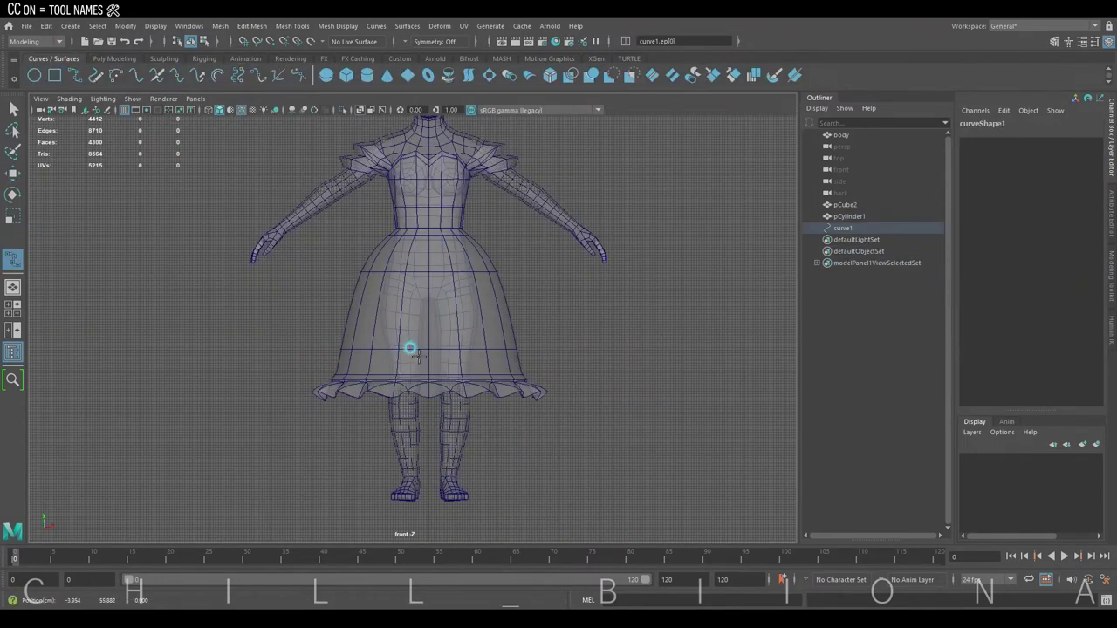
key(Return)
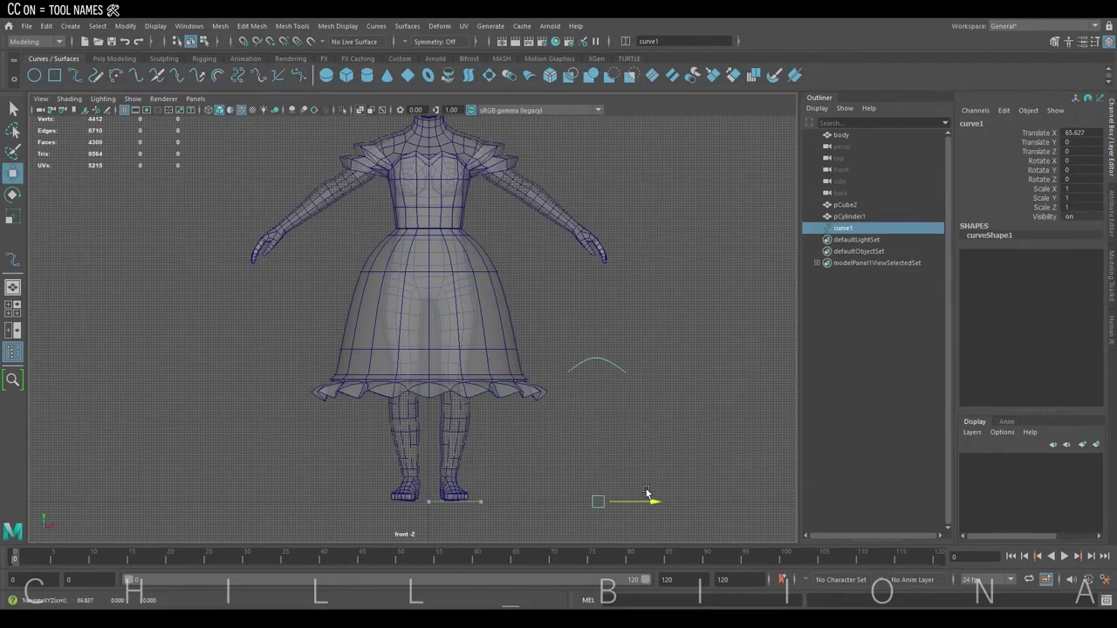
right_drag(599, 329, 532, 326)
drag(607, 362, 584, 340)
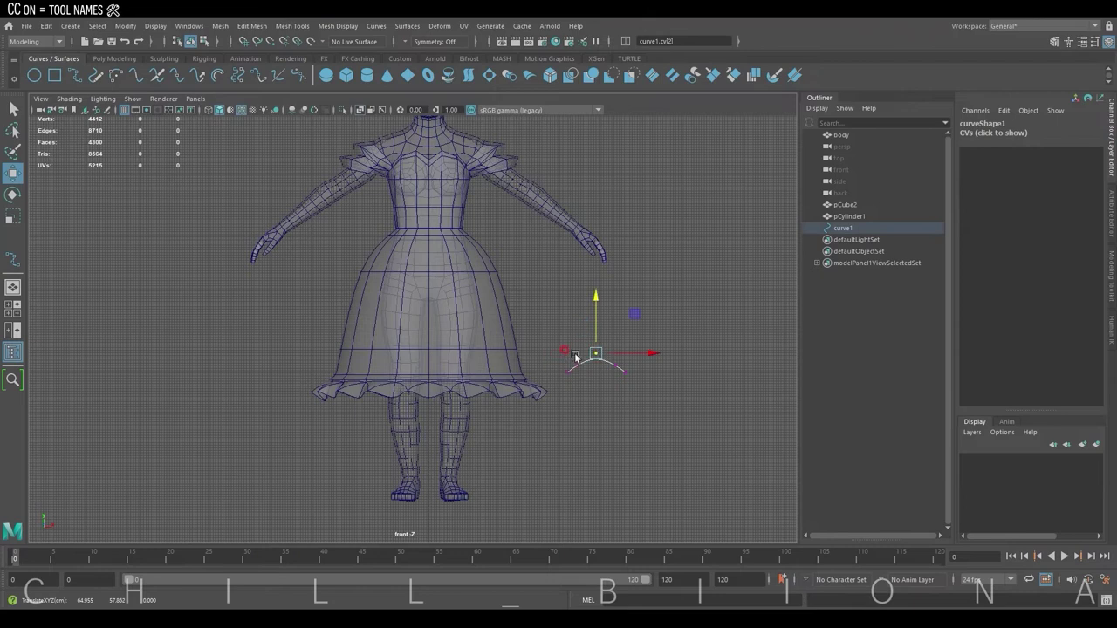
scroll(575, 356, up, 3)
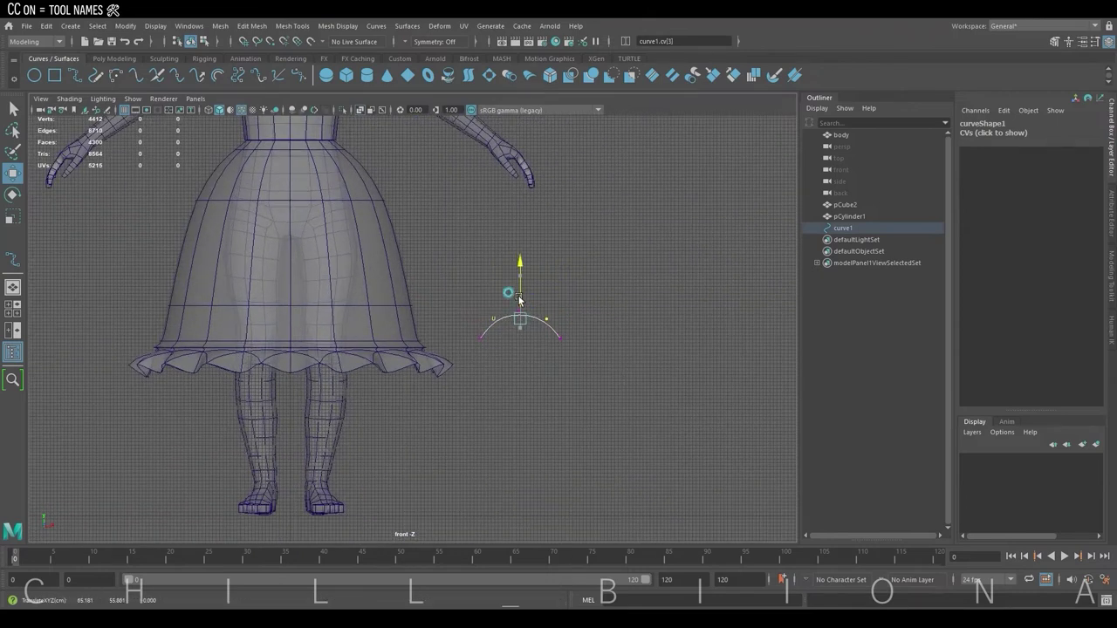
Center the curve's pivot and sweep it into a tube mesh, sweep1
right_drag(622, 279, 623, 251)
key(space)
key(space)
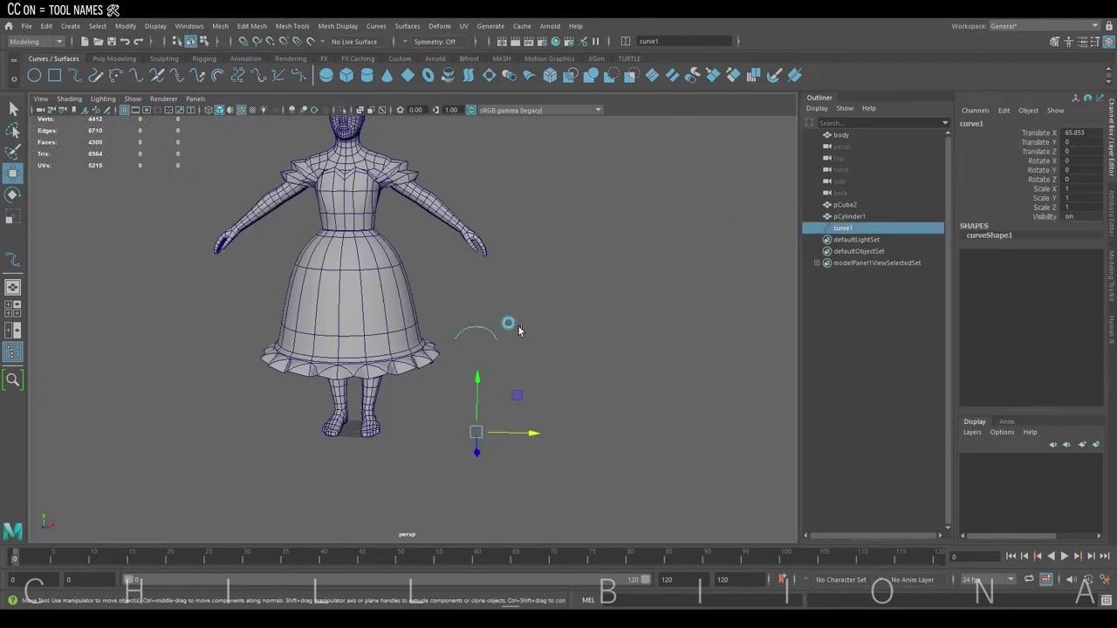
key(f)
click(114, 58)
click(47, 25)
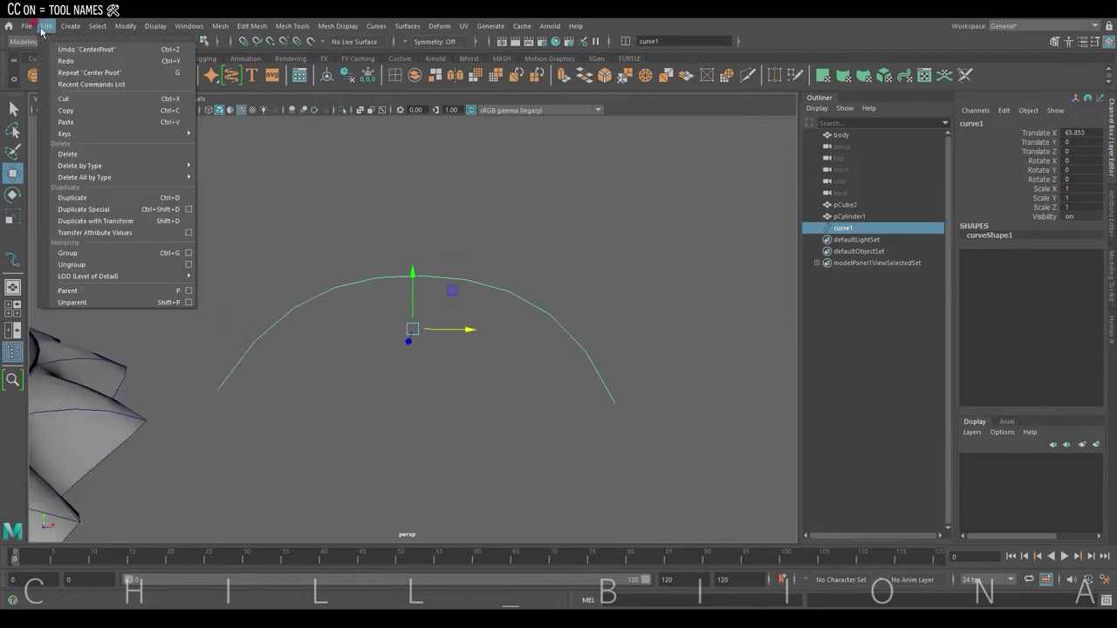
click(131, 142)
Switch the sweep profile to Star, enlarge it, widen its inner radius, and reduce it to 8 sides
click(1021, 250)
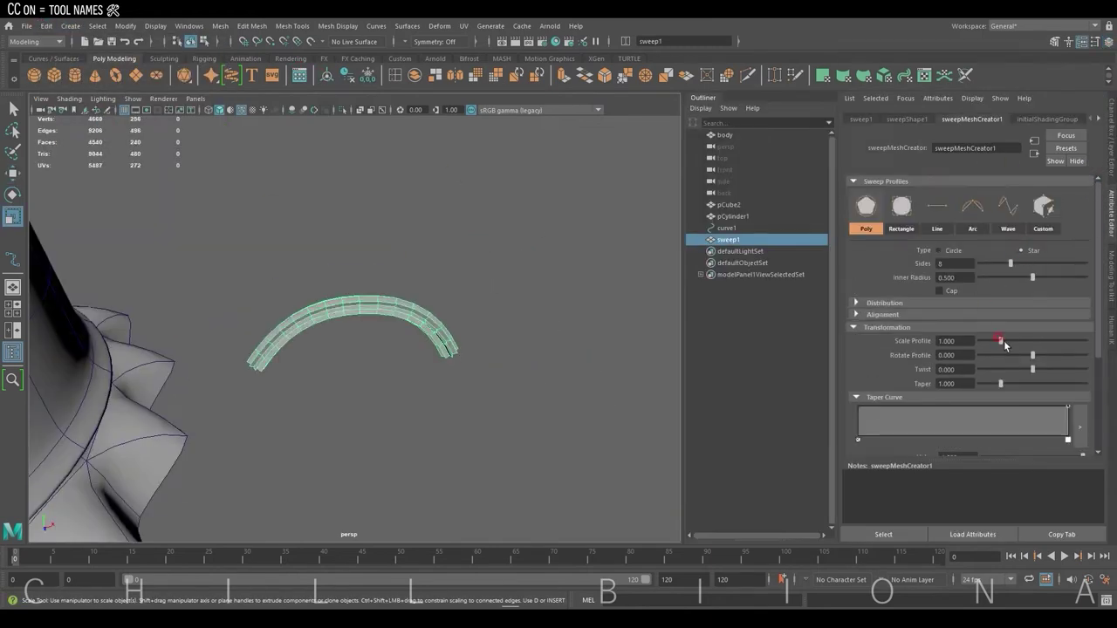
drag(1001, 340, 1047, 340)
alt+drag(568, 375, 628, 349)
click(1048, 341)
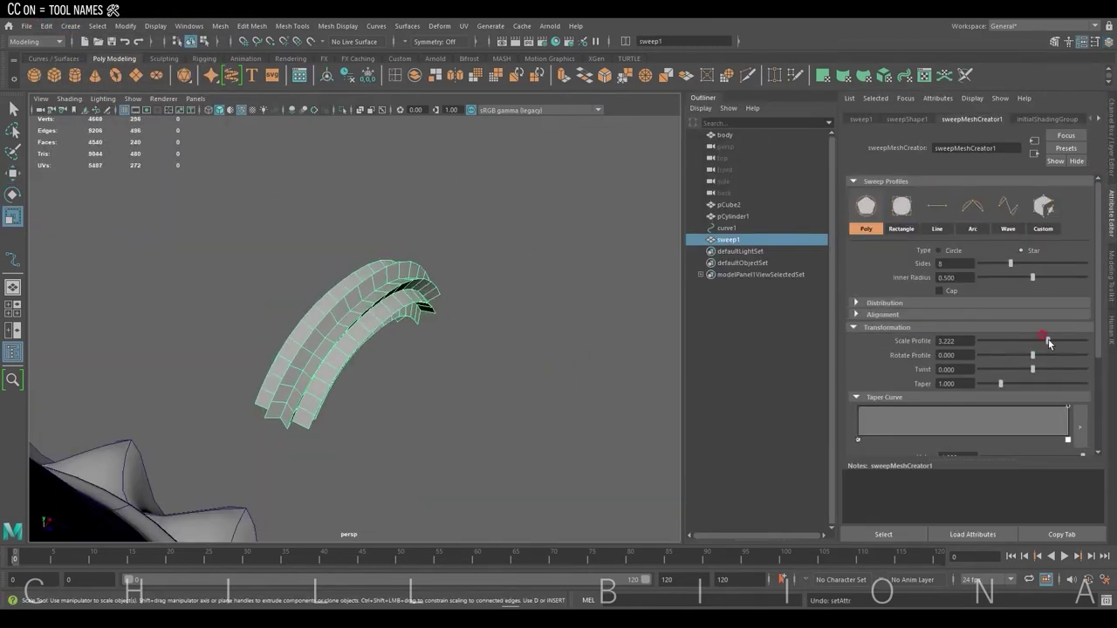
mouse_move(1031, 277)
mouse_down()
mouse_move(1053, 277)
mouse_move(1026, 261)
mouse_up()
alt+drag(524, 341, 290, 327)
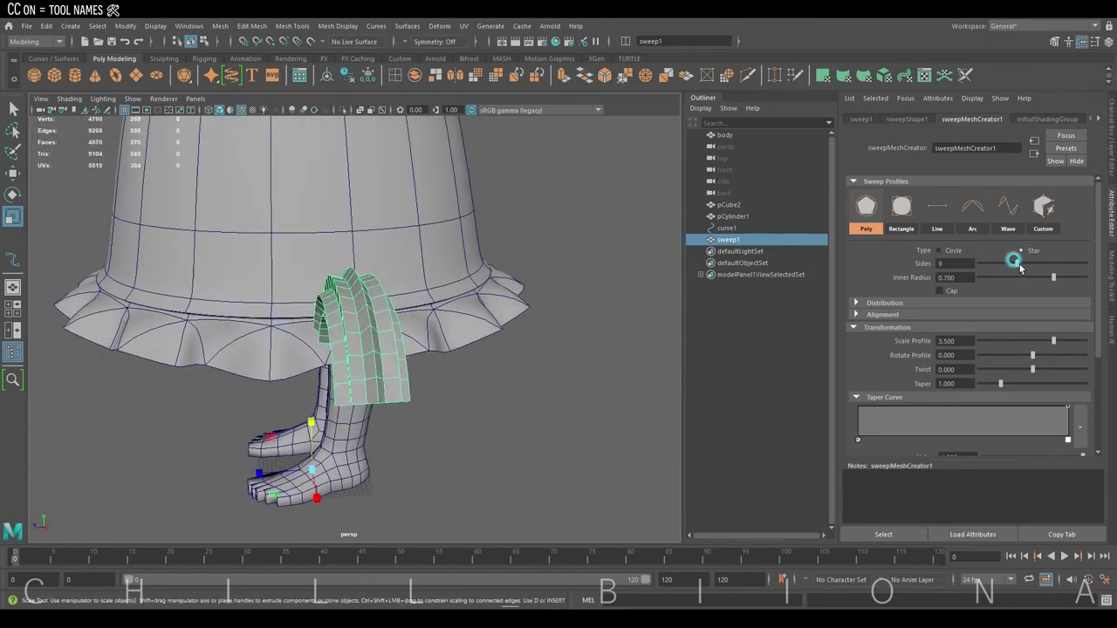
mouse_move(1019, 267)
mouse_down()
mouse_move(999, 269)
mouse_move(1061, 279)
mouse_up()
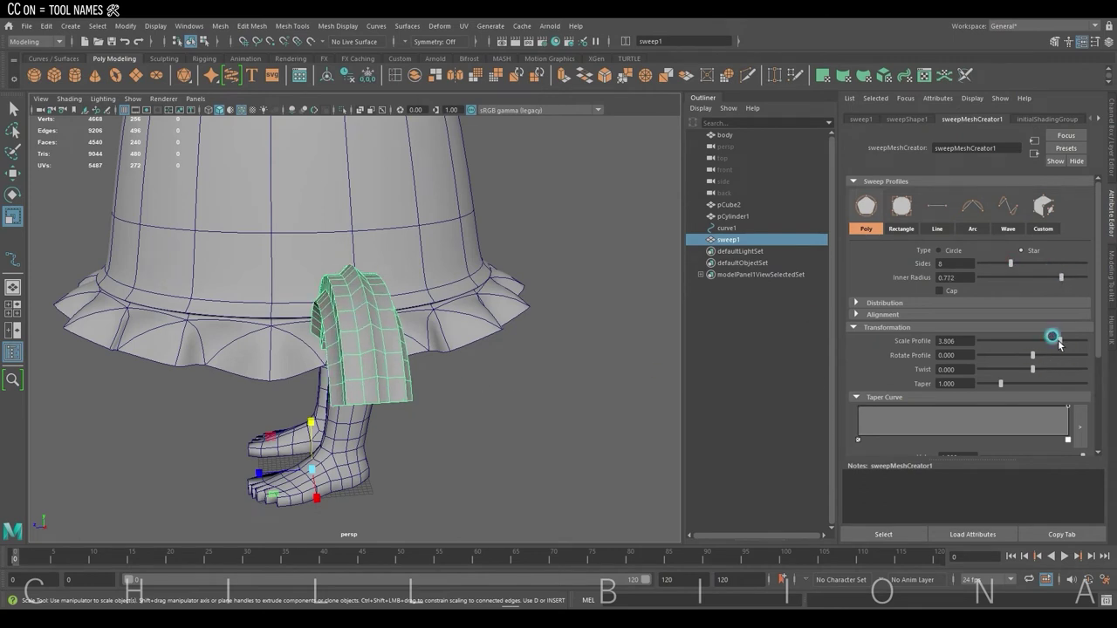
Add a 0.311 twist, scale the profile to 3.889, and taper both ends via the taper curve
key(f)
mouse_move(469, 379)
alt+mouse_down()
mouse_move(355, 257)
mouse_move(360, 303)
alt+mouse_up()
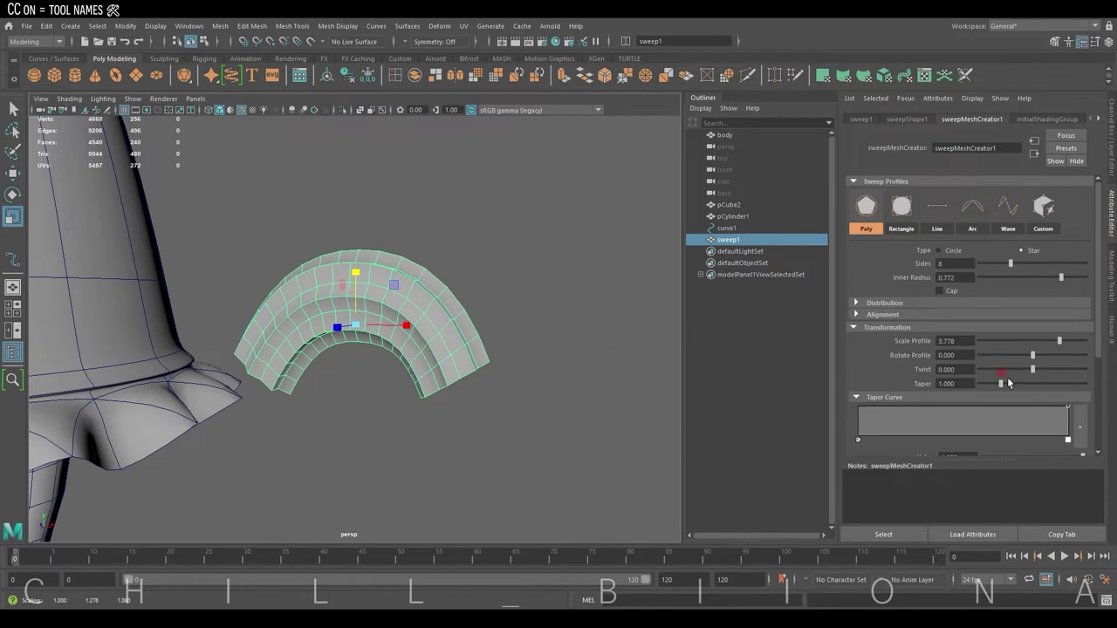
drag(1032, 369, 1047, 369)
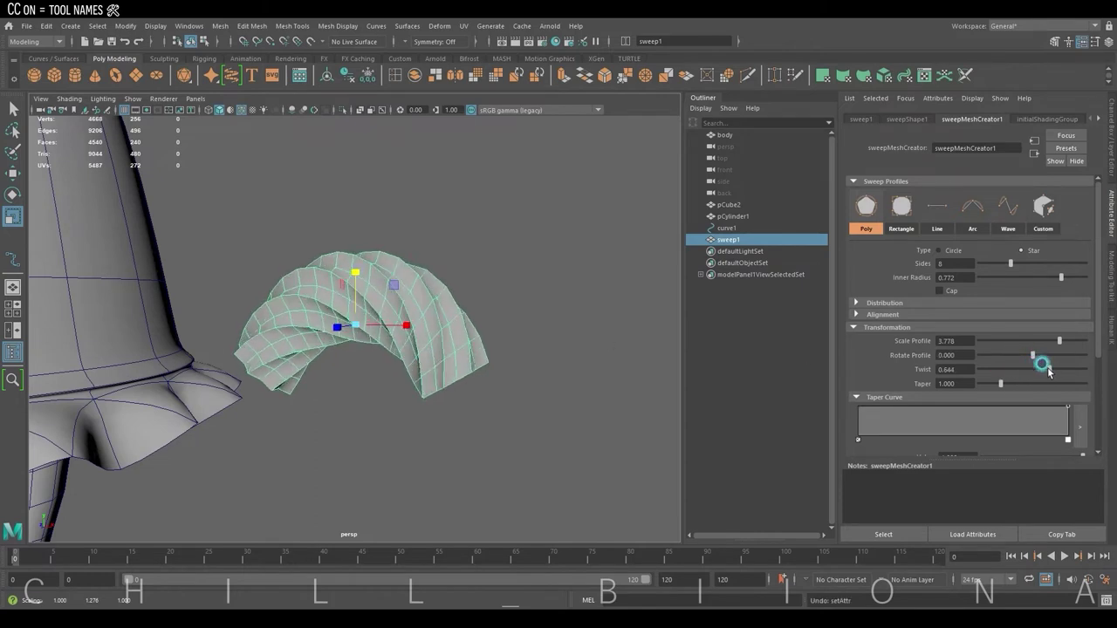
drag(881, 427, 883, 437)
drag(1034, 431, 1039, 410)
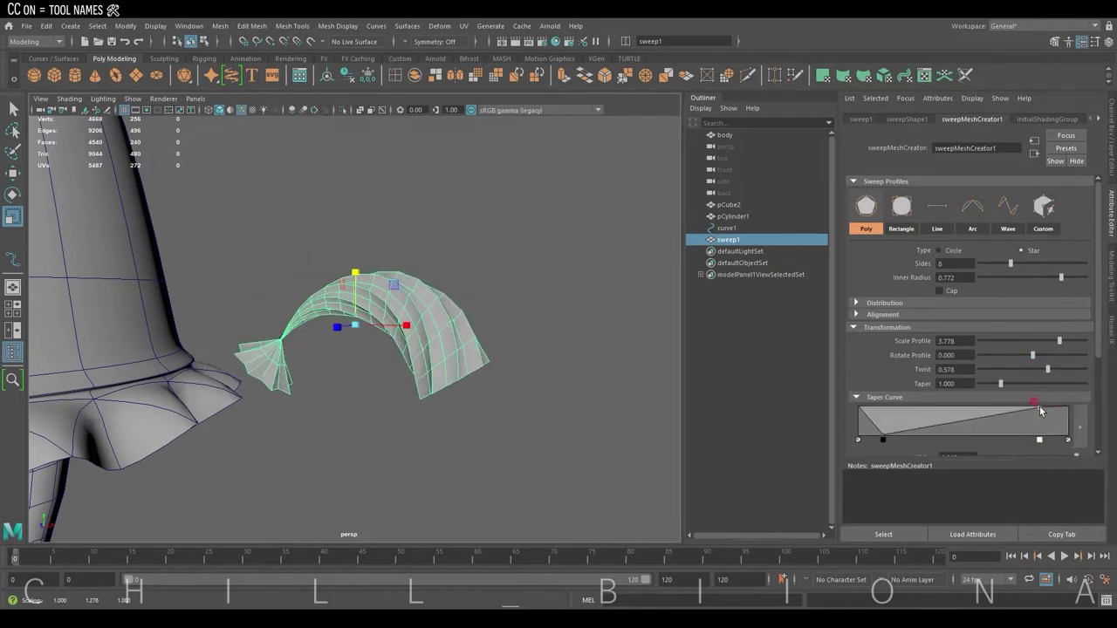
mouse_move(887, 443)
mouse_down()
mouse_move(904, 415)
mouse_move(882, 409)
mouse_up()
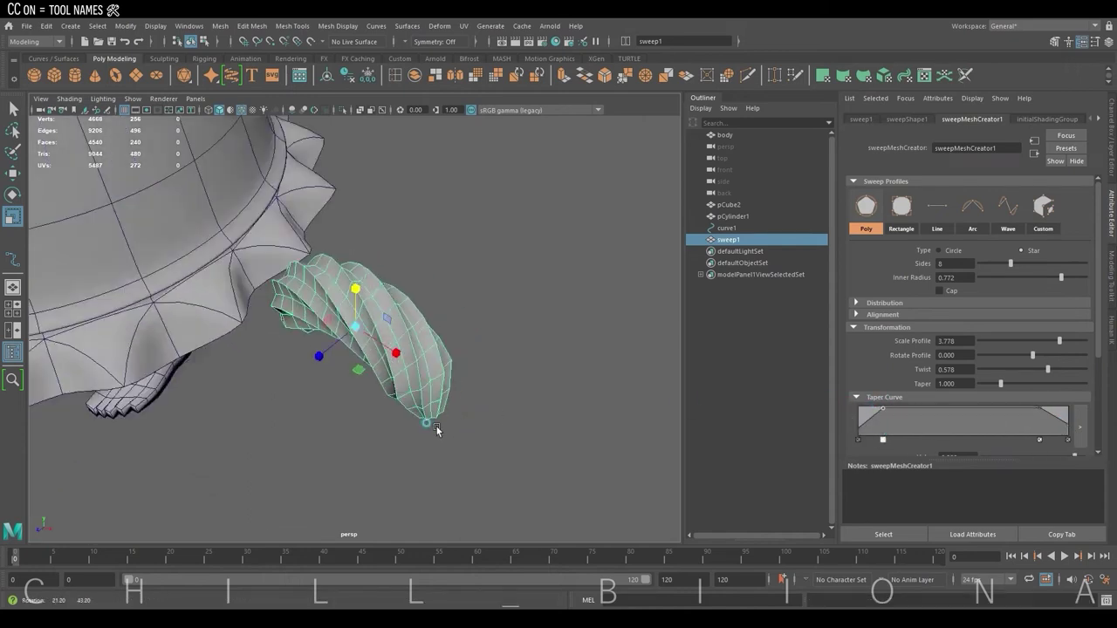
mouse_move(436, 426)
alt+mouse_down()
mouse_move(478, 377)
mouse_move(825, 379)
alt+mouse_up()
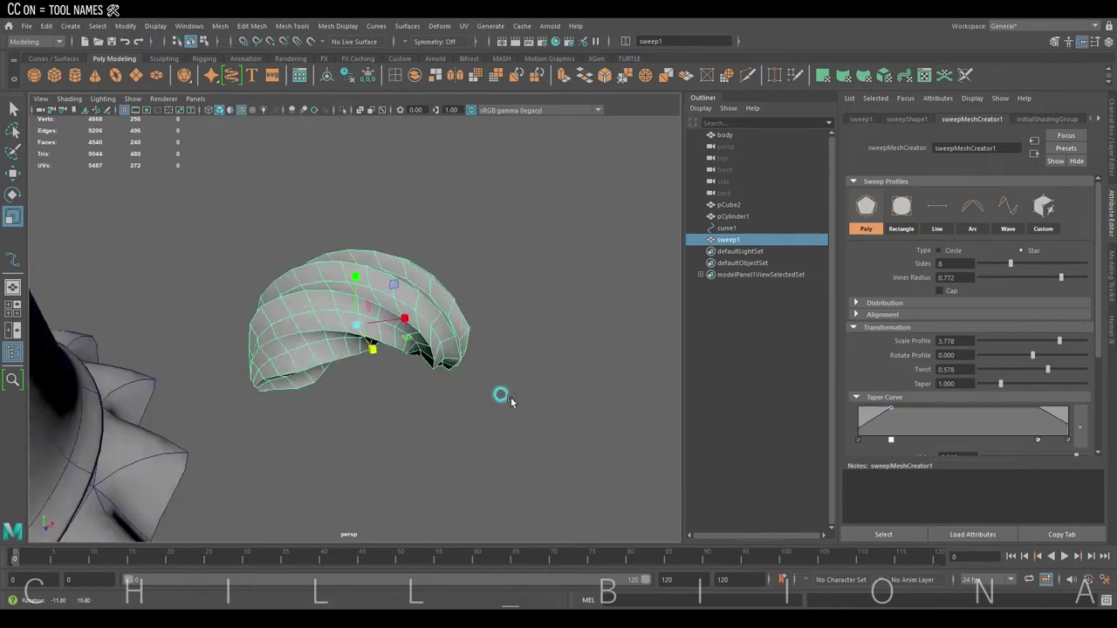
mouse_move(500, 394)
alt+mouse_down()
mouse_move(992, 382)
mouse_move(1052, 375)
mouse_move(1025, 355)
mouse_move(1061, 340)
alt+mouse_up()
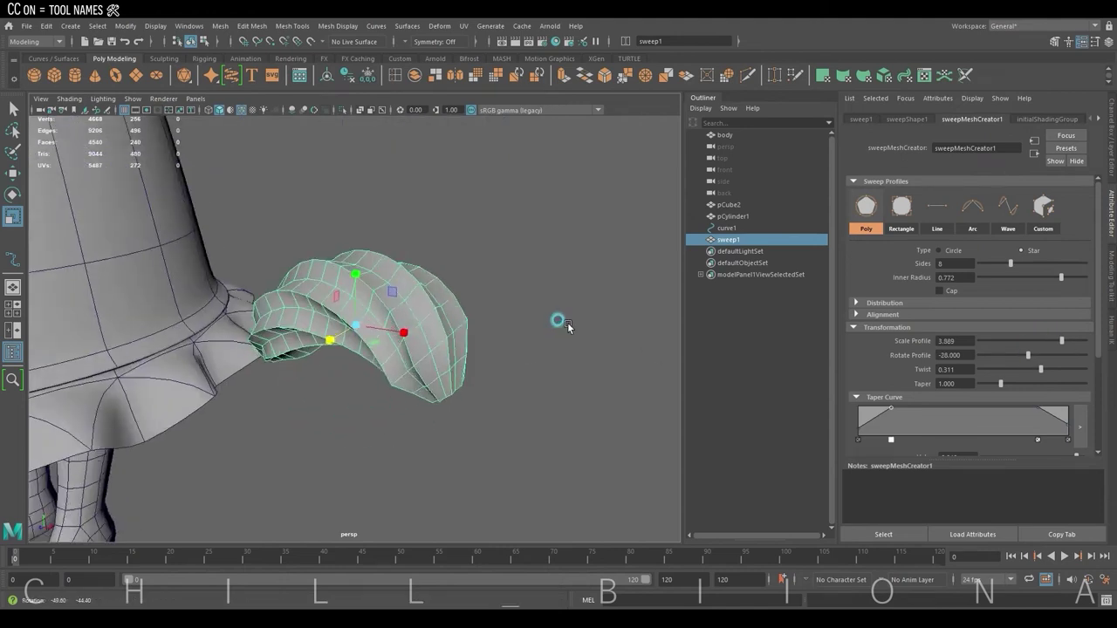
alt+drag(567, 322, 551, 356)
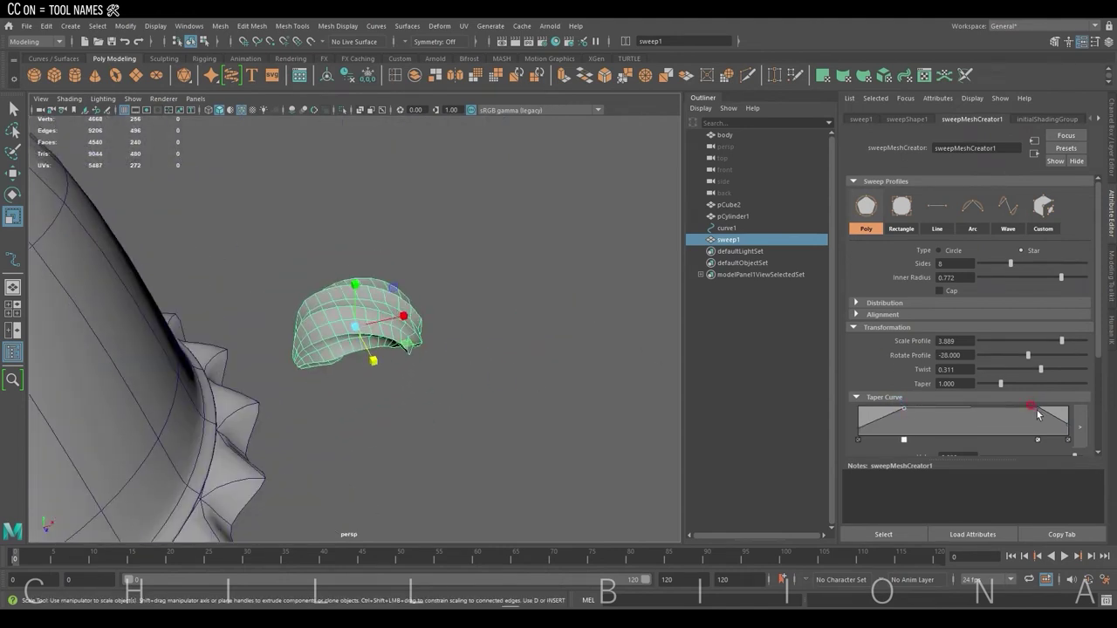
drag(1025, 441, 1029, 410)
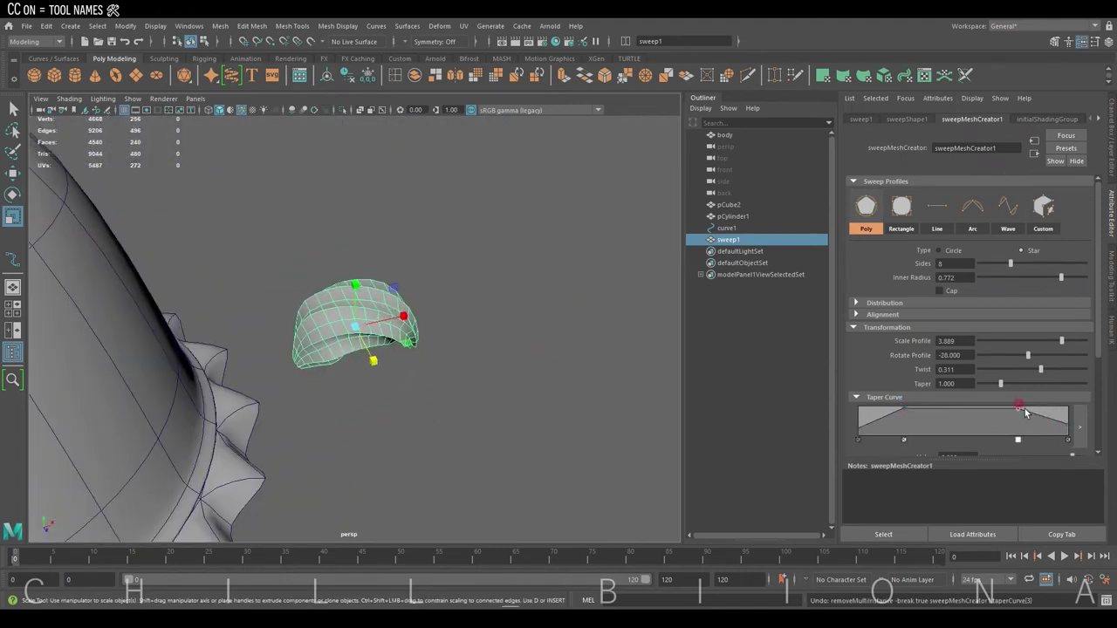
scroll(1085, 407, down, 3)
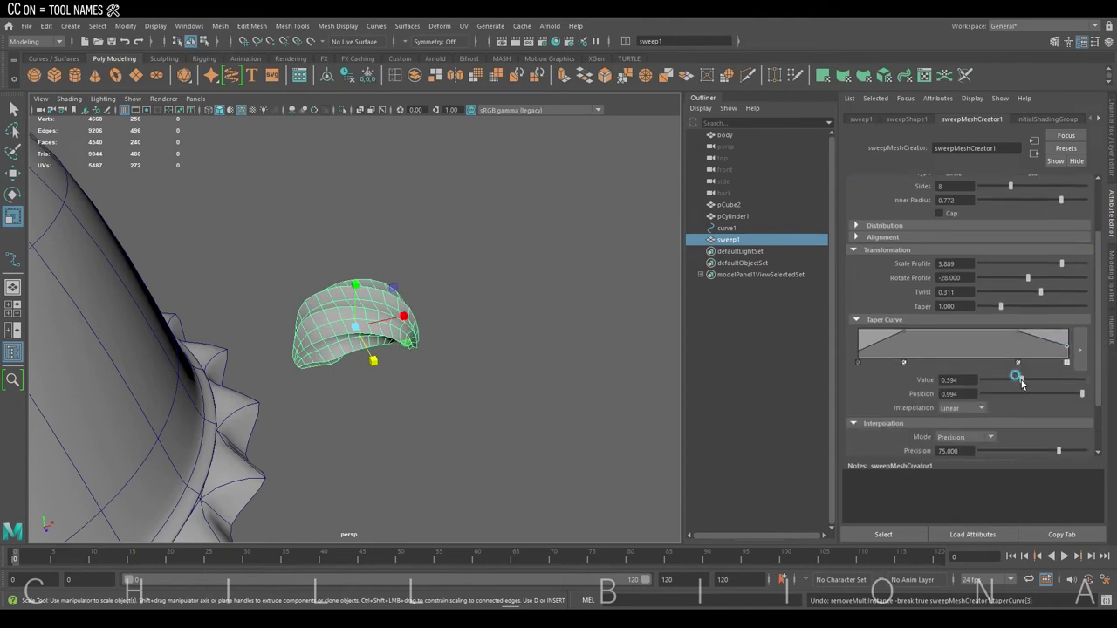
scroll(1082, 375, down, 2)
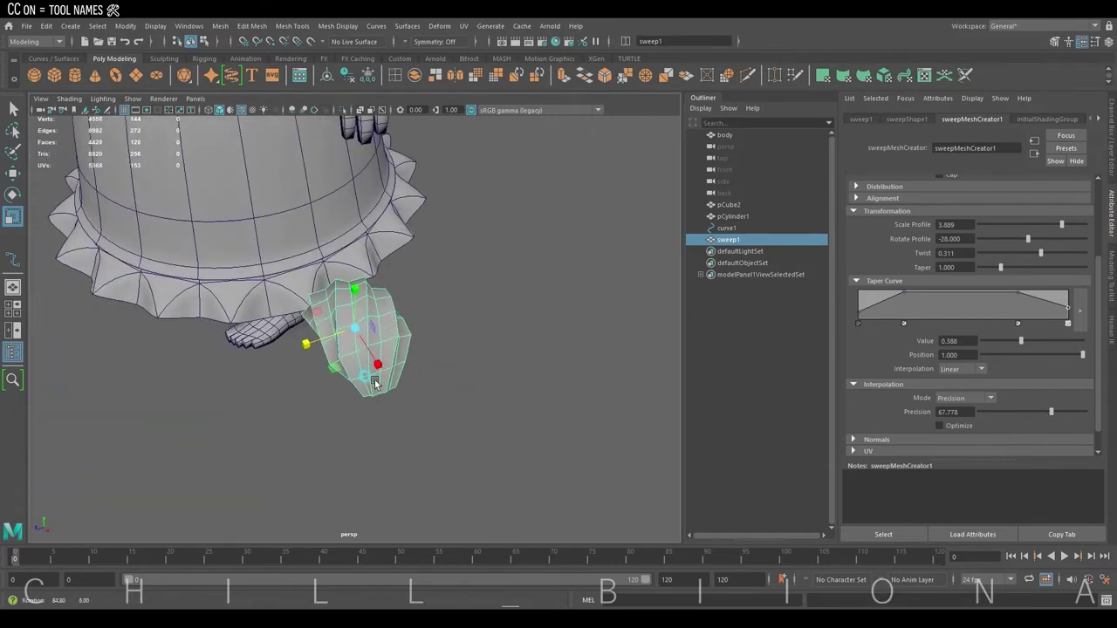
Move and rotate the sweep2 ruffle onto the skirt hem so it follows the rim
drag(401, 397, 139, 395)
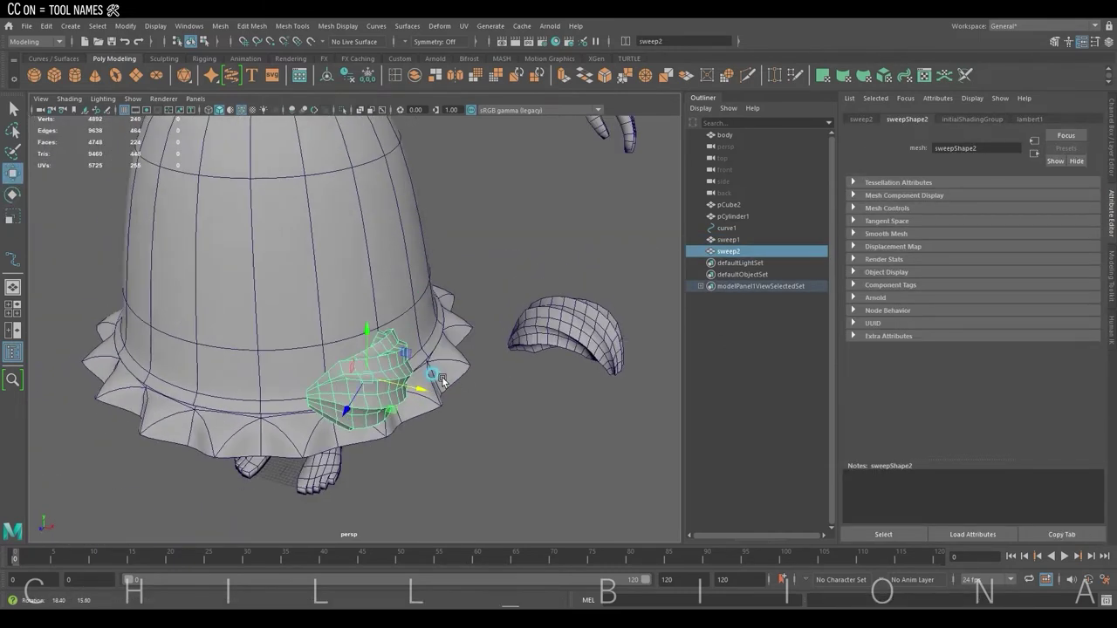
mouse_move(361, 383)
mouse_down()
mouse_move(366, 403)
mouse_move(347, 375)
mouse_up()
key(e)
key(w)
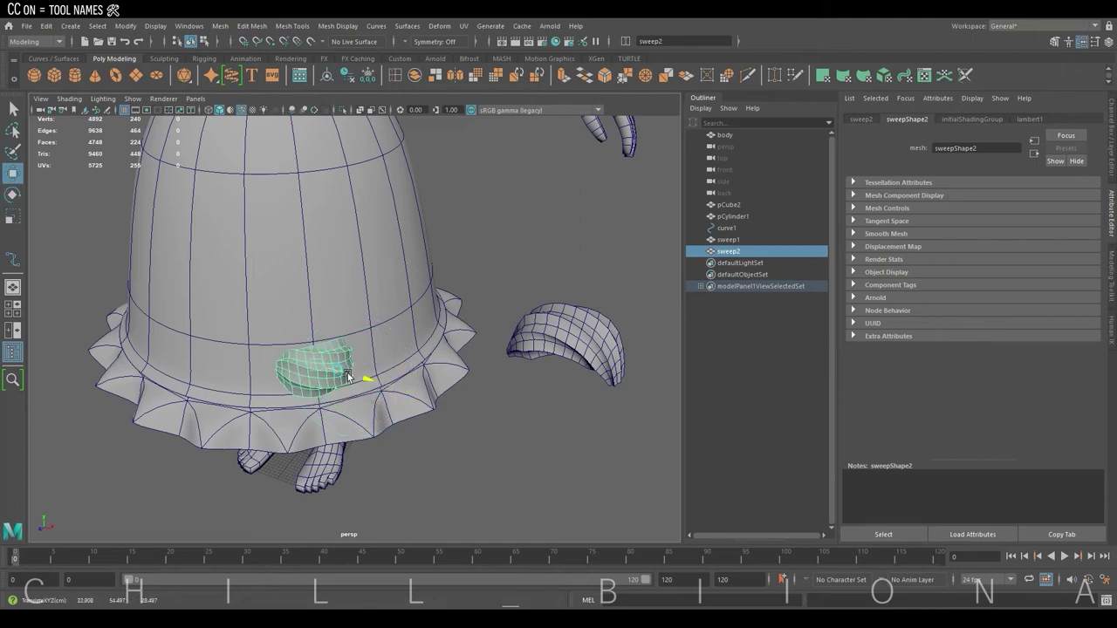
key(f)
alt+drag(669, 279, 352, 297)
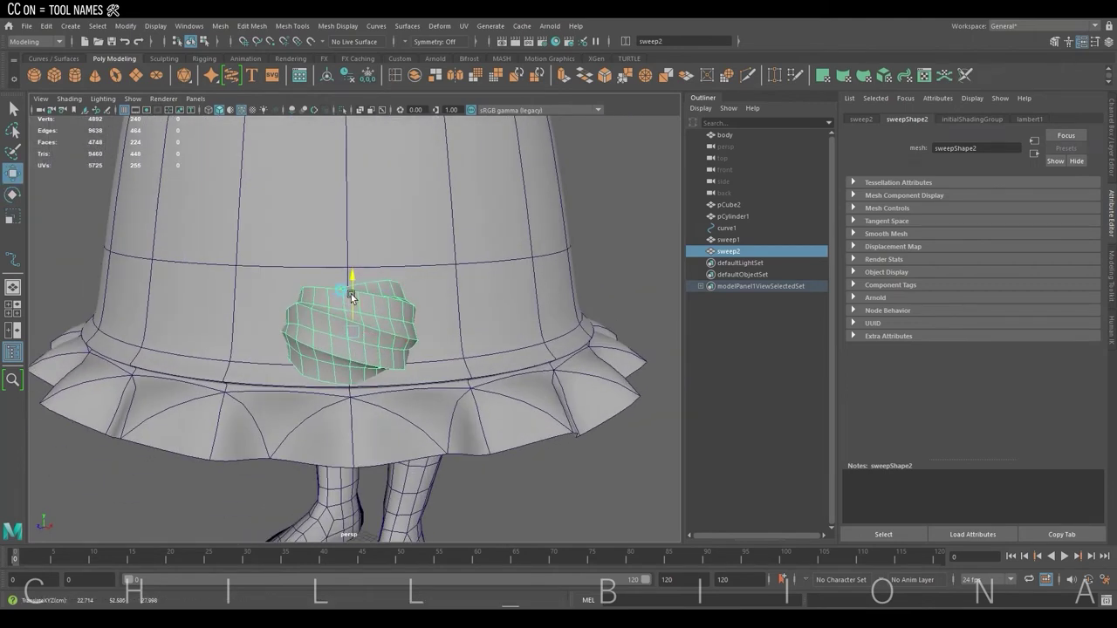
key(e)
alt+drag(349, 343, 506, 341)
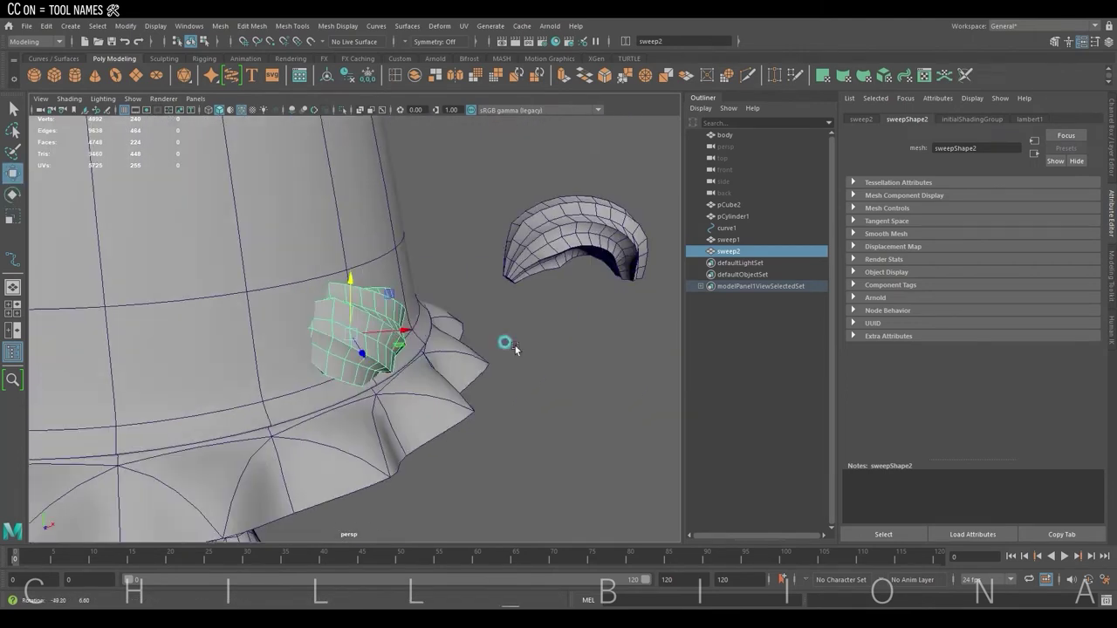
mouse_move(406, 316)
mouse_down()
mouse_move(424, 329)
mouse_move(368, 318)
mouse_up()
key(w)
alt+right_drag(367, 318, 185, 343)
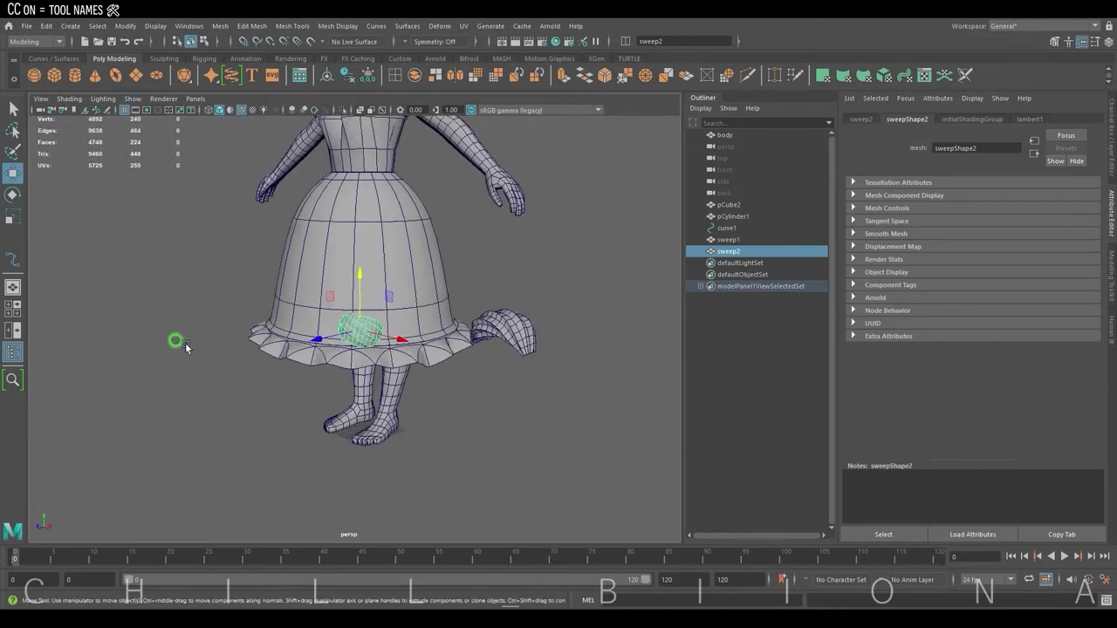
mouse_move(185, 343)
alt+mouse_down()
mouse_move(415, 377)
mouse_move(373, 343)
mouse_move(436, 358)
mouse_move(356, 369)
alt+mouse_up()
Fine-tune the ruffle's rotation and scale on the hem
key(e)
key(w)
key(r)
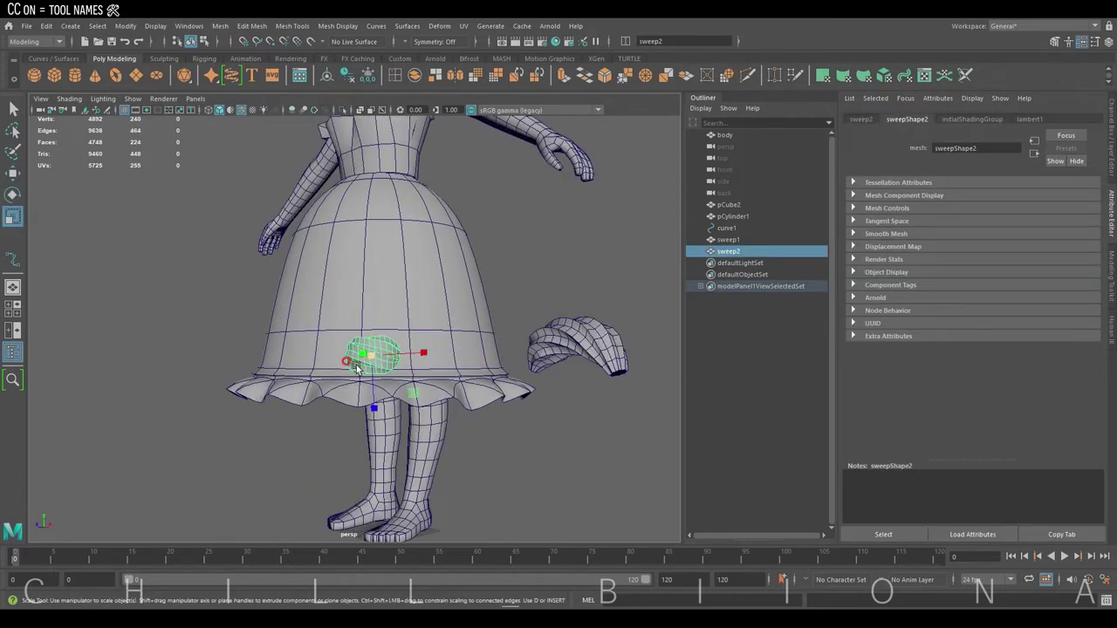
key(w)
mouse_move(435, 358)
alt+mouse_down()
mouse_move(406, 350)
mouse_move(375, 376)
mouse_move(393, 399)
alt+mouse_up()
scroll(384, 384, up, 5)
key(r)
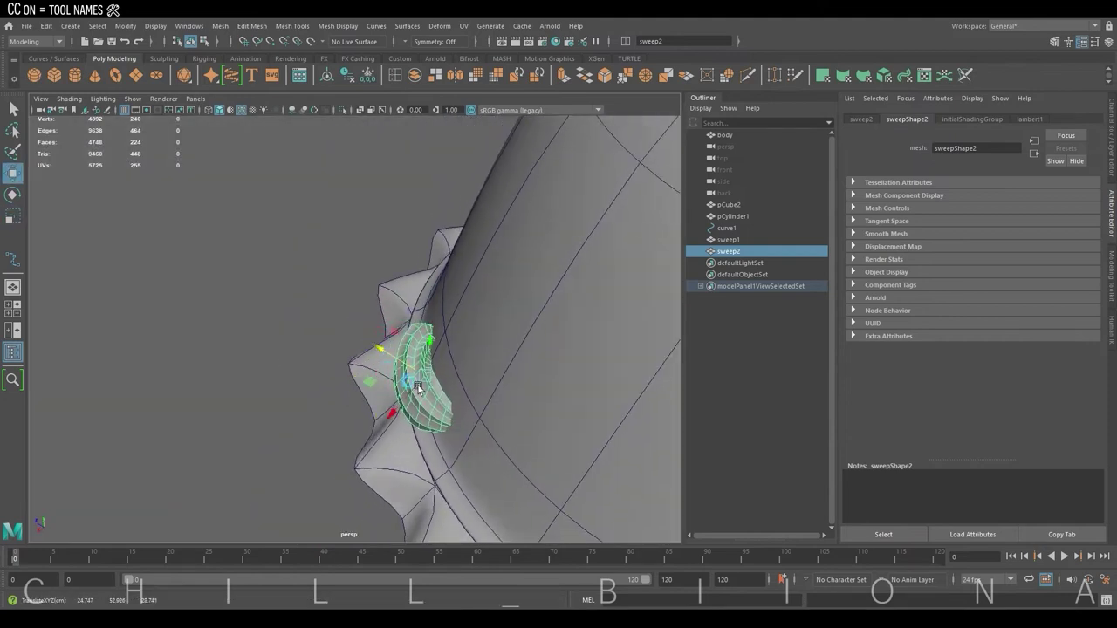
mouse_move(419, 388)
alt+mouse_down()
mouse_move(387, 319)
mouse_move(288, 349)
mouse_move(410, 349)
mouse_move(297, 323)
mouse_move(327, 352)
mouse_move(366, 323)
mouse_move(331, 287)
alt+mouse_up()
key(w)
Duplicate the ruffle with Ctrl+D and place the copies around the skirt rim
key(ctrl+d)
key(e)
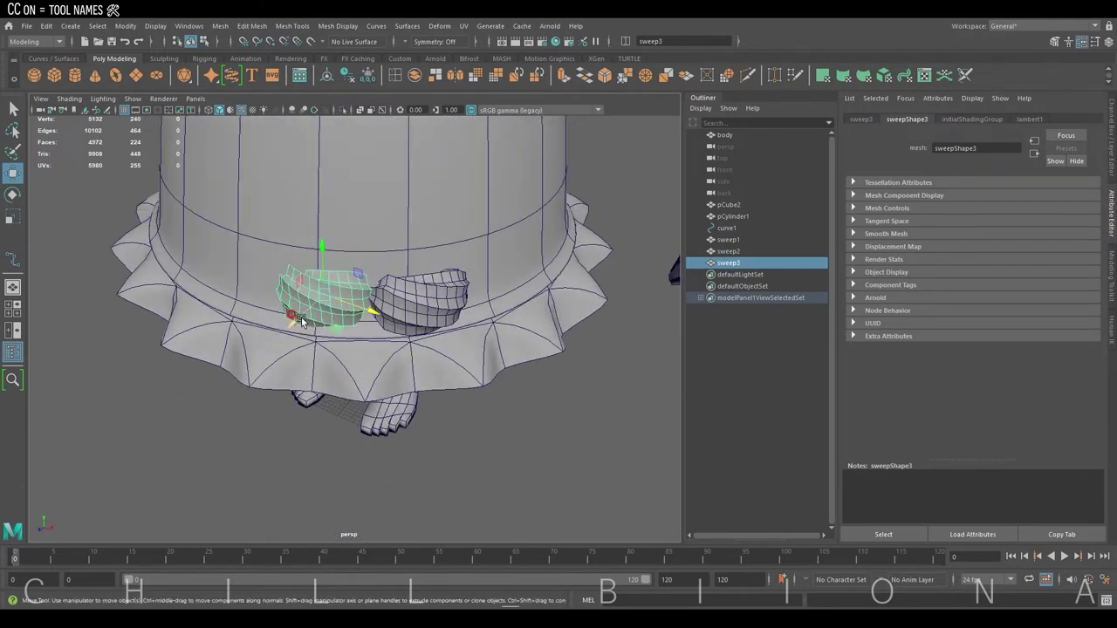
mouse_move(297, 327)
mouse_down()
mouse_move(288, 324)
mouse_move(425, 309)
mouse_move(410, 323)
mouse_up()
key(r)
key(w)
scroll(418, 331, down, 3)
key(ctrl+d)
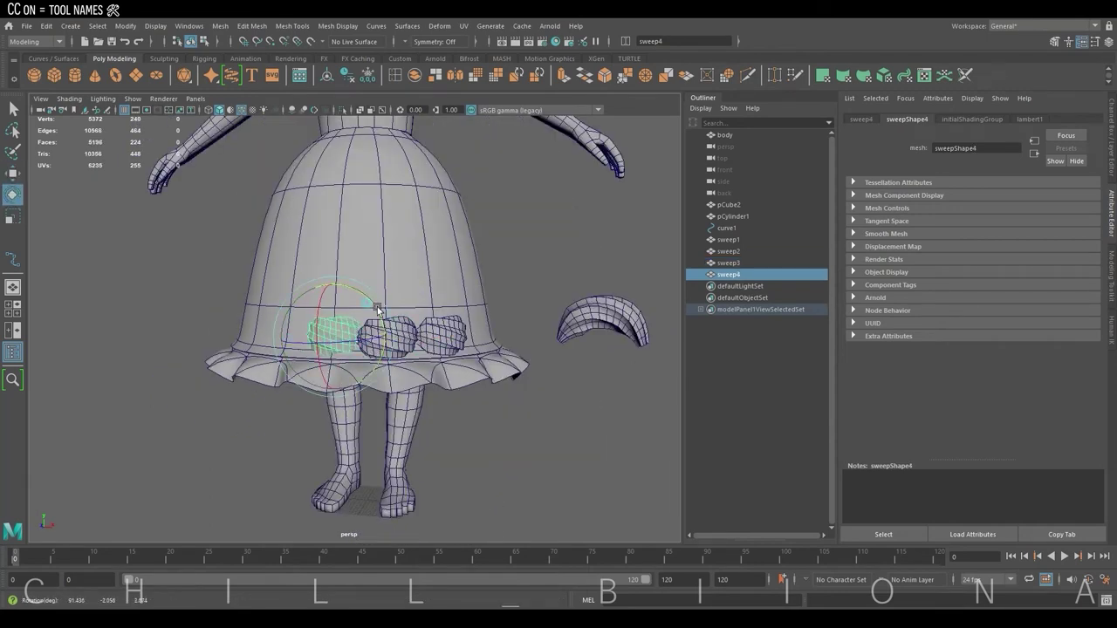
mouse_move(392, 317)
alt+mouse_down()
mouse_move(372, 345)
mouse_move(462, 384)
alt+mouse_up()
key(ctrl+d)
alt+drag(534, 403, 351, 339)
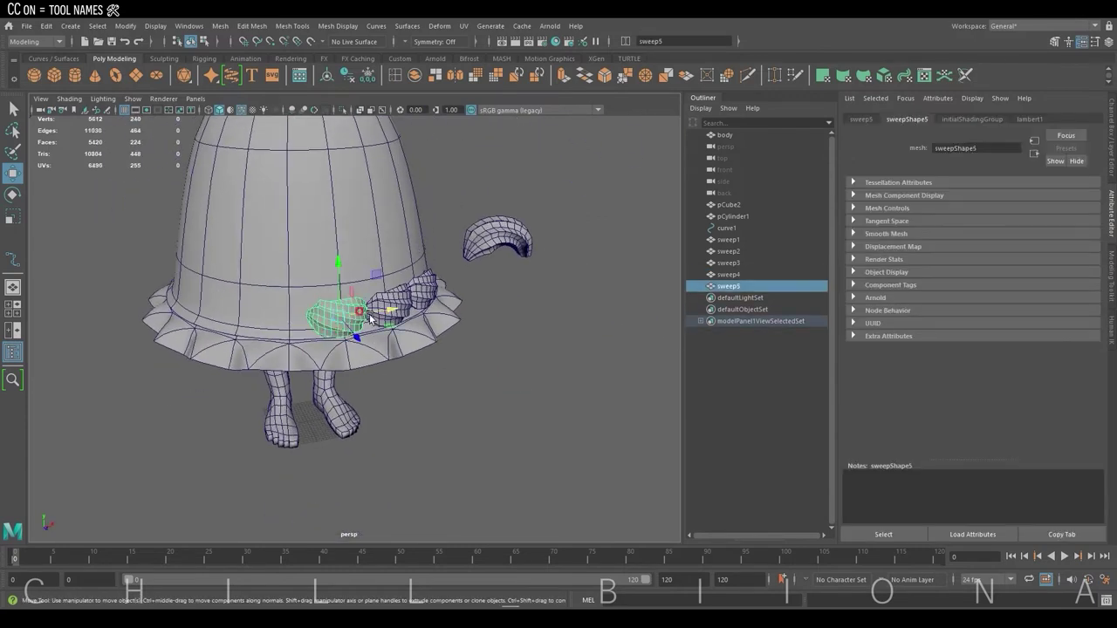
key(w)
mouse_move(277, 345)
alt+mouse_down()
mouse_move(476, 347)
mouse_move(333, 375)
mouse_move(410, 314)
mouse_move(456, 320)
mouse_move(321, 327)
mouse_move(386, 303)
mouse_move(247, 334)
mouse_move(331, 332)
mouse_move(236, 344)
mouse_move(395, 365)
mouse_move(358, 340)
mouse_move(288, 345)
mouse_move(305, 366)
mouse_move(303, 287)
mouse_move(349, 311)
mouse_move(200, 319)
mouse_move(259, 384)
mouse_move(419, 354)
alt+mouse_up()
key(ctrl+d)
key(ctrl+d)
key(ctrl+d)
key(ctrl+d)
key(ctrl+d)
key(ctrl+d)
key(ctrl+d)
key(ctrl+d)
key(ctrl+d)
key(ctrl+d)
key(ctrl+d)
key(ctrl+d)
key(ctrl+d)
Select individual hem ruffles to check their rotation around the ring
click(371, 301)
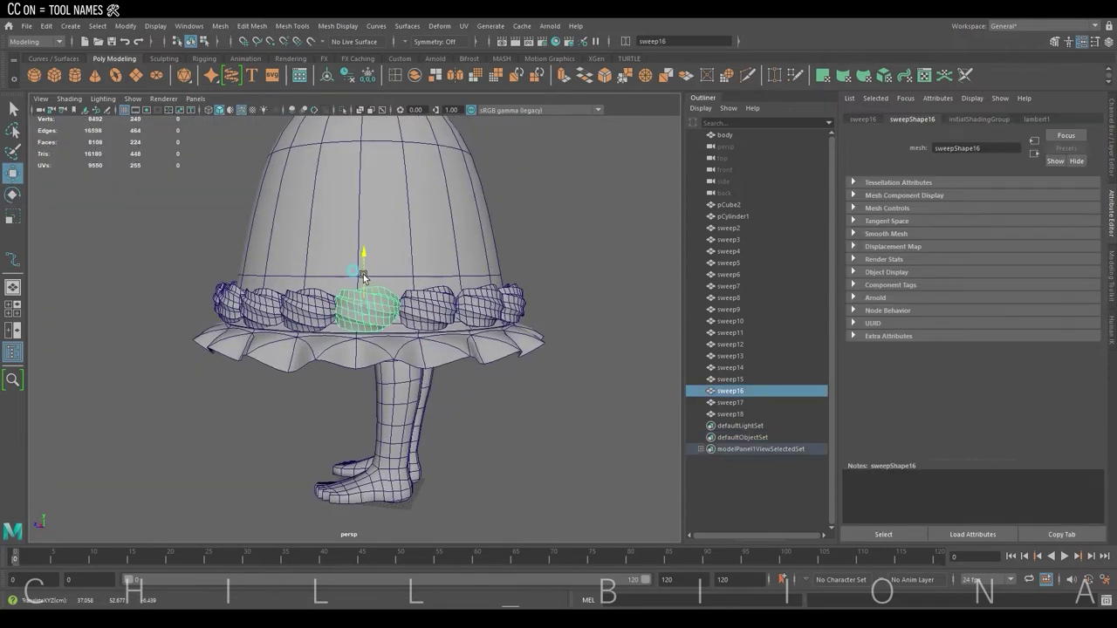
click(536, 331)
mouse_move(535, 331)
alt+mouse_down()
mouse_move(331, 346)
mouse_move(304, 425)
alt+mouse_up()
click(303, 425)
key(e)
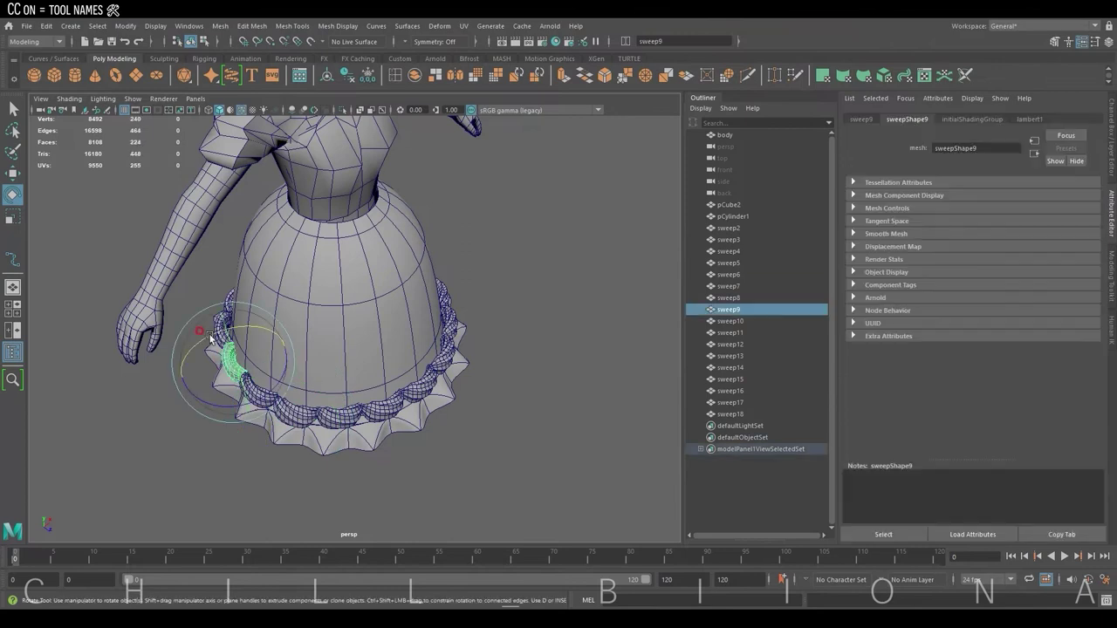
click(555, 392)
alt+drag(555, 392, 255, 325)
click(256, 326)
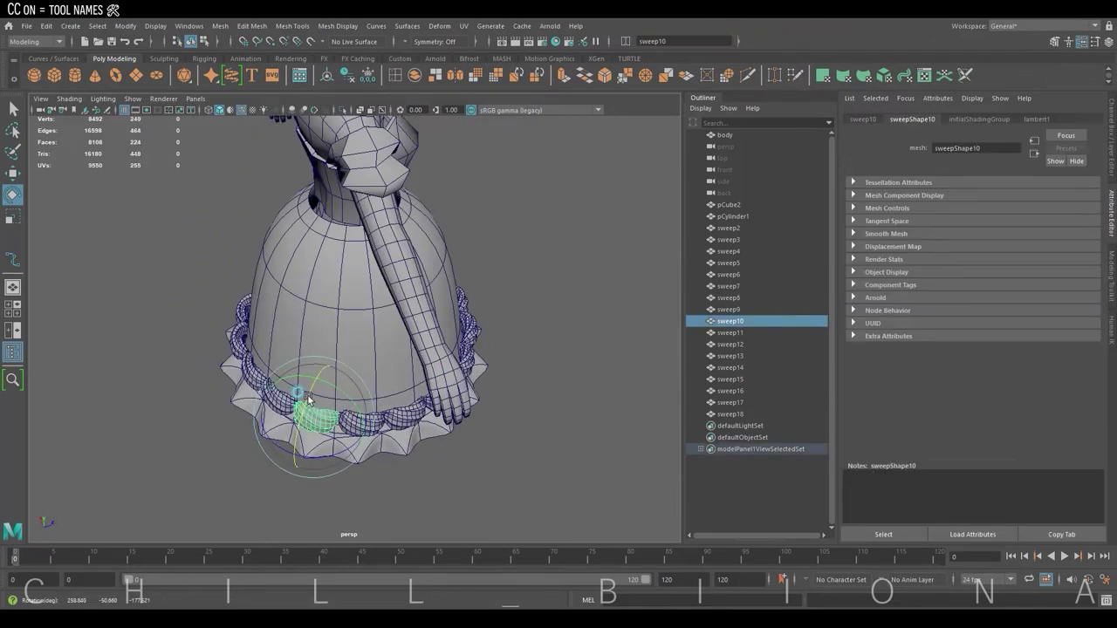
click(264, 360)
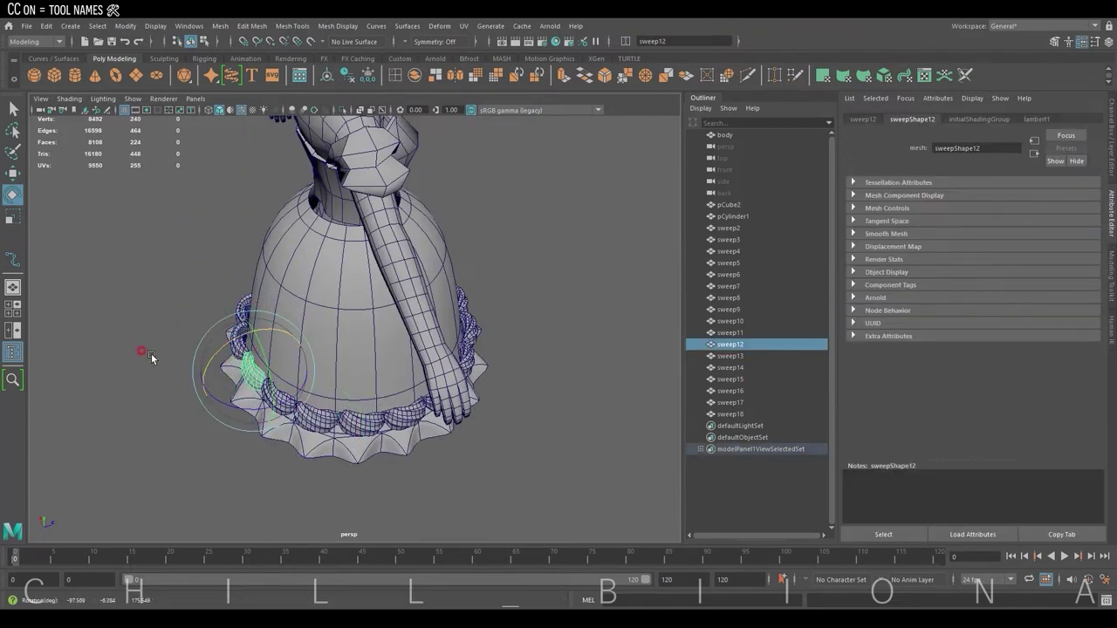
alt+drag(150, 358, 253, 331)
click(253, 331)
click(175, 392)
Extract the upper skirt faces into a separate band around the waist
alt+drag(175, 393, 327, 329)
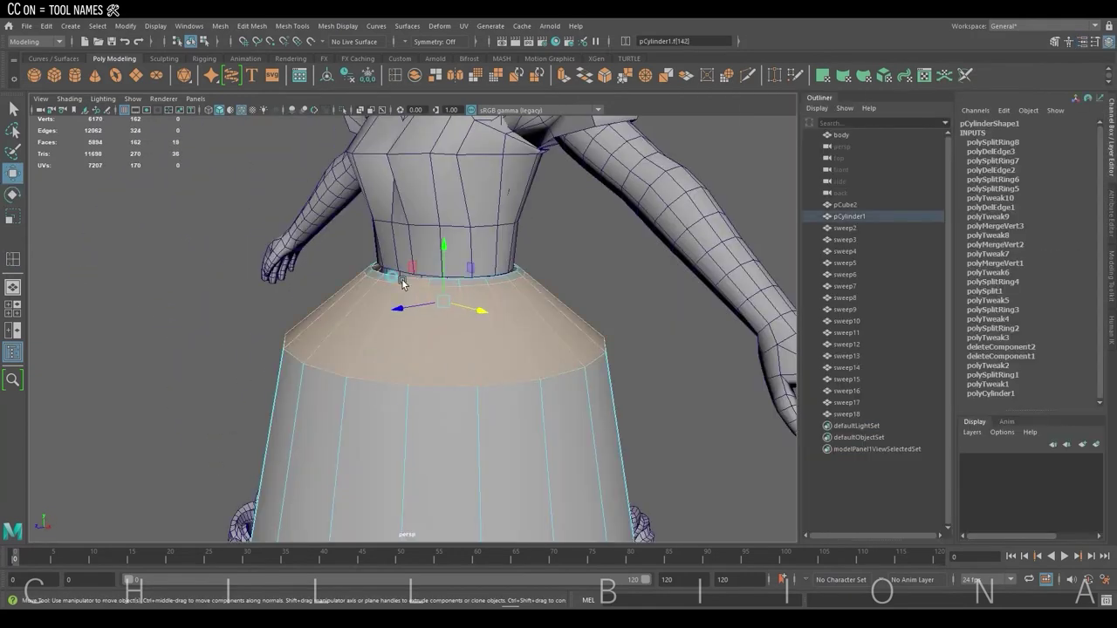
alt+drag(403, 280, 339, 265)
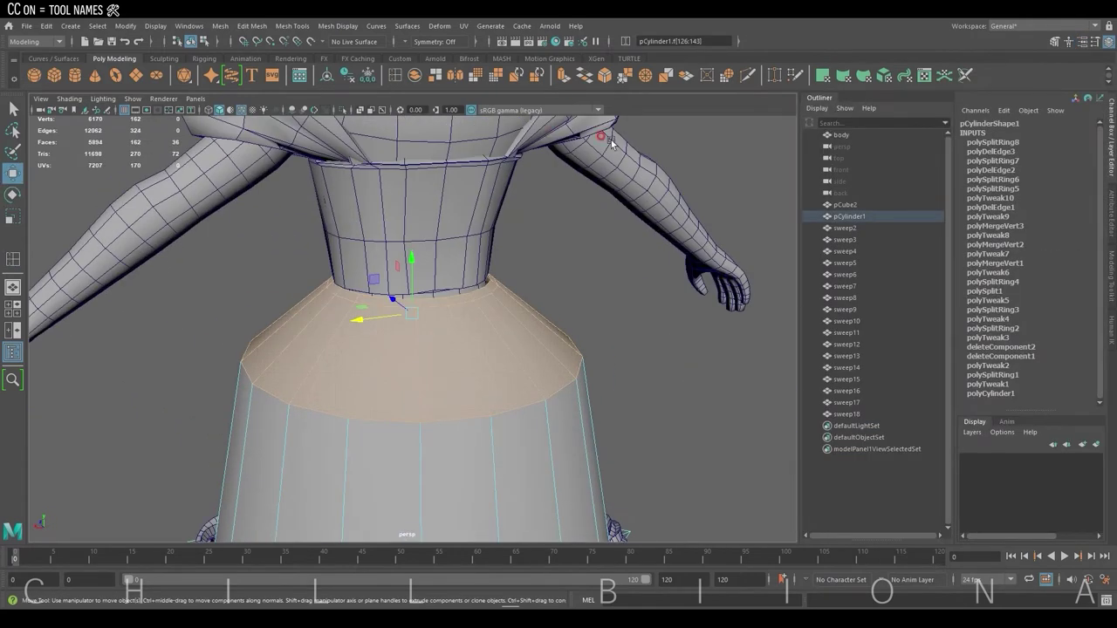
shift+right_drag(338, 264, 338, 227)
shift+right_drag(580, 228, 550, 206)
scroll(457, 364, down, 3)
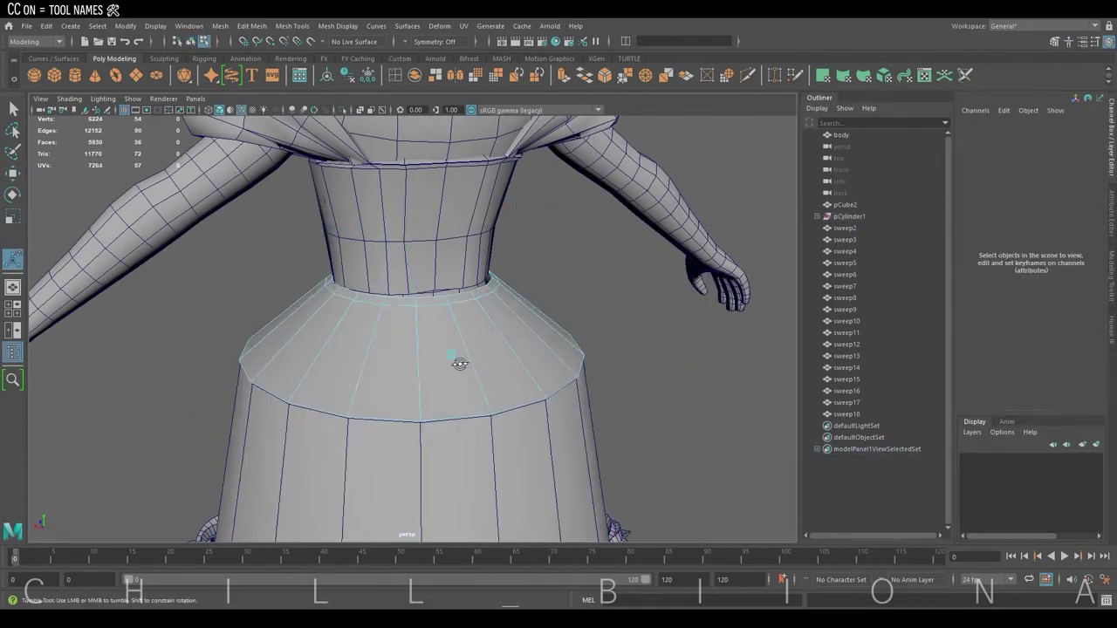
scroll(115, 256, up, 1)
Isolate the ring in top view and pull alternate outer vertices inward into petals
click(14, 308)
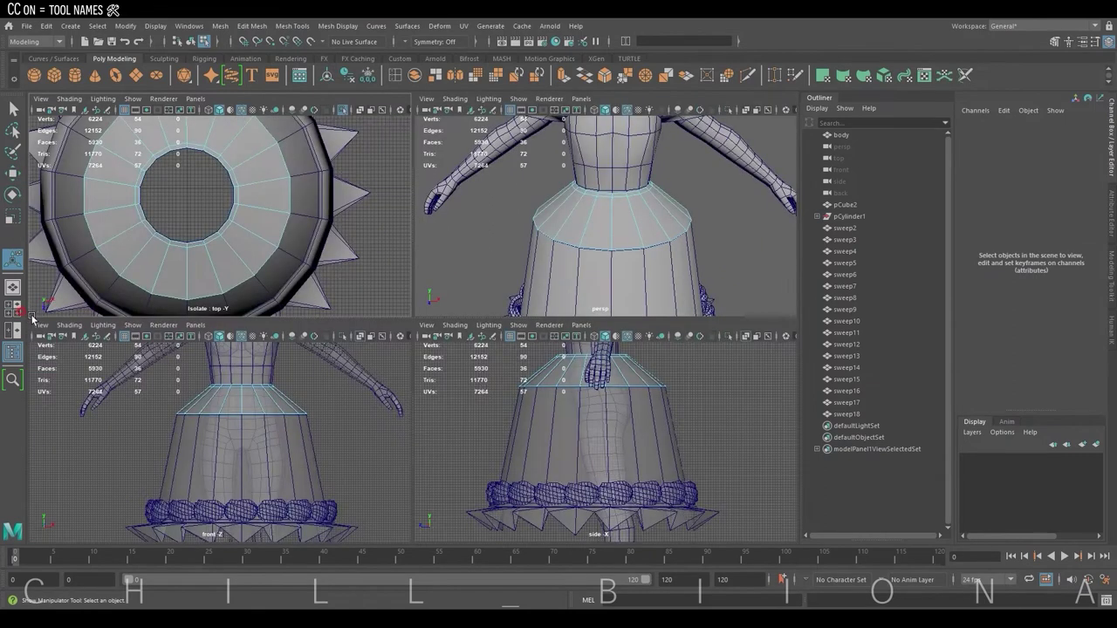
click(343, 111)
click(678, 196)
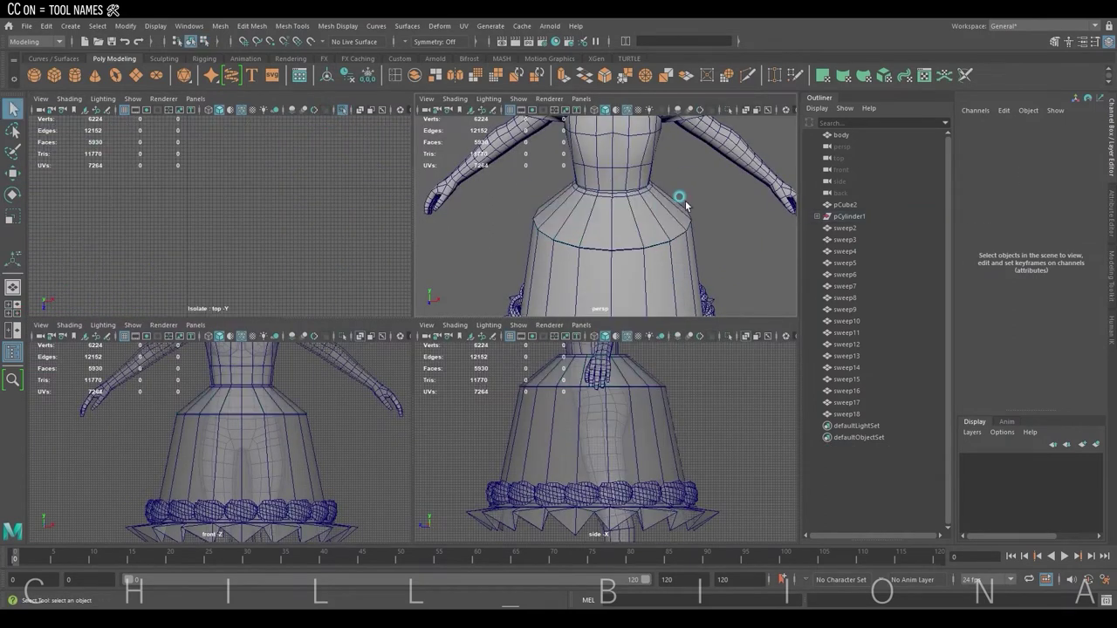
click(342, 110)
key(space)
right_drag(386, 185, 336, 190)
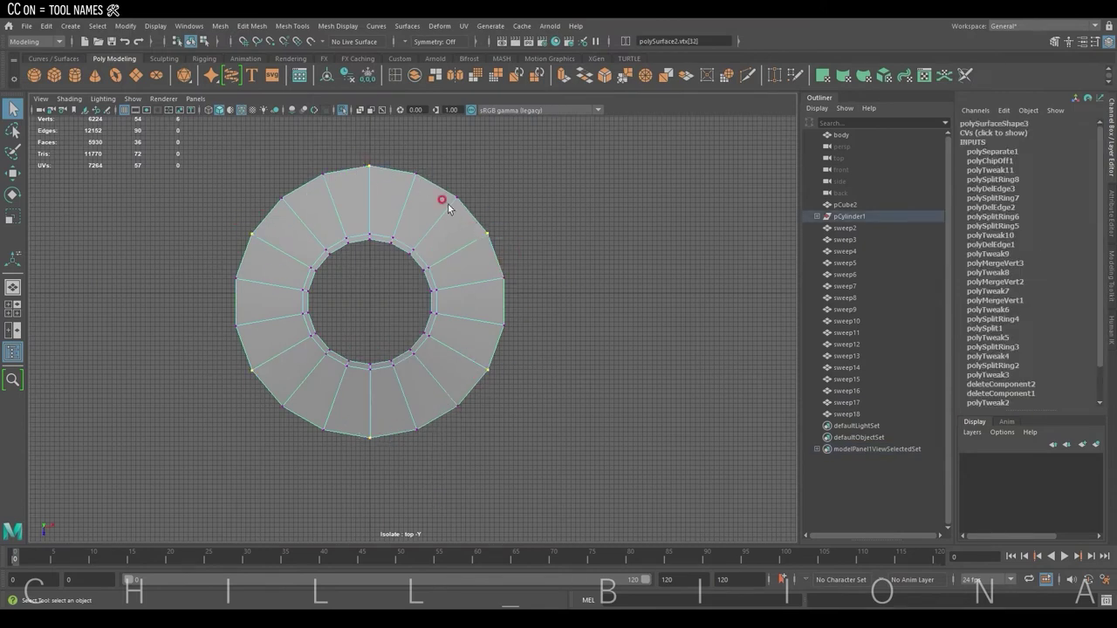
drag(378, 307, 353, 310)
Adjust the petal vertices' height and preview the peplum with smoothing (3)
key(space)
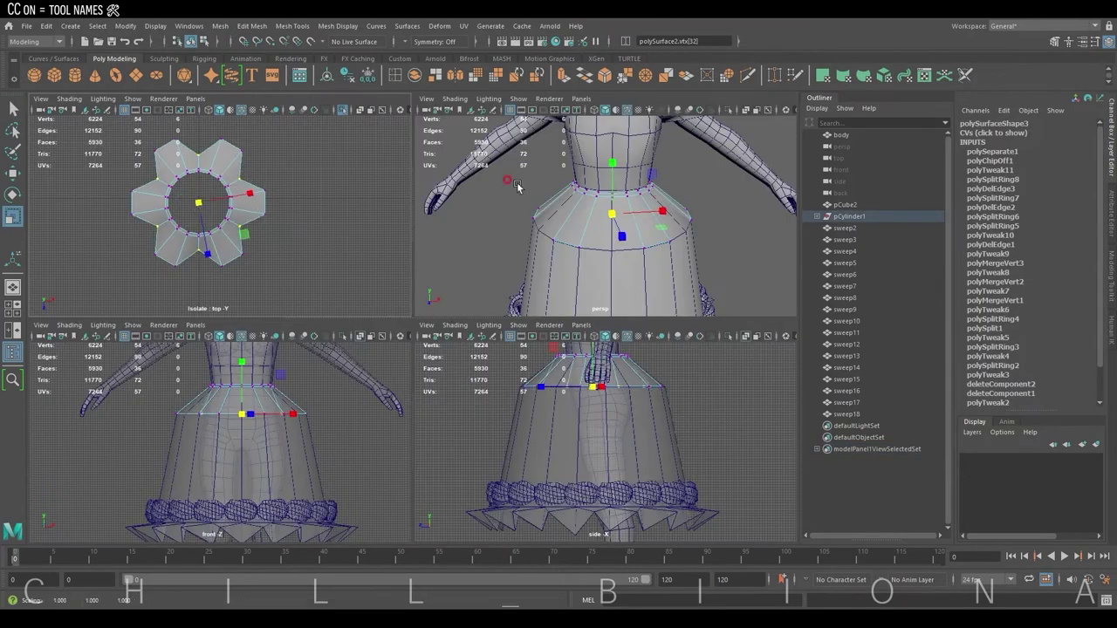
key(w)
drag(612, 165, 615, 168)
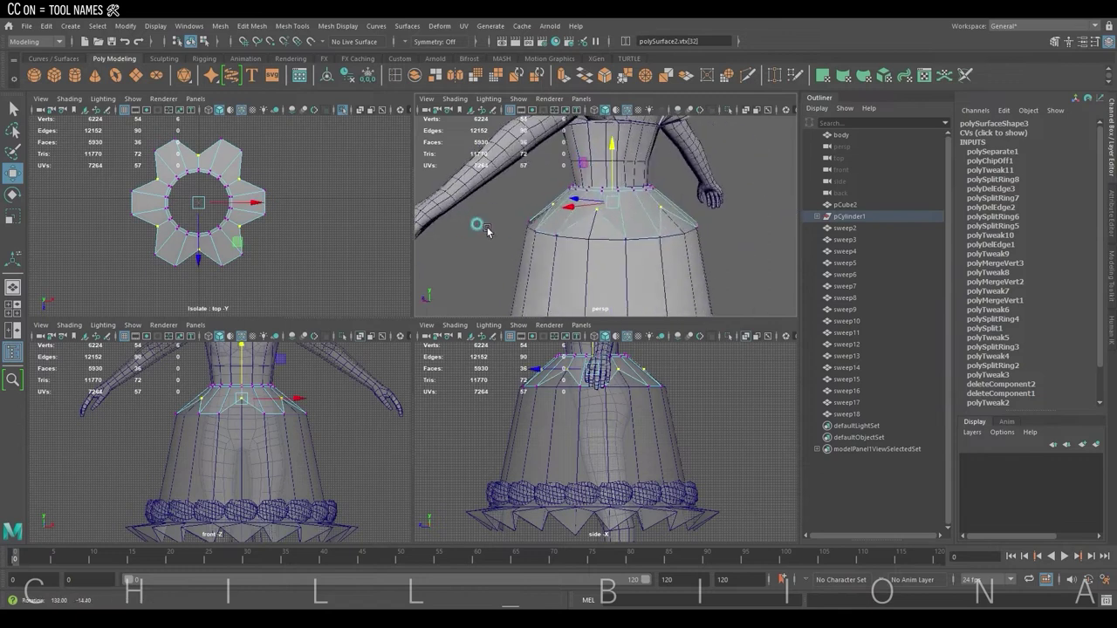
key(3)
key(r)
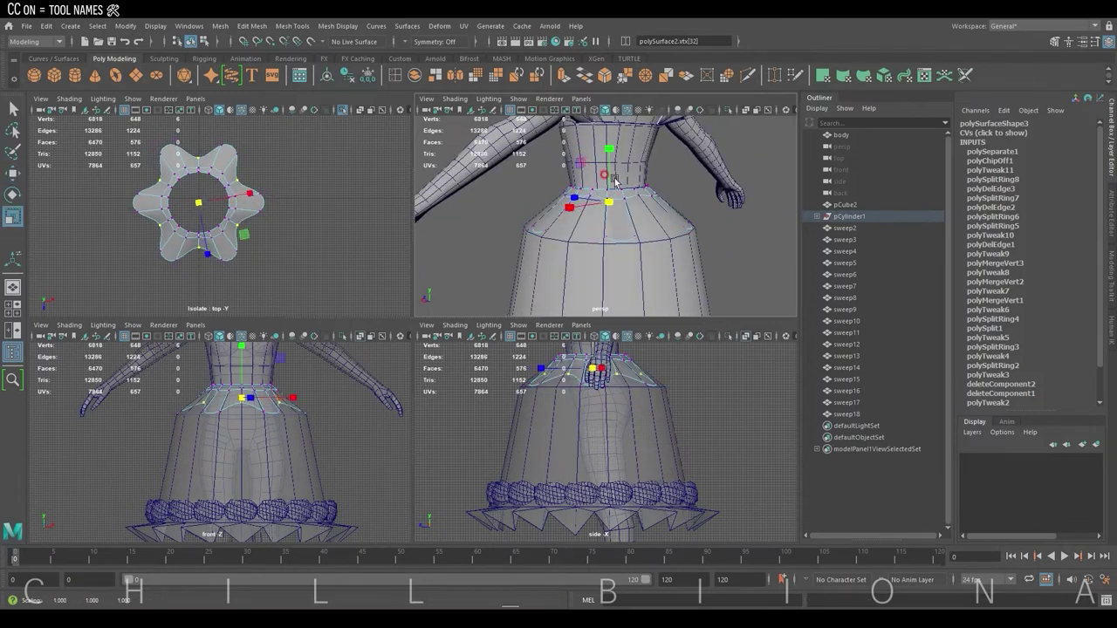
alt+drag(662, 224, 695, 232)
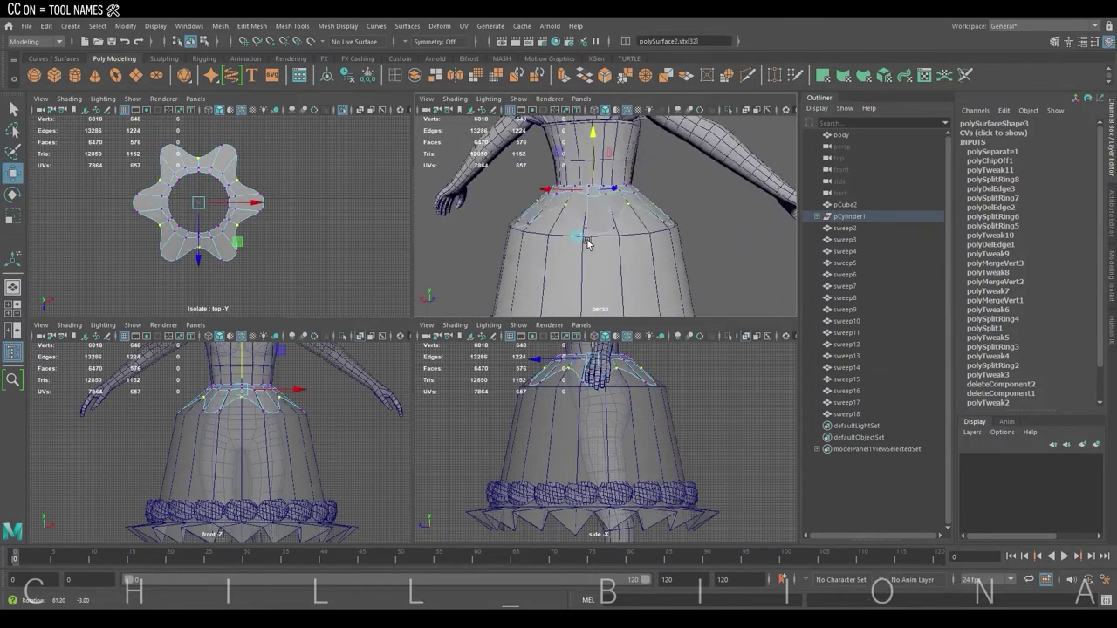
alt+right_drag(696, 232, 620, 162)
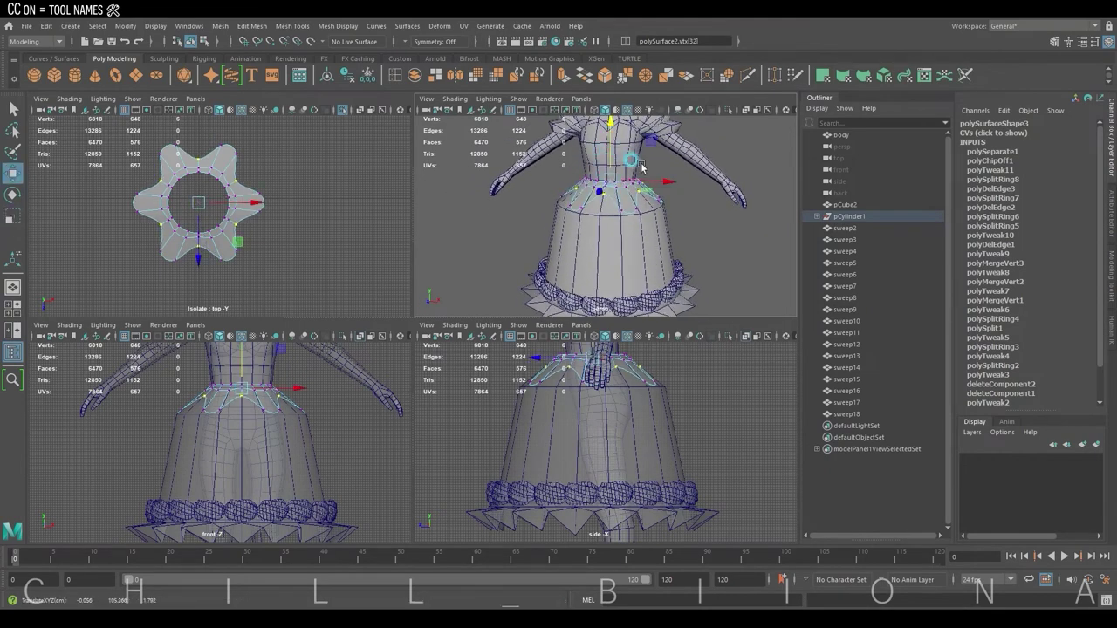
key(space)
right_drag(501, 266, 567, 237)
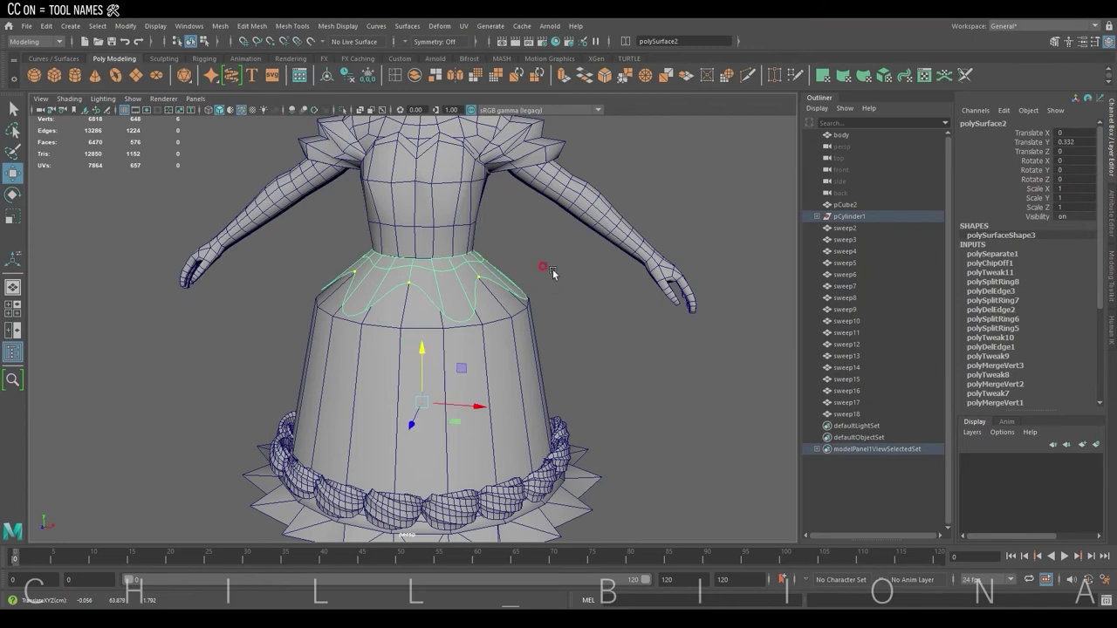
alt+drag(420, 250, 462, 267)
mouse_move(461, 267)
alt+right_down()
mouse_move(544, 291)
mouse_move(403, 346)
alt+right_up()
mouse_move(403, 345)
alt+mouse_down()
mouse_move(429, 323)
mouse_move(457, 339)
mouse_move(640, 159)
alt+mouse_up()
Isolate the bodice and peplum and combine them into one mesh
key(F8)
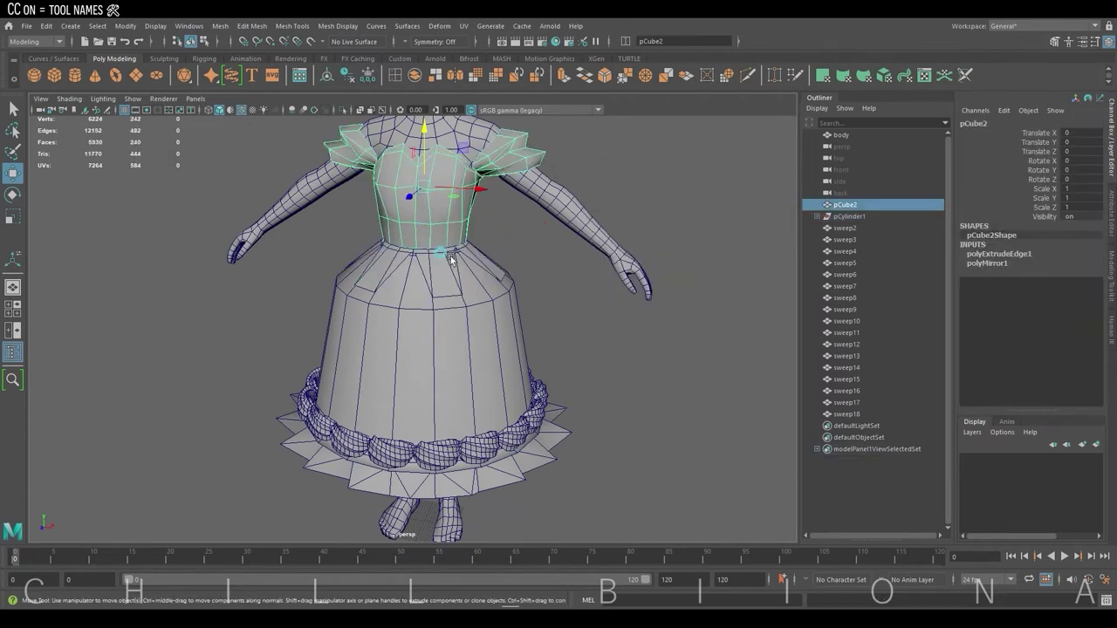
key(ctrl+1)
scroll(465, 227, up, 5)
click(220, 25)
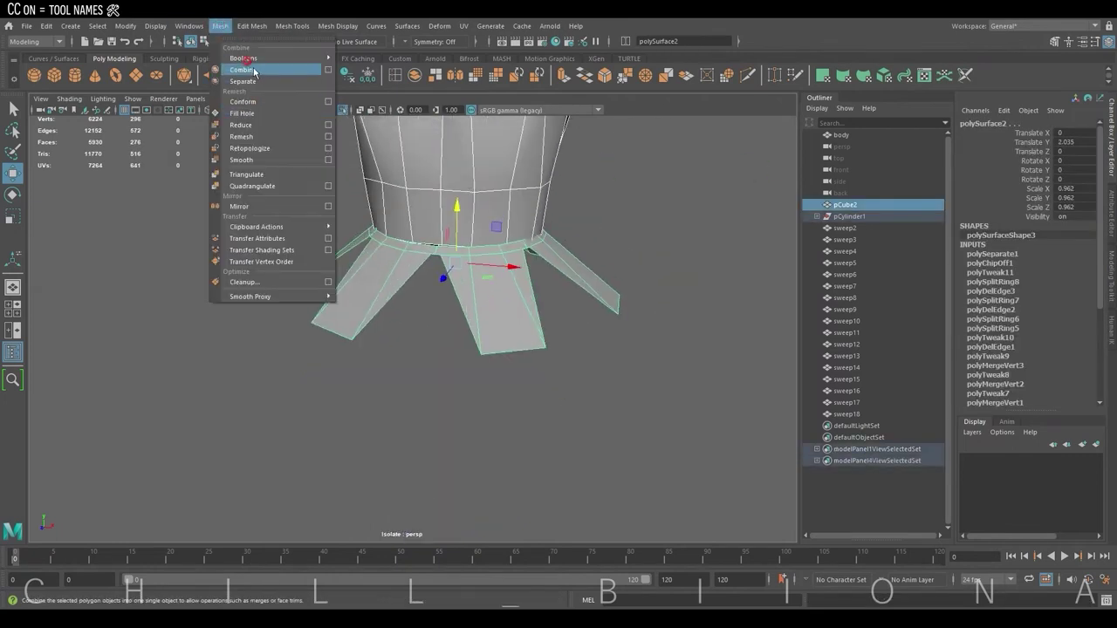
click(257, 67)
scroll(407, 242, up, 2)
scroll(407, 242, up, 2)
Snap-merge the peplum's seam vertices onto the bodice all around the waist
key(F9)
click(435, 282)
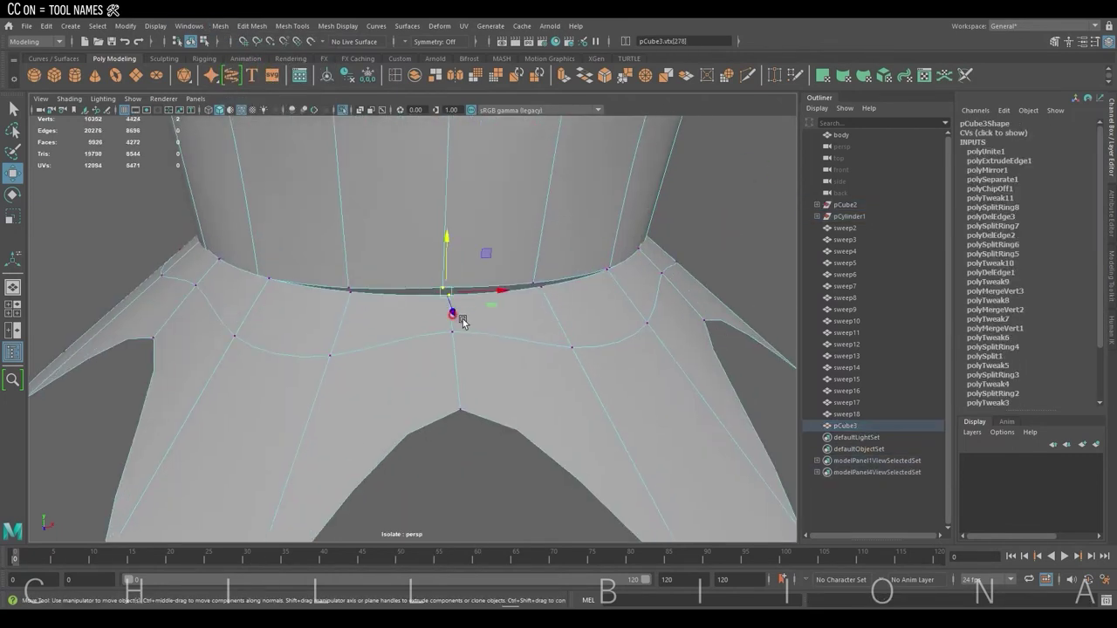
mouse_move(463, 321)
mouse_down()
mouse_move(449, 296)
mouse_move(543, 319)
mouse_move(606, 282)
mouse_move(558, 303)
mouse_move(524, 340)
mouse_move(605, 326)
mouse_move(605, 370)
mouse_up()
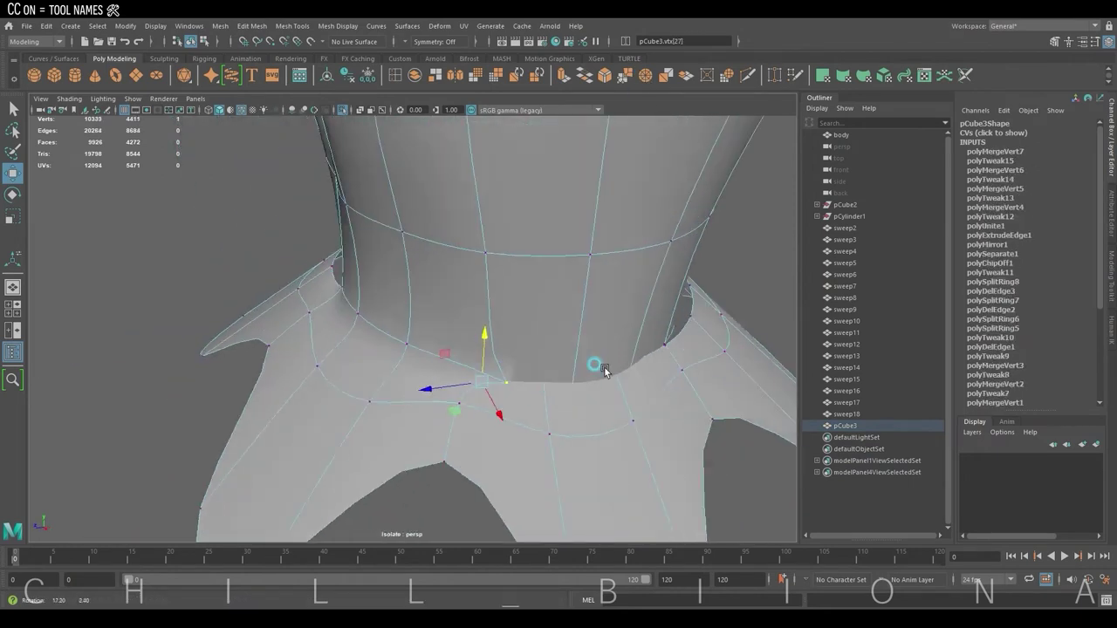
drag(479, 381, 605, 370)
mouse_move(605, 370)
alt+mouse_down()
mouse_move(618, 378)
mouse_move(299, 320)
mouse_move(284, 338)
mouse_move(330, 335)
alt+mouse_up()
mouse_move(330, 335)
alt+mouse_down()
mouse_move(337, 349)
mouse_move(311, 381)
mouse_move(287, 384)
alt+mouse_up()
mouse_move(261, 371)
mouse_down()
mouse_move(281, 387)
mouse_move(273, 393)
mouse_move(332, 406)
mouse_move(262, 409)
mouse_move(209, 384)
mouse_move(282, 450)
mouse_move(267, 421)
mouse_move(333, 432)
mouse_move(289, 409)
mouse_up()
alt+drag(289, 409, 364, 410)
drag(390, 445, 417, 436)
alt+drag(417, 436, 553, 280)
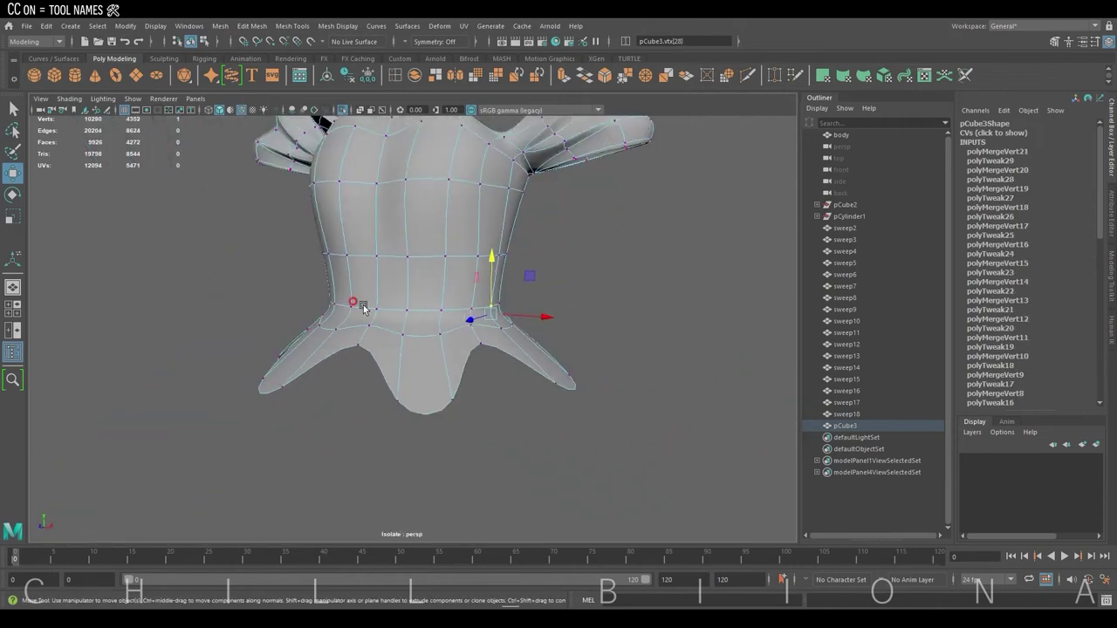
Select the skirt's top rim edge loop and extrude it upward into a waistband
key(F8)
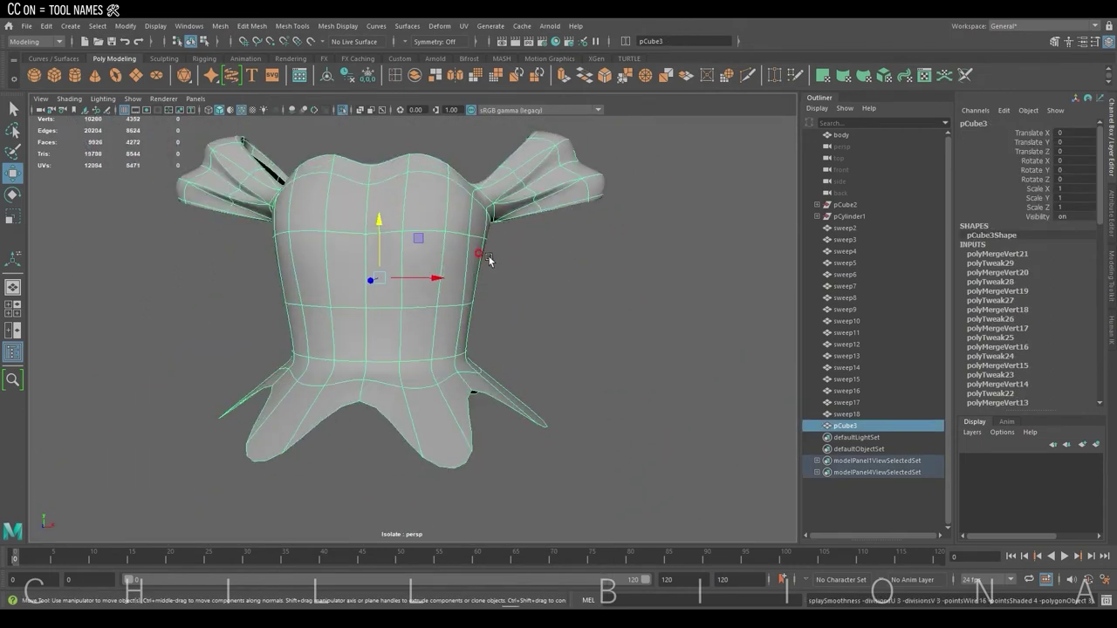
right_click(431, 300)
click(431, 268)
double_click(384, 339)
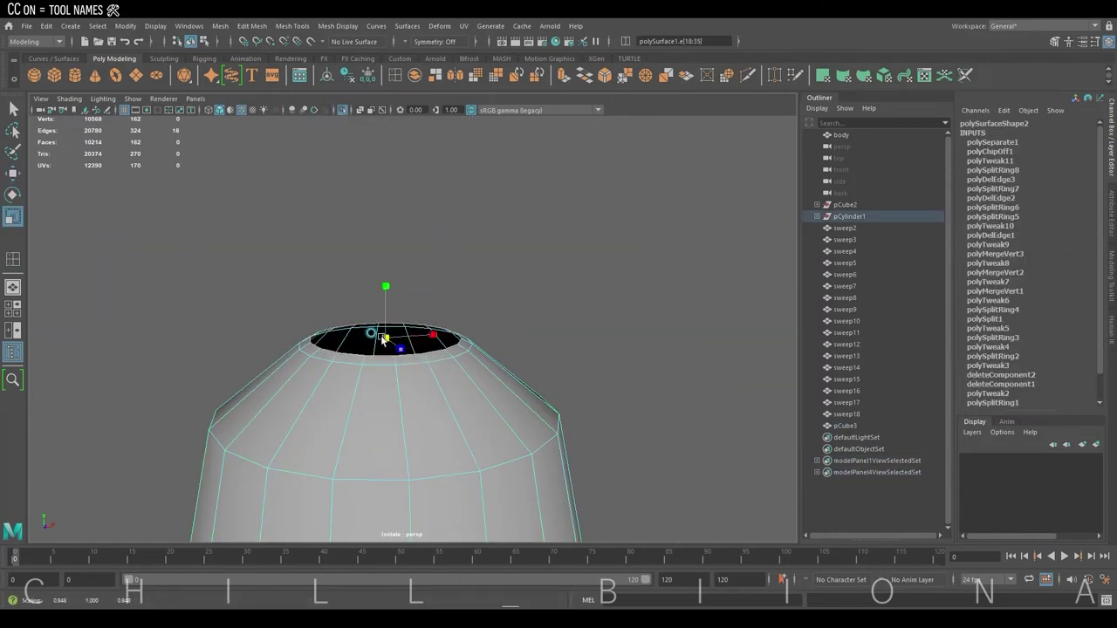
scroll(405, 359, down, 3)
key(ctrl+e)
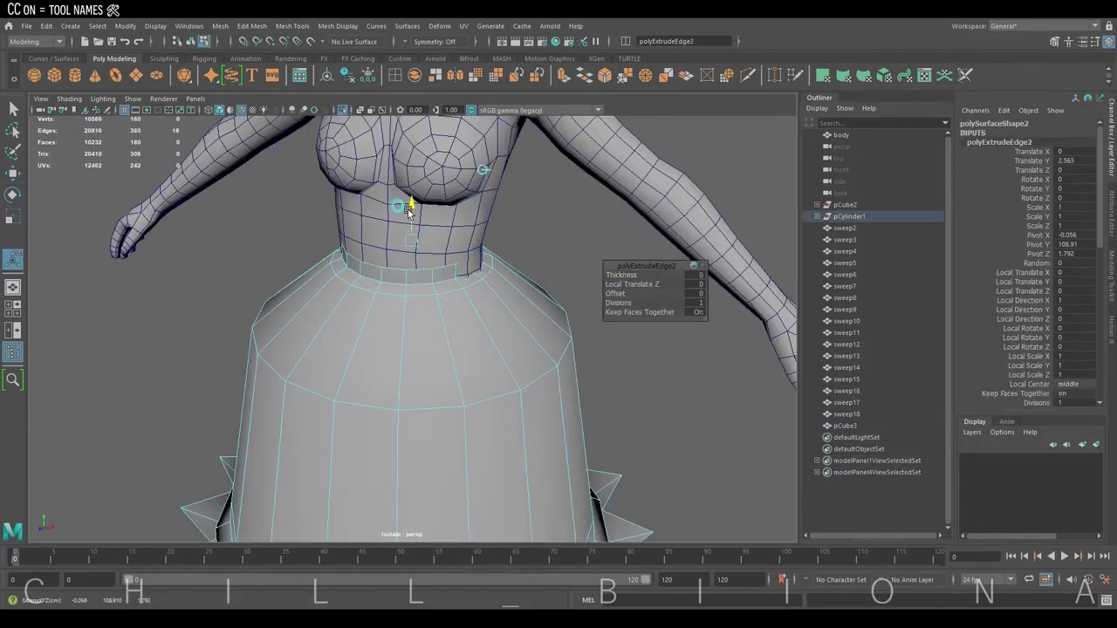
mouse_move(408, 209)
alt+mouse_down()
mouse_move(488, 262)
mouse_move(409, 296)
mouse_move(596, 282)
mouse_move(411, 274)
alt+mouse_up()
key(F8)
Extrude the skirt's waist rim edges upward into a thickened band
key(F10)
click(413, 241)
key(r)
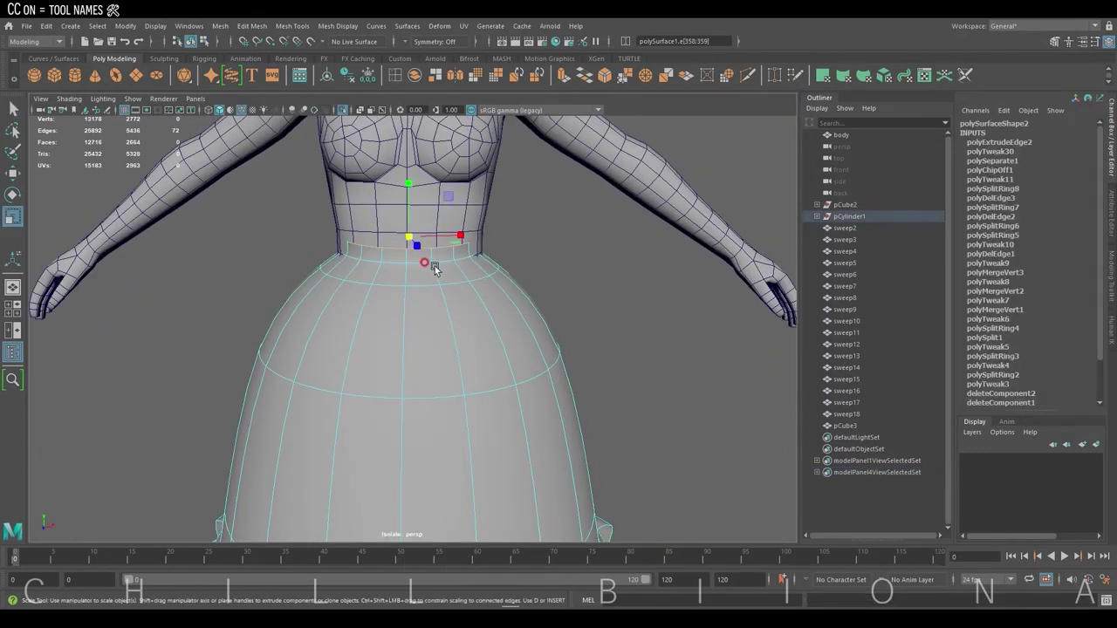
mouse_move(466, 238)
alt+mouse_down()
mouse_move(638, 257)
mouse_move(498, 256)
mouse_move(397, 238)
mouse_move(436, 244)
mouse_move(375, 288)
mouse_move(439, 271)
mouse_move(366, 266)
alt+mouse_up()
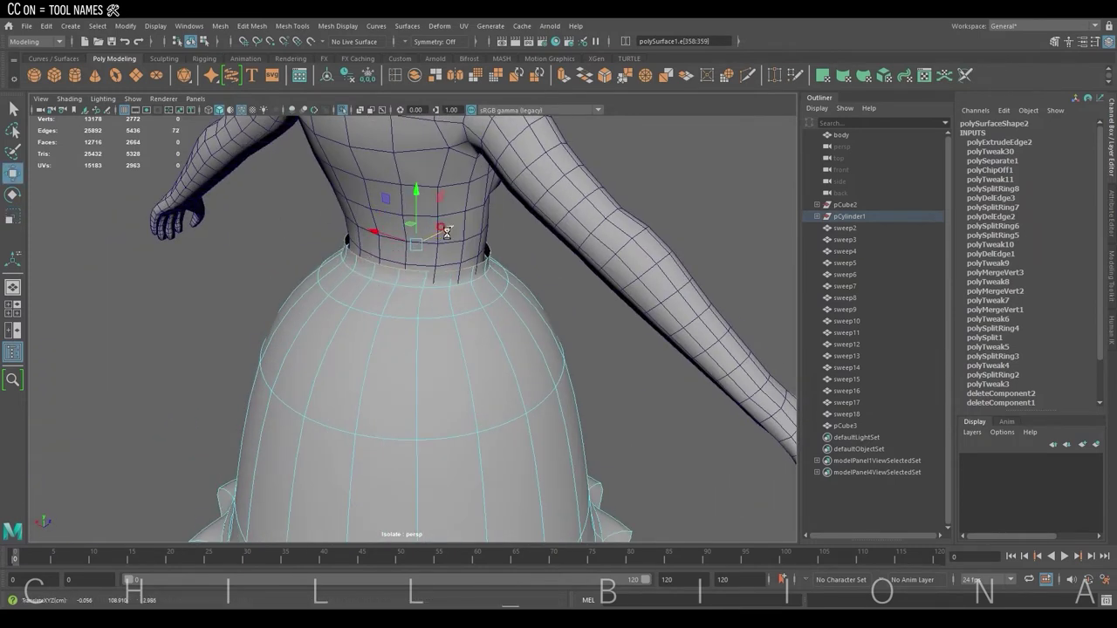
mouse_move(446, 232)
alt+mouse_down()
mouse_move(379, 282)
mouse_move(522, 272)
alt+mouse_up()
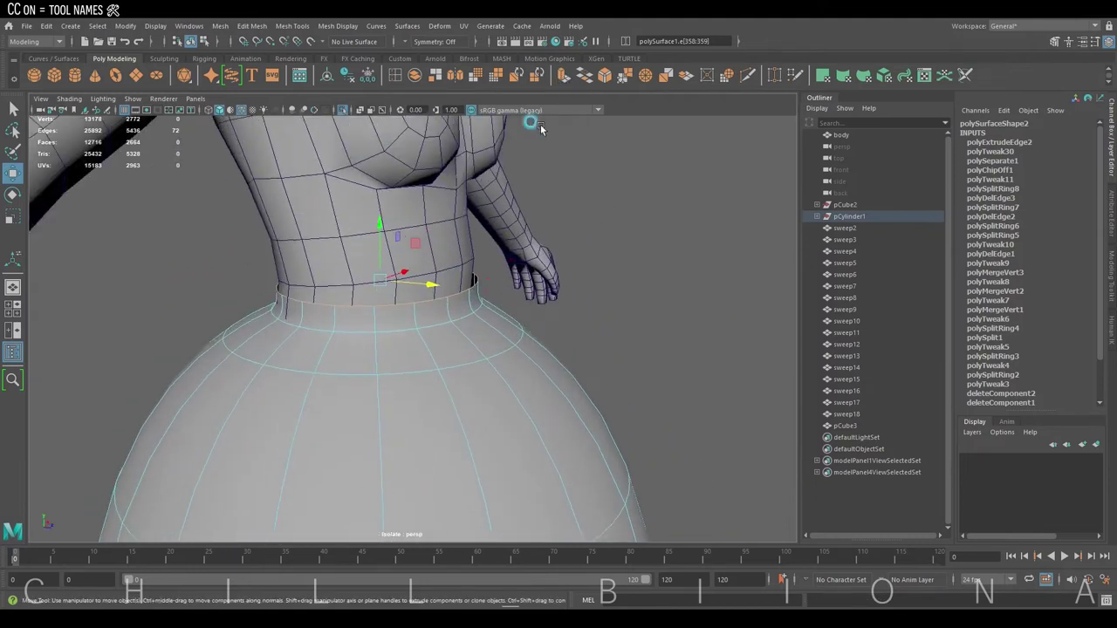
key(ctrl+e)
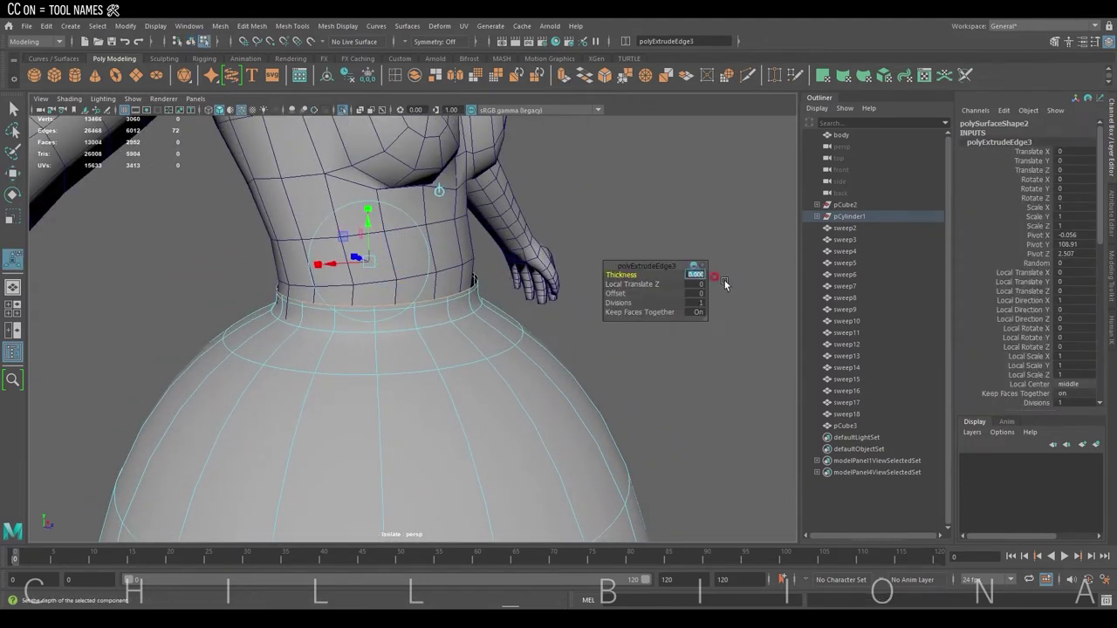
key(q)
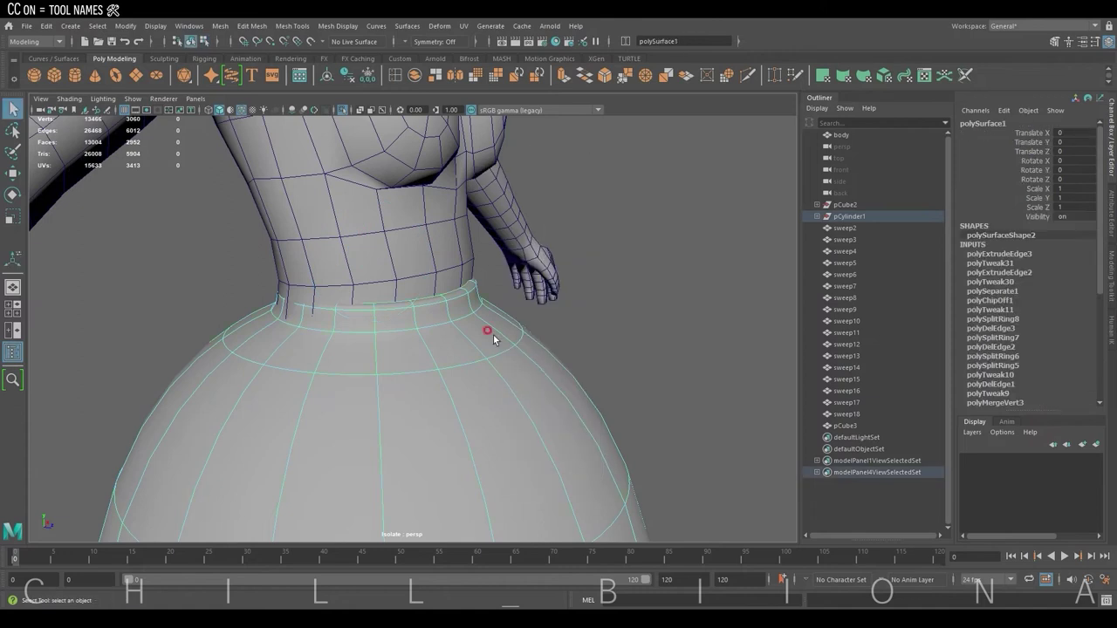
Insert an edge loop around the waistband
mouse_move(488, 331)
alt+mouse_down()
mouse_move(573, 297)
mouse_move(448, 304)
mouse_move(579, 304)
mouse_move(366, 294)
alt+mouse_up()
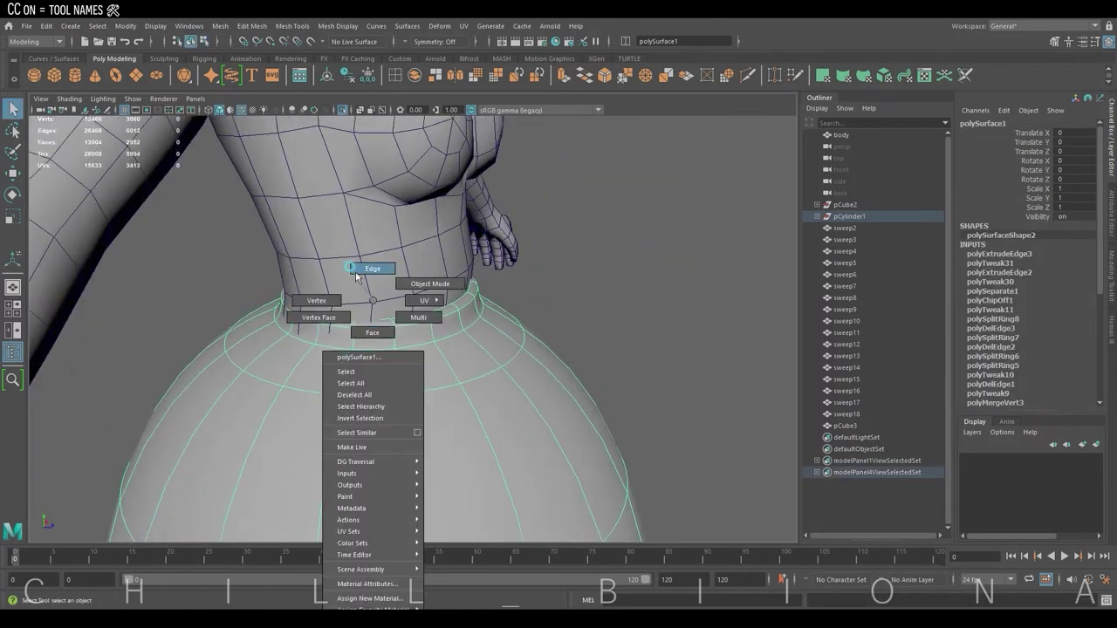
right_drag(366, 294, 366, 259)
double_click(370, 332)
mouse_move(406, 296)
alt+mouse_down()
mouse_move(417, 266)
mouse_move(467, 281)
alt+mouse_up()
key(r)
click(394, 75)
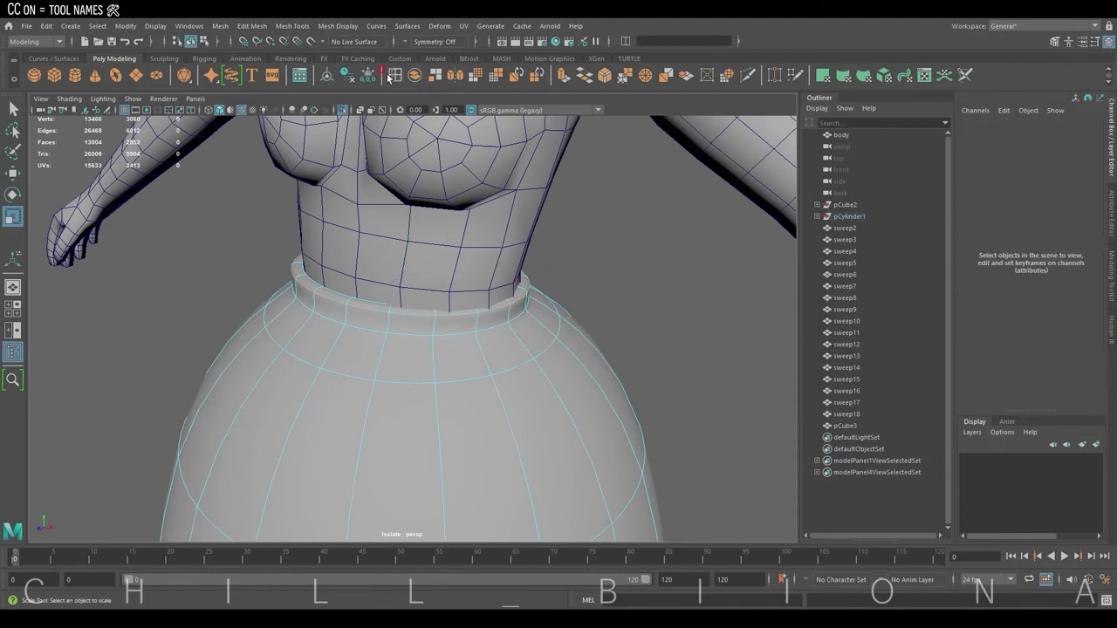
click(342, 318)
click(598, 224)
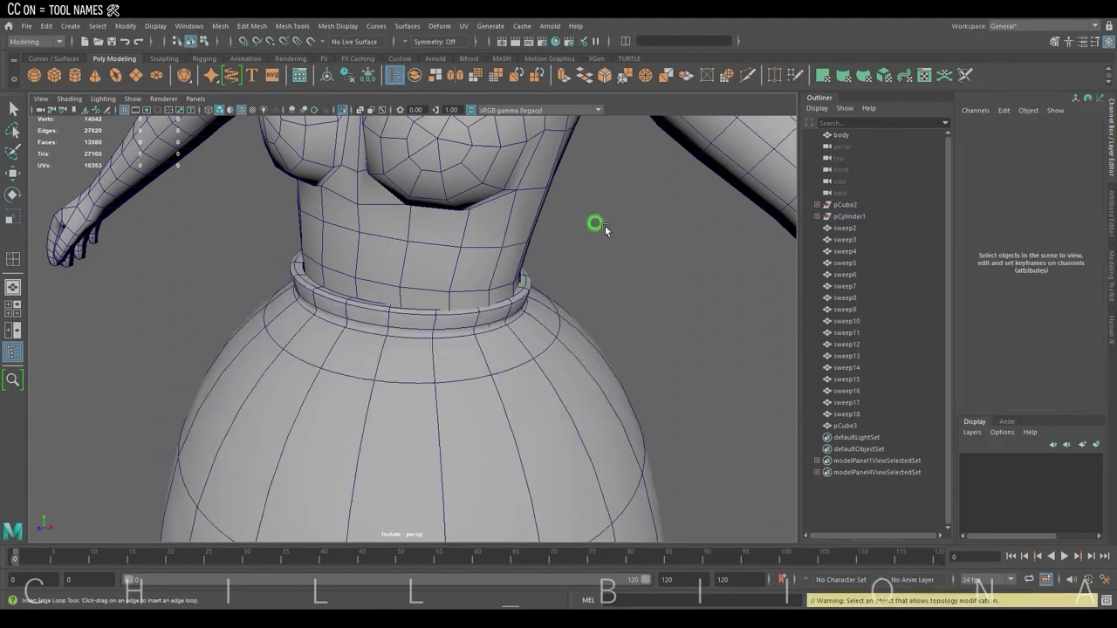
click(499, 329)
Scale the top ring of waistband vertices, then view the whole figure
key(w)
alt+drag(498, 329, 499, 303)
right_drag(437, 306, 438, 266)
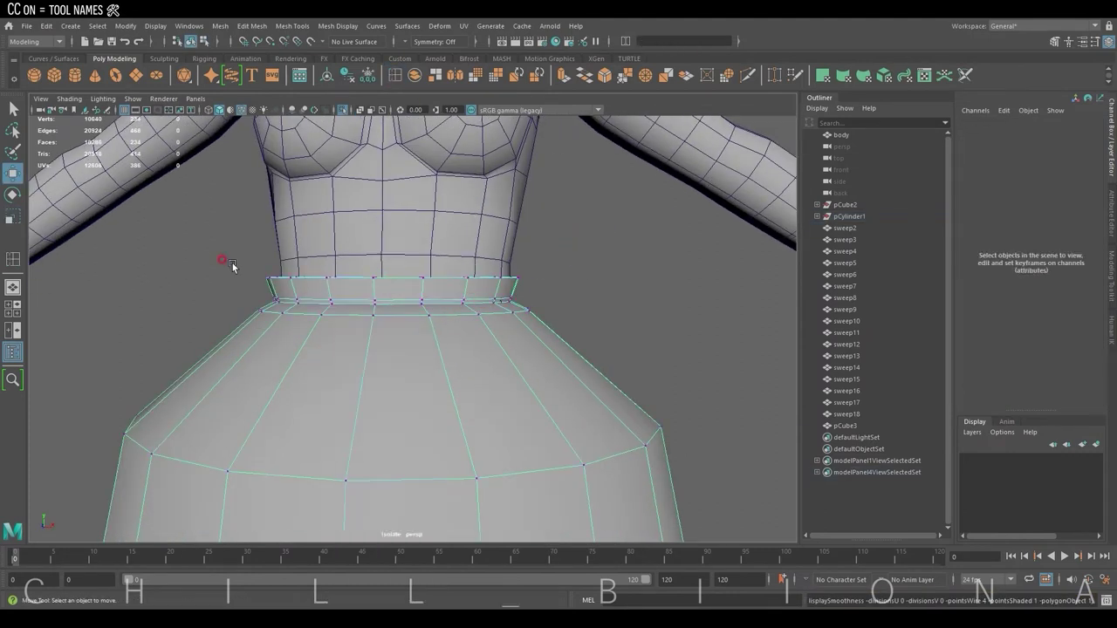
drag(232, 263, 511, 288)
key(r)
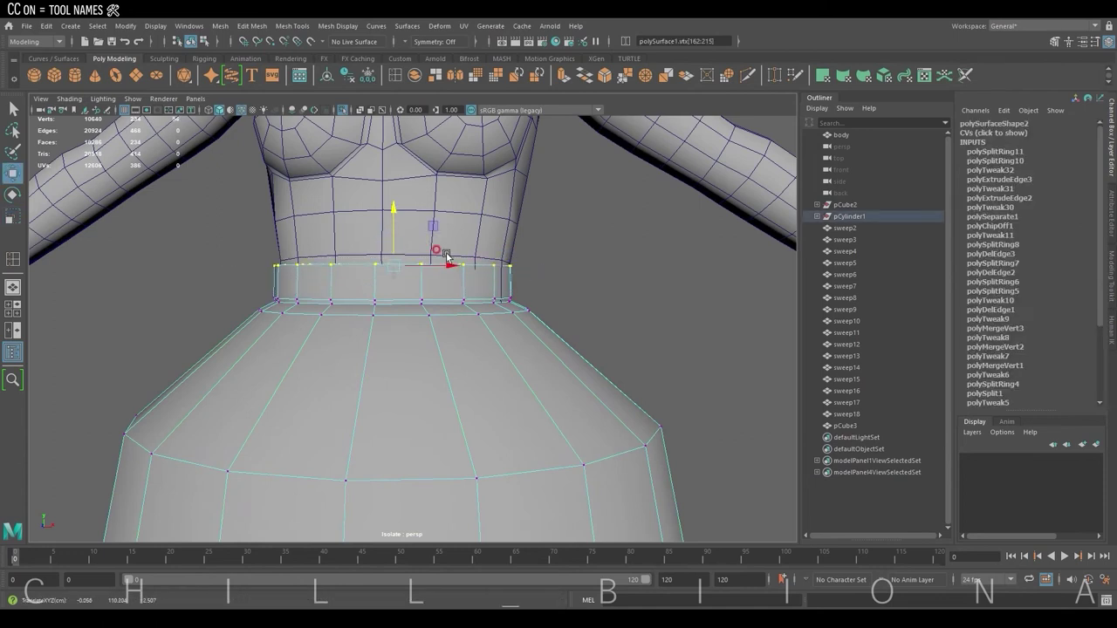
alt+right_drag(446, 255, 538, 259)
alt+drag(539, 259, 444, 262)
click(611, 218)
mouse_move(610, 219)
alt+right_down()
mouse_move(403, 281)
mouse_move(232, 309)
alt+right_up()
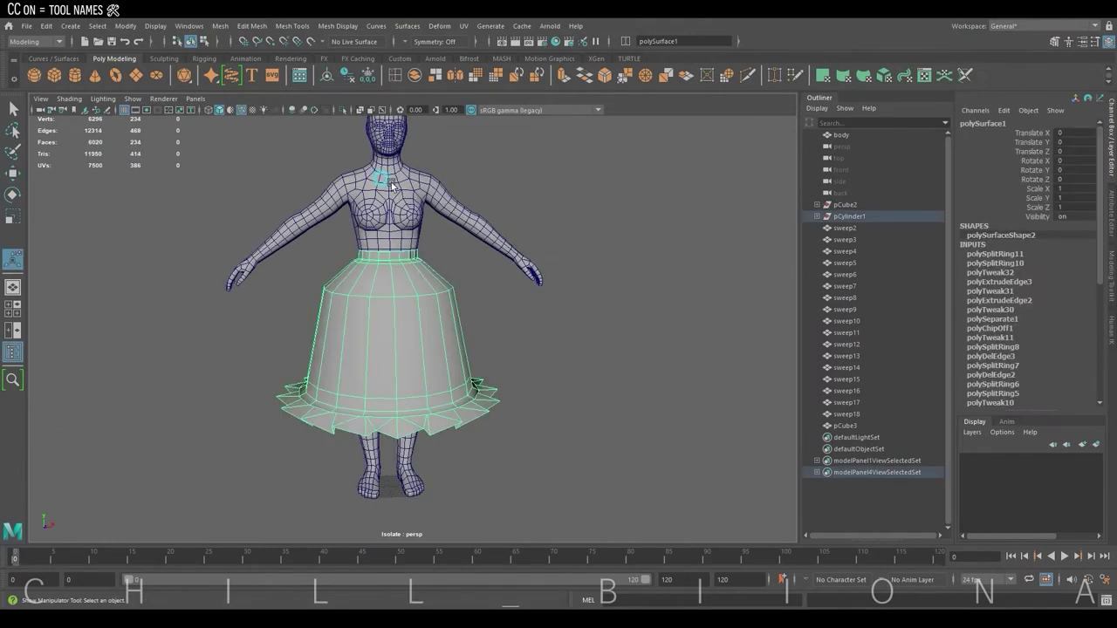
Thicken the skirt by extruding its faces inward by 0.6 and reverse its normals
scroll(530, 244, up, 5)
mouse_move(521, 274)
alt+mouse_down()
mouse_move(538, 297)
mouse_move(442, 194)
alt+mouse_up()
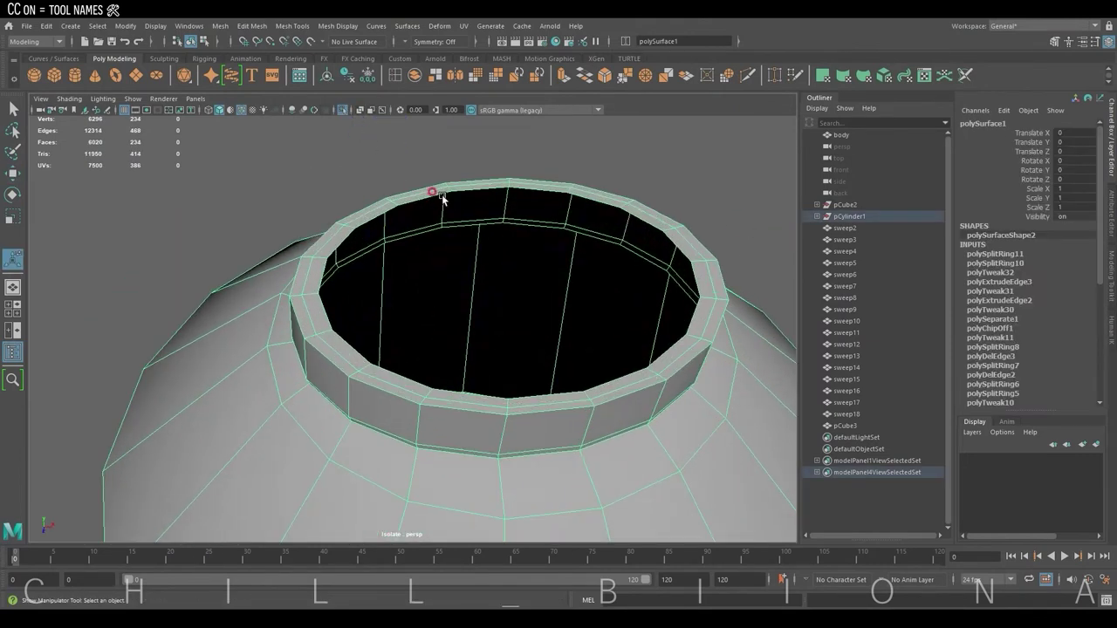
scroll(399, 224, down, 3)
click(564, 77)
drag(642, 284, 628, 284)
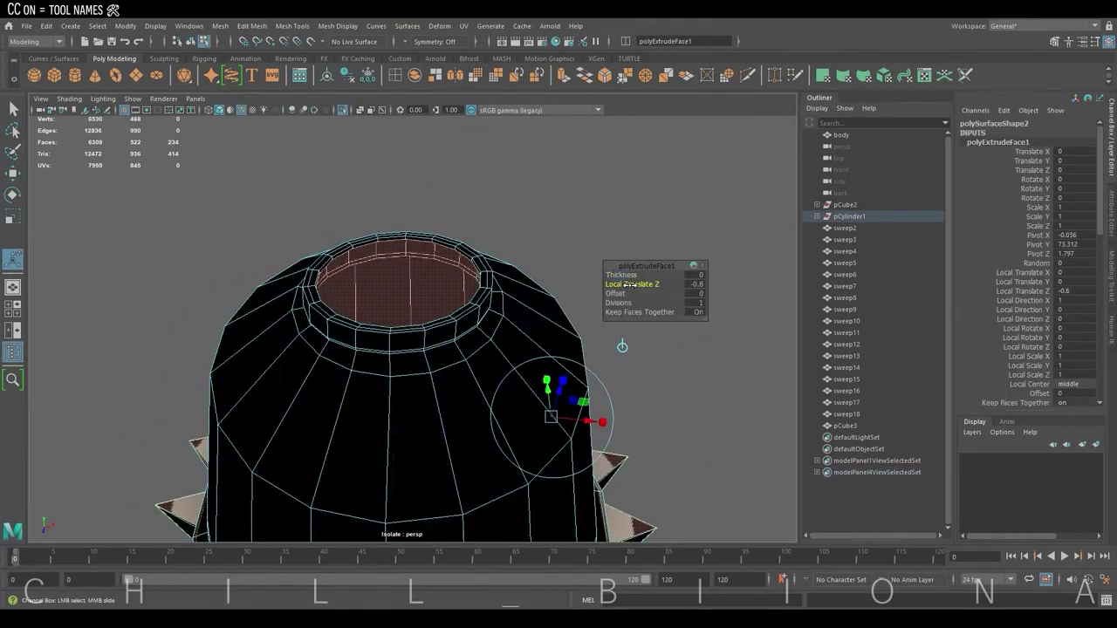
right_drag(541, 219, 579, 207)
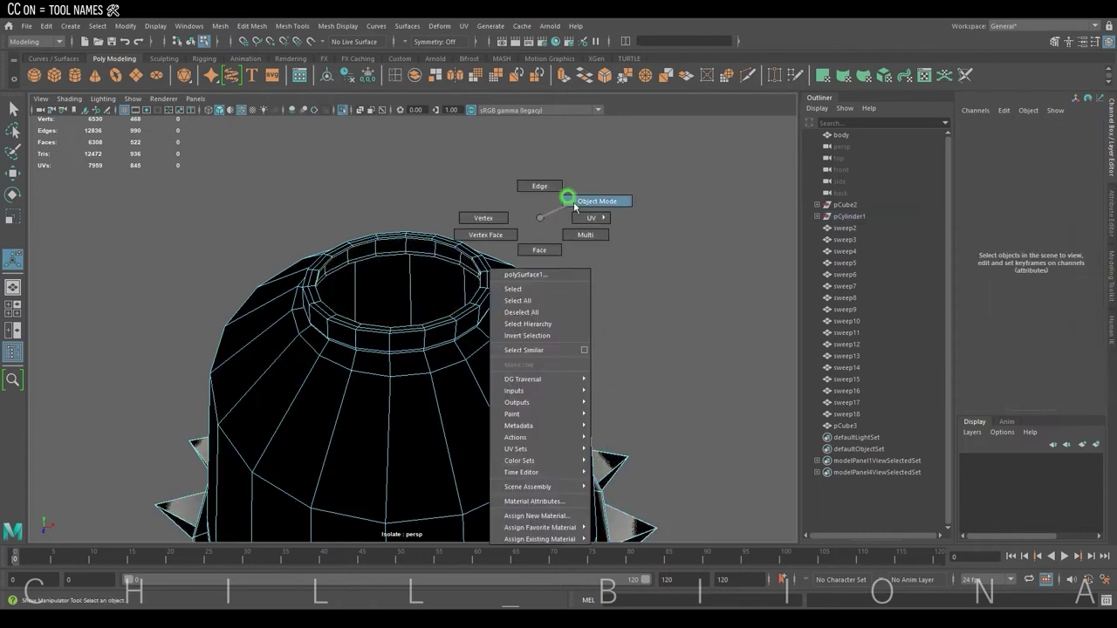
click(251, 25)
click(362, 85)
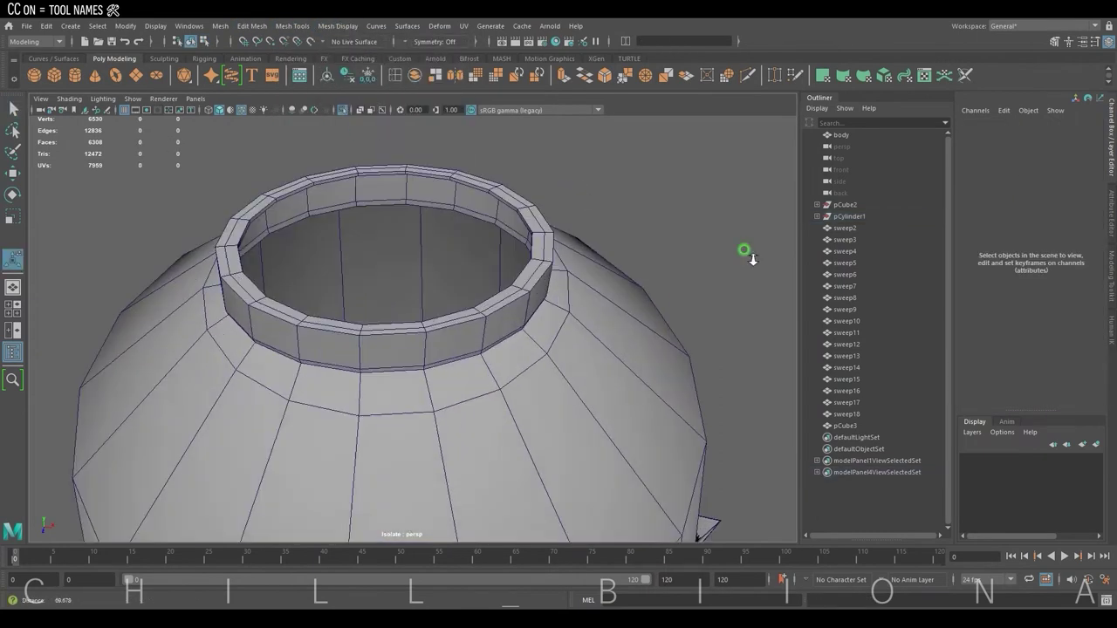
Delete the inner rim face loop and the two face rings around the top opening
scroll(428, 180, up, 5)
scroll(424, 165, up, 4)
click(316, 162)
double_click(317, 162)
key(Delete)
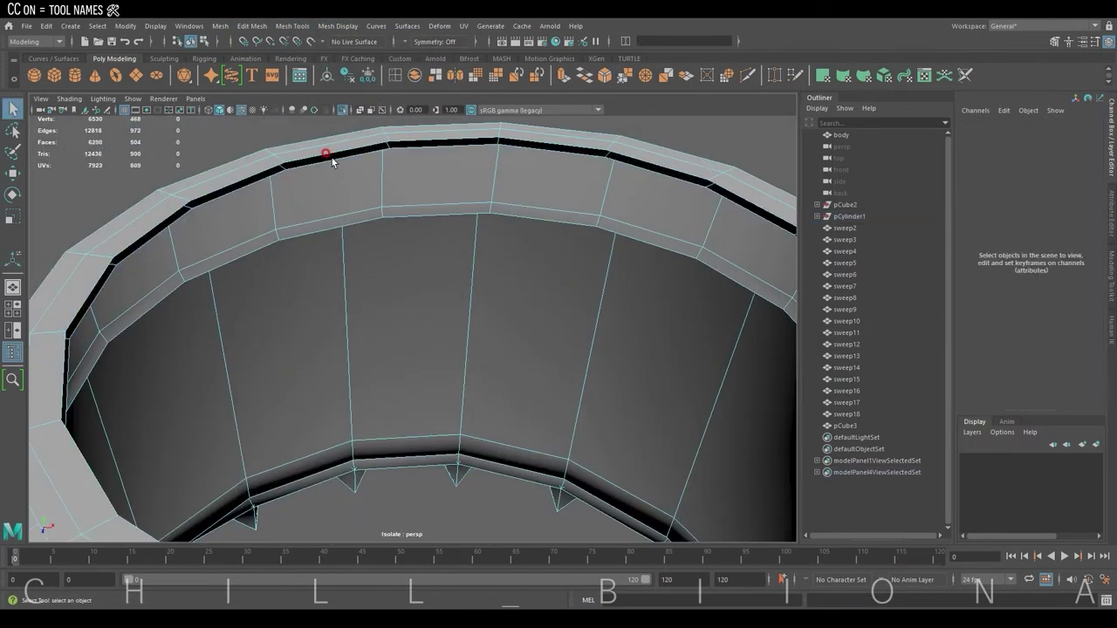
mouse_move(324, 149)
alt+mouse_down()
mouse_move(356, 232)
mouse_move(571, 342)
mouse_move(473, 279)
mouse_move(451, 212)
mouse_move(357, 244)
mouse_move(387, 291)
alt+mouse_up()
double_click(427, 300)
key(Delete)
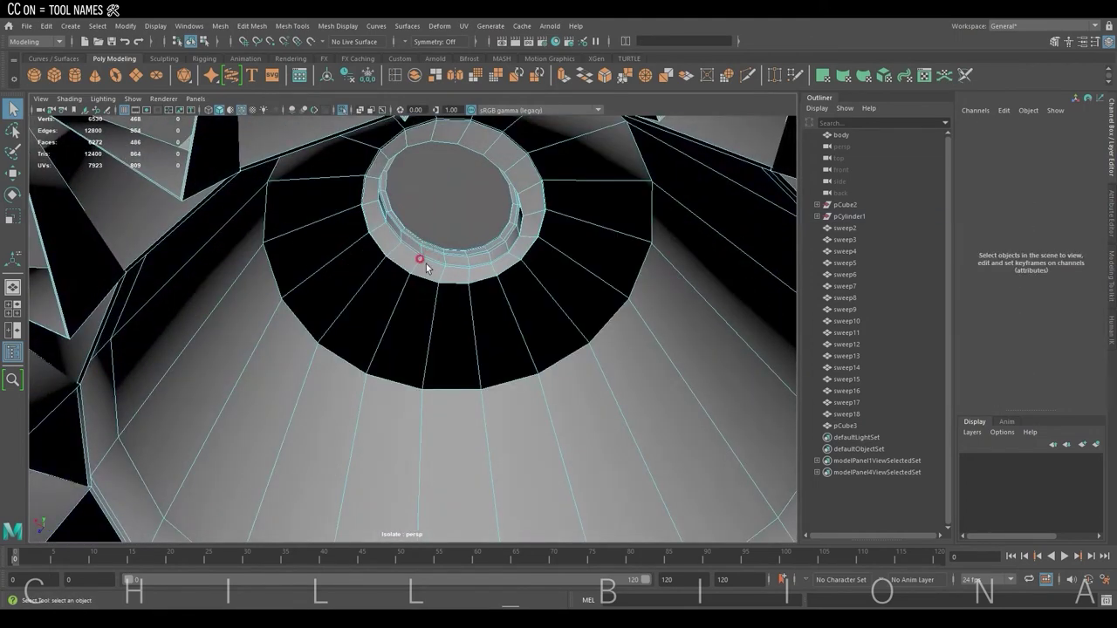
double_click(427, 258)
key(Delete)
Extrude the top opening's border edges inward
right_drag(476, 224, 523, 262)
click(564, 347)
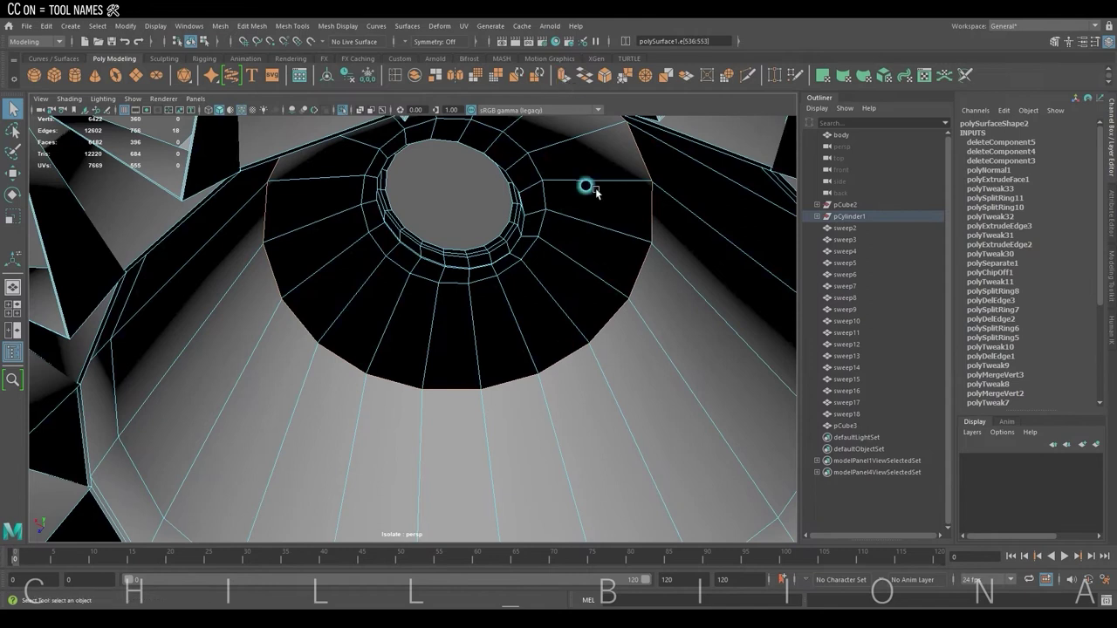
key(ctrl+e)
mouse_move(536, 250)
alt+mouse_down()
mouse_move(500, 335)
mouse_move(524, 369)
alt+mouse_up()
Smooth the skirt and select a hem frill edge for moving
key(3)
scroll(524, 288, up, 2)
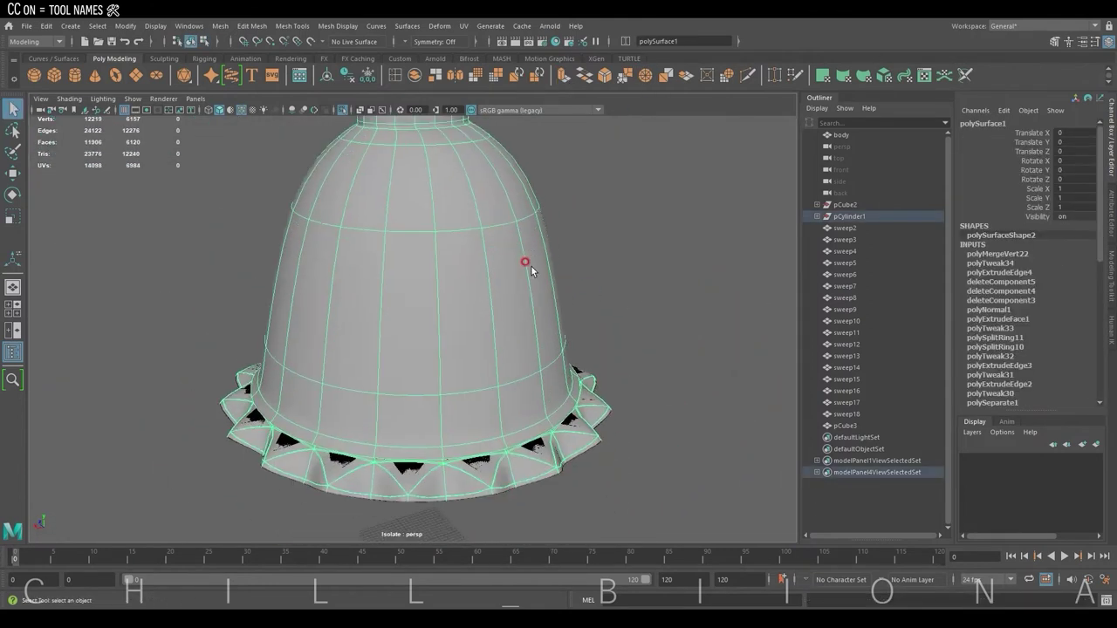
scroll(531, 265, up, 5)
key(w)
right_drag(264, 413, 279, 424)
click(275, 412)
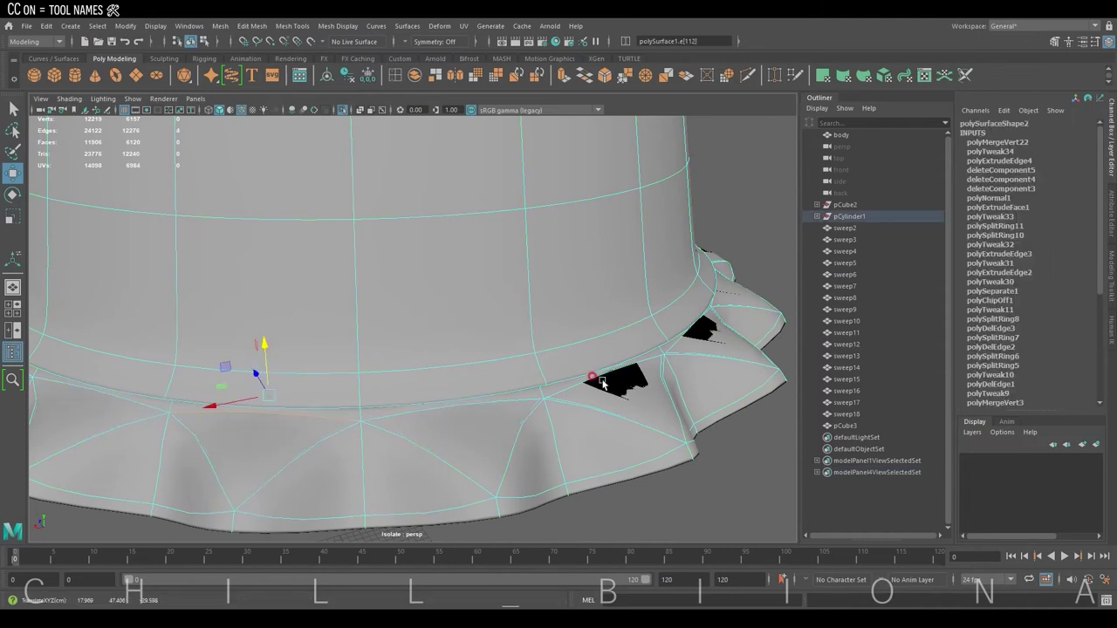
mouse_move(593, 339)
alt+mouse_down()
mouse_move(472, 323)
mouse_move(535, 299)
mouse_move(576, 306)
alt+mouse_up()
Select and adjust several more frill edges around the hem
click(654, 306)
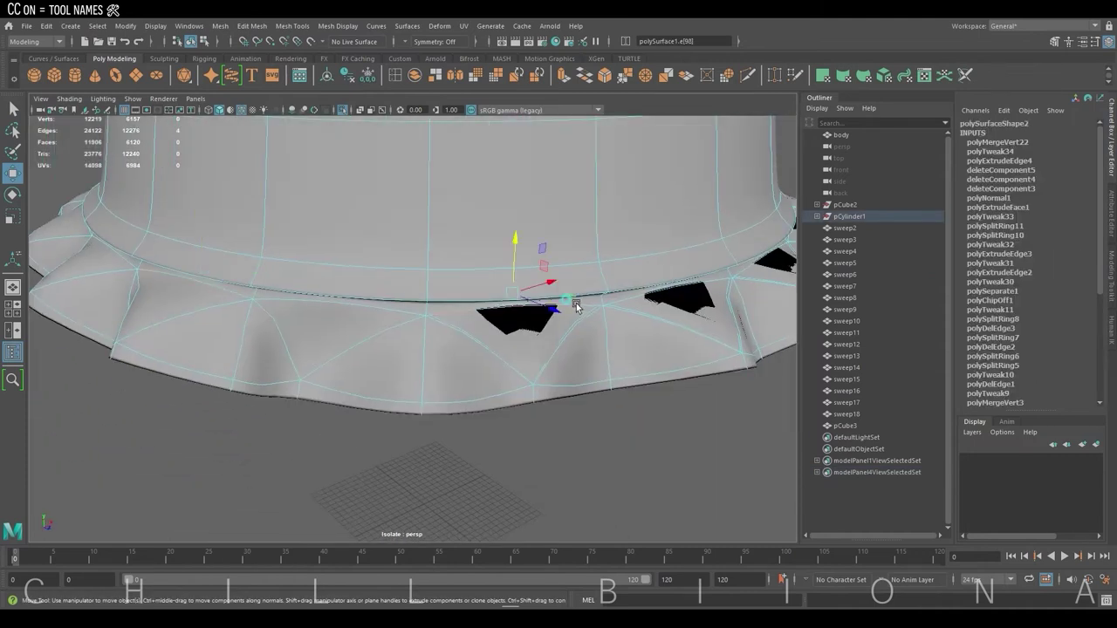
alt+drag(519, 269, 572, 263)
click(571, 264)
alt+drag(632, 232, 528, 224)
click(602, 220)
alt+drag(602, 219, 563, 224)
scroll(563, 225, down, 5)
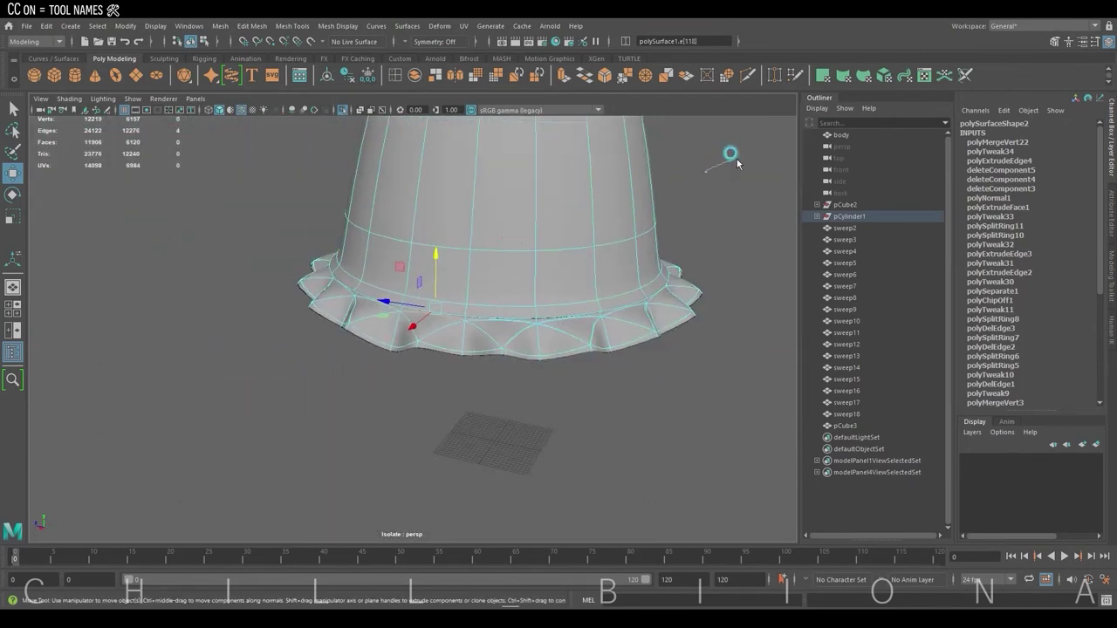
Return to object mode, clear the selection and view the whole skirt
key(F8)
mouse_move(728, 157)
alt+mouse_down()
mouse_move(590, 210)
mouse_move(425, 157)
alt+mouse_up()
click(610, 299)
scroll(611, 299, down, 3)
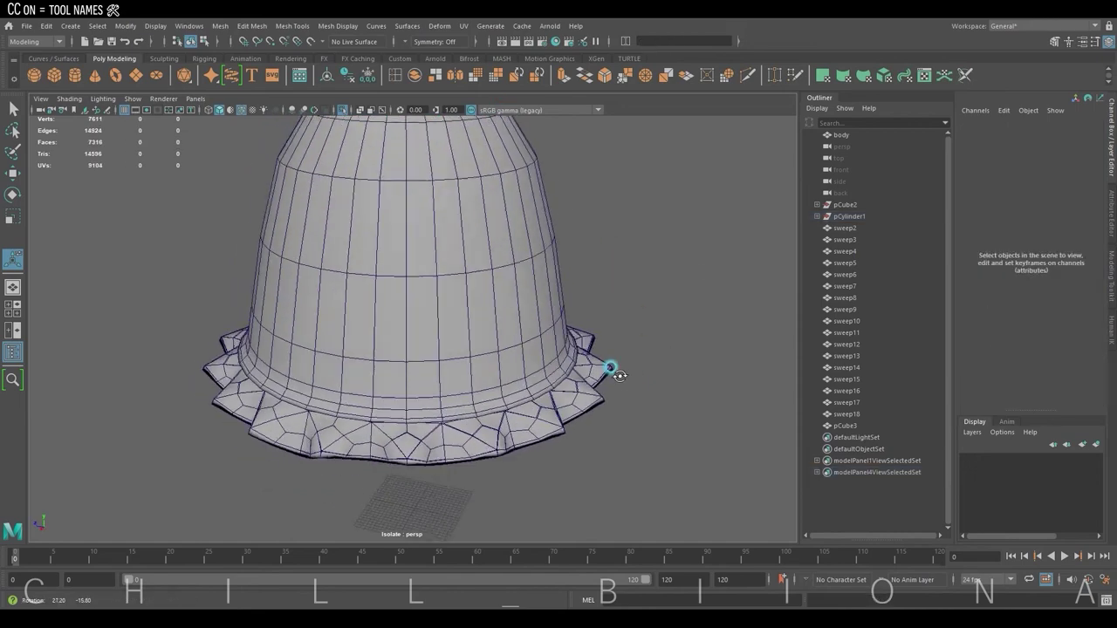
scroll(648, 332, down, 3)
alt+drag(648, 331, 386, 306)
Show the full model and smooth the bodice-peplum piece pCube3
click(346, 111)
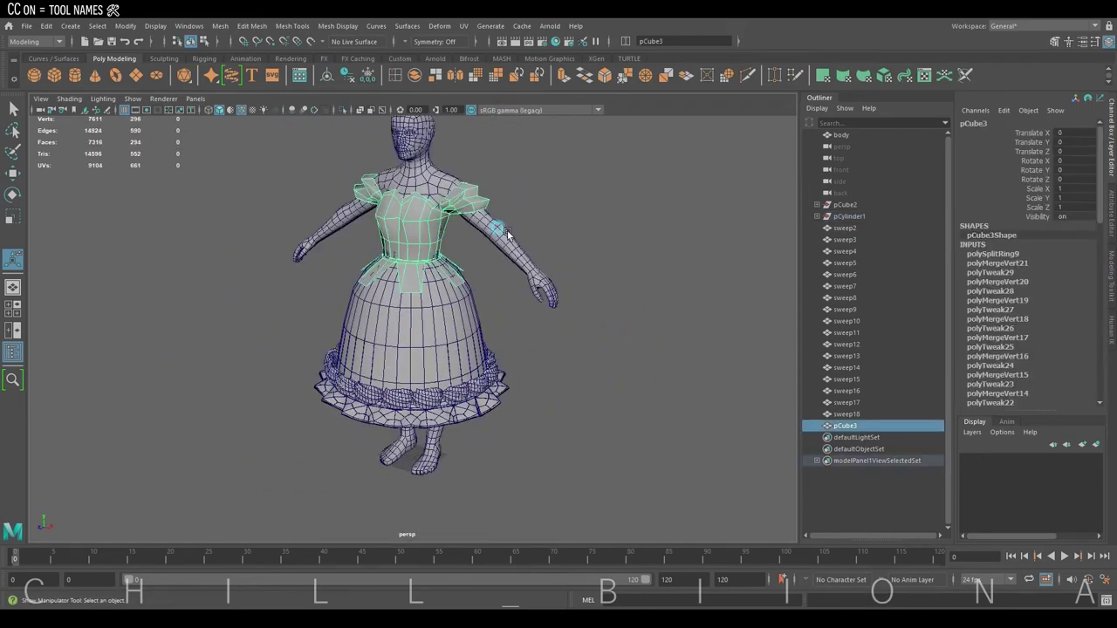
key(f)
click(453, 288)
click(461, 291)
scroll(561, 312, up, 3)
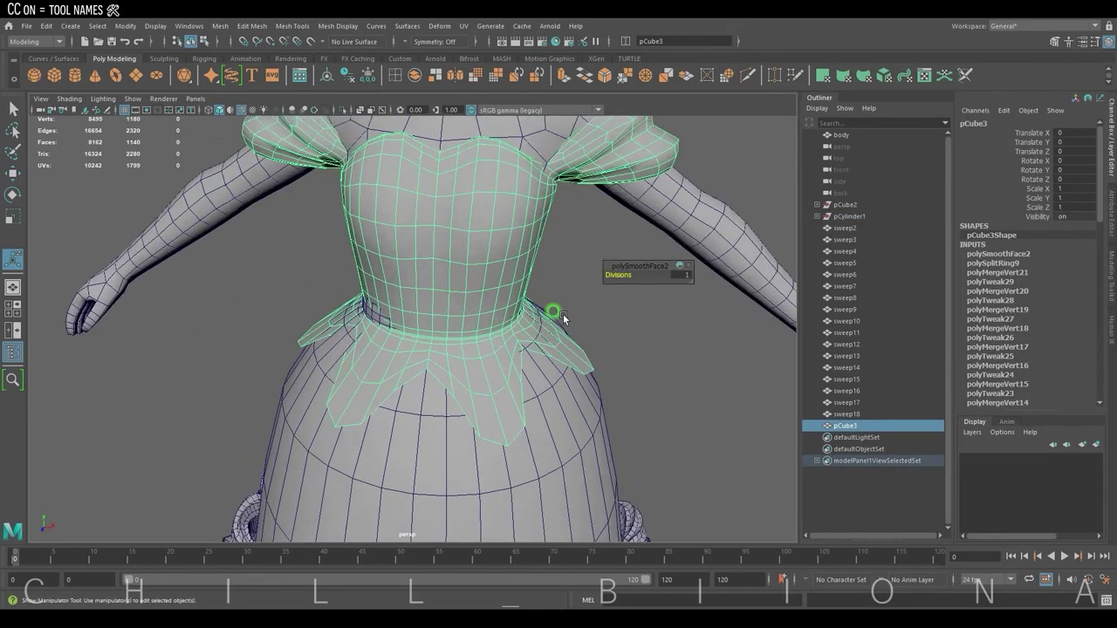
scroll(411, 374, up, 3)
Select the skirt's waist edge ring, toggling X-ray on and back off
alt+drag(561, 386, 365, 311)
key(w)
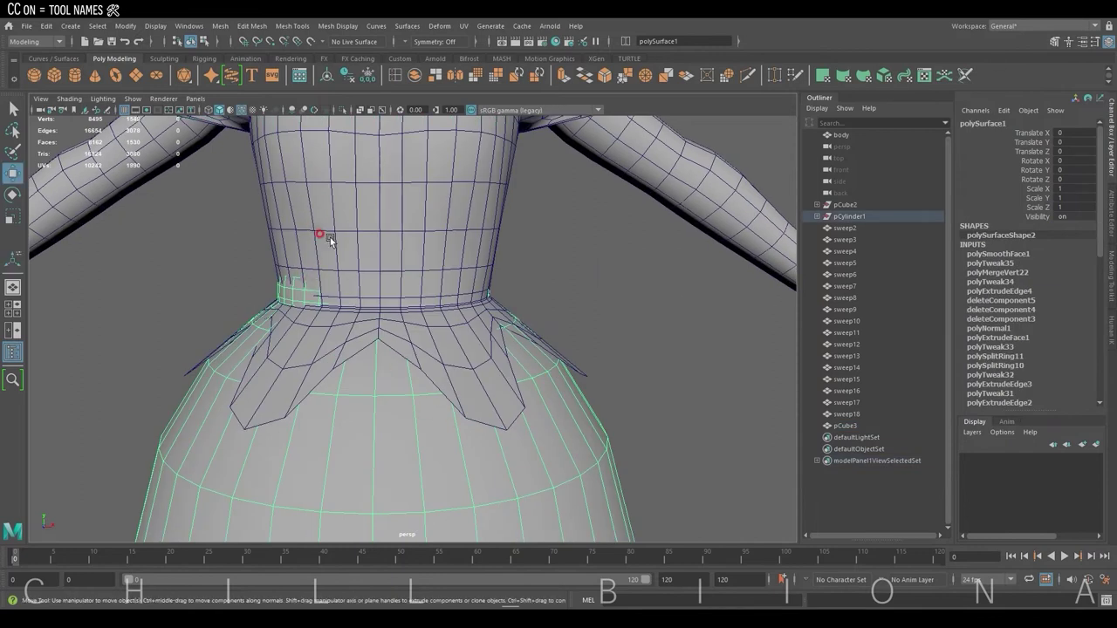
right_drag(297, 283, 301, 295)
double_click(370, 303)
key(alt+x)
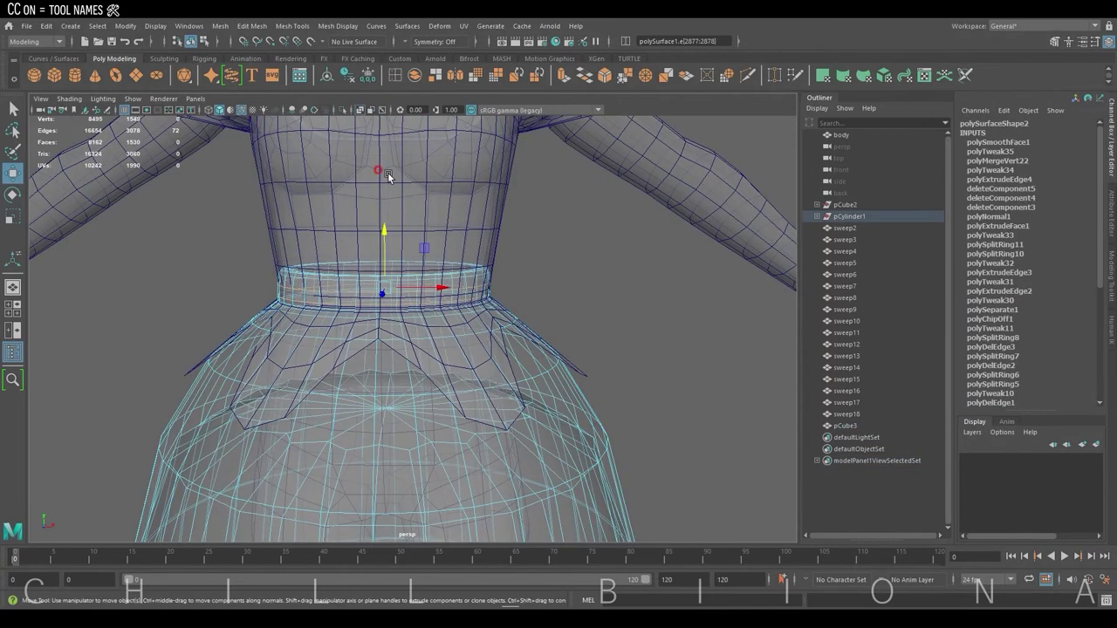
click(359, 113)
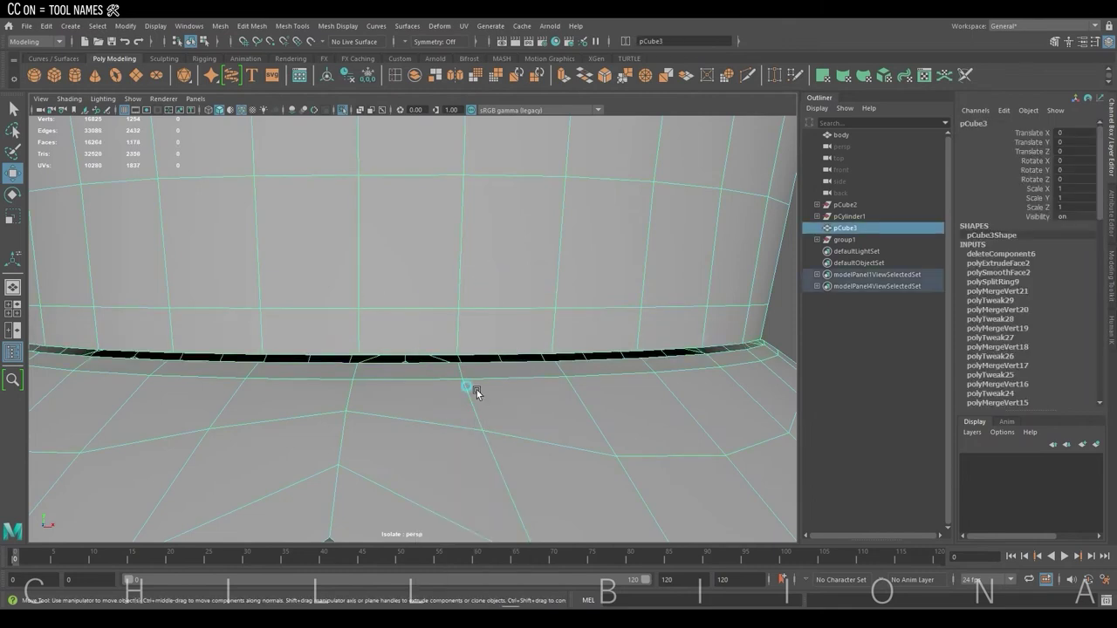
Separate the peplum and extrude its faces to give it thickness
click(219, 25)
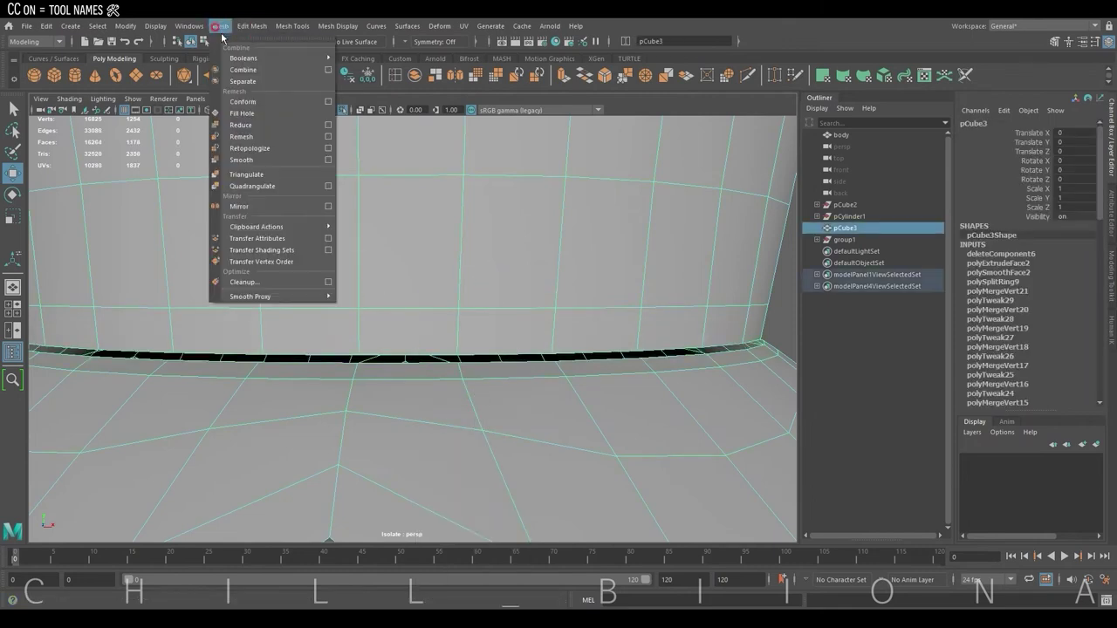
click(244, 78)
click(699, 286)
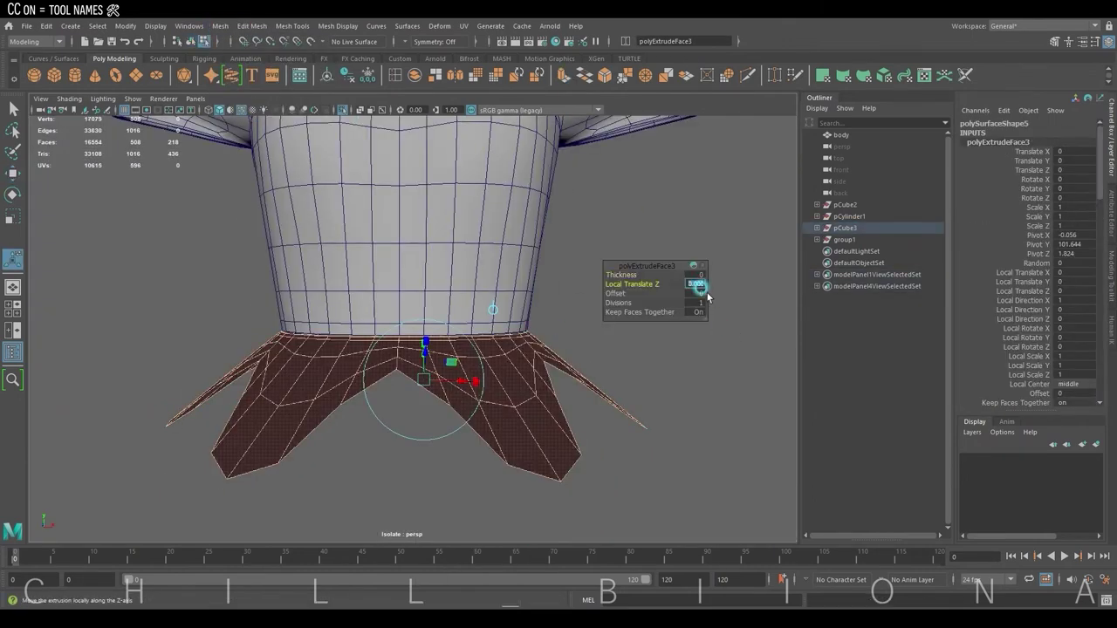
key(Return)
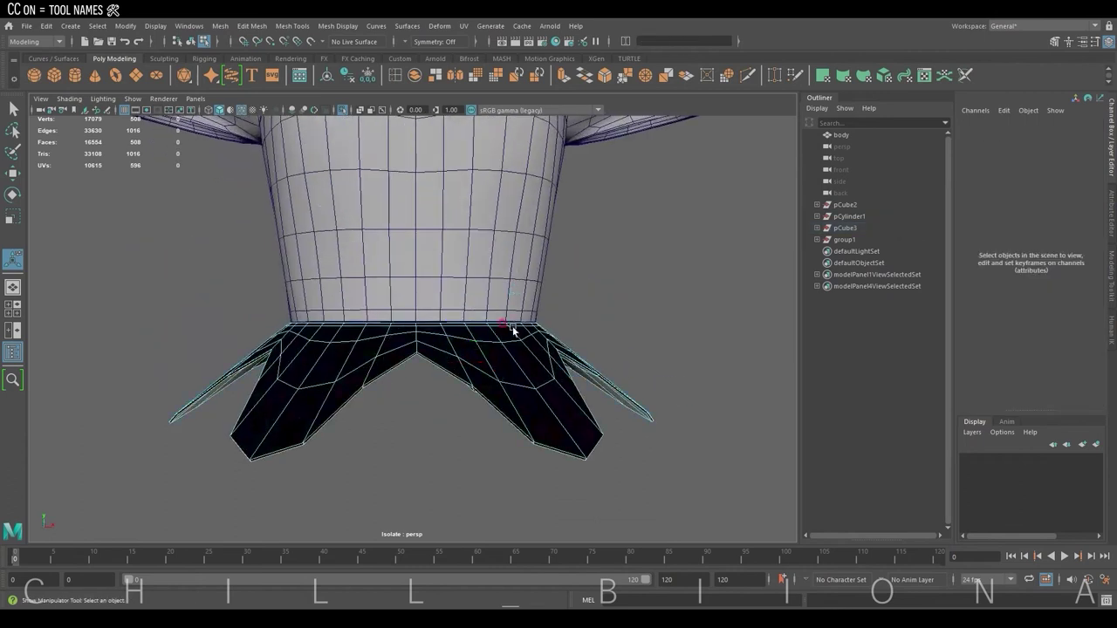
key(q)
Reverse the peplum's normals and isolate it in the view
click(281, 27)
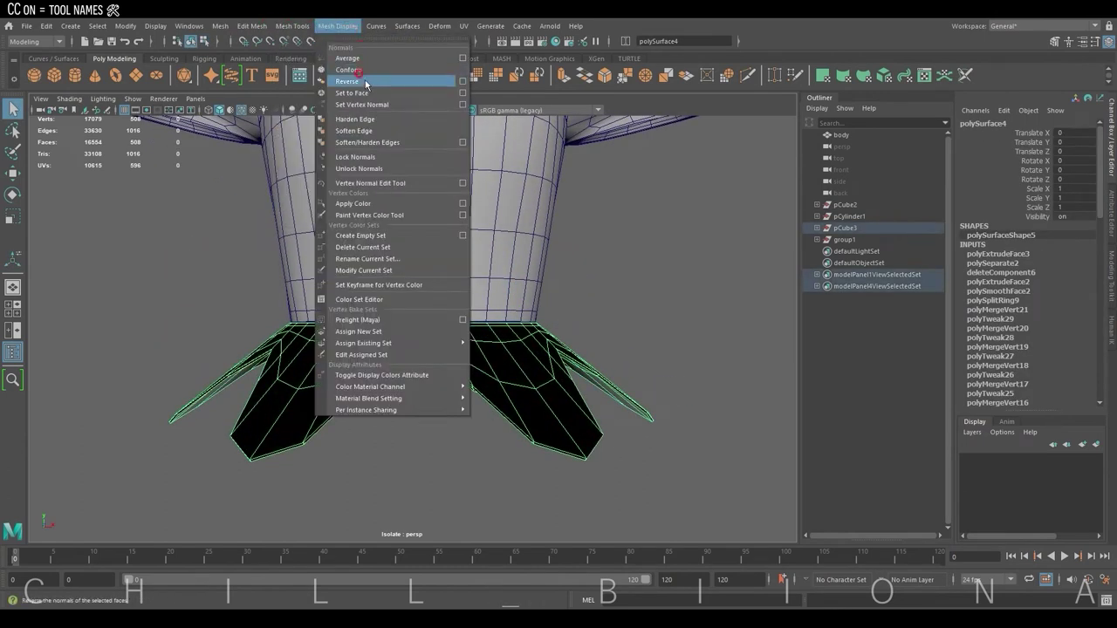
click(349, 77)
click(341, 113)
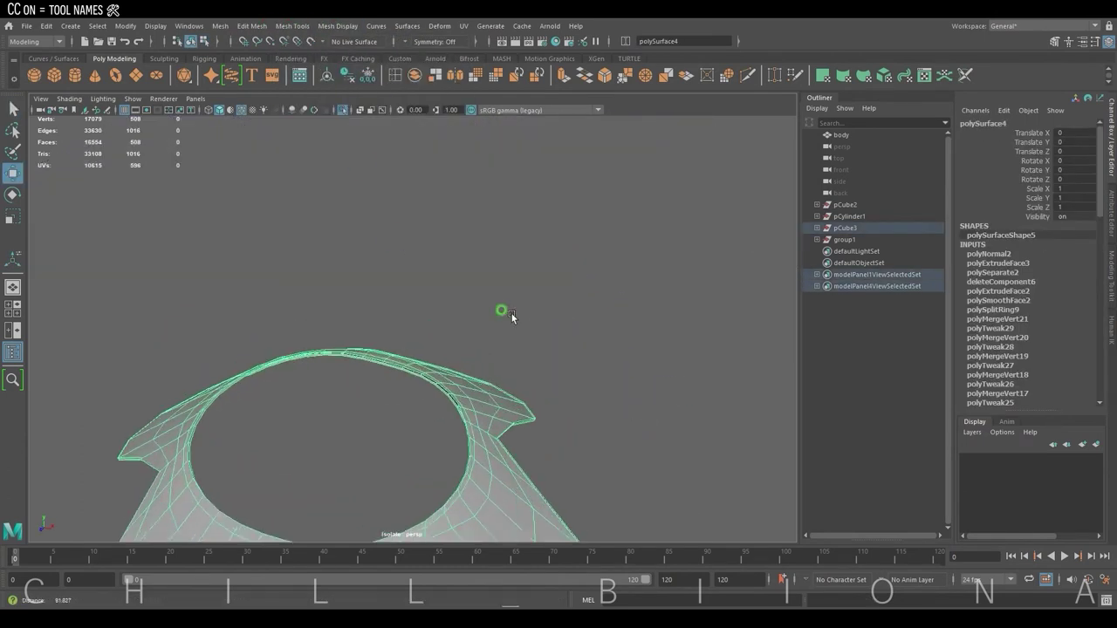
mouse_move(501, 312)
alt+mouse_down()
mouse_move(501, 195)
mouse_move(498, 341)
mouse_move(369, 267)
alt+mouse_up()
Delete the strips of faces along the peplum's top rim
click(486, 209)
key(w)
double_click(301, 292)
key(Delete)
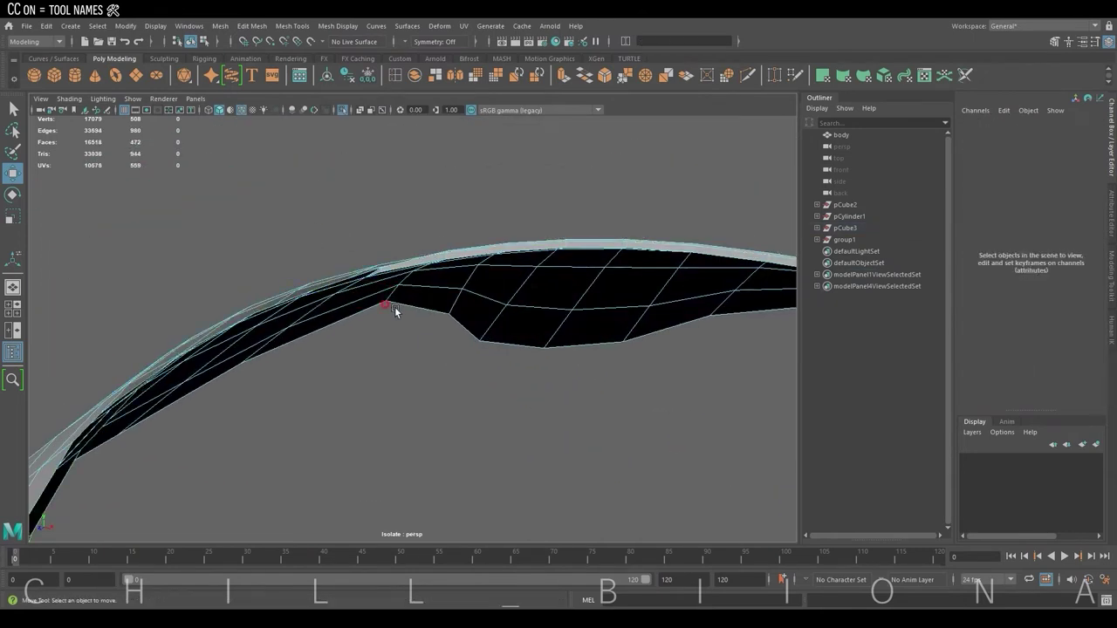
mouse_move(394, 307)
alt+mouse_down()
mouse_move(450, 322)
mouse_move(467, 290)
mouse_move(398, 327)
mouse_move(352, 211)
alt+mouse_up()
click(450, 322)
key(Delete)
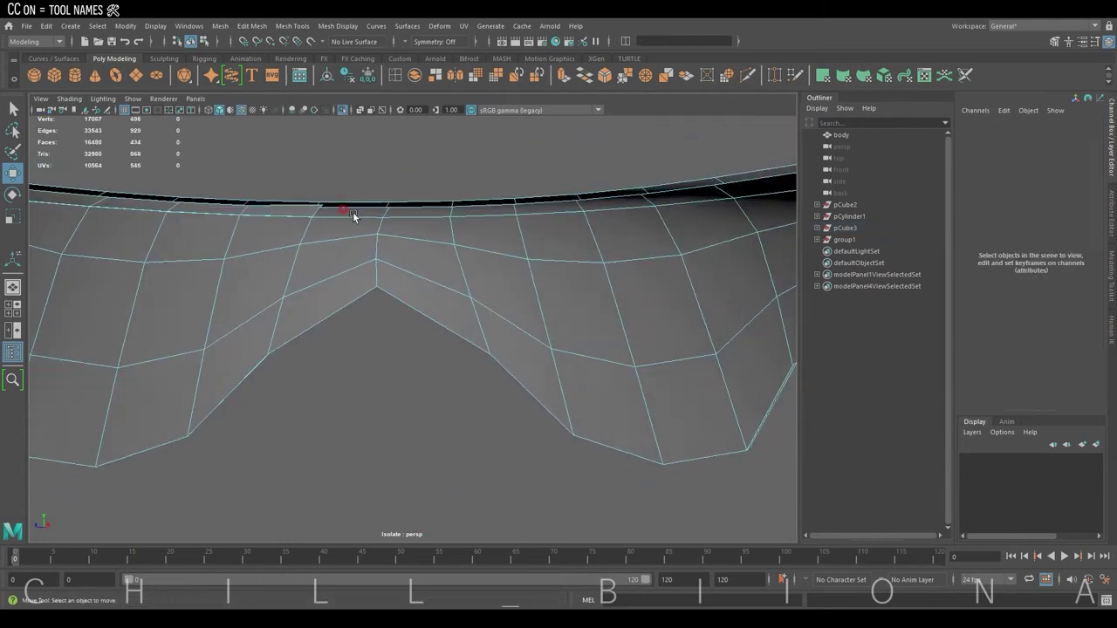
double_click(465, 217)
key(Delete)
Select the edge loop around the peplum's rim opening
mouse_move(661, 336)
alt+mouse_down()
mouse_move(472, 328)
mouse_move(424, 369)
alt+mouse_up()
right_drag(337, 325, 349, 267)
click(329, 340)
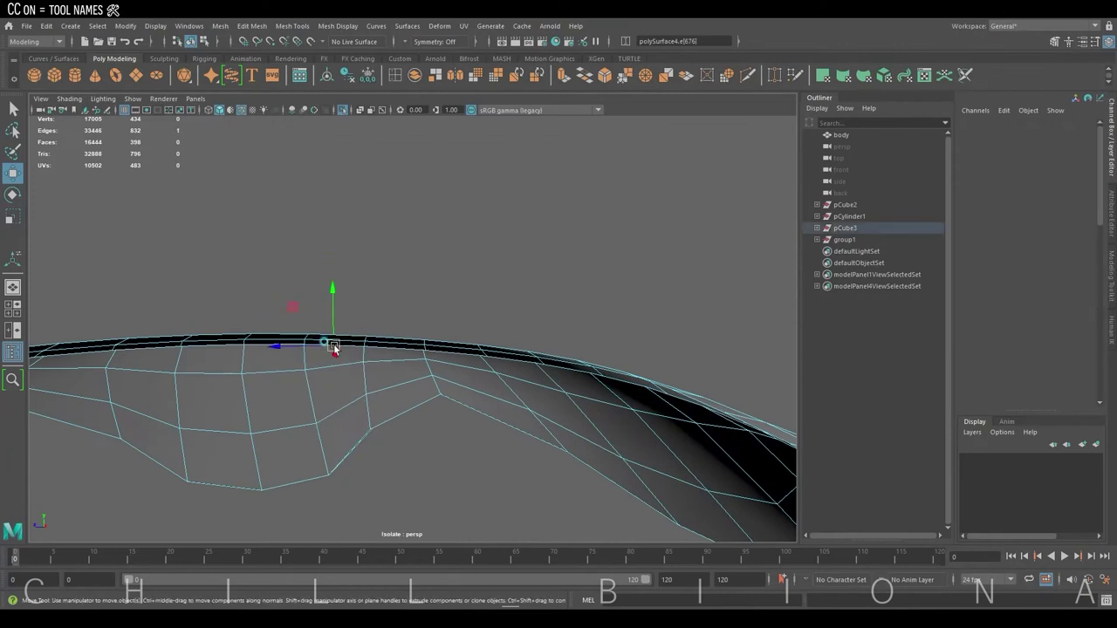
double_click(488, 384)
alt+drag(491, 387, 349, 367)
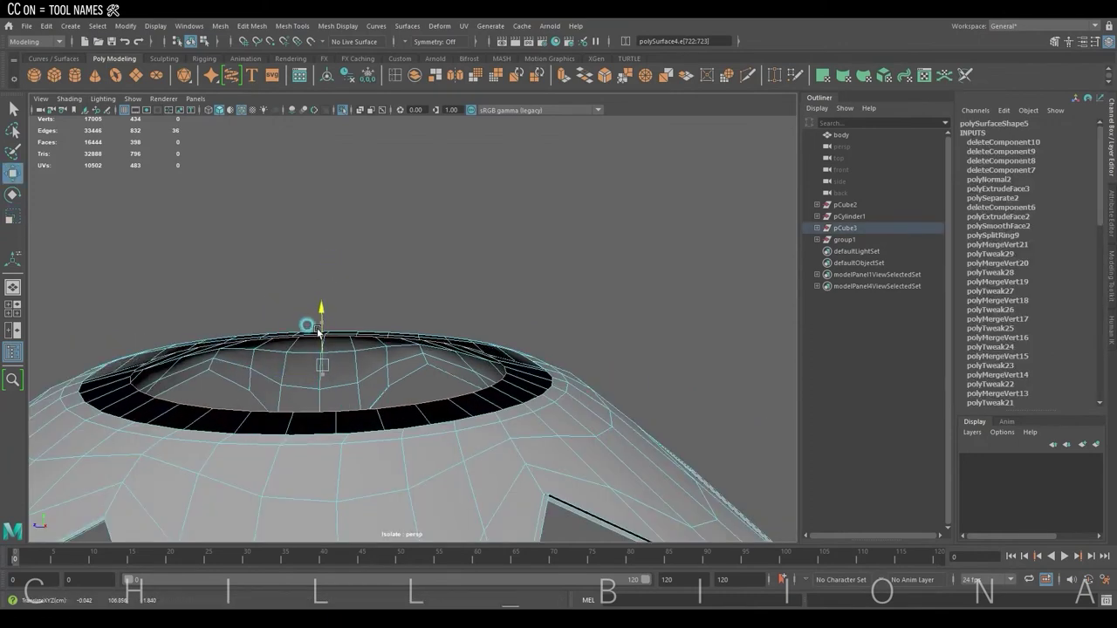
click(578, 382)
Extrude the peplum's top border edge loop upward
mouse_move(613, 404)
alt+mouse_down()
mouse_move(525, 443)
mouse_move(495, 362)
mouse_move(422, 362)
alt+mouse_up()
click(422, 362)
right_drag(352, 403, 351, 285)
double_click(356, 403)
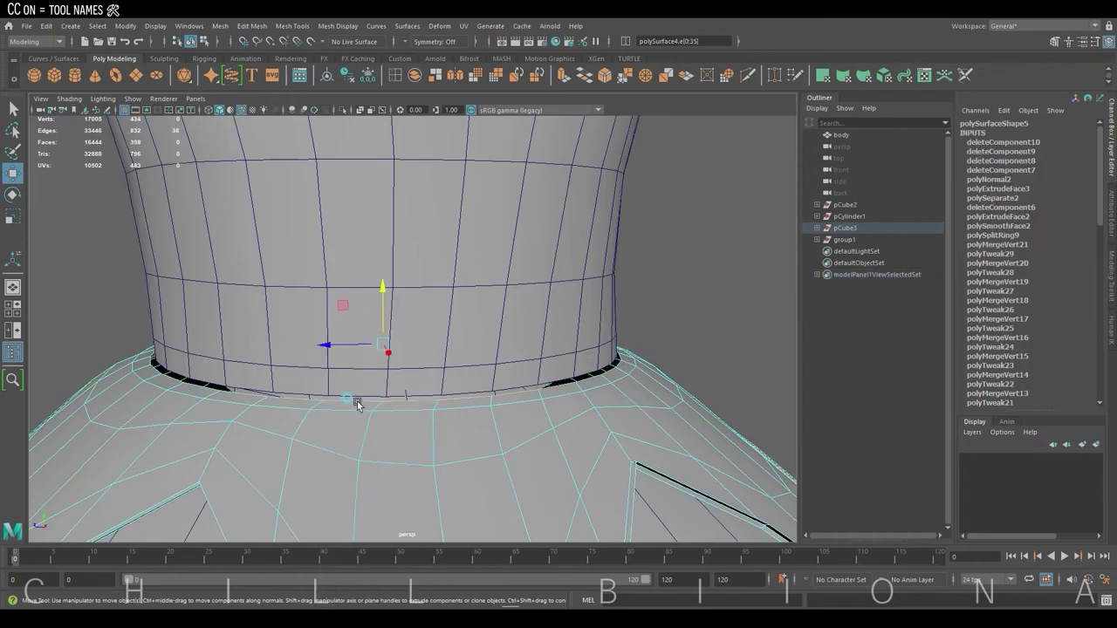
click(559, 75)
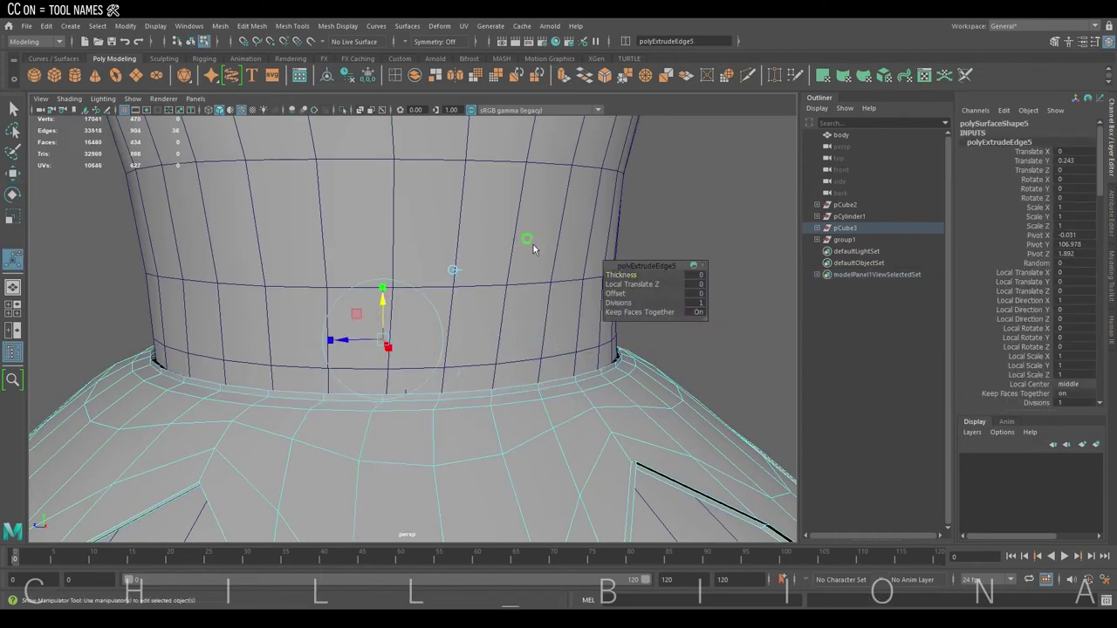
key(F8)
Combine the bodice and peplum into one mesh
shift+click(536, 424)
click(220, 25)
click(236, 55)
Clear the combined mesh's history and isolate the waistband face loop
click(340, 77)
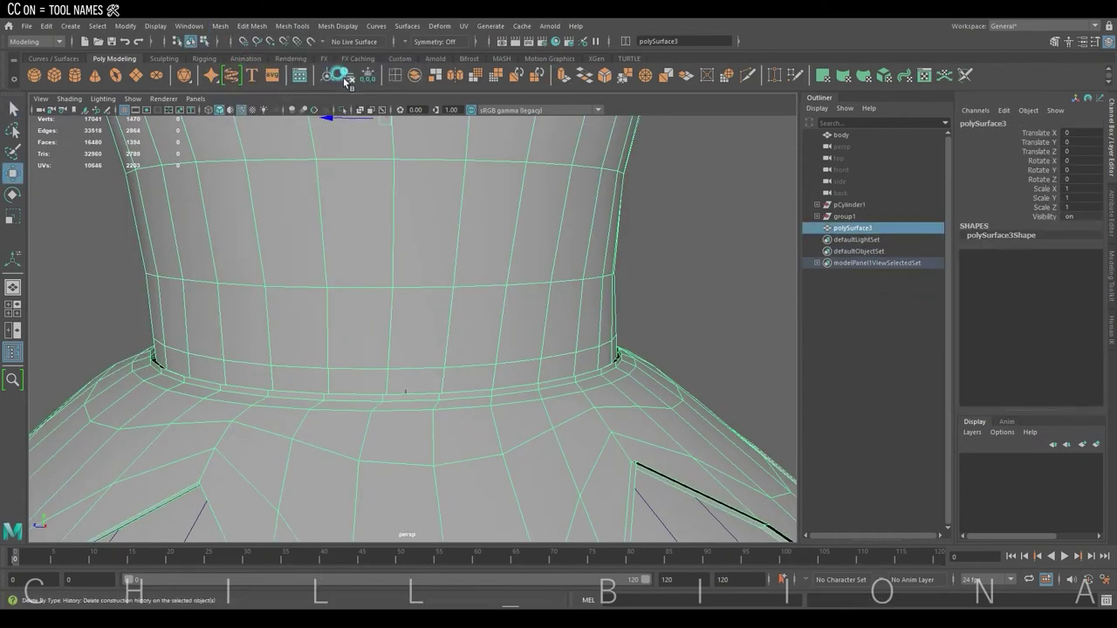
click(336, 110)
key(F9)
scroll(524, 309, up, 5)
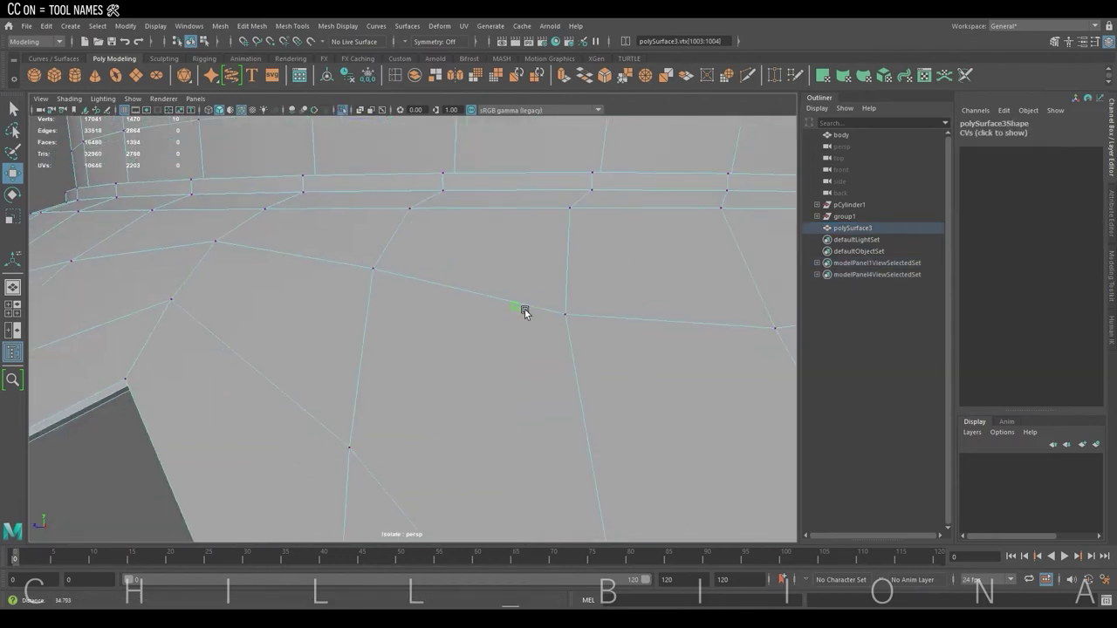
scroll(235, 356, down, 2)
key(F11)
click(244, 358)
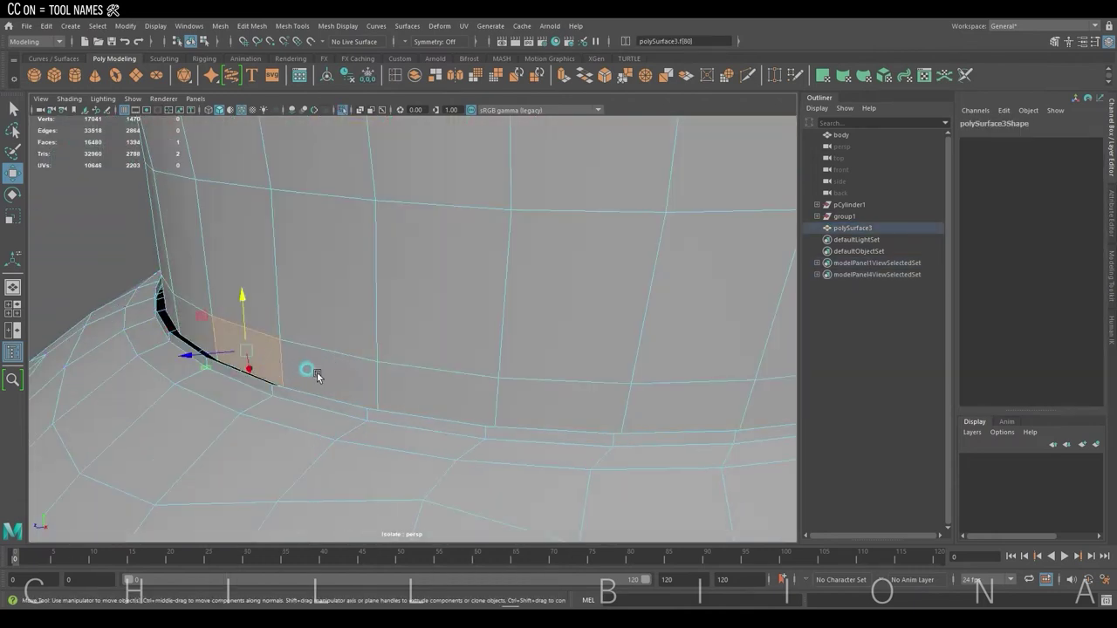
shift+double_click(258, 387)
click(341, 110)
key(F9)
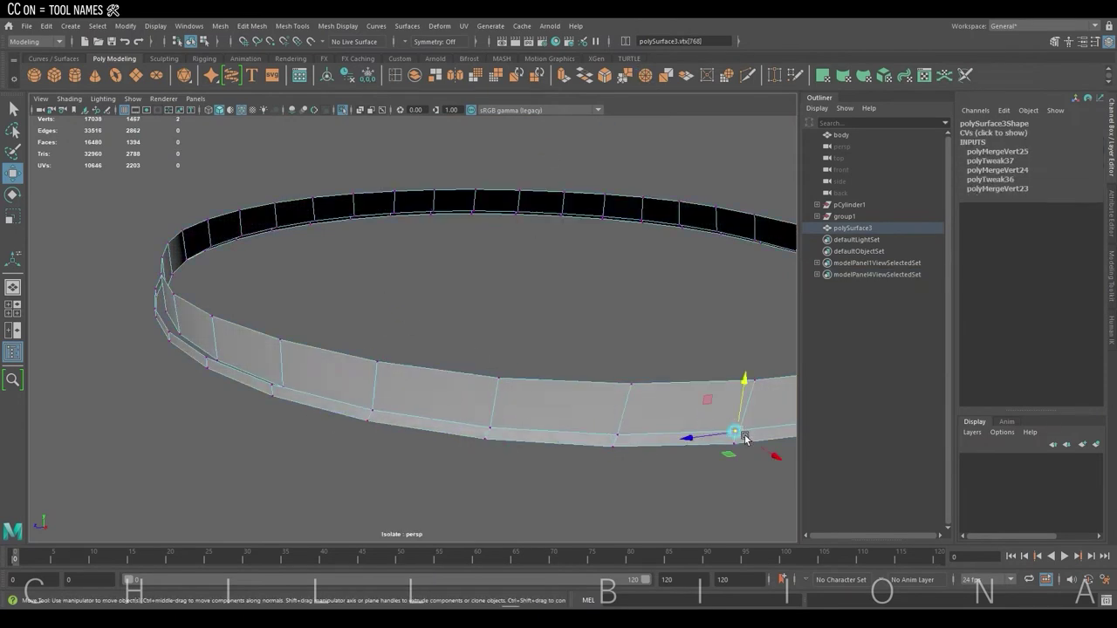
Snap-merge the loose vertices along the waistband ring into one closed band
alt+drag(745, 438, 687, 420)
middle_drag(684, 326, 742, 334)
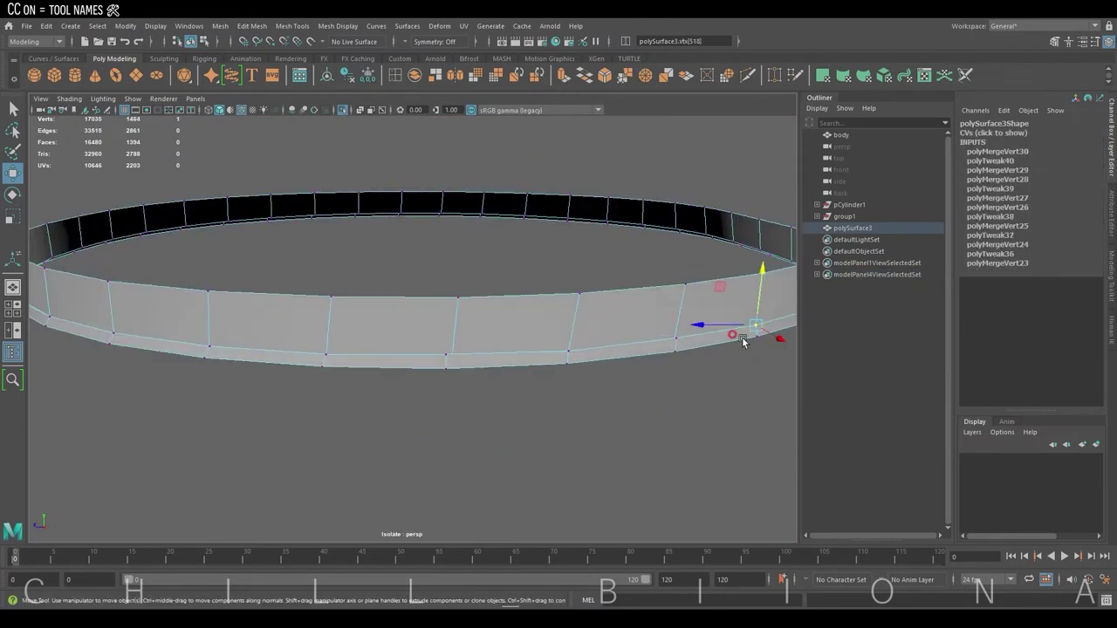
alt+drag(743, 334, 390, 401)
middle_drag(495, 393, 529, 369)
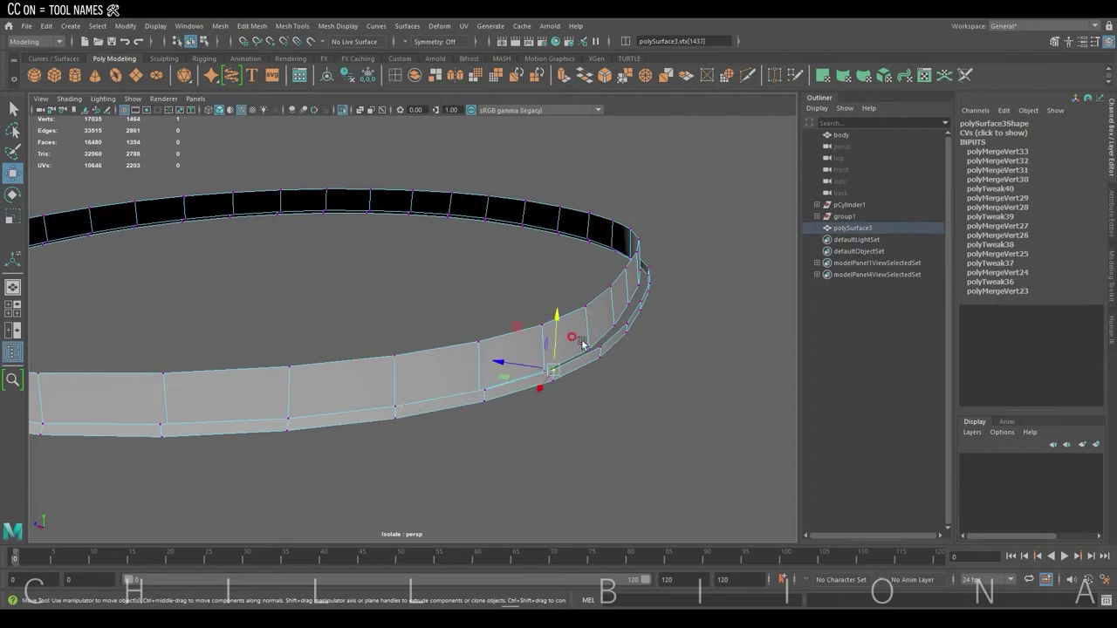
middle_drag(600, 349, 623, 329)
mouse_move(623, 329)
alt+mouse_down()
mouse_move(653, 337)
mouse_move(592, 335)
mouse_move(616, 326)
mouse_move(486, 361)
alt+mouse_up()
mouse_move(486, 361)
middle_down()
mouse_move(486, 324)
mouse_move(461, 349)
middle_up()
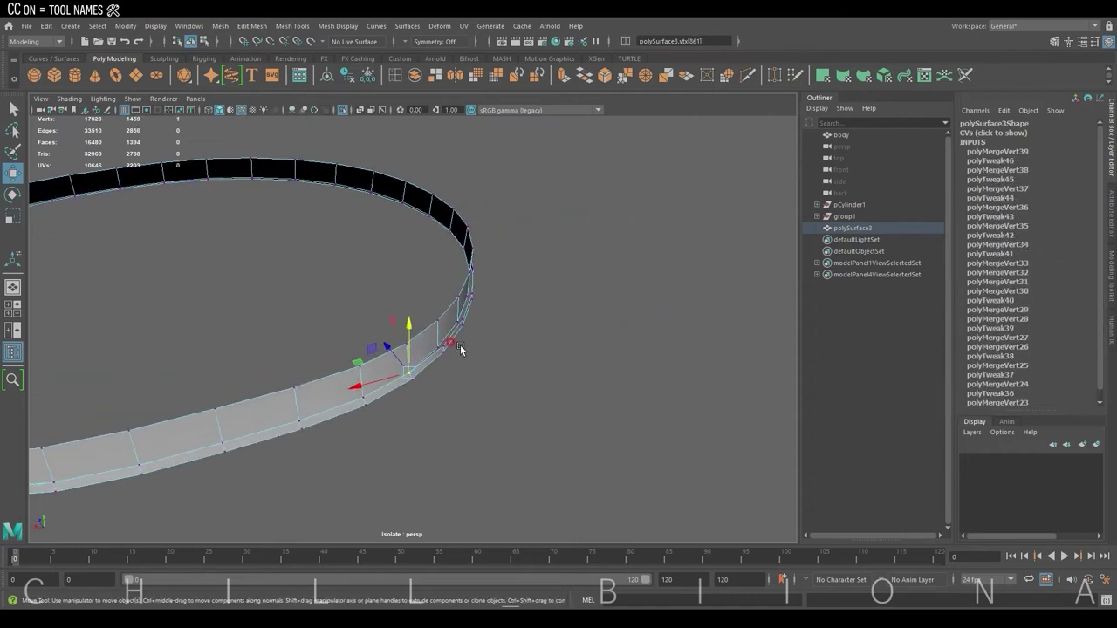
alt+drag(461, 350, 638, 242)
middle_drag(638, 242, 688, 241)
mouse_move(688, 242)
alt+mouse_down()
mouse_move(549, 200)
mouse_move(668, 250)
alt+mouse_up()
middle_drag(668, 249, 636, 249)
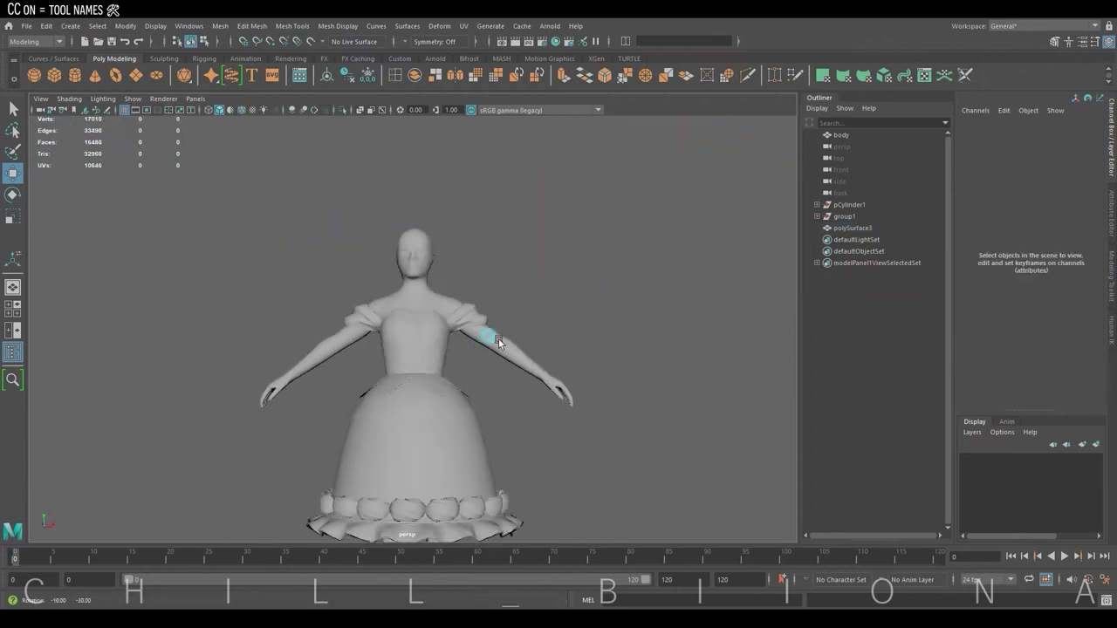
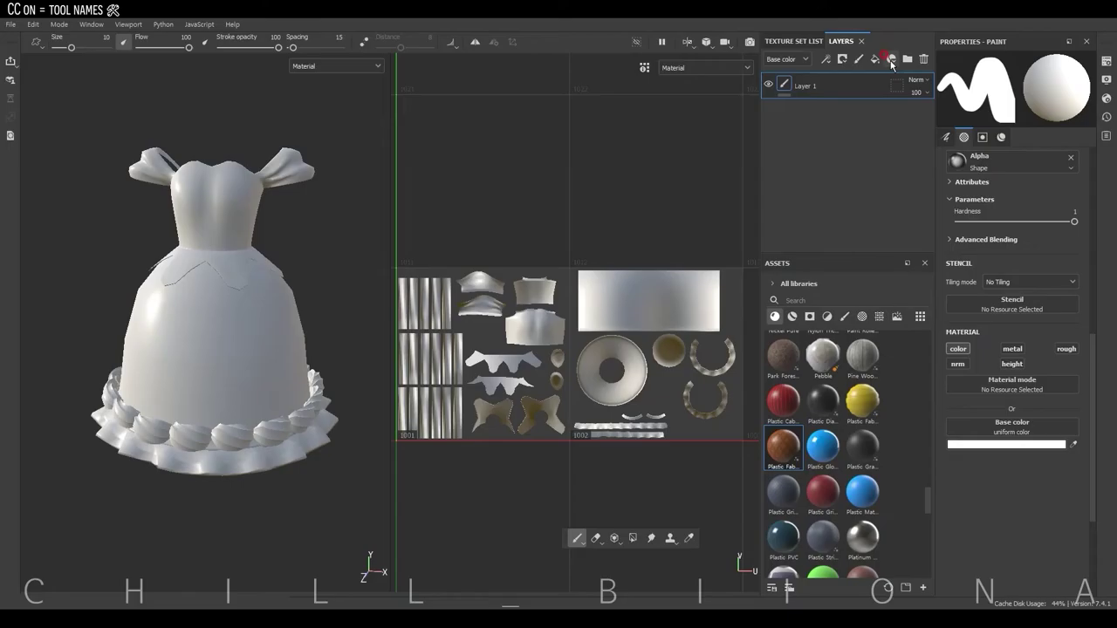
Tint the fill layer's base colour a very light, near-white pink
drag(997, 263, 997, 259)
click(902, 250)
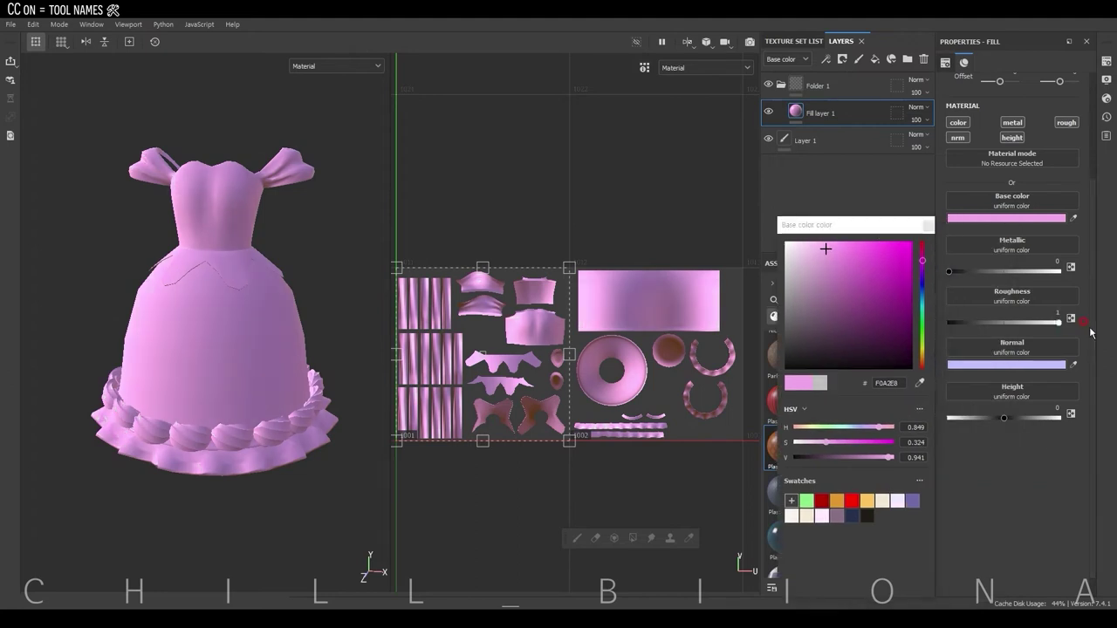
drag(826, 249, 787, 247)
Duplicate the fill layer and mask the copy with a narrow Stripes pattern
key(ctrl+d)
click(830, 107)
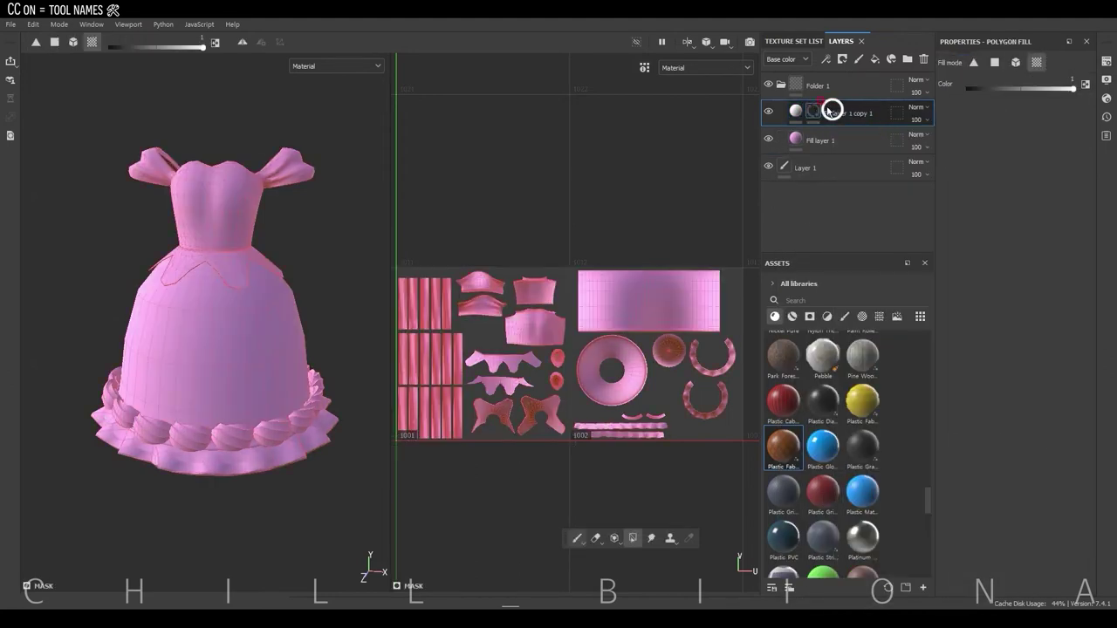
right_click(814, 111)
click(867, 511)
text(strip)
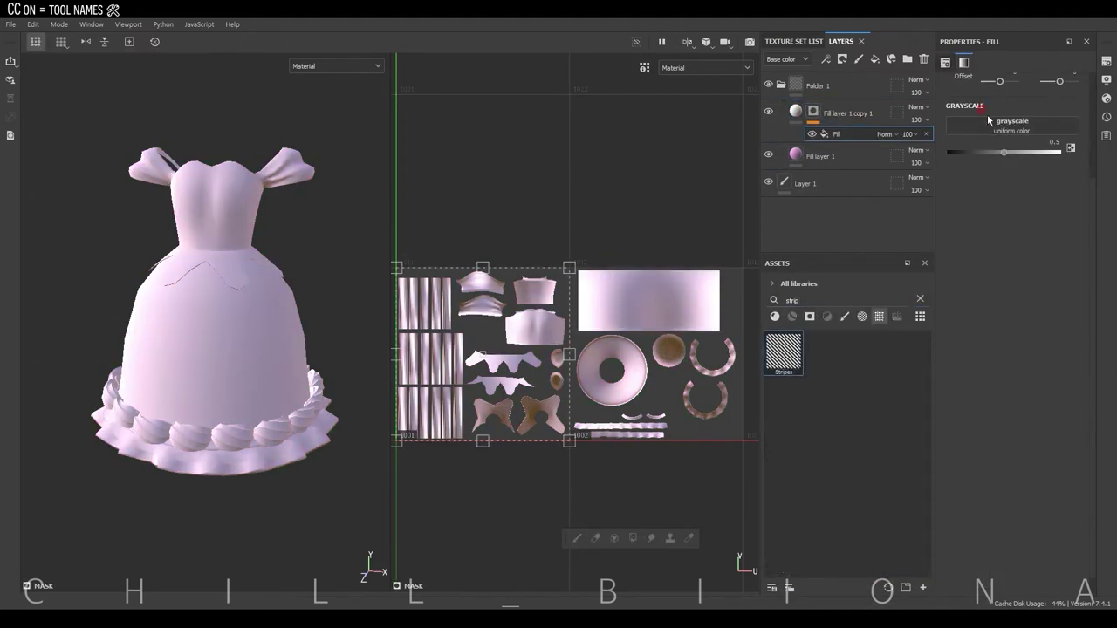
drag(783, 352, 964, 187)
shift+drag(486, 275, 491, 331)
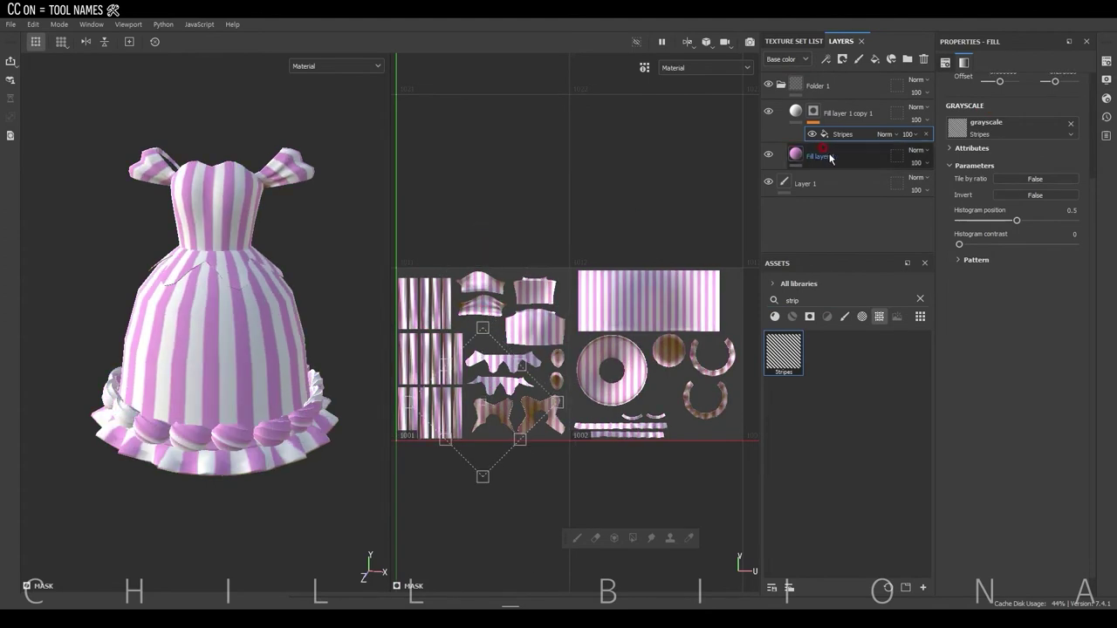
Make Fill layer 1's underlying pink lighter
click(829, 157)
click(1012, 214)
drag(874, 249, 858, 245)
Mask Folder 1 so stripes cover the skirt, then add a new folder and paint layer
click(821, 85)
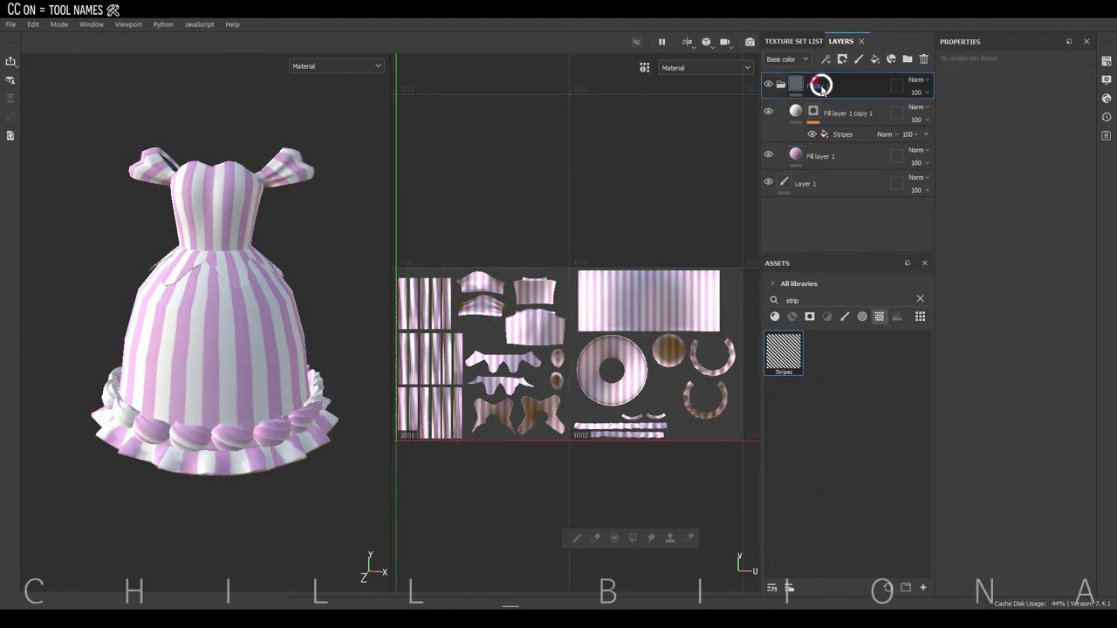
right_click(818, 84)
click(855, 467)
click(576, 298)
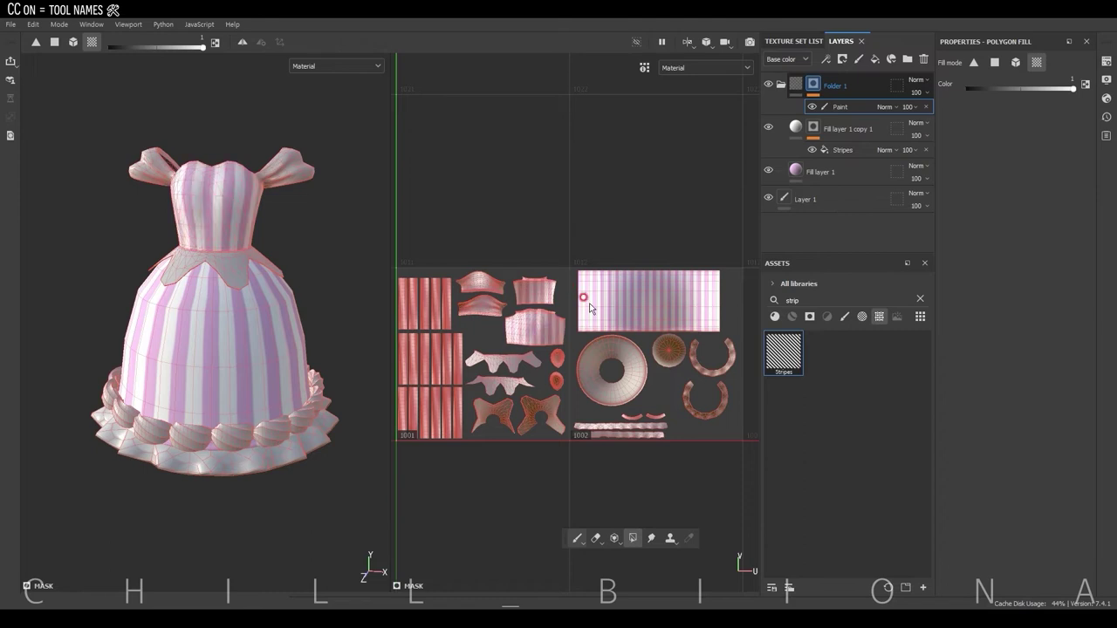
click(577, 538)
click(907, 59)
Hide the striped folder and sketch white curved, pointed-arch guide lines across the skirt
click(858, 58)
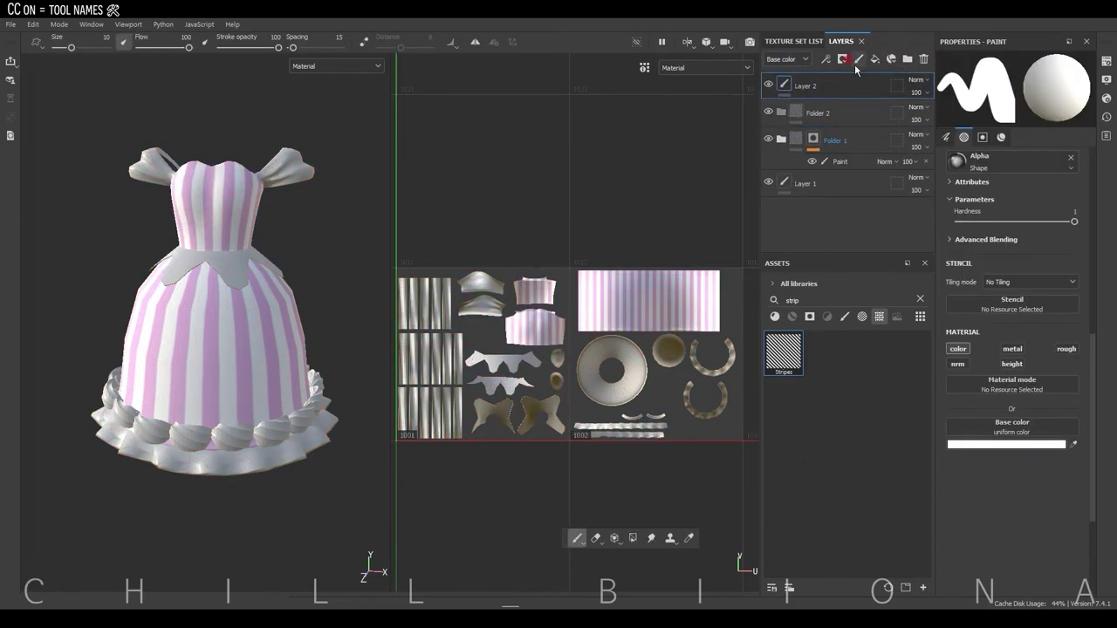
click(825, 116)
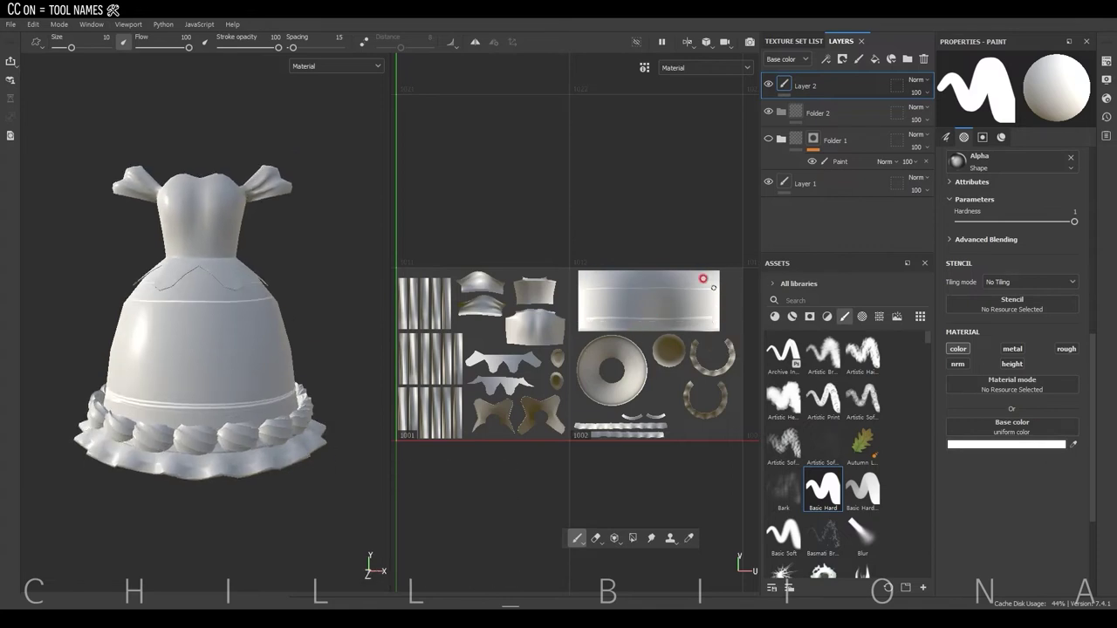
alt+drag(199, 309, 229, 236)
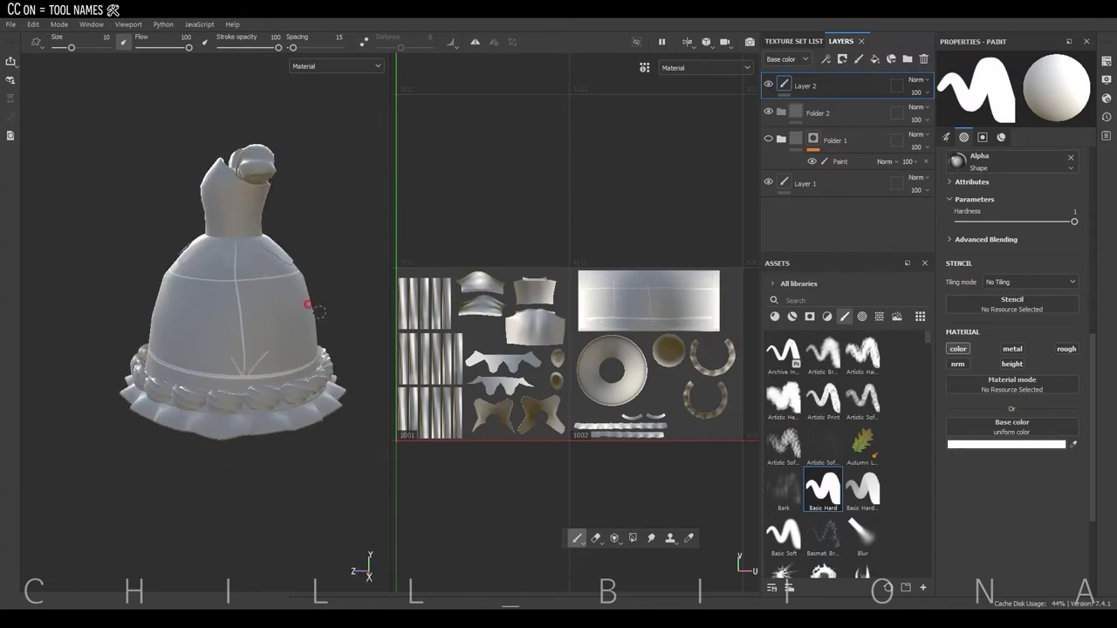
mouse_move(318, 312)
alt+mouse_down()
mouse_move(199, 393)
mouse_move(254, 392)
mouse_move(149, 404)
mouse_move(198, 398)
mouse_move(274, 431)
mouse_move(174, 369)
mouse_move(267, 379)
mouse_move(148, 240)
mouse_move(262, 306)
alt+mouse_up()
scroll(447, 225, up, 3)
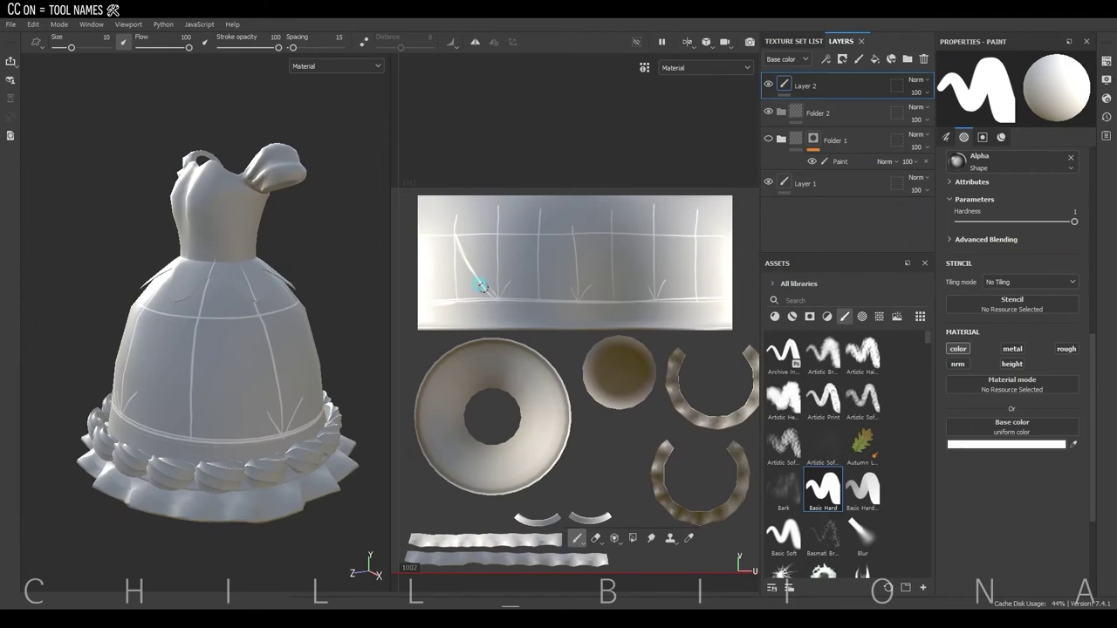
middle_drag(575, 322, 521, 302)
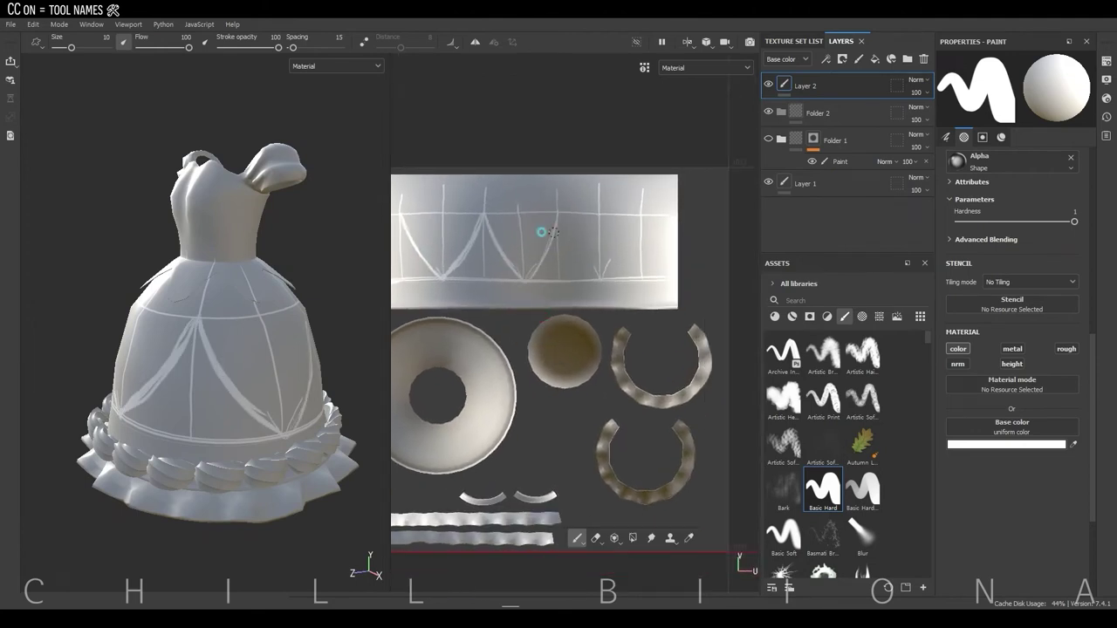
middle_drag(399, 208, 487, 215)
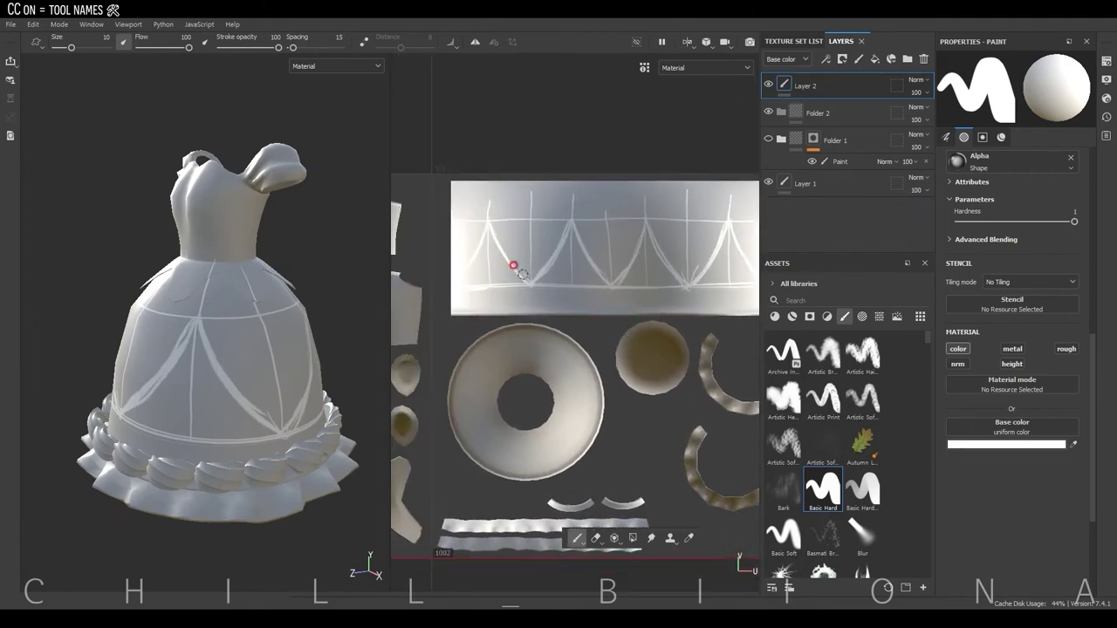
click(817, 113)
click(774, 316)
Apply the Plastic Fabric Pyramid material to Folder 2 and scale its UVs
drag(926, 354, 931, 497)
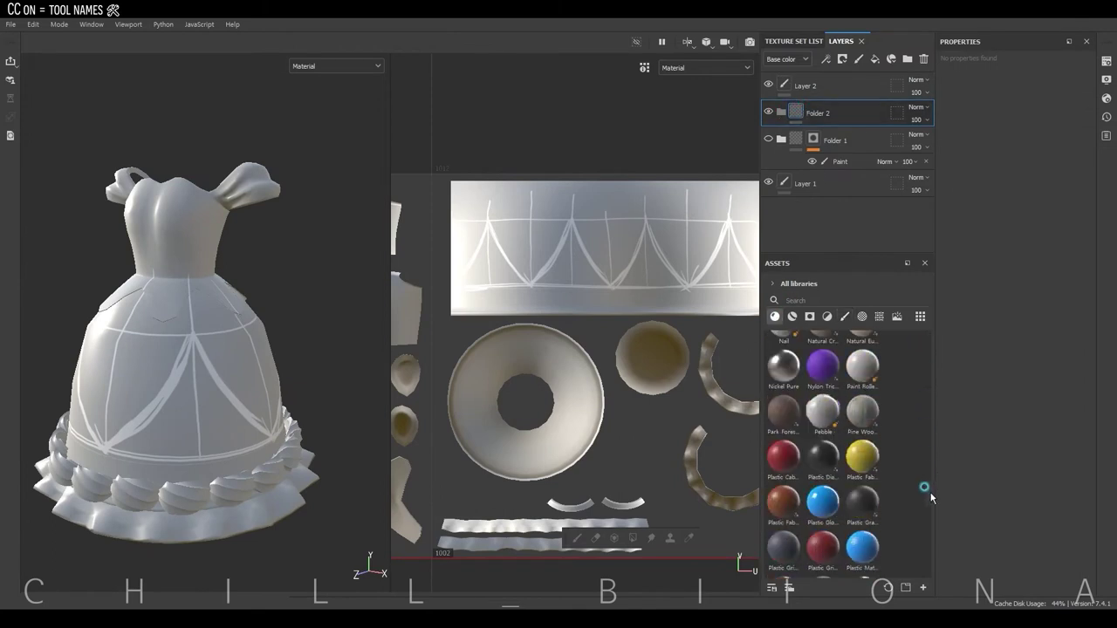
scroll(925, 523, down, 1)
mouse_move(782, 471)
mouse_down()
mouse_move(455, 269)
mouse_move(577, 389)
mouse_up()
scroll(307, 411, up, 2)
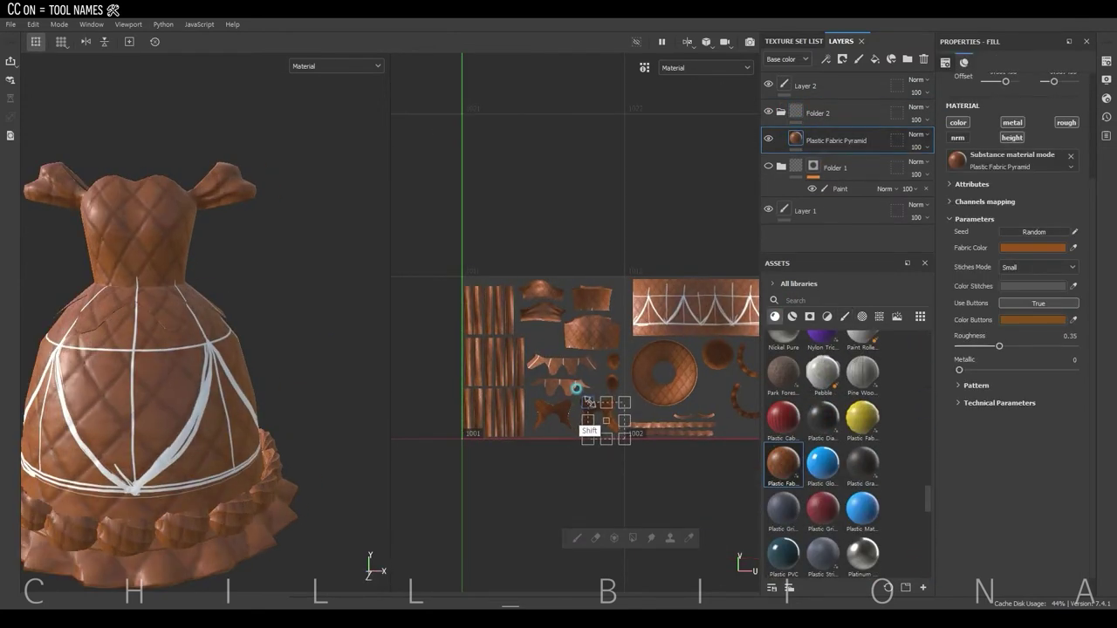
Set Fabric Color red and Color Buttons yellow, and enlarge the button size
click(1032, 248)
click(947, 495)
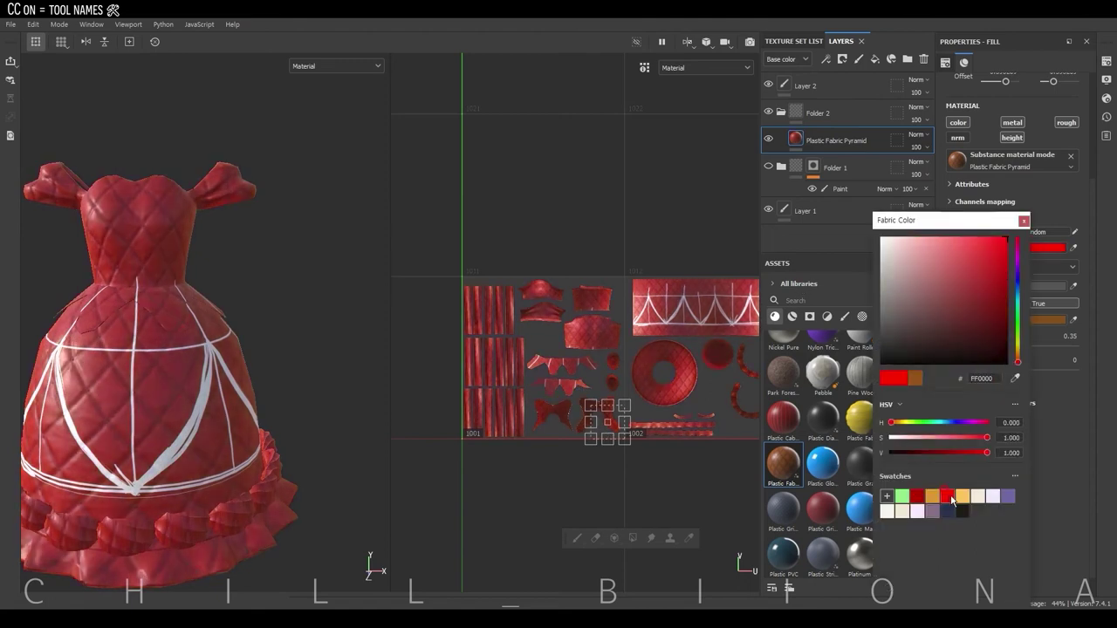
click(1047, 319)
click(962, 496)
click(1000, 407)
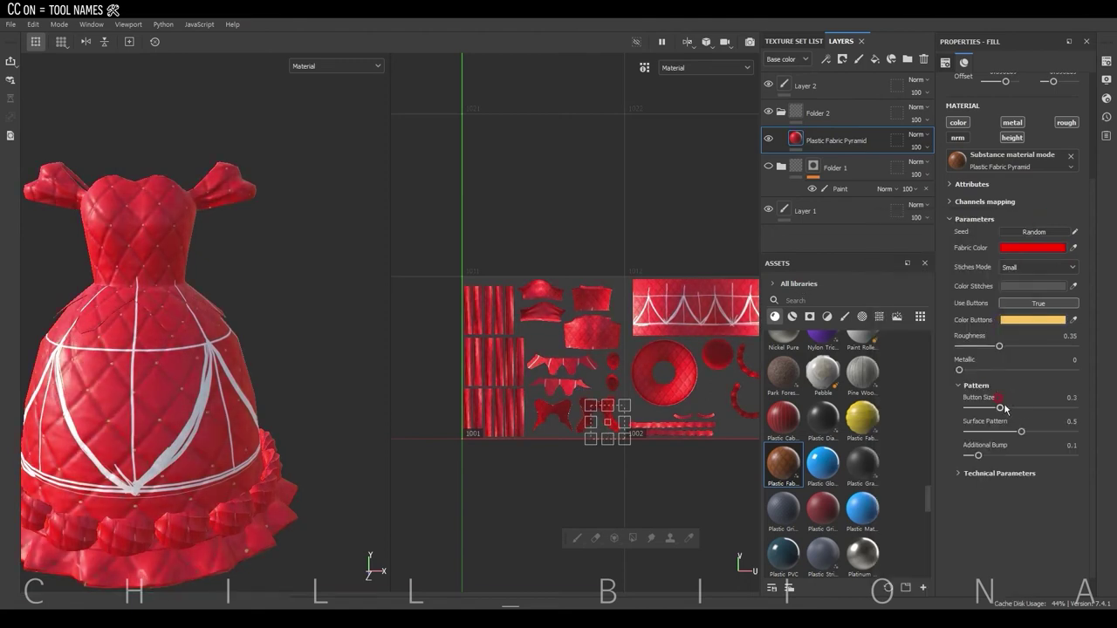
alt+drag(186, 471, 294, 448)
drag(1023, 407, 1027, 408)
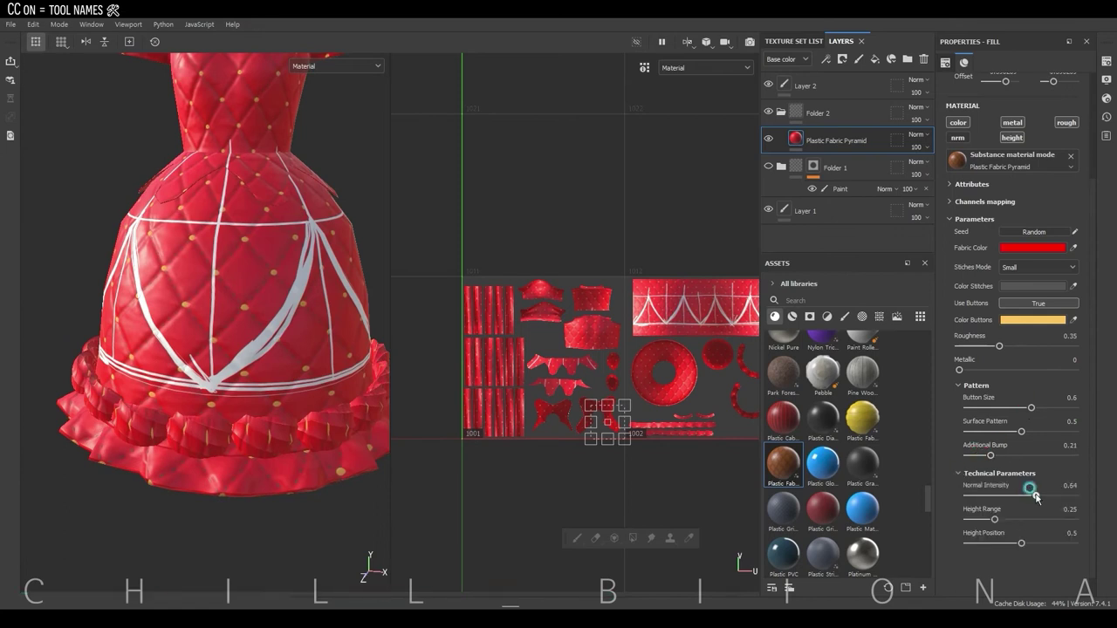
click(817, 112)
Add a black mask to Folder 2 and trace the arch lines with the Basic Hard brush
right_click(812, 111)
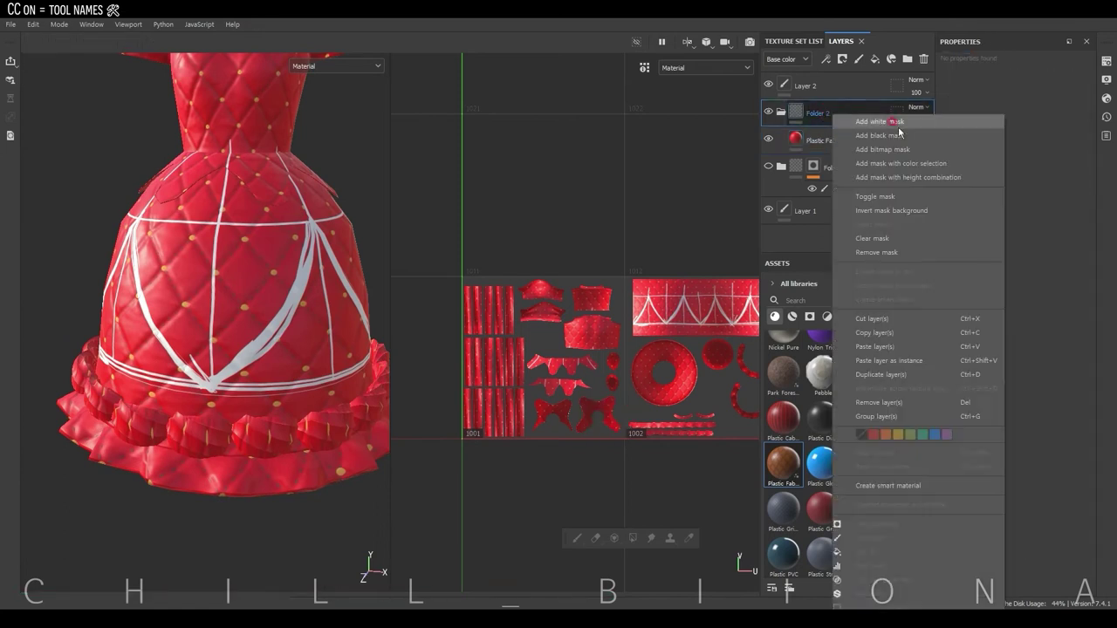
click(865, 500)
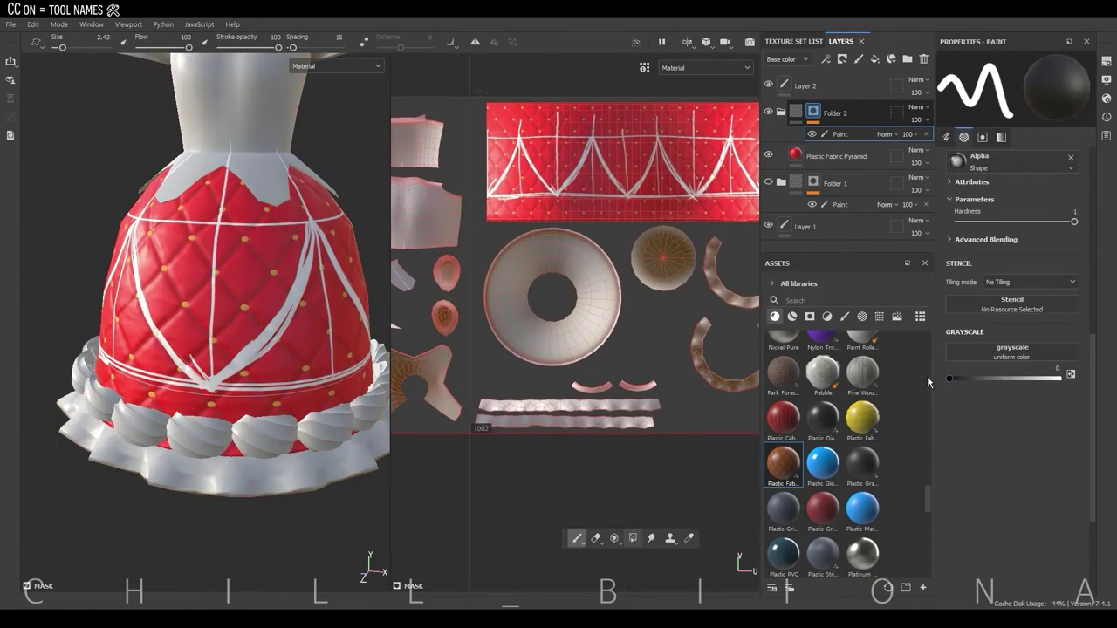
scroll(872, 419, up, 10)
click(823, 488)
scroll(445, 291, up, 2)
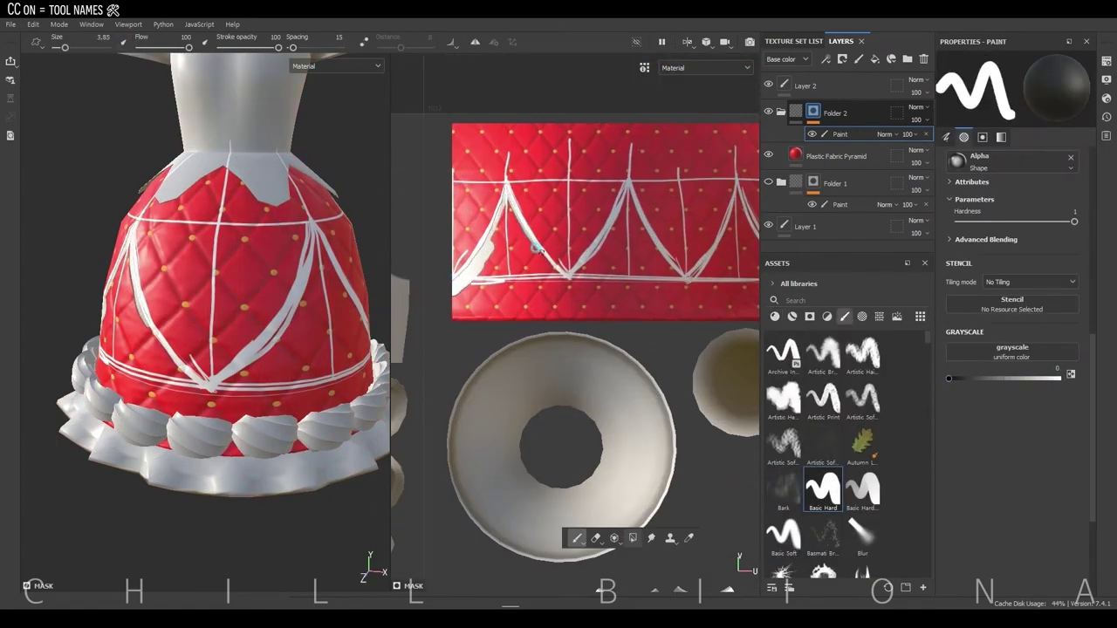
middle_drag(624, 186, 502, 190)
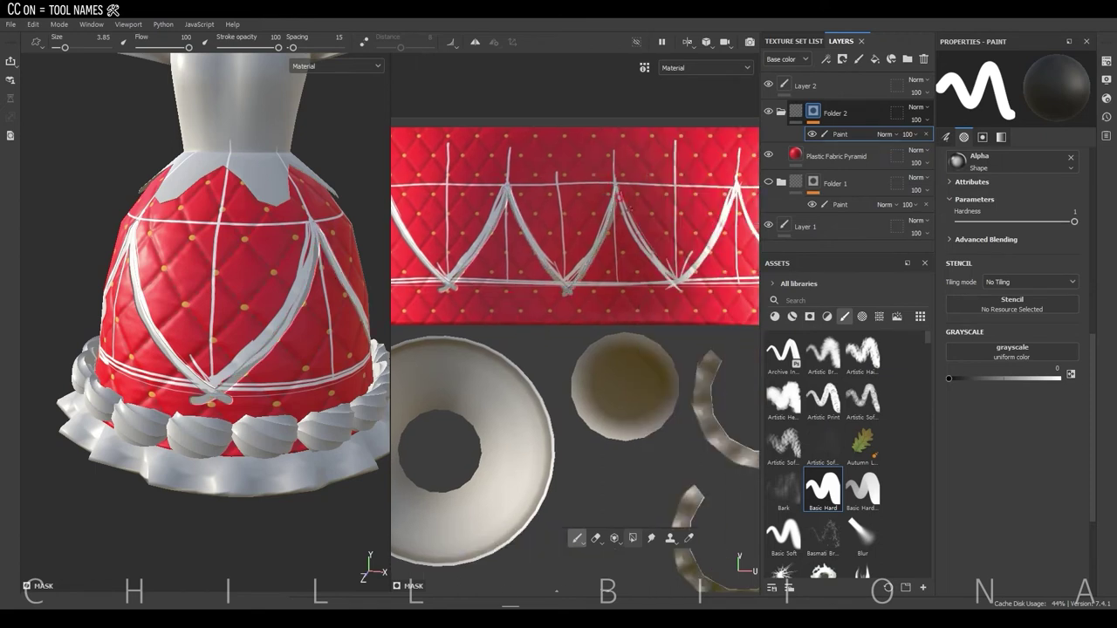
middle_drag(619, 196, 572, 293)
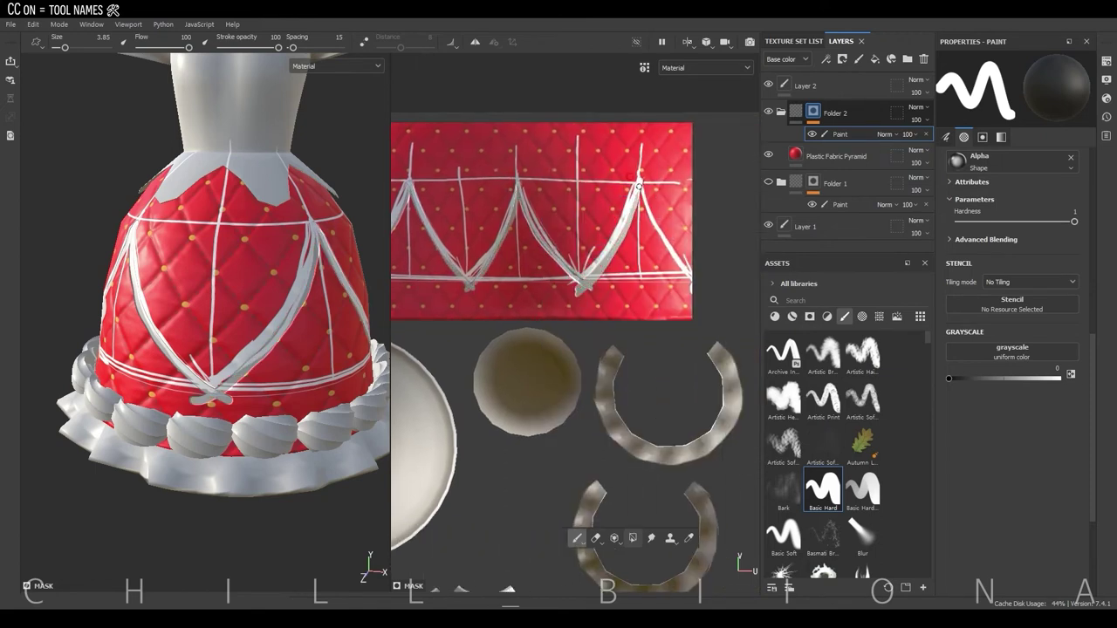
Clear red from the triangles below the pointed arches and hide the white guide lines
key(4)
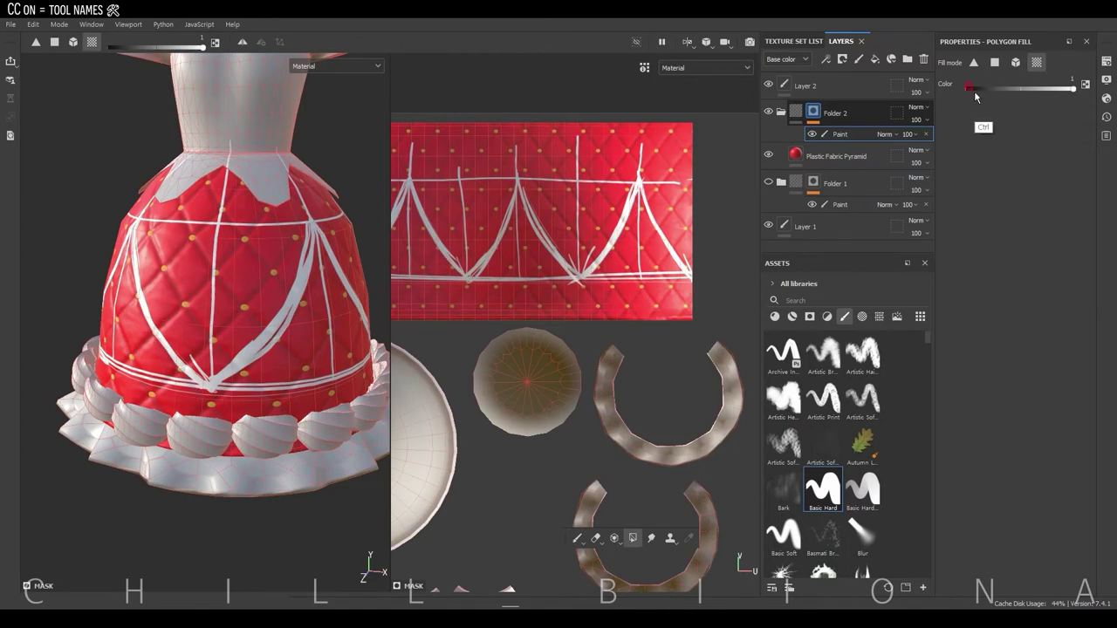
scroll(603, 318, down, 1)
scroll(628, 312, down, 1)
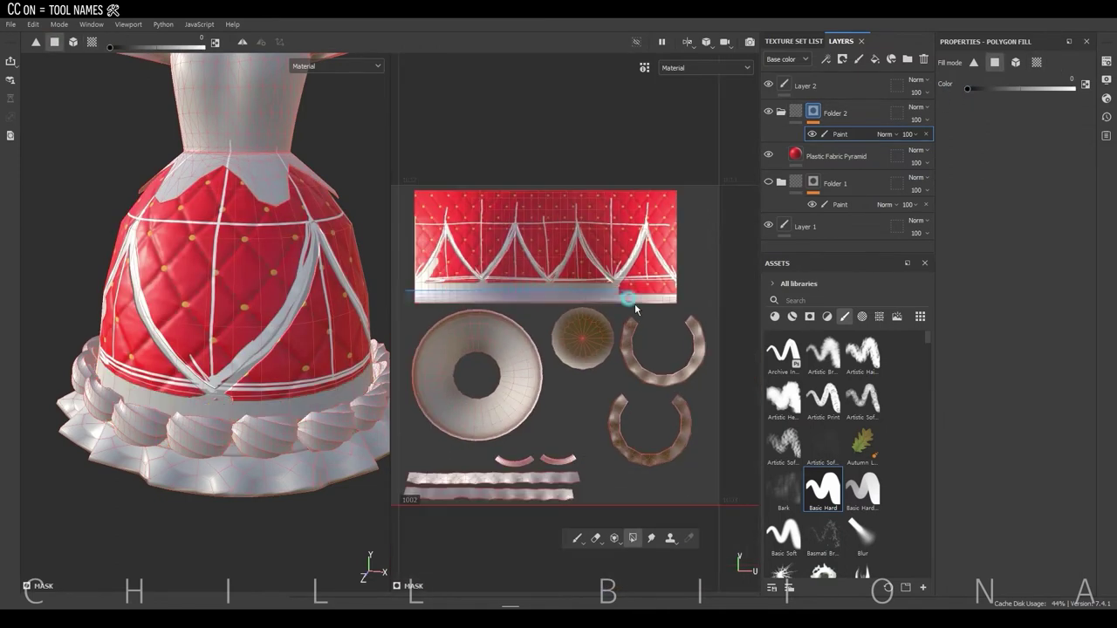
scroll(495, 276, up, 3)
key(1)
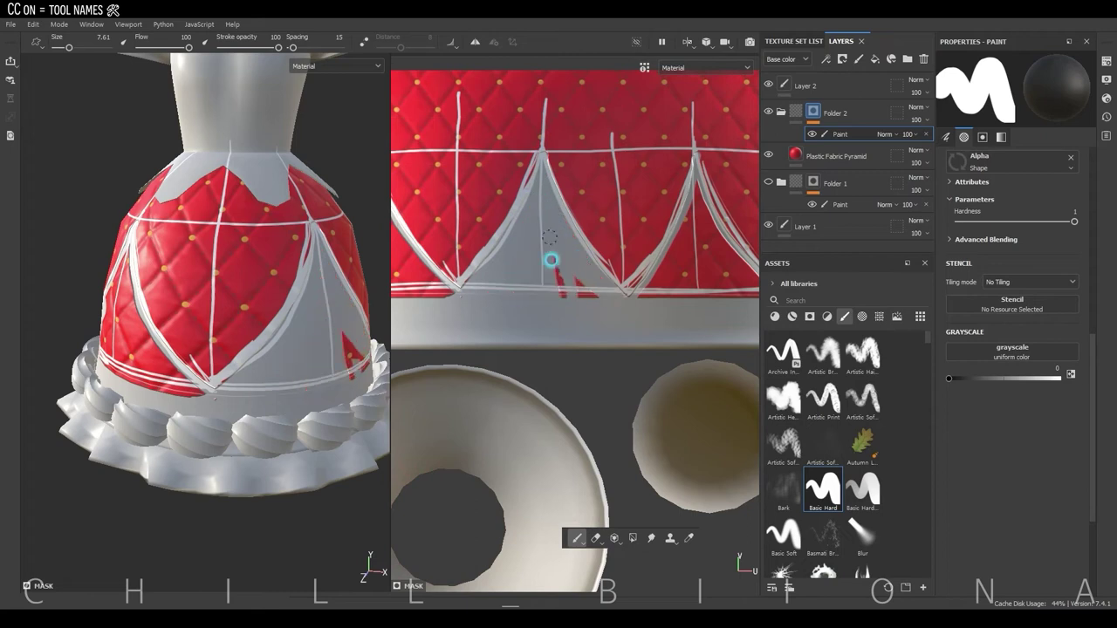
middle_drag(469, 299, 515, 272)
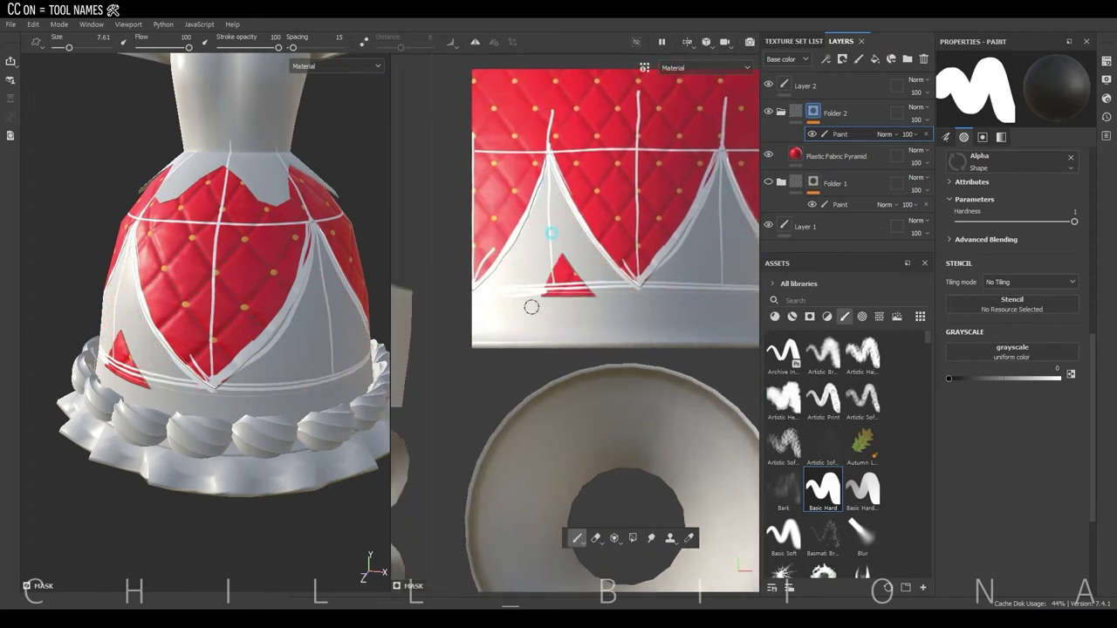
alt+middle_drag(578, 248, 486, 315)
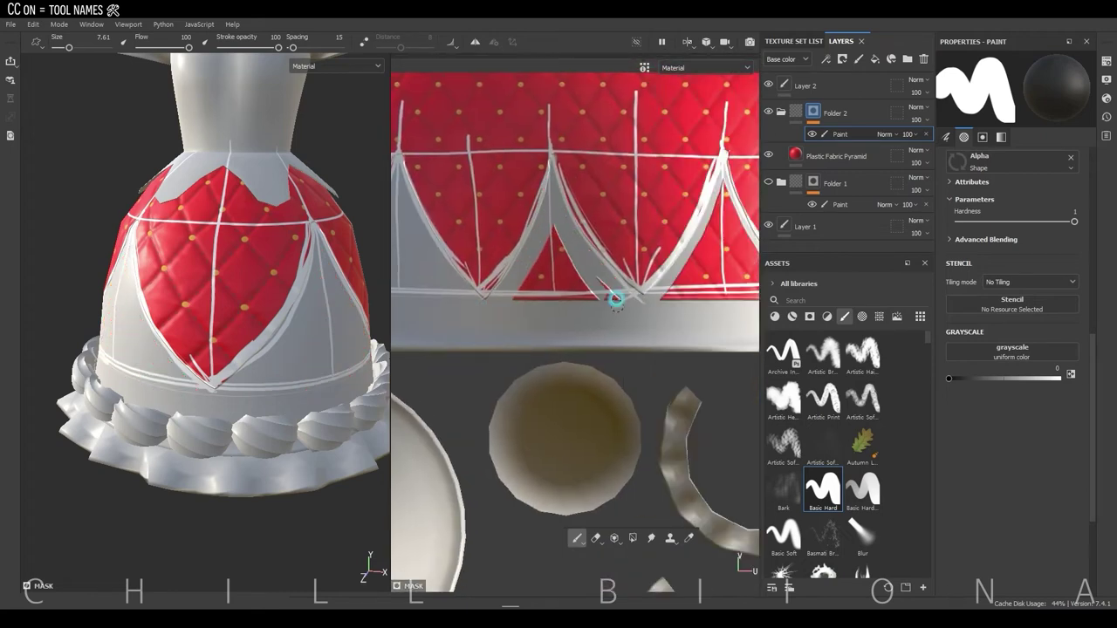
middle_drag(559, 280, 564, 225)
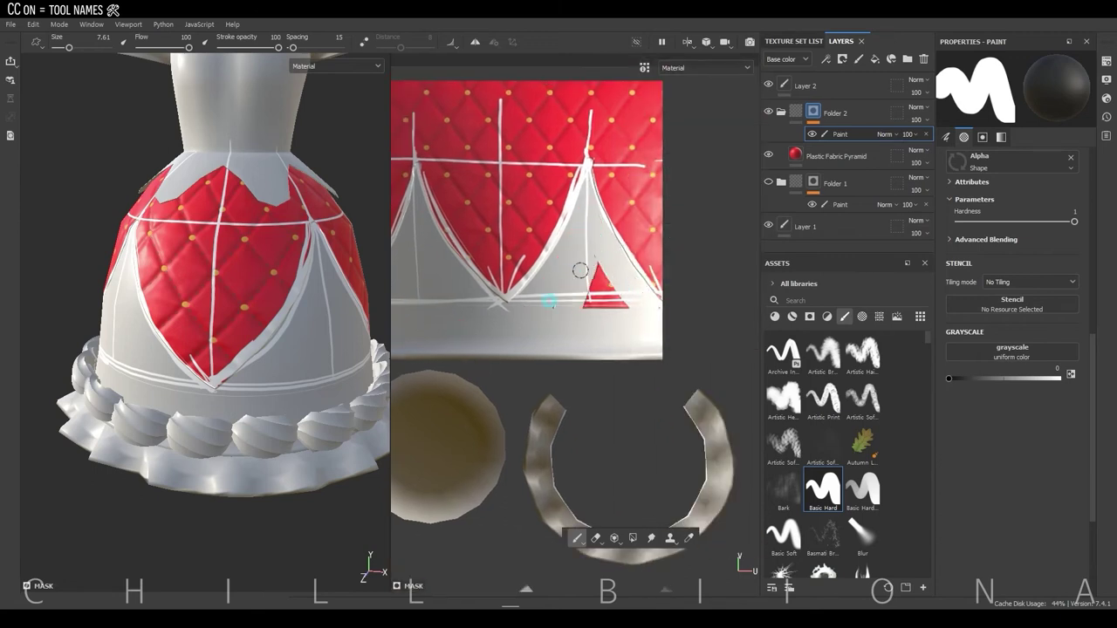
click(767, 84)
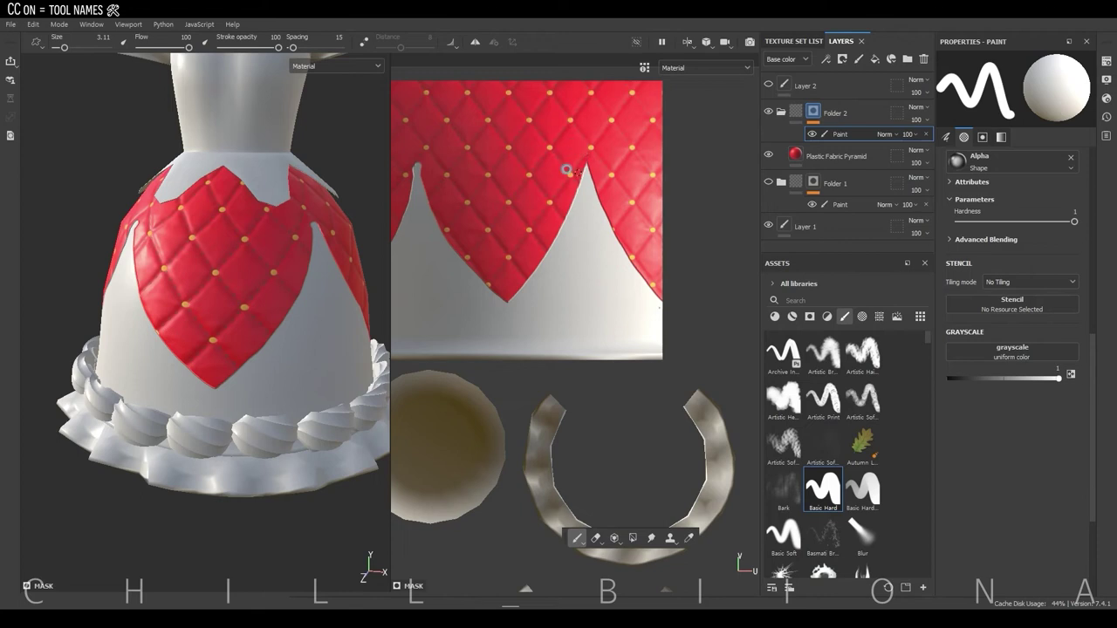
On the Plastic Fabric Pyramid layer, paint red over the leftover white edge of the panels
scroll(527, 183, up, 2)
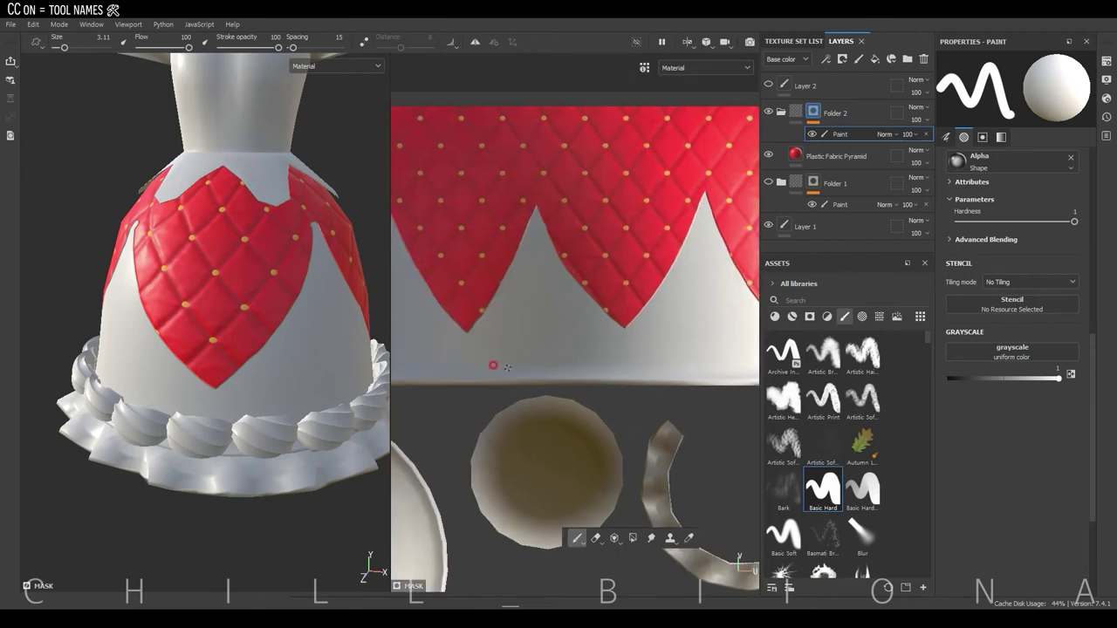
middle_drag(493, 366, 602, 372)
scroll(419, 287, down, 2)
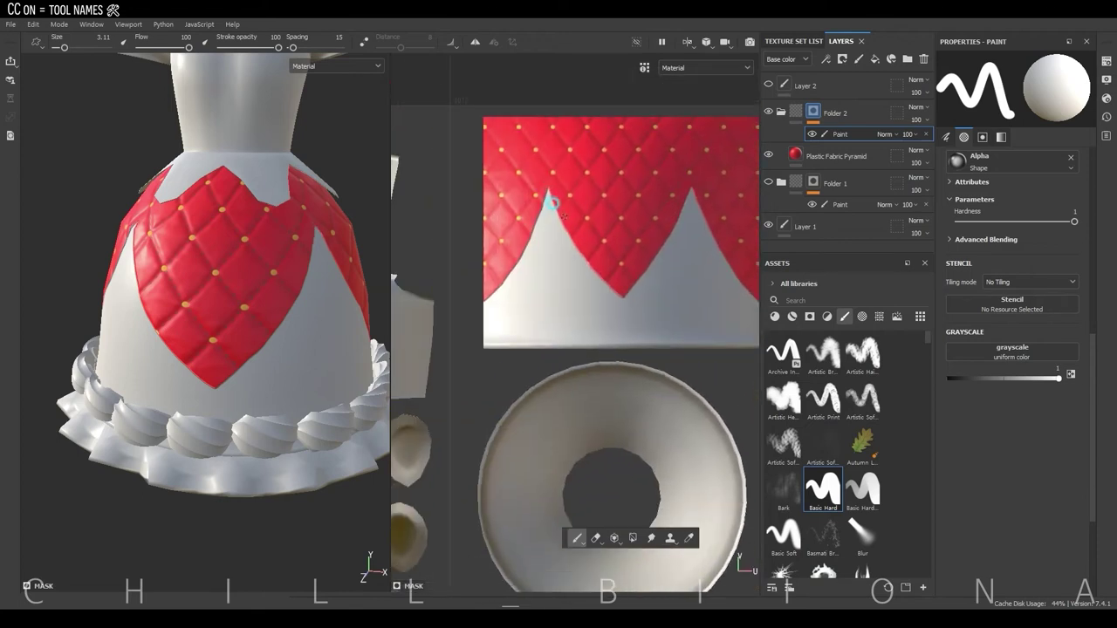
middle_drag(540, 185, 485, 207)
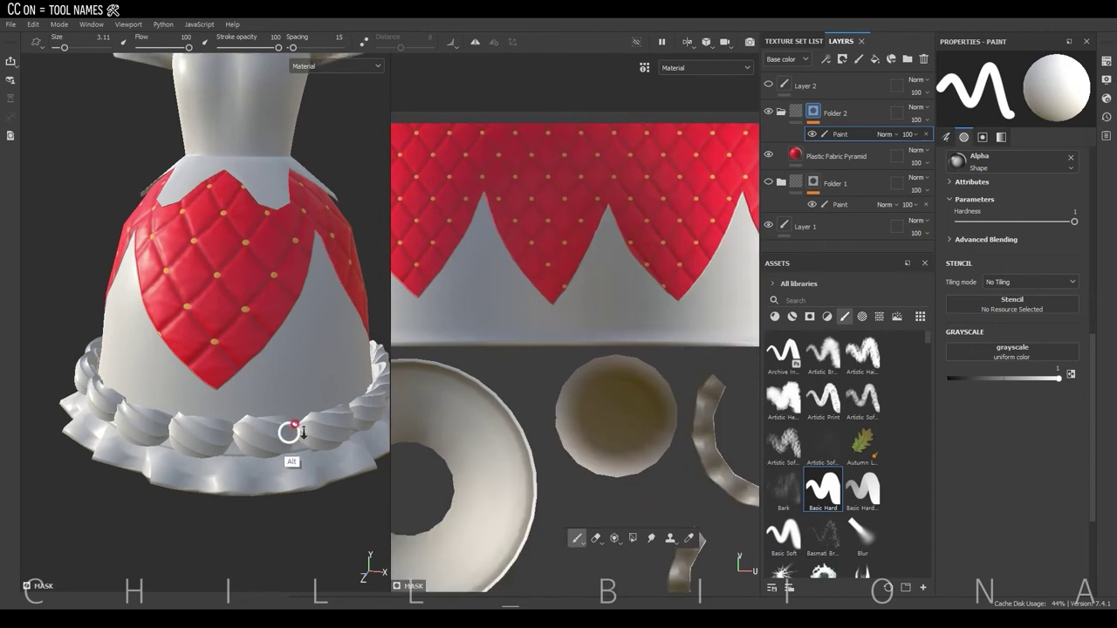
mouse_move(287, 428)
alt+mouse_down()
mouse_move(305, 477)
mouse_move(190, 347)
alt+mouse_up()
mouse_move(210, 428)
alt+mouse_down()
mouse_move(287, 387)
mouse_move(163, 290)
mouse_move(261, 486)
mouse_move(369, 454)
mouse_move(602, 221)
alt+mouse_up()
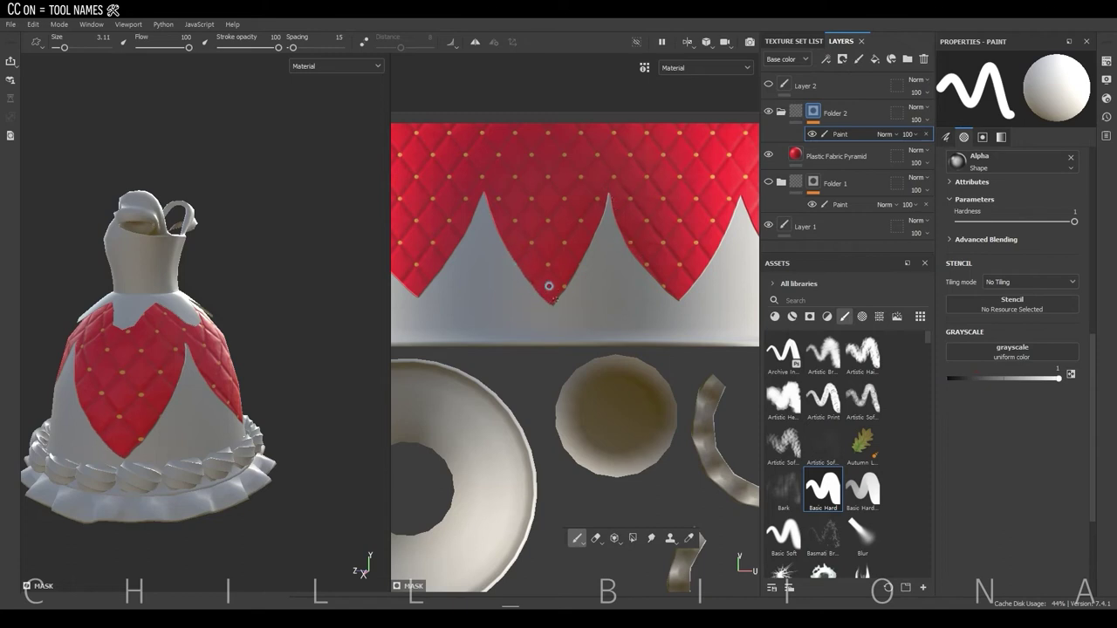
alt+middle_drag(668, 340, 648, 386)
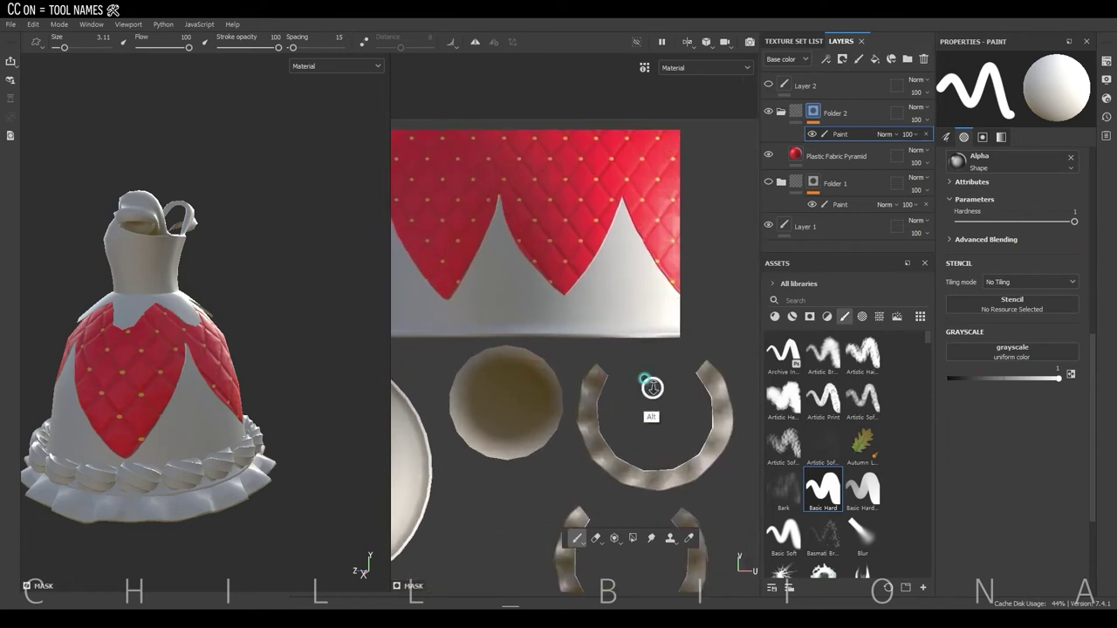
scroll(649, 387, up, 2)
click(836, 156)
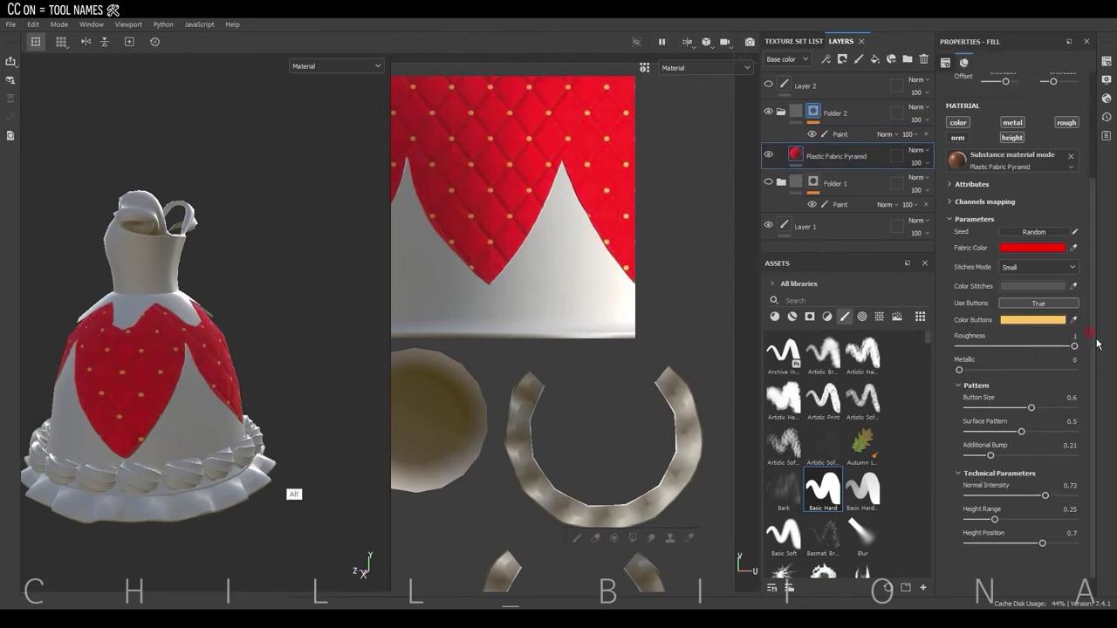
mouse_move(292, 462)
alt+mouse_down()
mouse_move(232, 445)
mouse_move(277, 434)
alt+mouse_up()
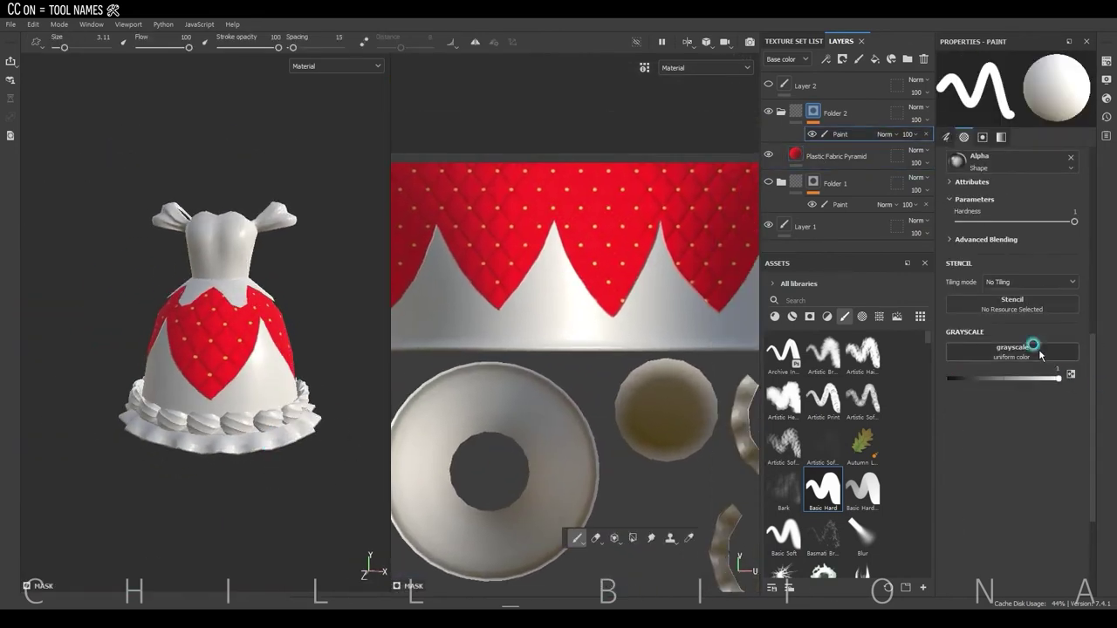
drag(459, 268, 488, 301)
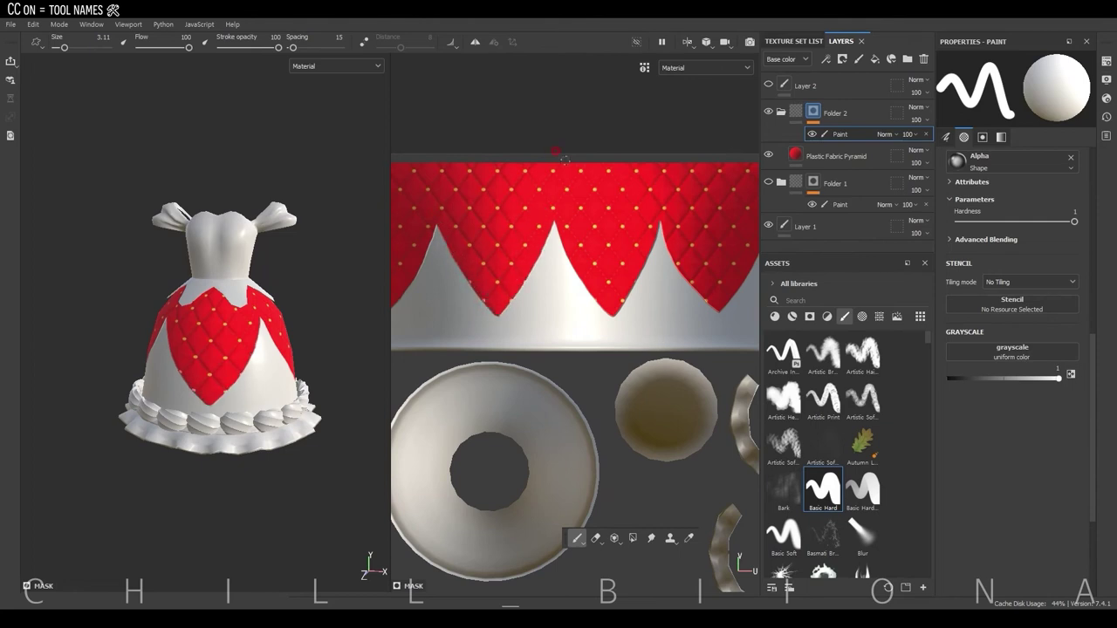
Group the quilted layers into Folder 3 and add a green fill layer with a black mask
click(772, 184)
click(891, 59)
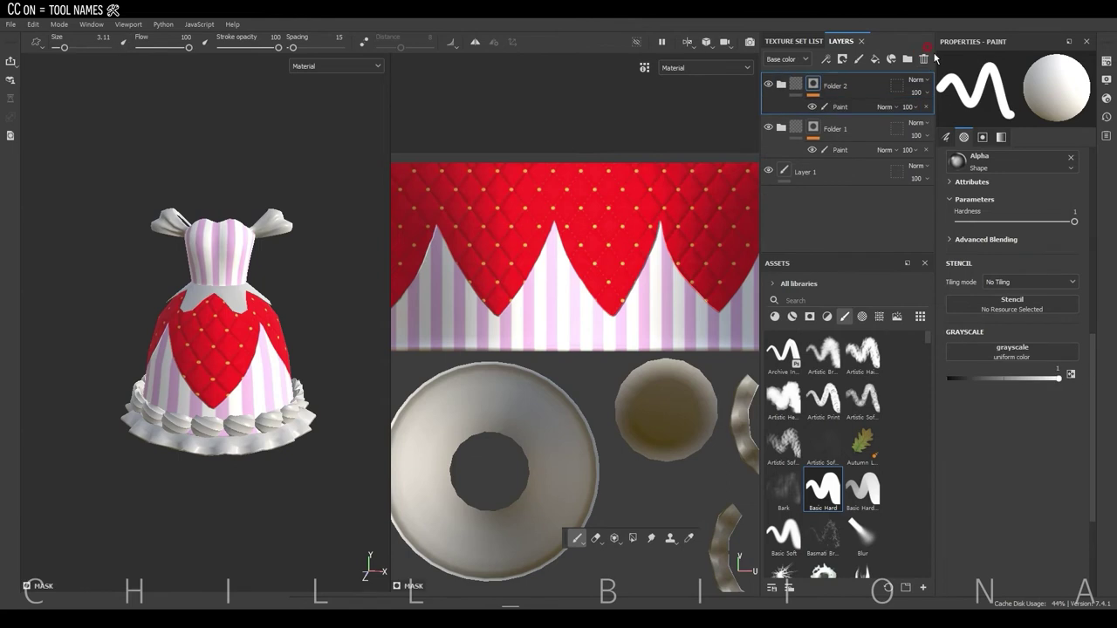
click(874, 58)
click(1034, 219)
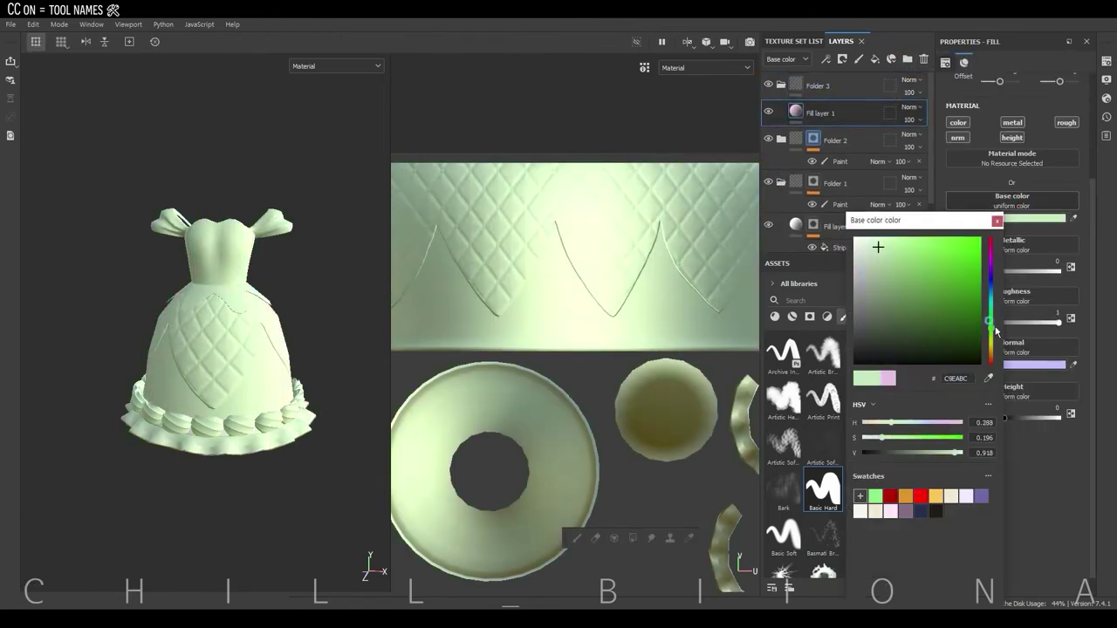
drag(877, 250, 949, 320)
right_click(835, 85)
click(873, 104)
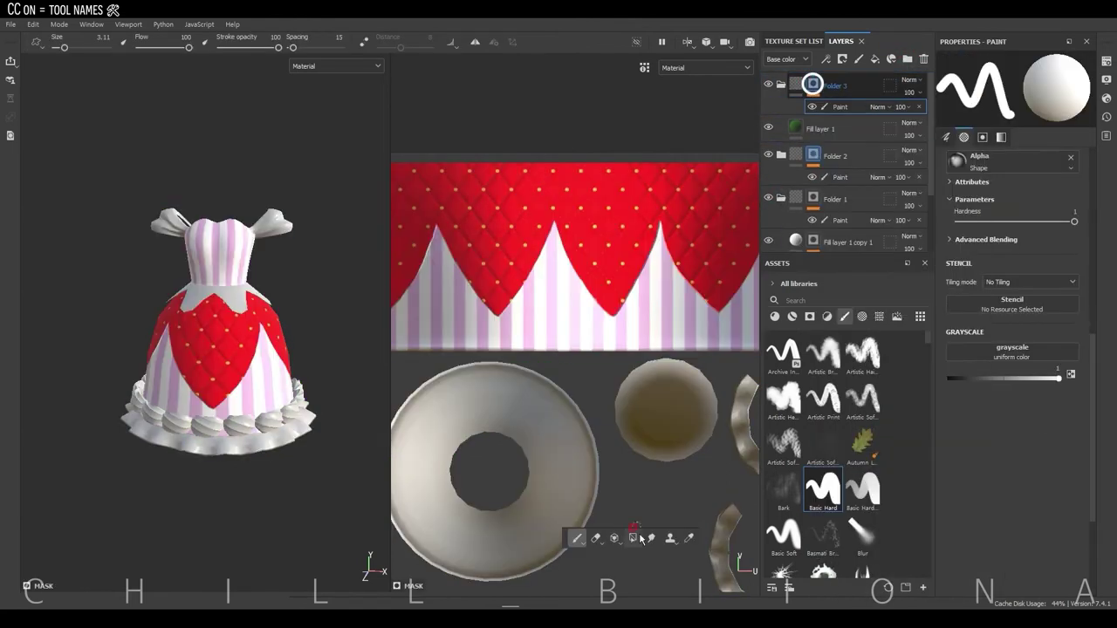
Polygon-fill the leaf-shaped UV islands to reveal the green calyx
key(f)
key(4)
key(x)
drag(559, 341, 620, 378)
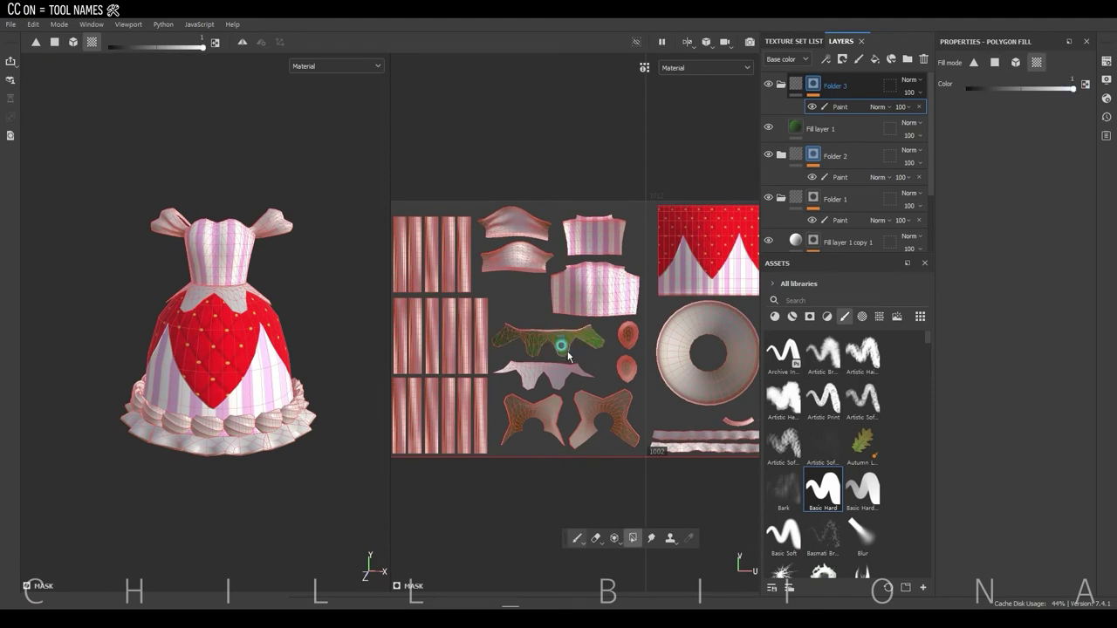
key(1)
Add a black-masked folder and polygon-fill the ruffle and sleeve islands pink
click(859, 205)
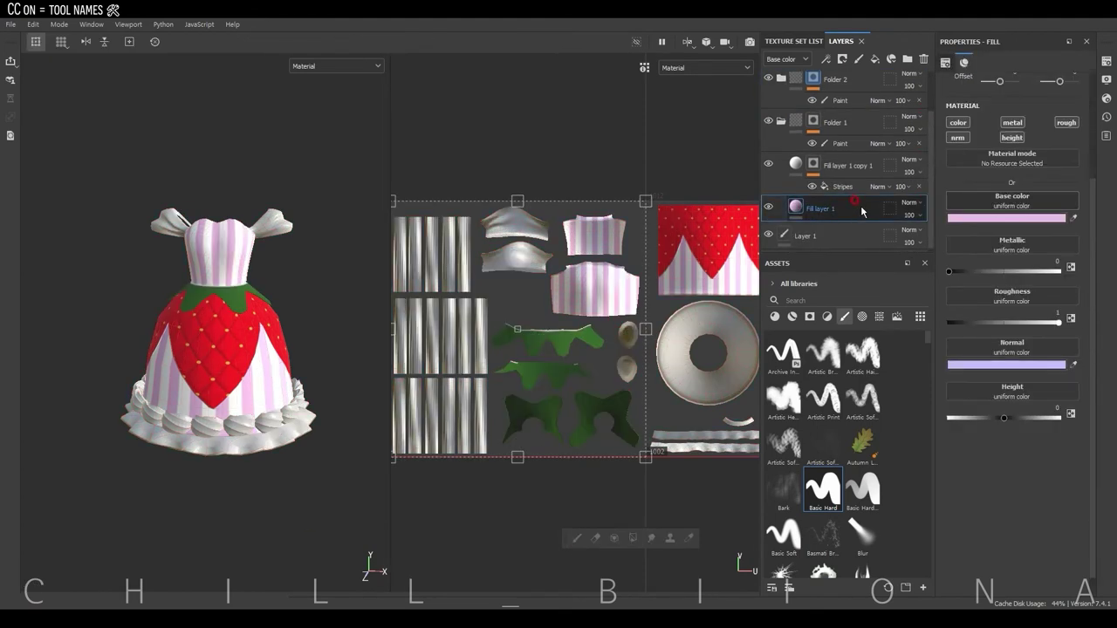
click(908, 60)
right_click(835, 85)
click(873, 105)
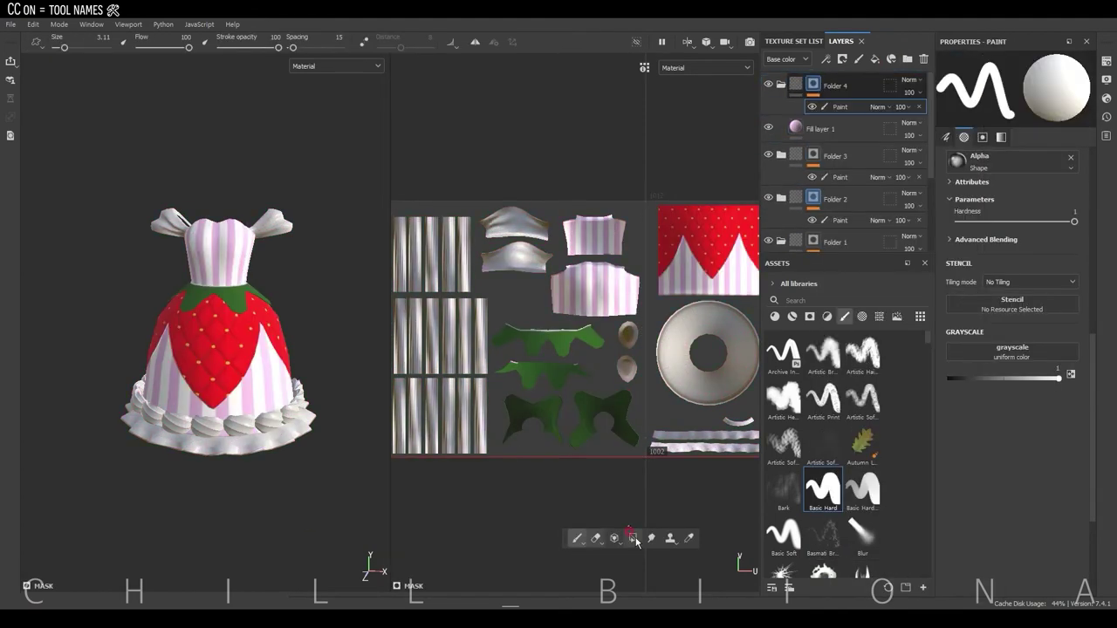
key(4)
alt+middle_drag(640, 477, 628, 398)
scroll(299, 458, up, 2)
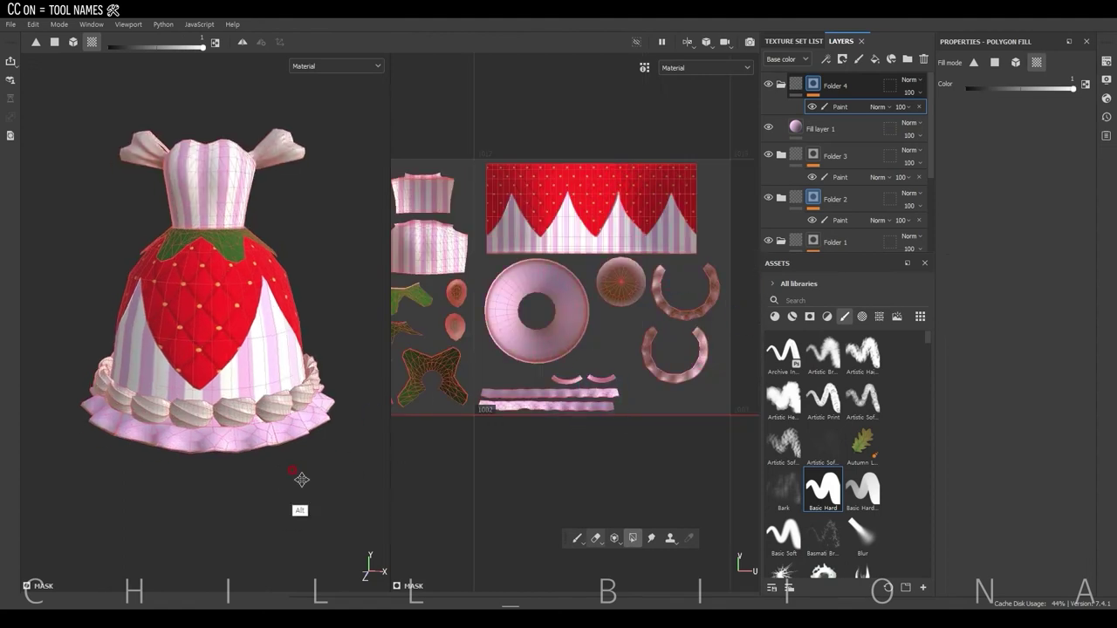
alt+middle_drag(485, 420, 563, 433)
Duplicate the pink fill layer and change the copy's colour to red
click(821, 128)
key(ctrl+d)
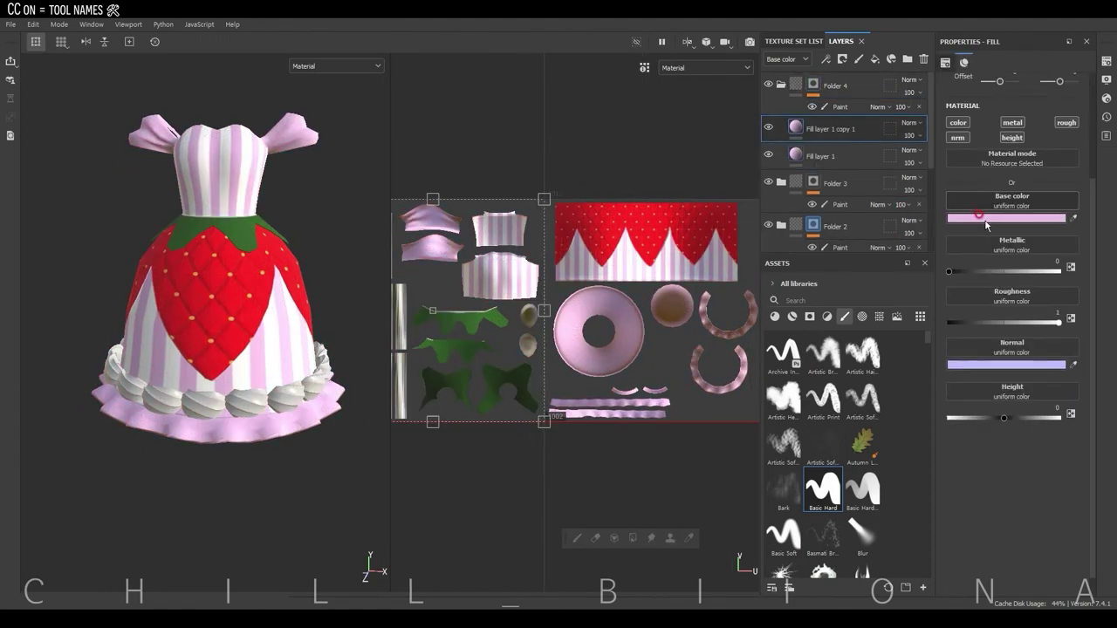
click(986, 225)
drag(962, 244, 962, 210)
Mask the red fill and paint red scallops along the lower ruffle strip with a larger brush
right_click(832, 128)
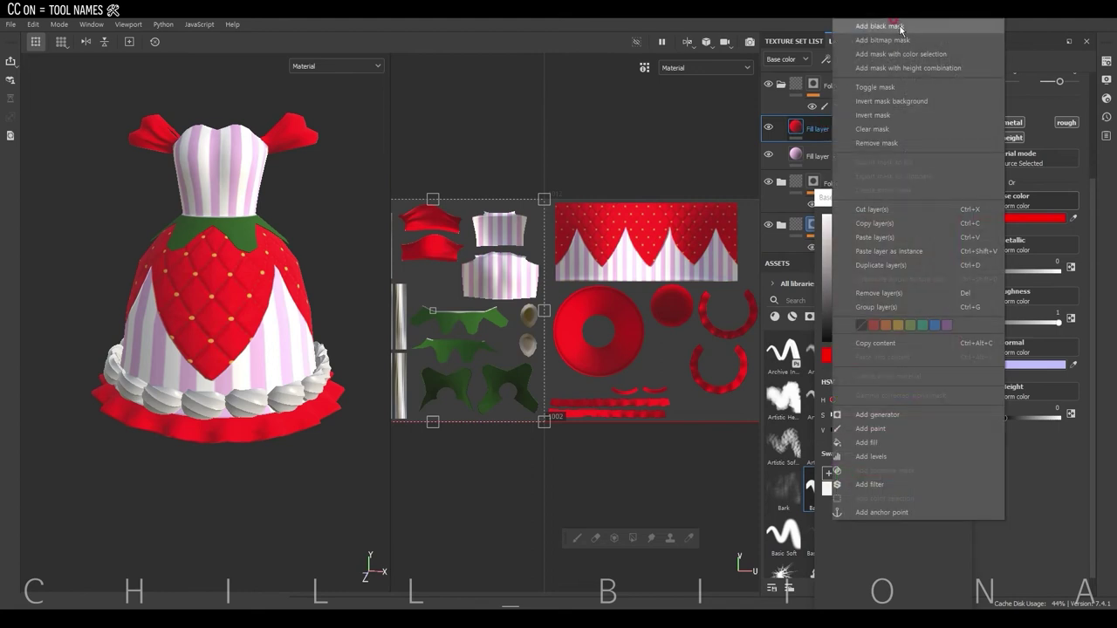
click(900, 26)
right_click(813, 128)
click(873, 513)
scroll(559, 314, up, 3)
mouse_move(501, 318)
mouse_down()
mouse_move(516, 329)
mouse_move(585, 321)
mouse_up()
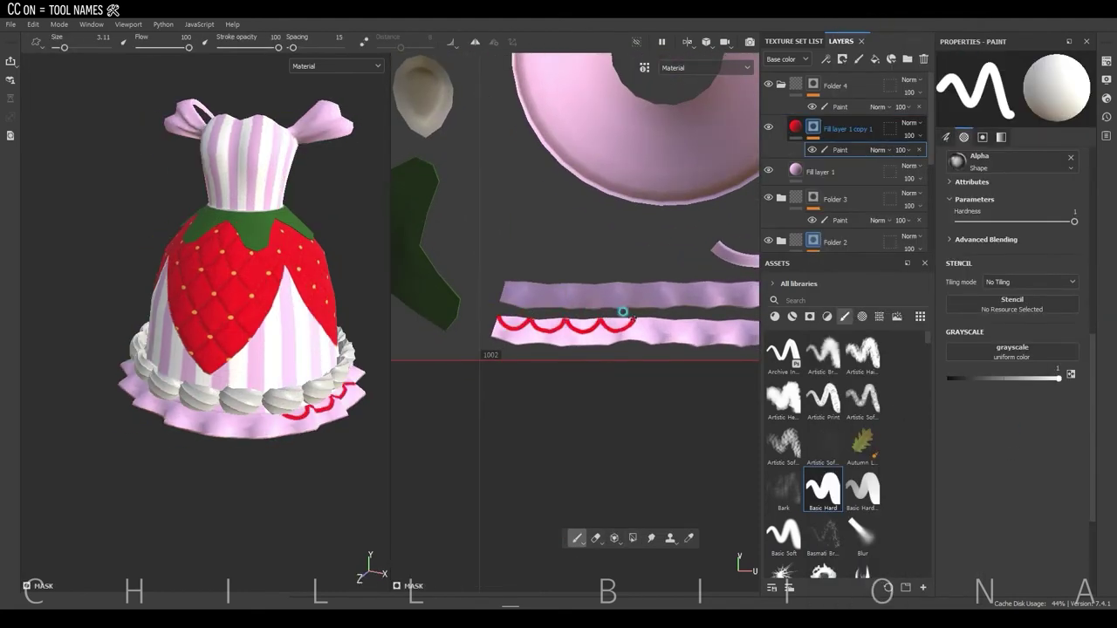
key(ctrl+z)
ctrl+right_drag(644, 323, 511, 320)
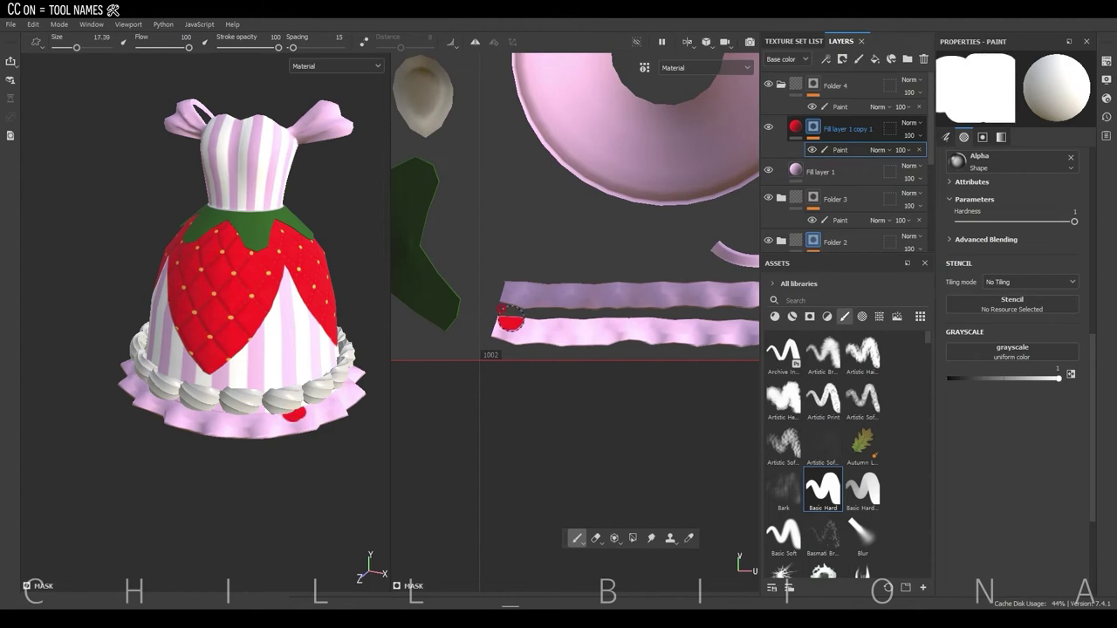
drag(510, 320, 641, 321)
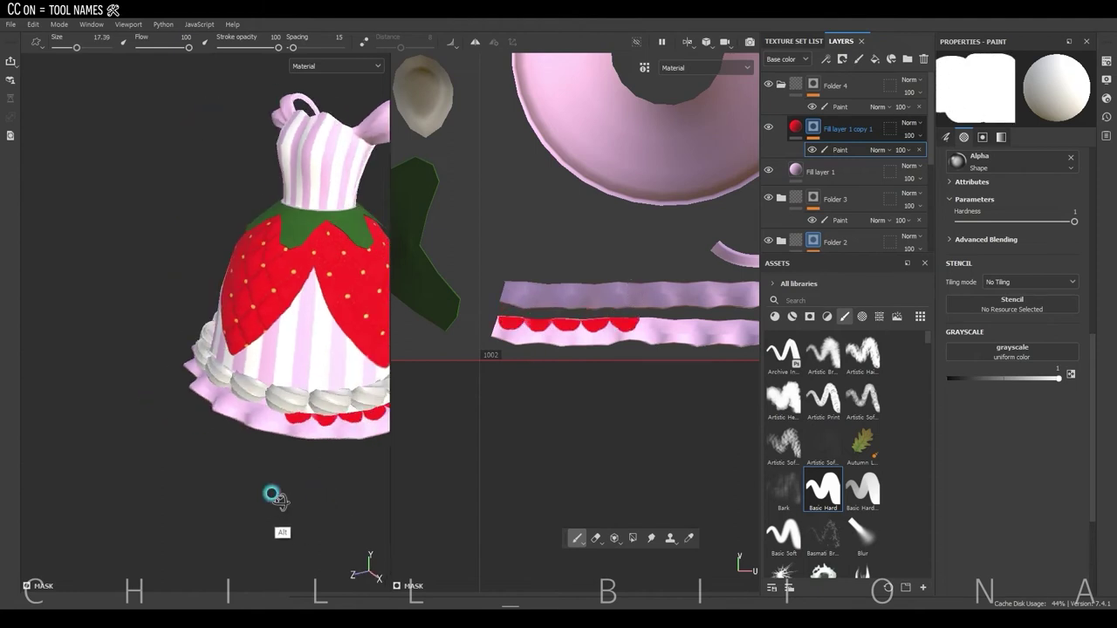
Extend the red scallops to the lower strip's end and along the upper ruffle strip
alt+drag(274, 498, 650, 321)
middle_drag(650, 321, 560, 323)
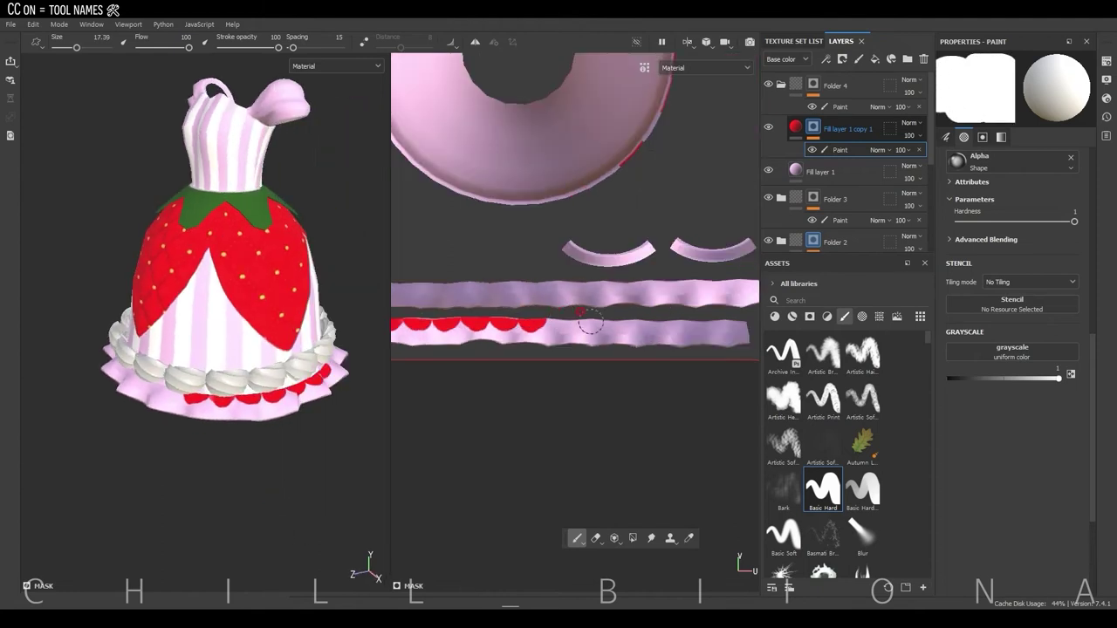
drag(560, 323, 720, 323)
middle_drag(719, 323, 663, 325)
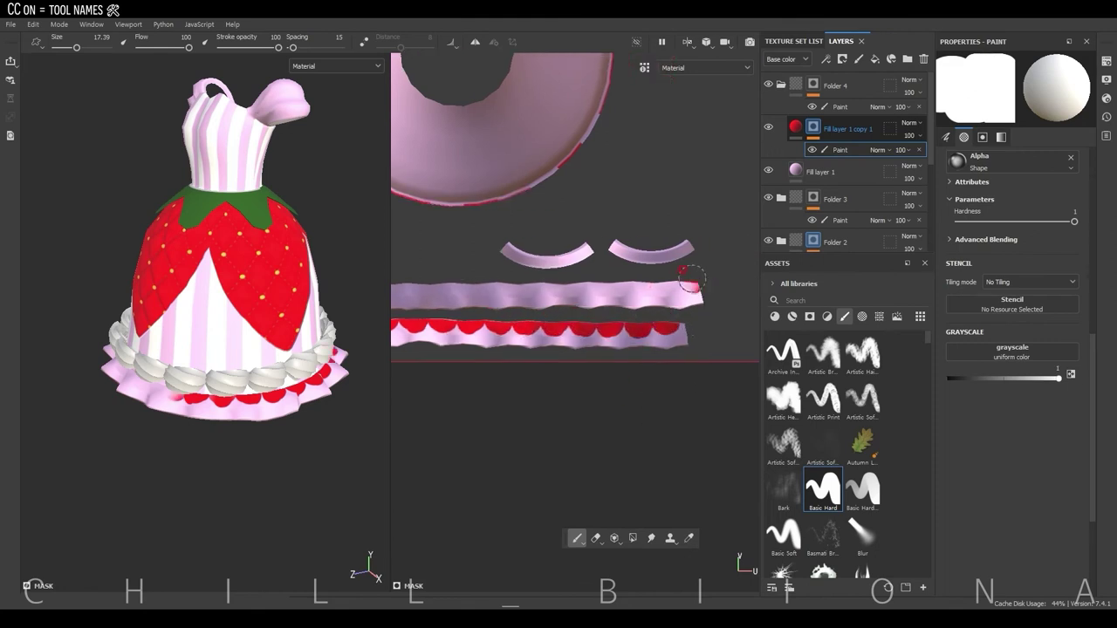
drag(689, 279, 573, 285)
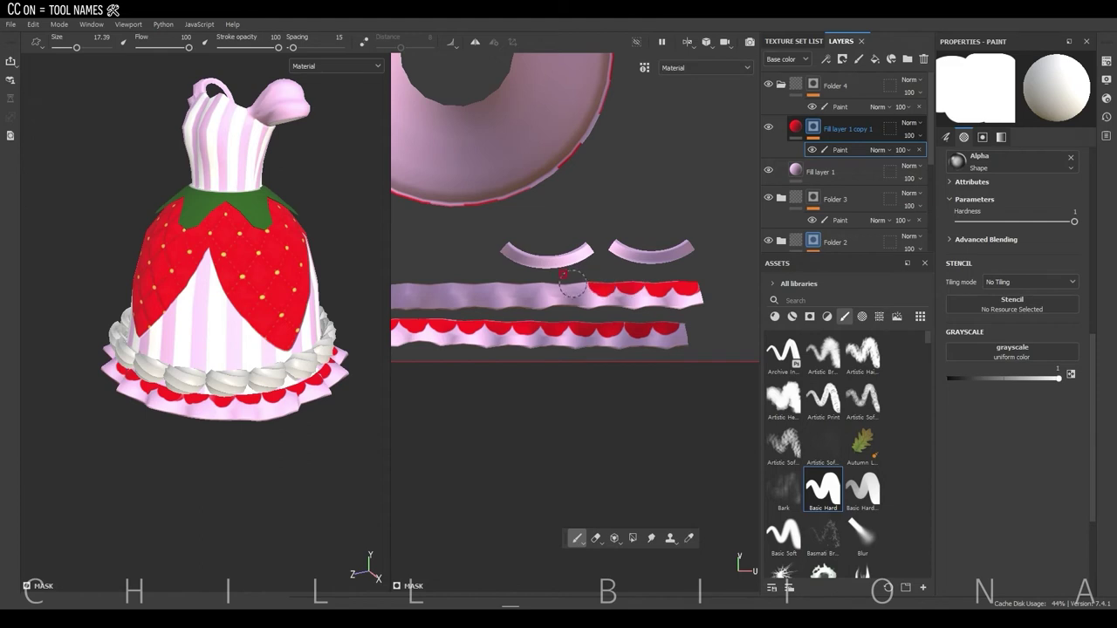
scroll(486, 284, up, 2)
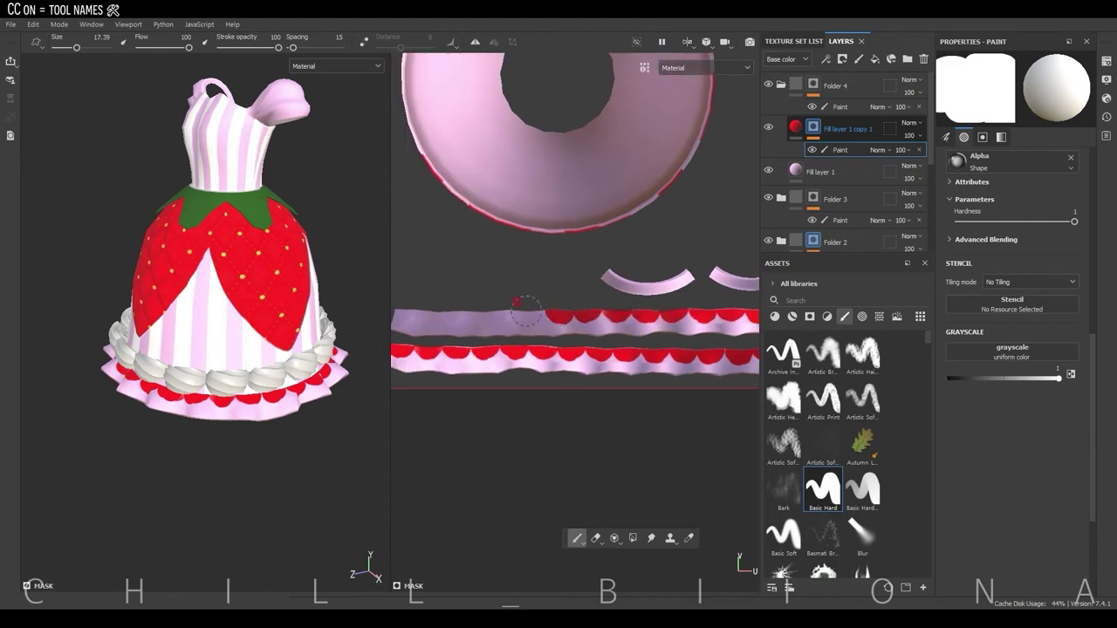
click(520, 304)
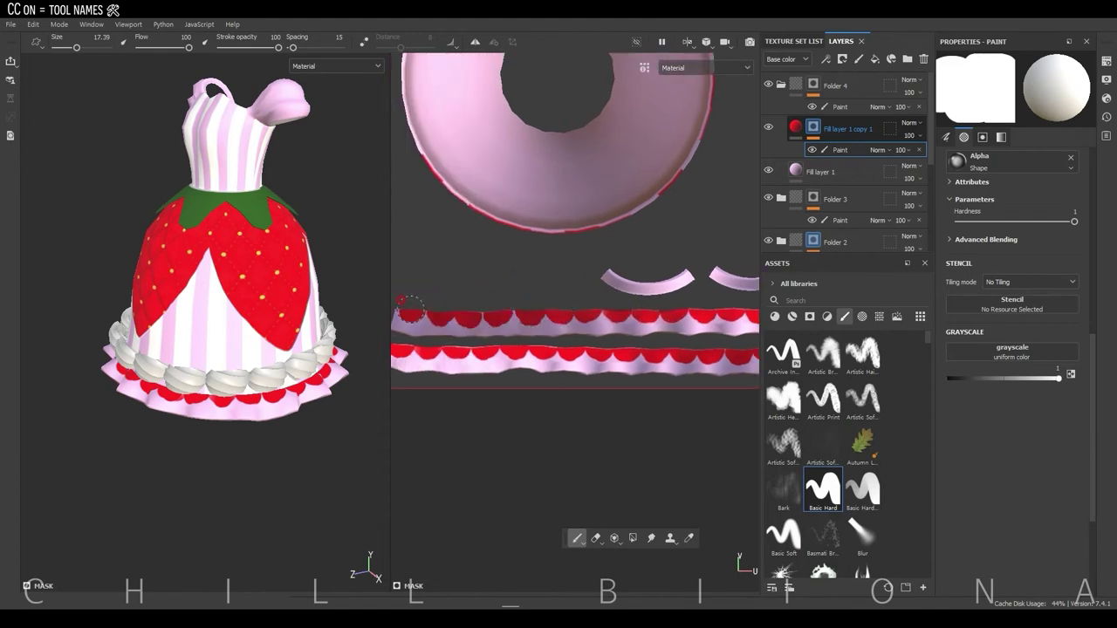
Shrink the brush and review both ends of the ruffle strips in the UV view
ctrl+right_drag(410, 308, 398, 311)
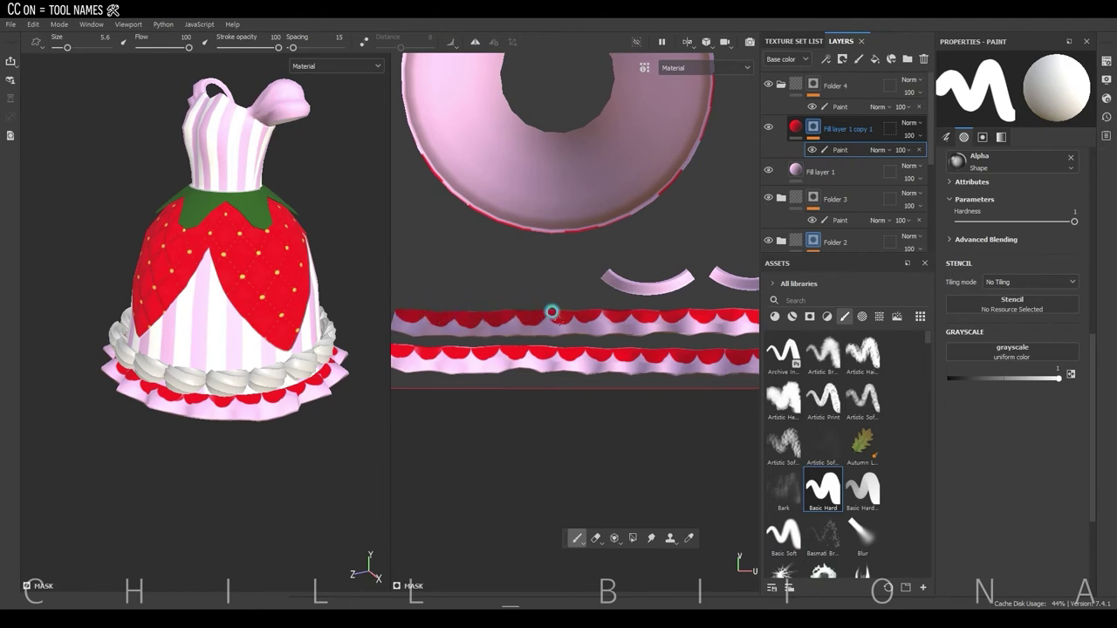
middle_drag(625, 314, 511, 306)
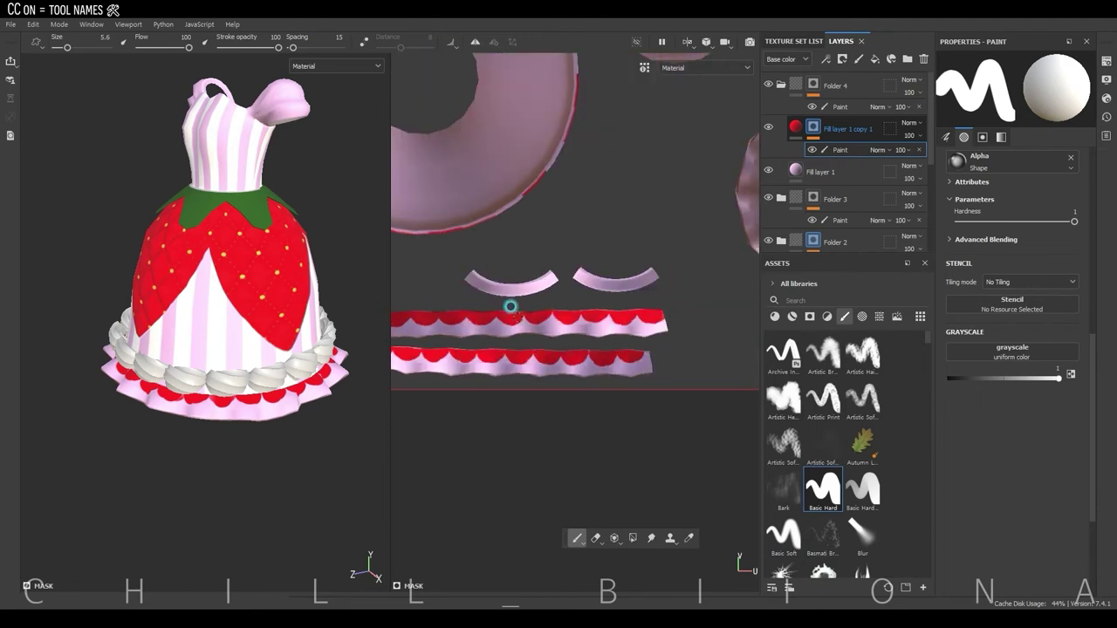
mouse_move(587, 370)
alt+middle_down()
mouse_move(626, 335)
mouse_move(614, 347)
alt+middle_up()
mouse_move(522, 361)
middle_down()
mouse_move(533, 345)
mouse_move(506, 335)
middle_up()
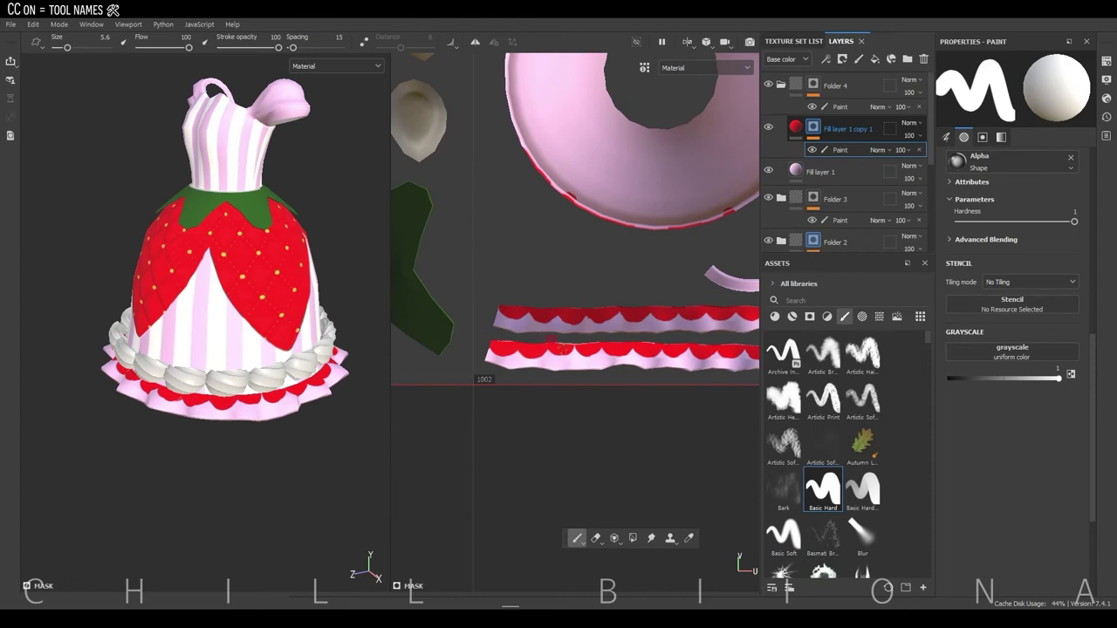
scroll(560, 338, down, 2)
Fill the donut-shaped UV island red, then collapse Folder 4 and select Folder 3
key(4)
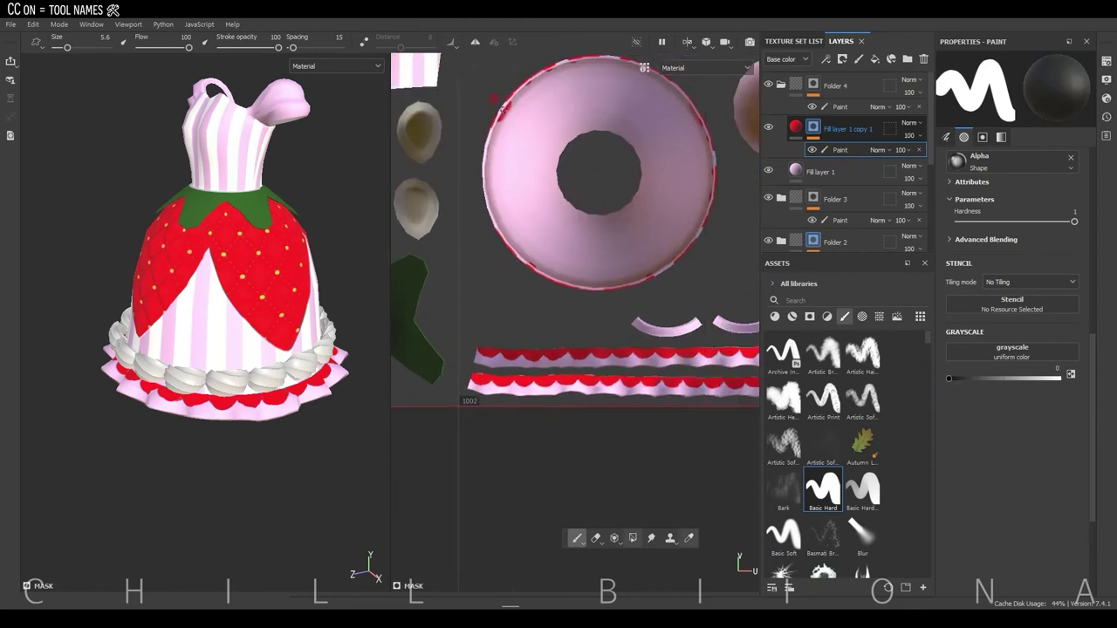
click(534, 113)
scroll(312, 460, down, 2)
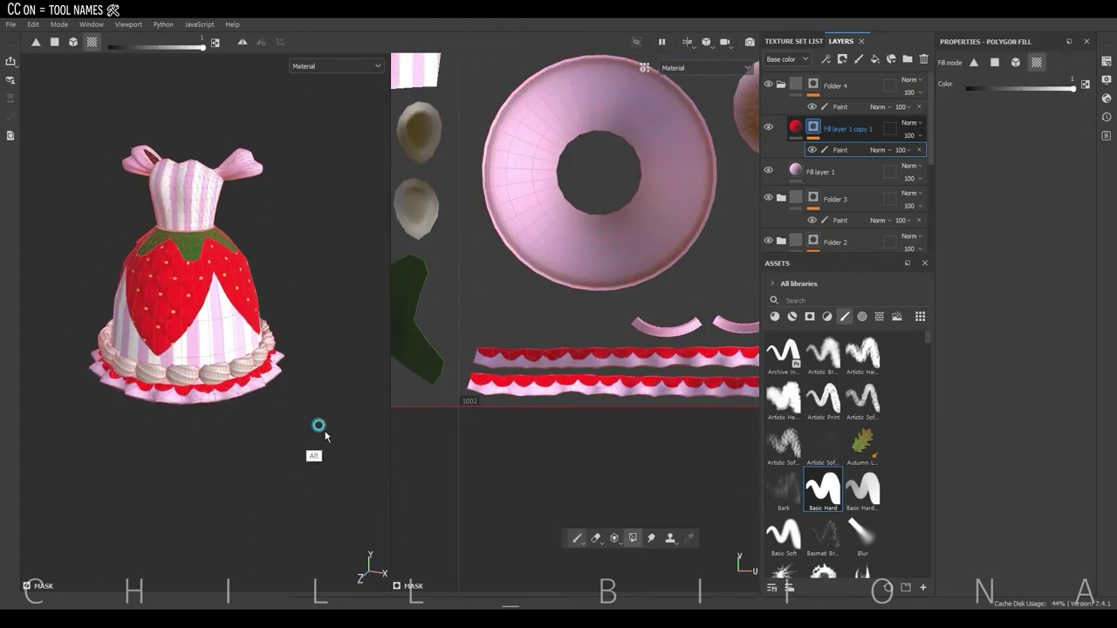
key(1)
click(854, 85)
click(781, 84)
click(835, 128)
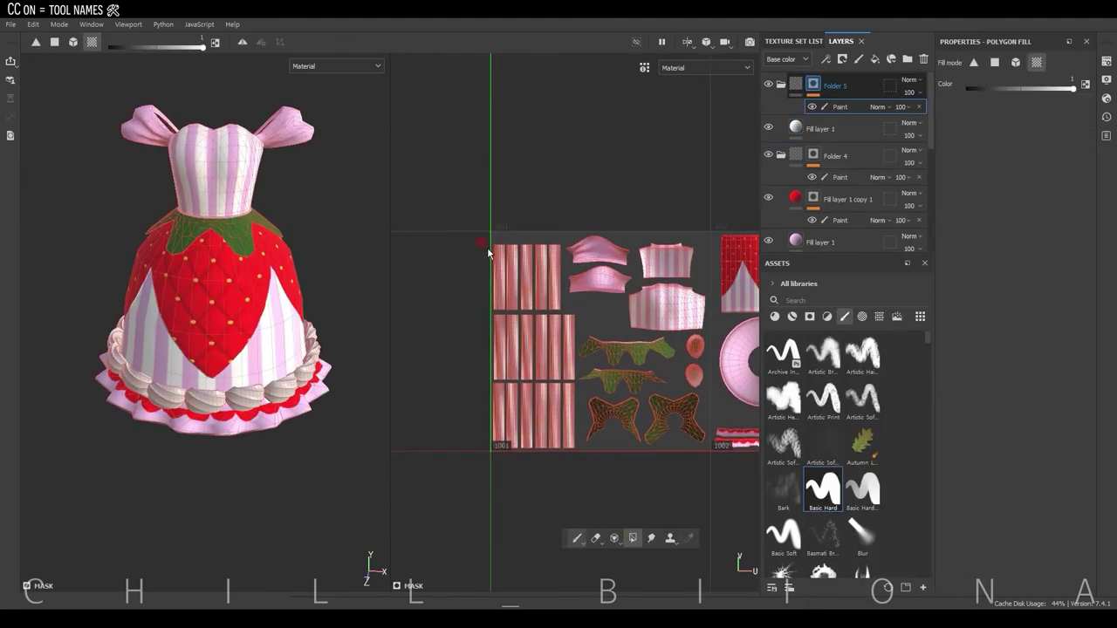
Add a paint mask to the pink fill copy and set the brush size to 8.25
click(837, 177)
middle_drag(693, 343, 634, 322)
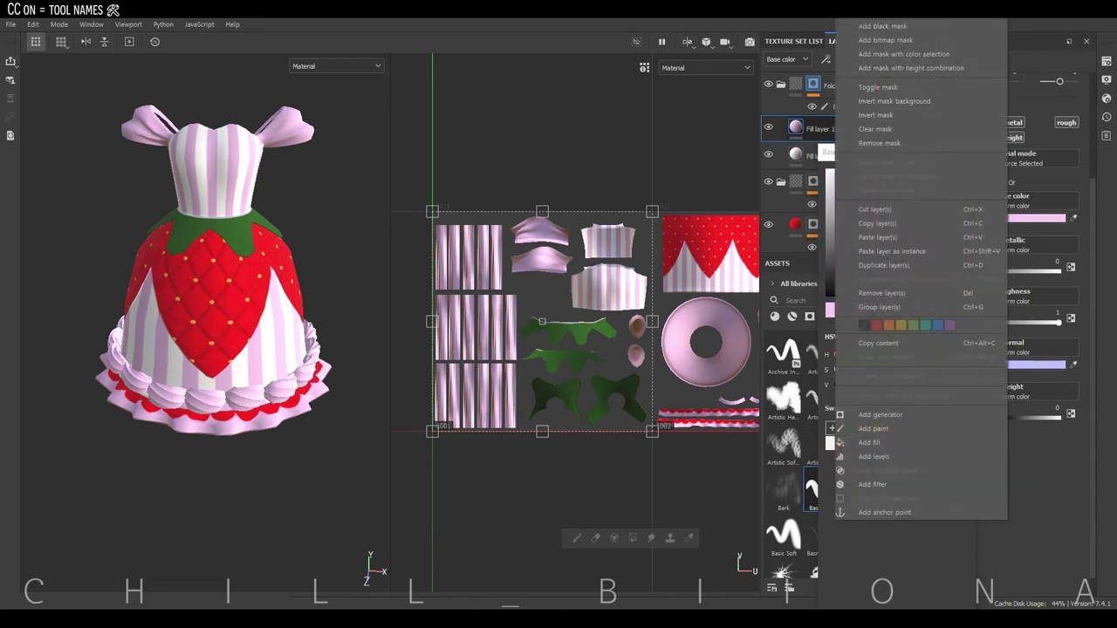
click(873, 506)
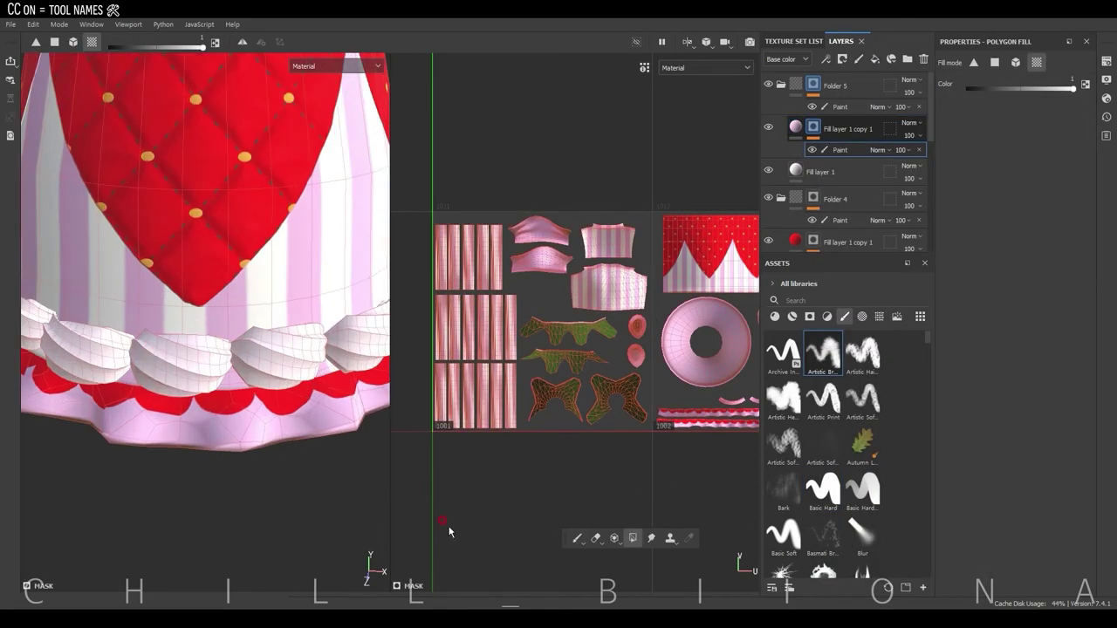
key(1)
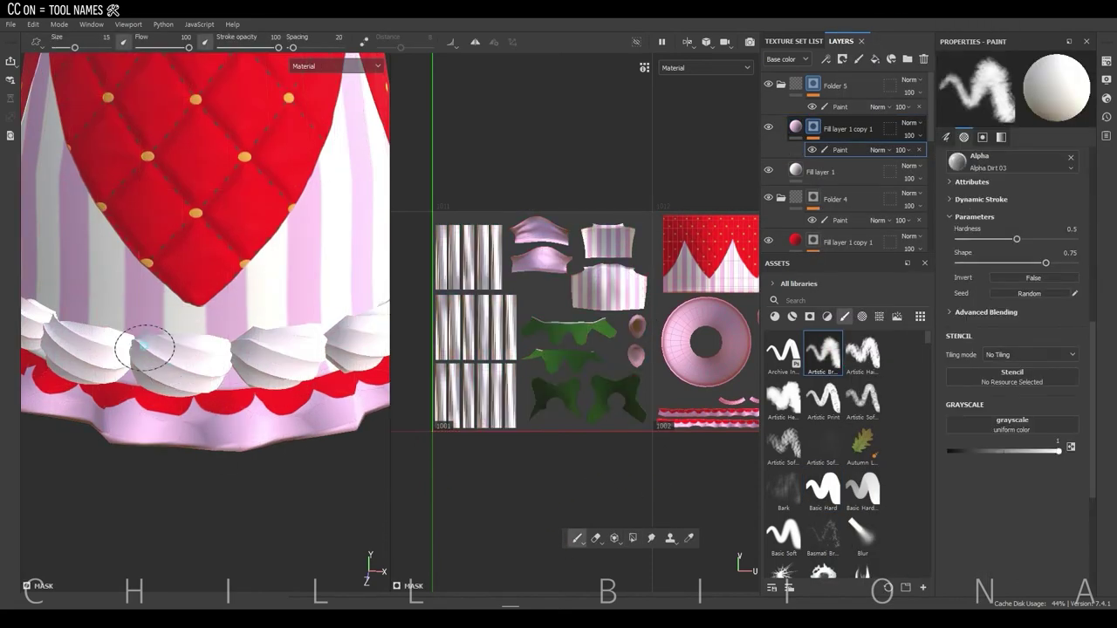
ctrl+right_drag(142, 345, 137, 342)
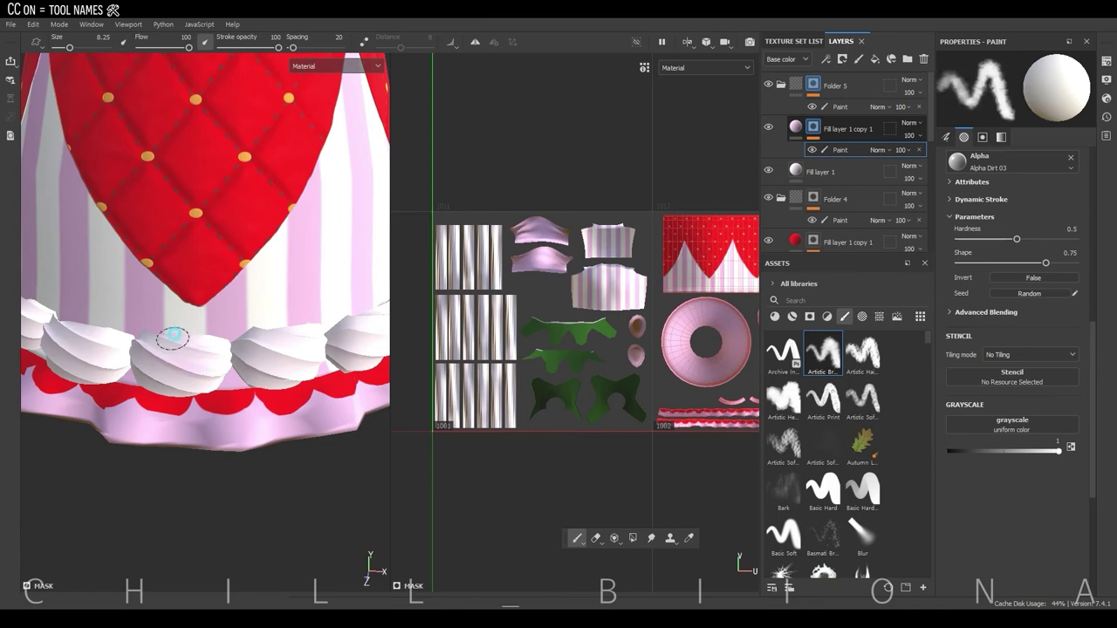
Orbit the skirt to inspect the hem swirls and strawberry panel from several angles
scroll(337, 474, down, 3)
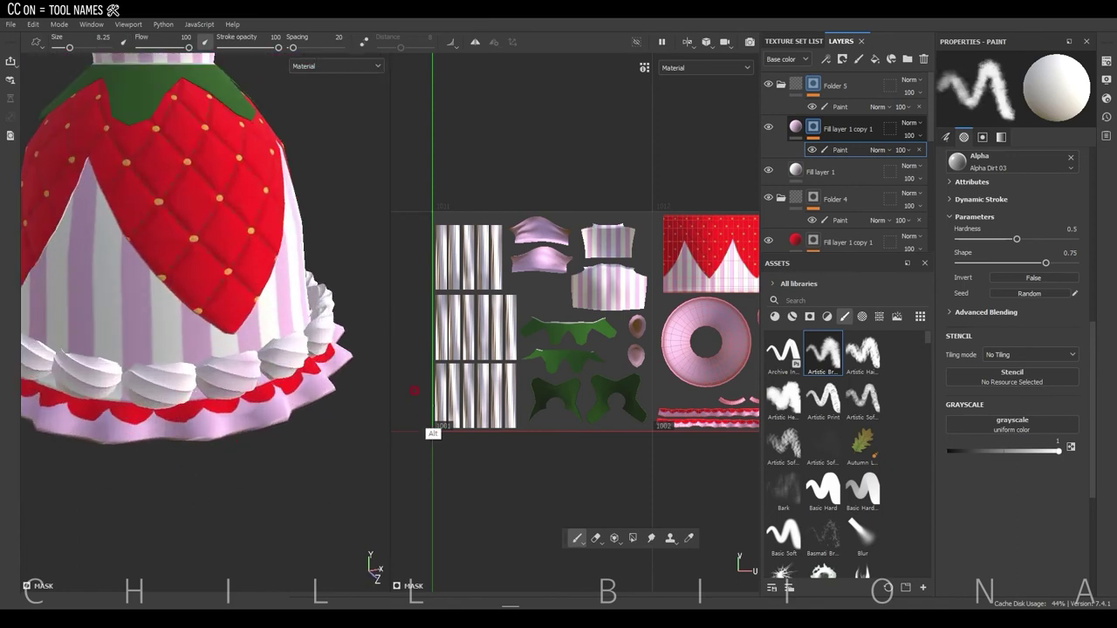
alt+drag(186, 391, 316, 371)
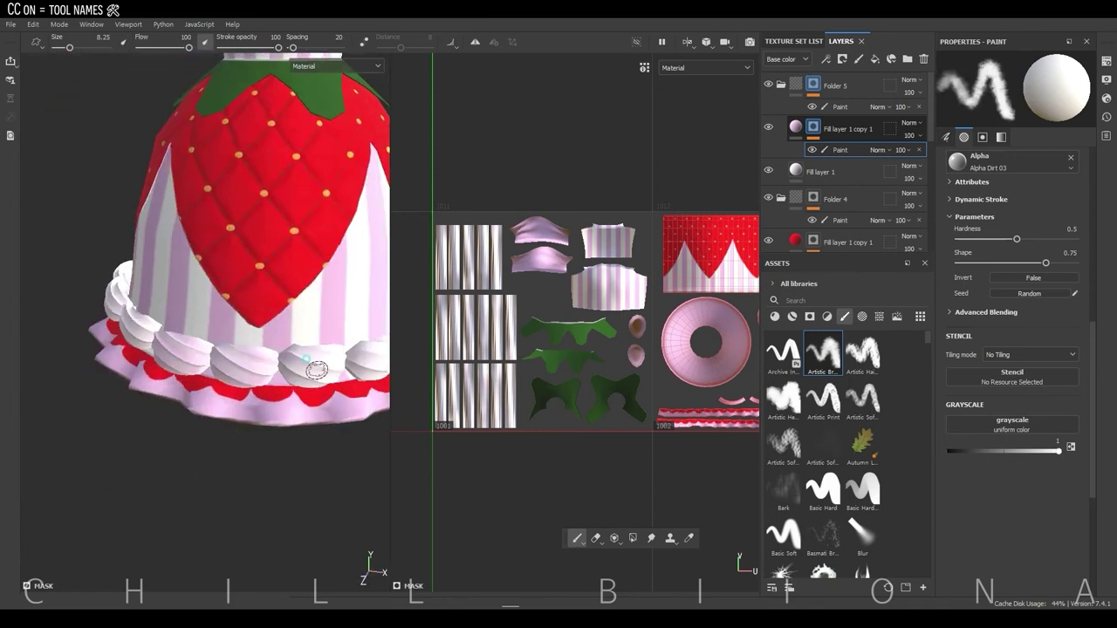
mouse_move(229, 375)
alt+mouse_down()
mouse_move(237, 359)
mouse_move(294, 379)
mouse_move(274, 454)
mouse_move(247, 351)
mouse_move(245, 387)
mouse_move(190, 334)
alt+mouse_up()
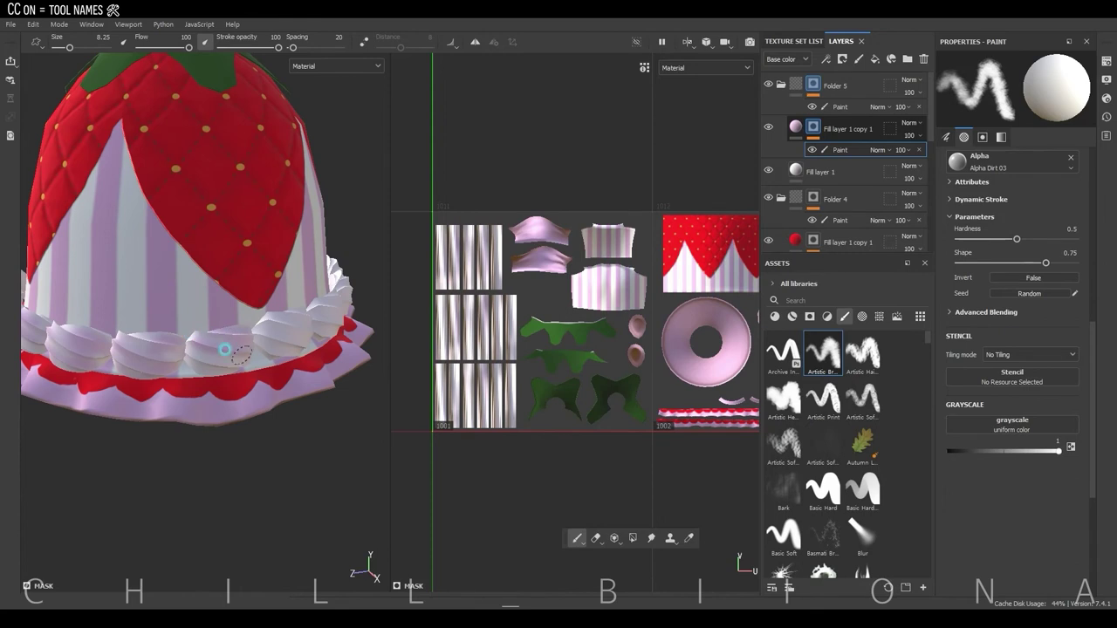
mouse_move(271, 339)
alt+mouse_down()
mouse_move(298, 346)
mouse_move(229, 443)
mouse_move(263, 346)
mouse_move(312, 349)
mouse_move(229, 371)
mouse_move(266, 389)
alt+mouse_up()
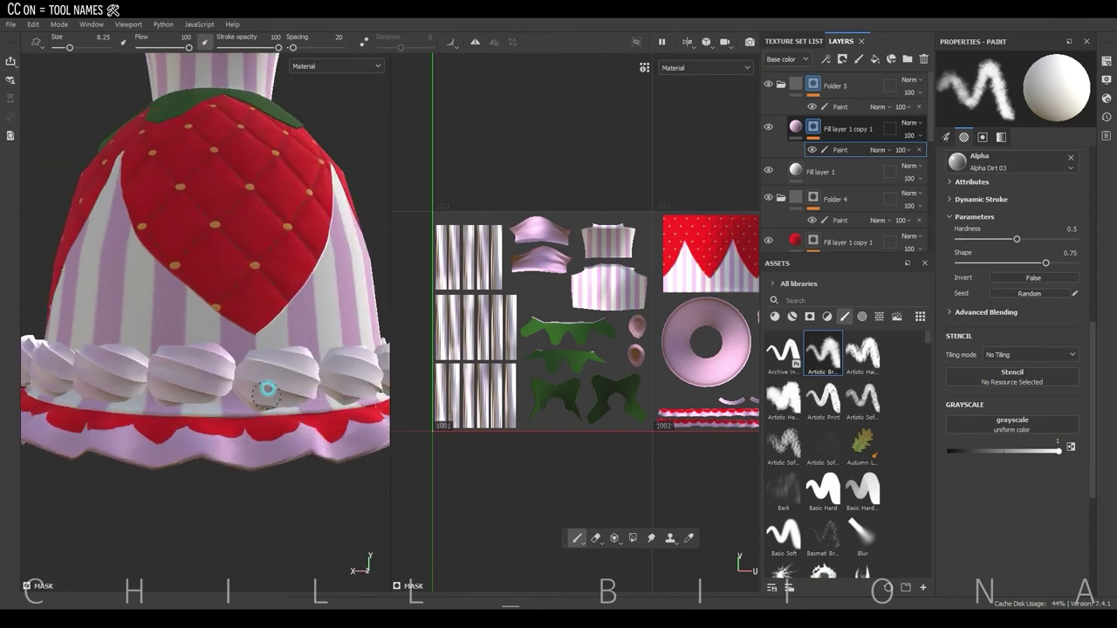
scroll(262, 436, up, 3)
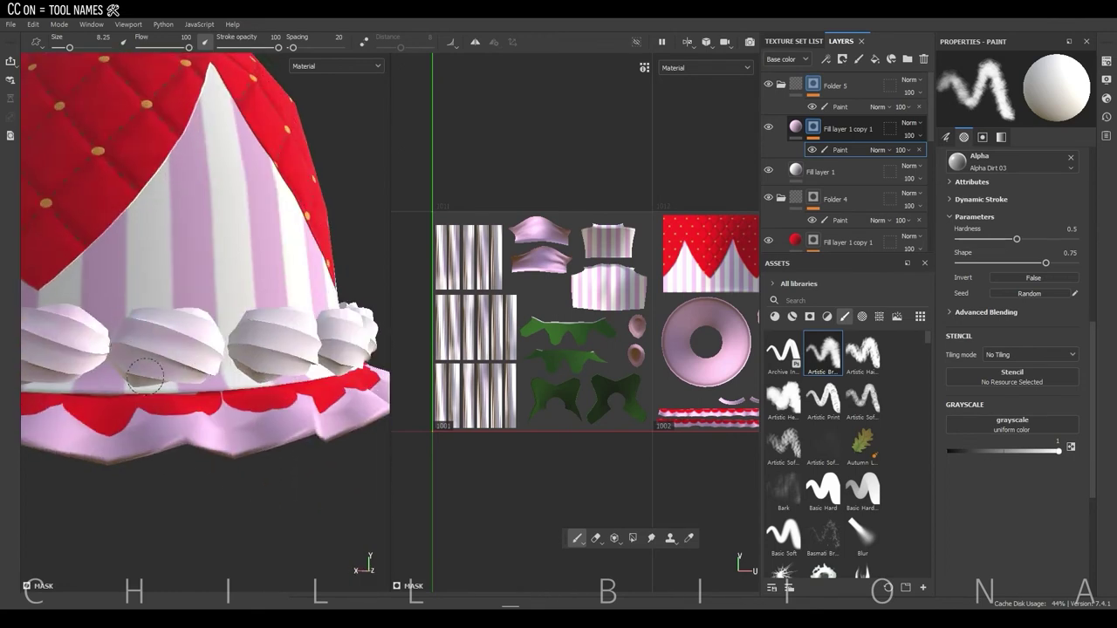
scroll(222, 384, down, 3)
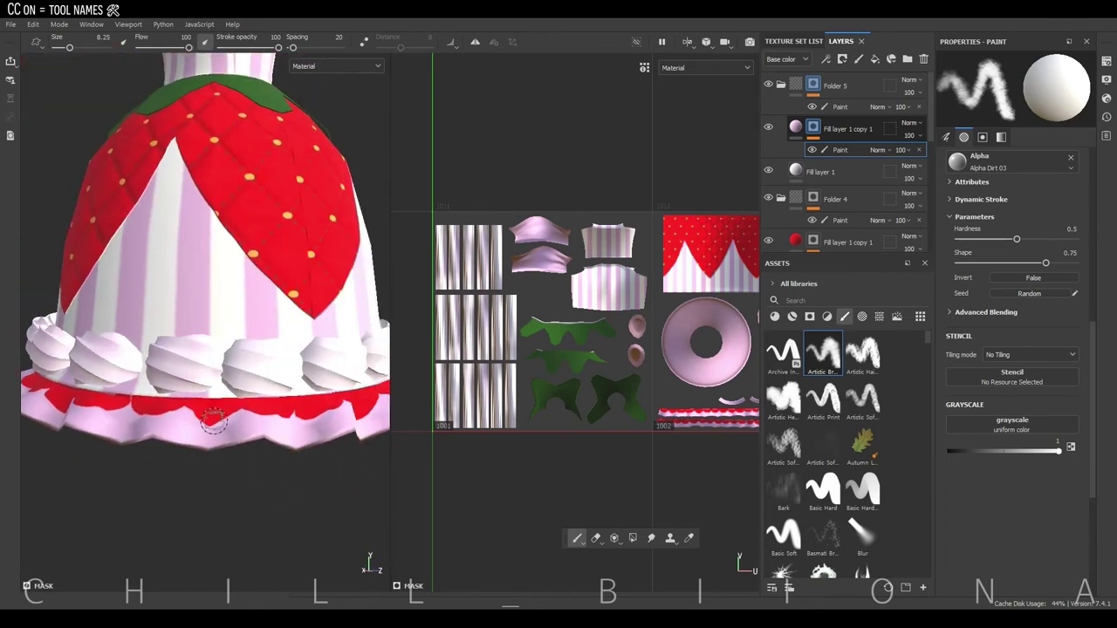
alt+drag(273, 356, 288, 338)
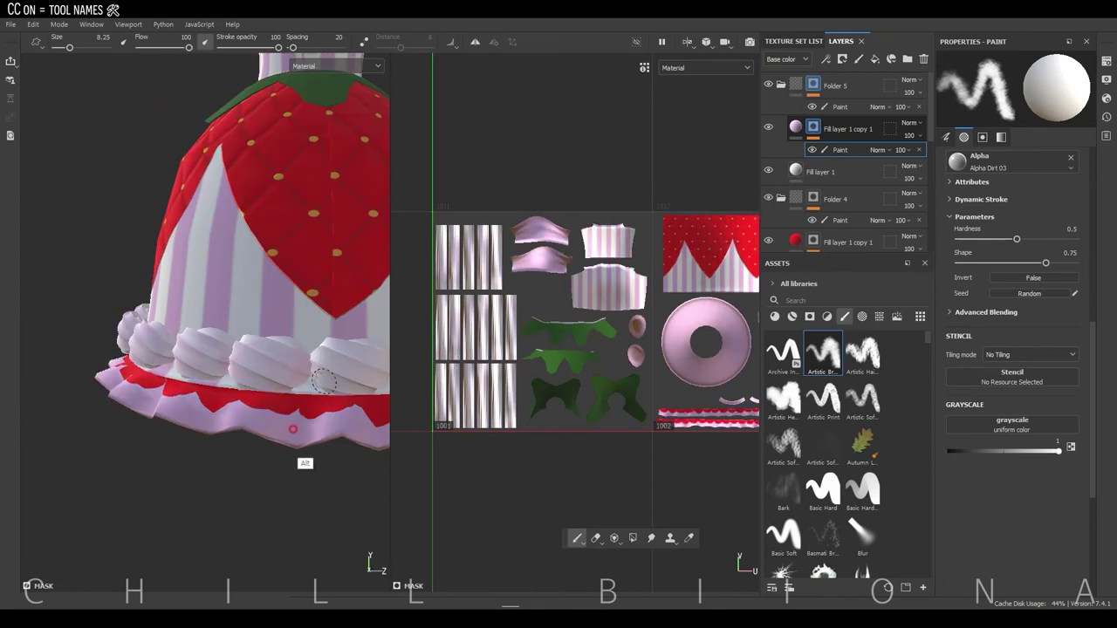
alt+drag(293, 428, 230, 316)
mouse_move(295, 352)
alt+mouse_down()
mouse_move(259, 424)
mouse_move(210, 351)
alt+mouse_up()
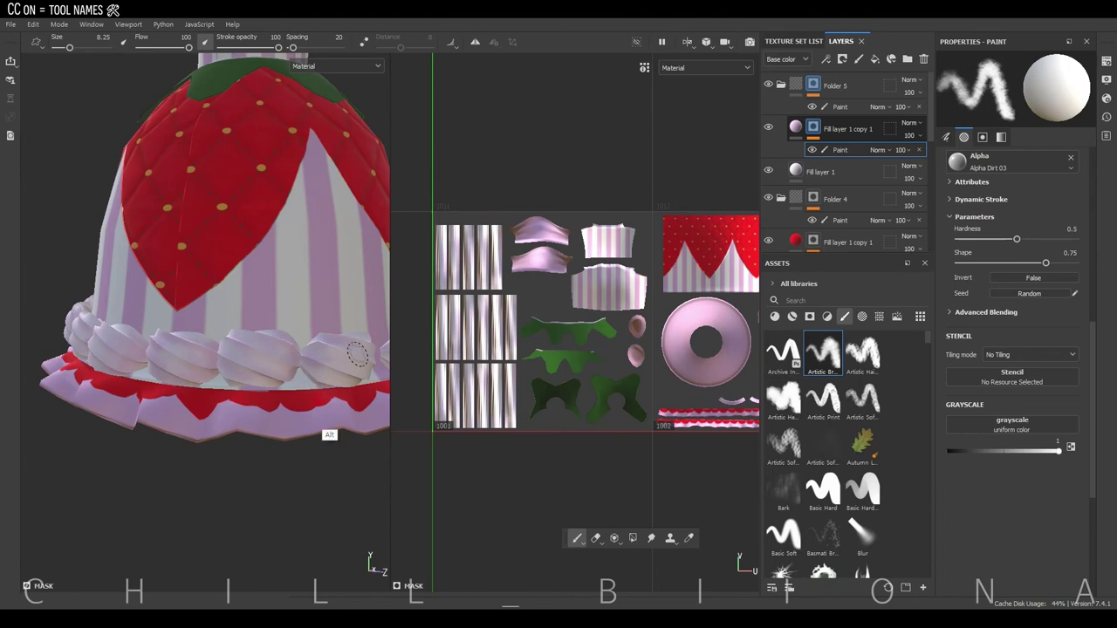
mouse_move(356, 353)
alt+mouse_down()
mouse_move(224, 428)
mouse_move(154, 370)
alt+mouse_up()
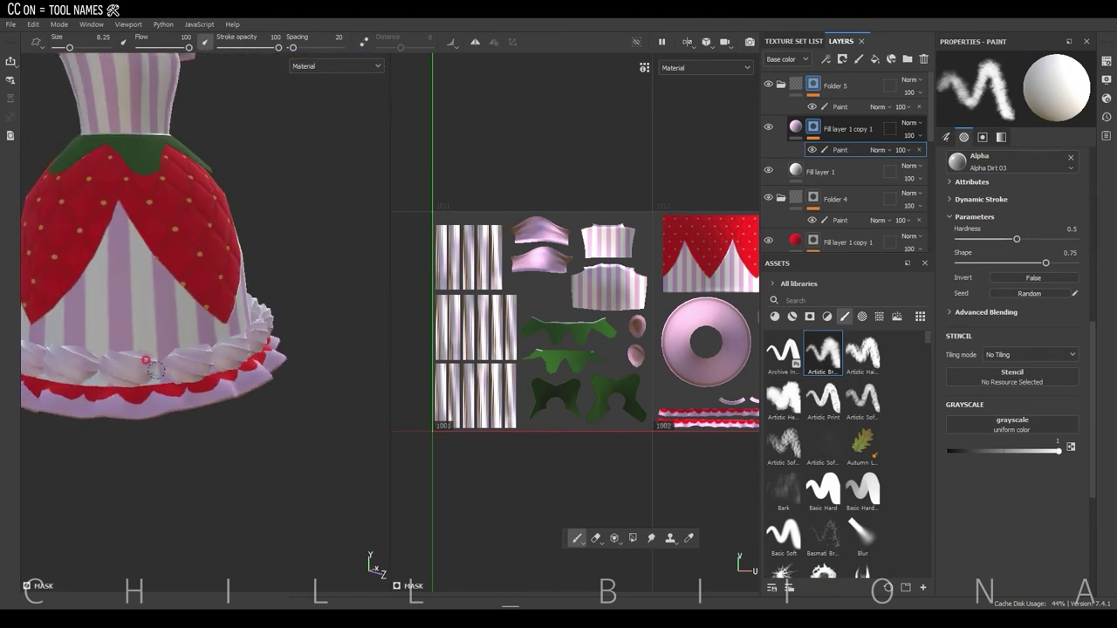
Duplicate the pink Fill layer 1 and add a paint mask to the new copy
key(f)
click(793, 82)
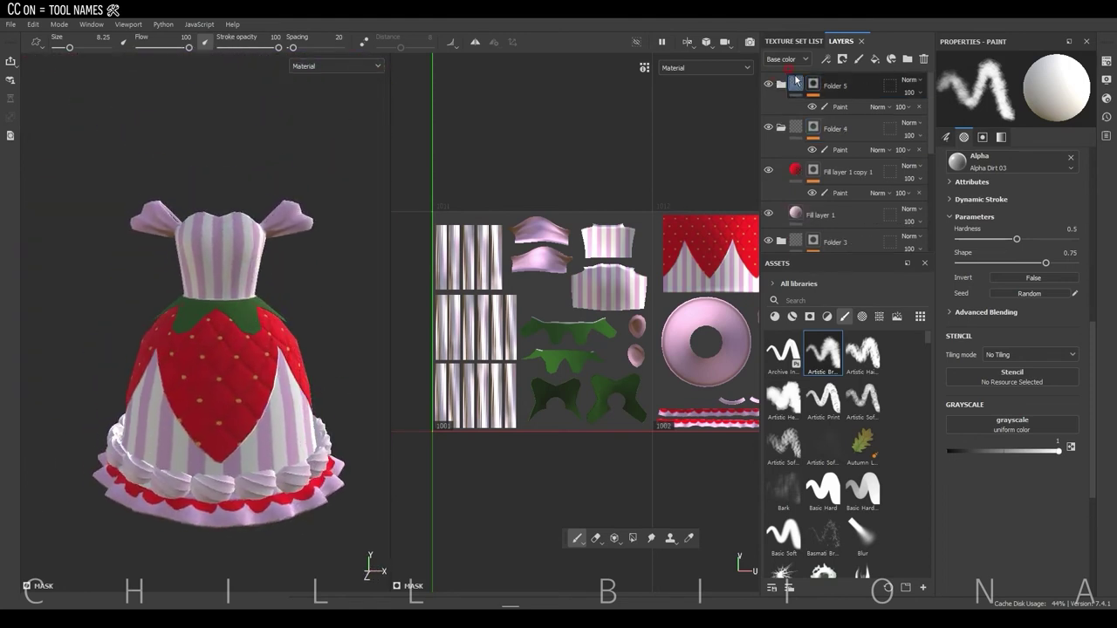
click(828, 214)
key(ctrl+d)
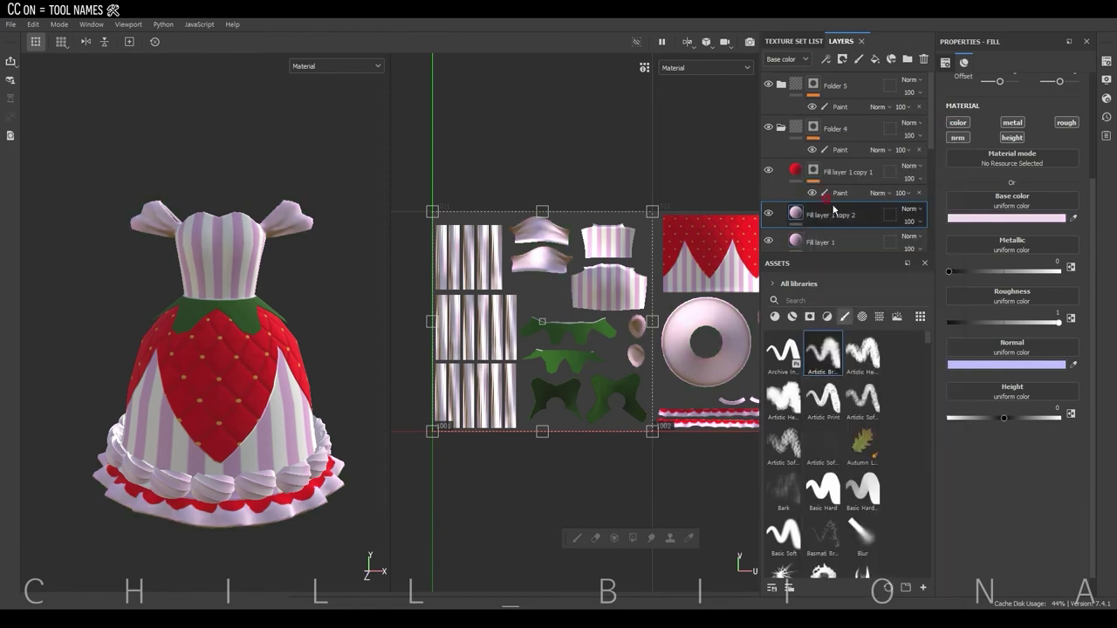
right_click(833, 210)
click(837, 215)
Orbit and zoom around the dress to check the straps and strawberry panel
scroll(314, 253, up, 3)
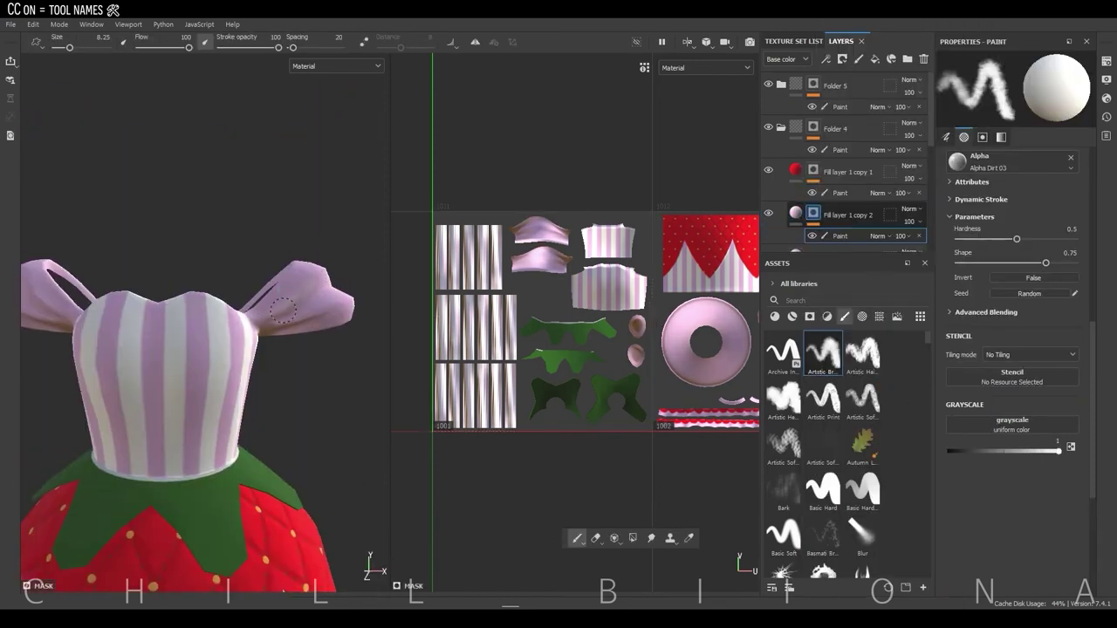
alt+drag(229, 320, 117, 312)
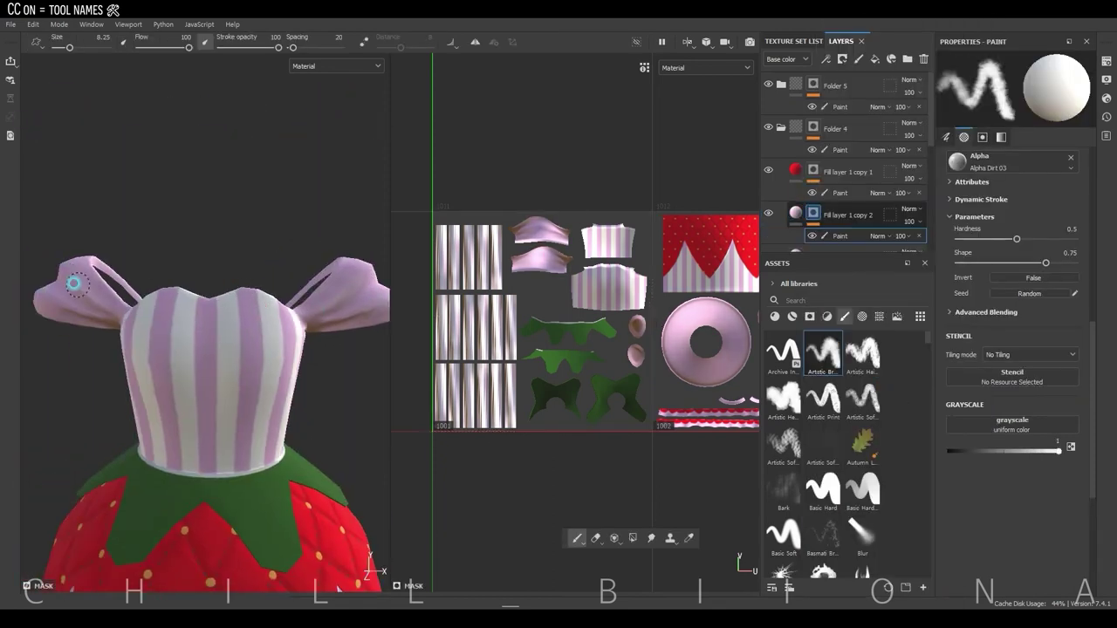
mouse_move(193, 297)
alt+mouse_down()
mouse_move(311, 379)
mouse_move(123, 290)
mouse_move(219, 457)
mouse_move(214, 391)
alt+mouse_up()
key(f)
key(ctrl+z)
alt+drag(273, 353, 242, 382)
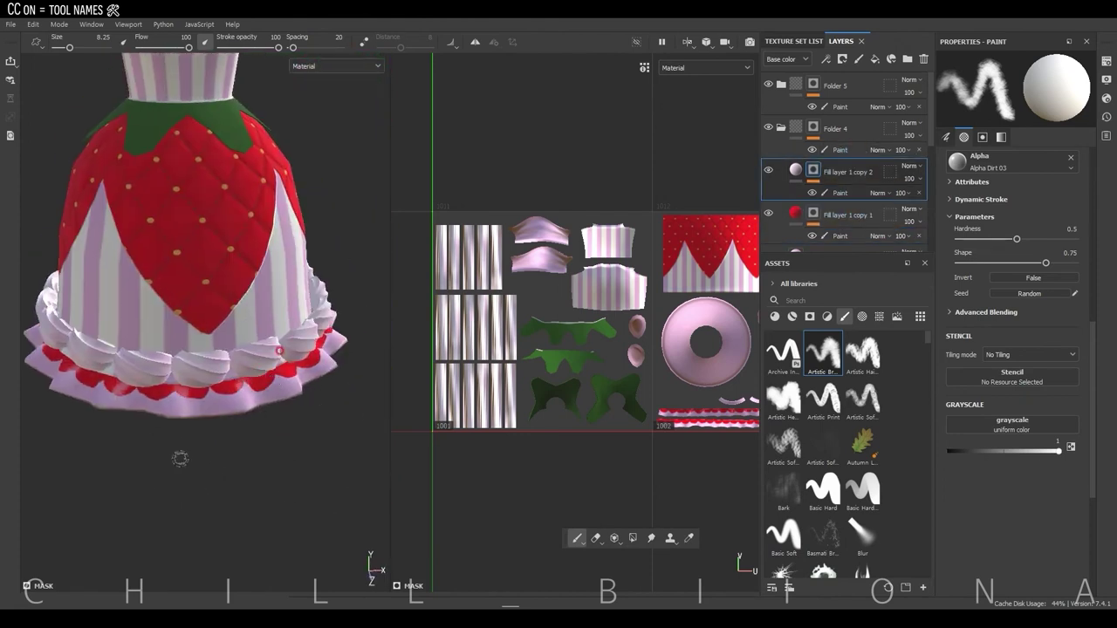
alt+right_drag(288, 394, 251, 436)
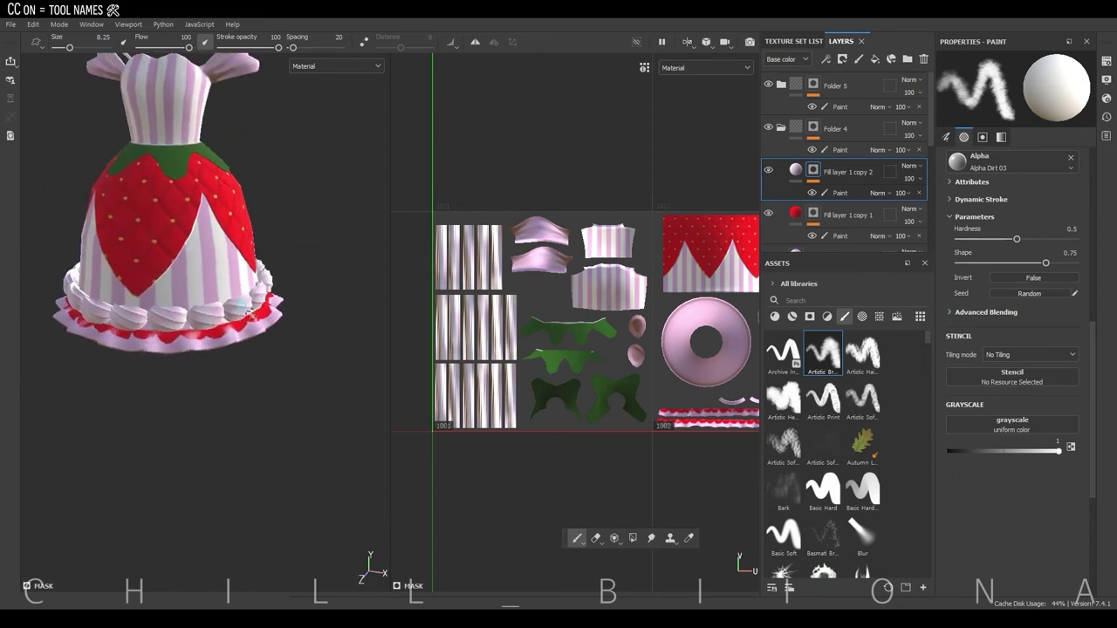
alt+drag(242, 306, 219, 392)
alt+right_drag(219, 392, 379, 339)
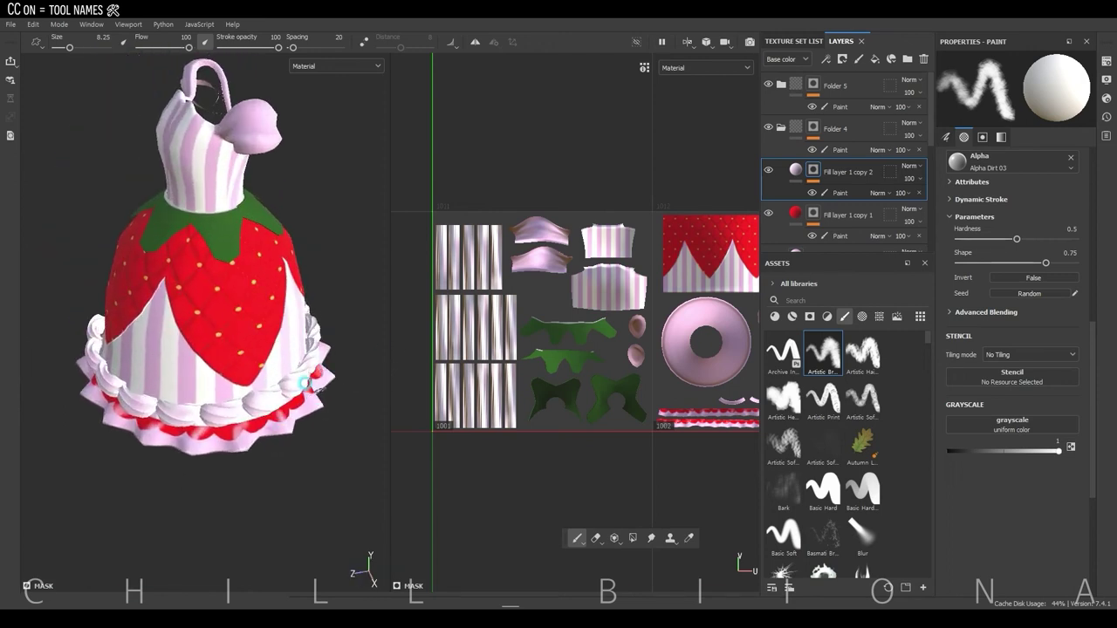
alt+drag(305, 383, 312, 428)
alt+right_drag(312, 429, 323, 448)
Move the UV view to the ruffle strips and switch the brush to black for erasing pink
alt+middle_drag(670, 470, 489, 401)
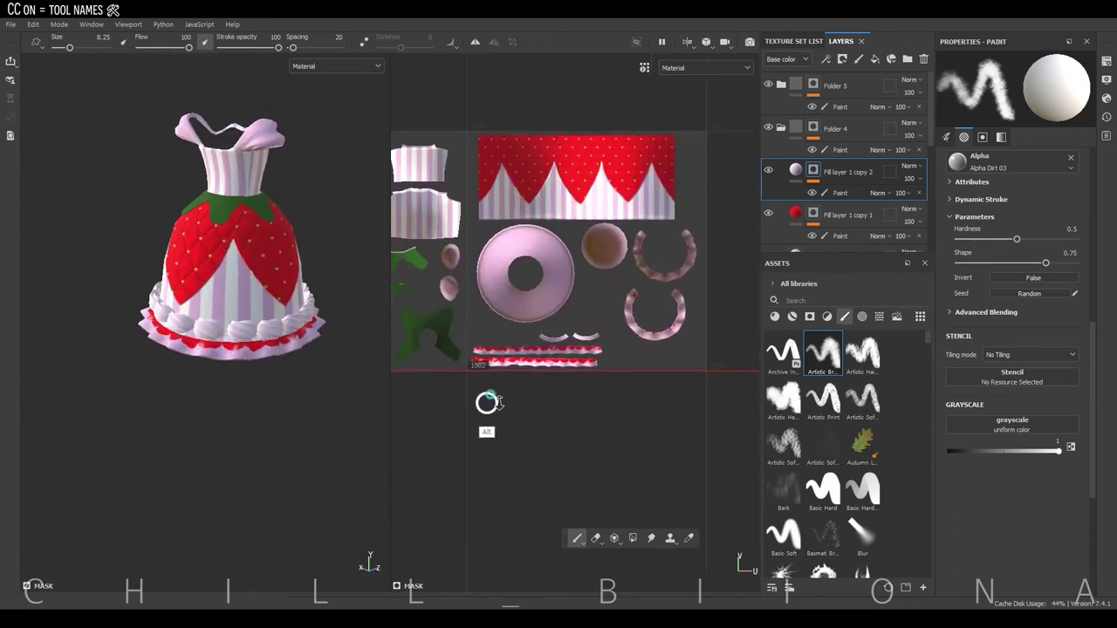
scroll(488, 401, up, 5)
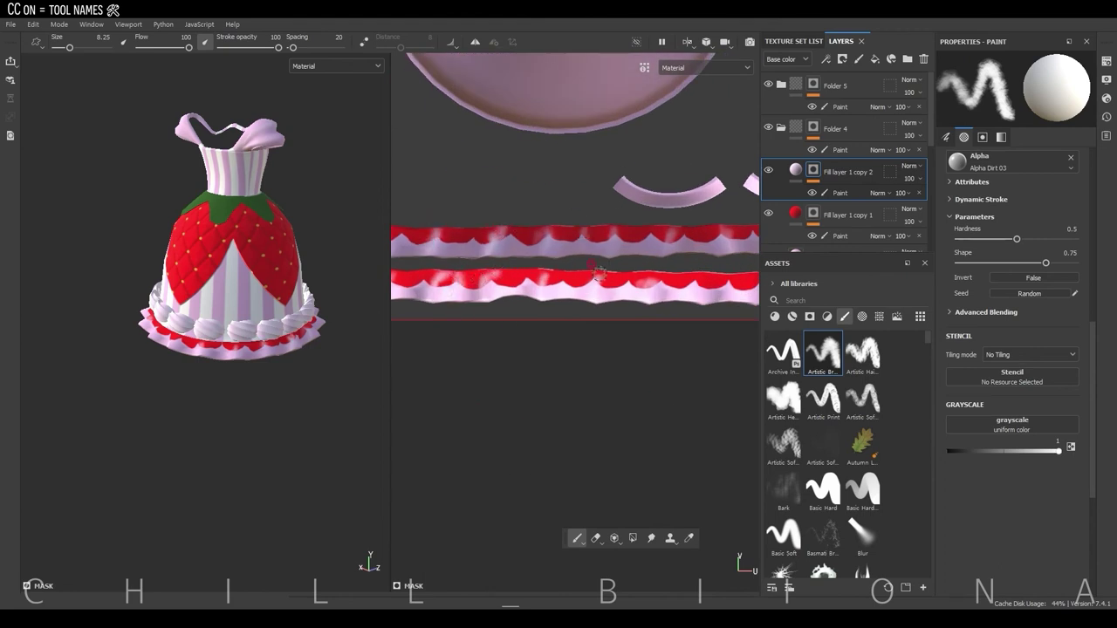
alt+middle_drag(663, 247, 636, 244)
alt+middle_drag(683, 285, 594, 312)
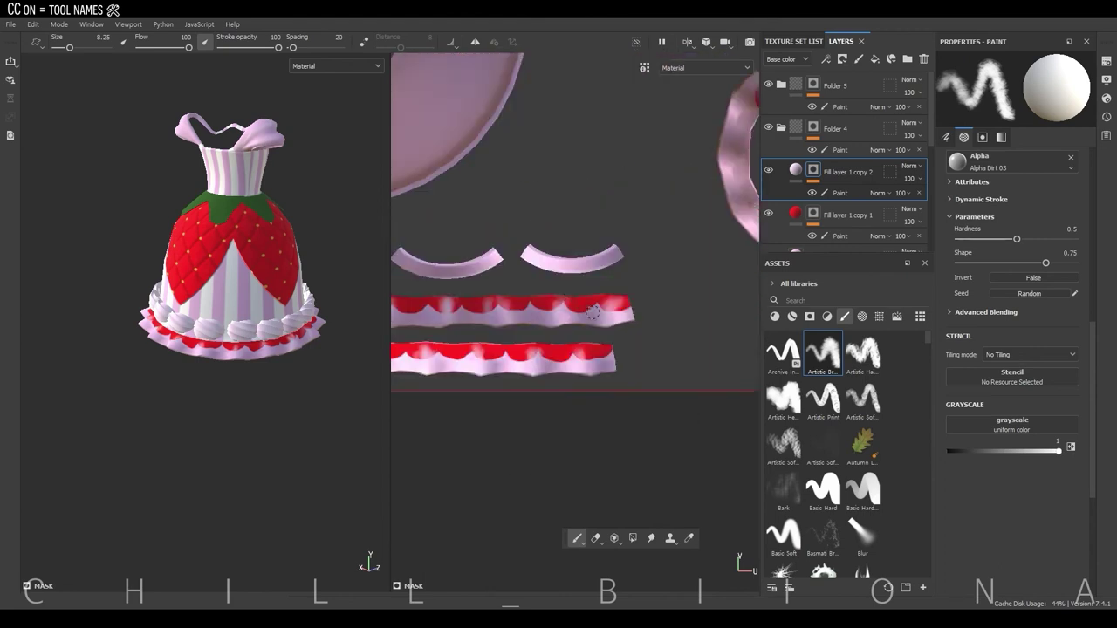
key(x)
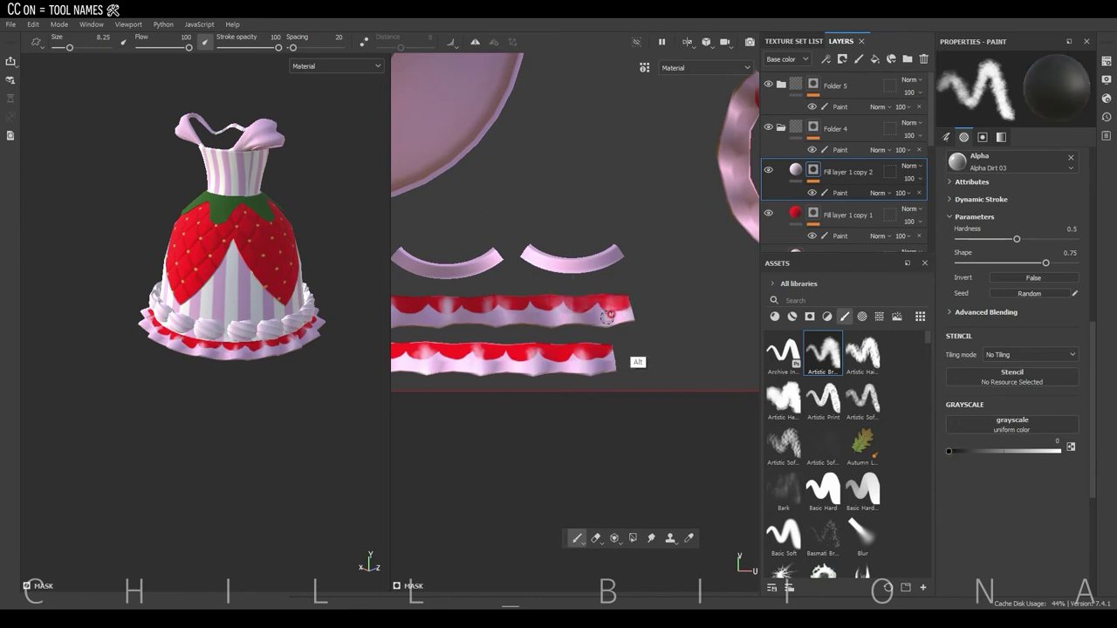
Erase pink along the upper ruffle strip in the UV view to reveal soft red scallops
alt+middle_drag(565, 289, 555, 321)
alt+middle_drag(478, 334, 541, 319)
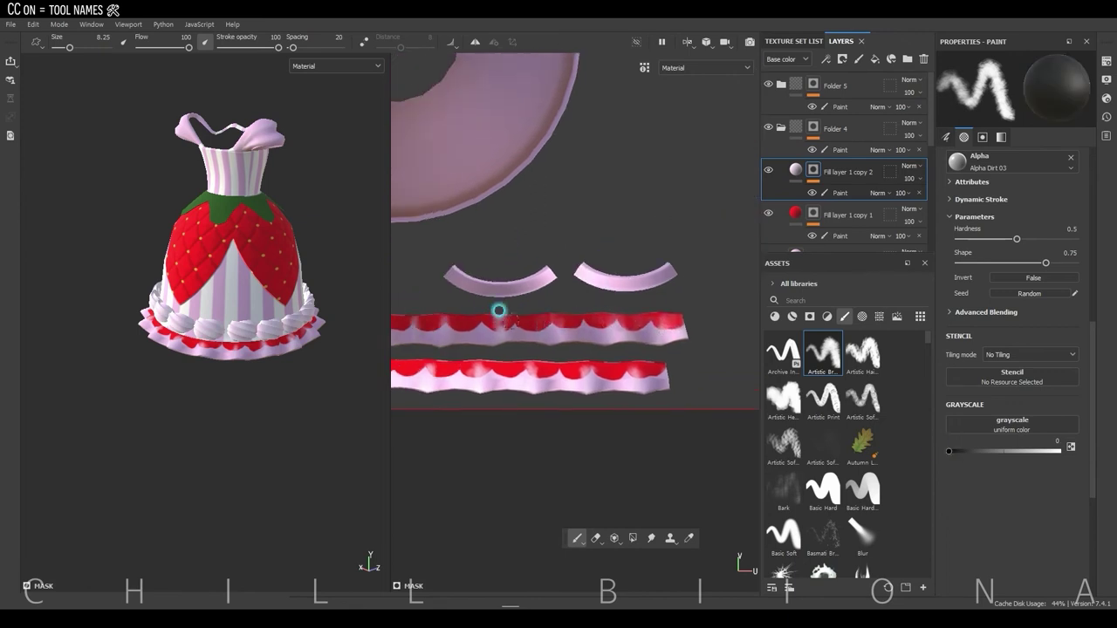
alt+middle_drag(411, 308, 468, 318)
alt+middle_drag(543, 319, 626, 314)
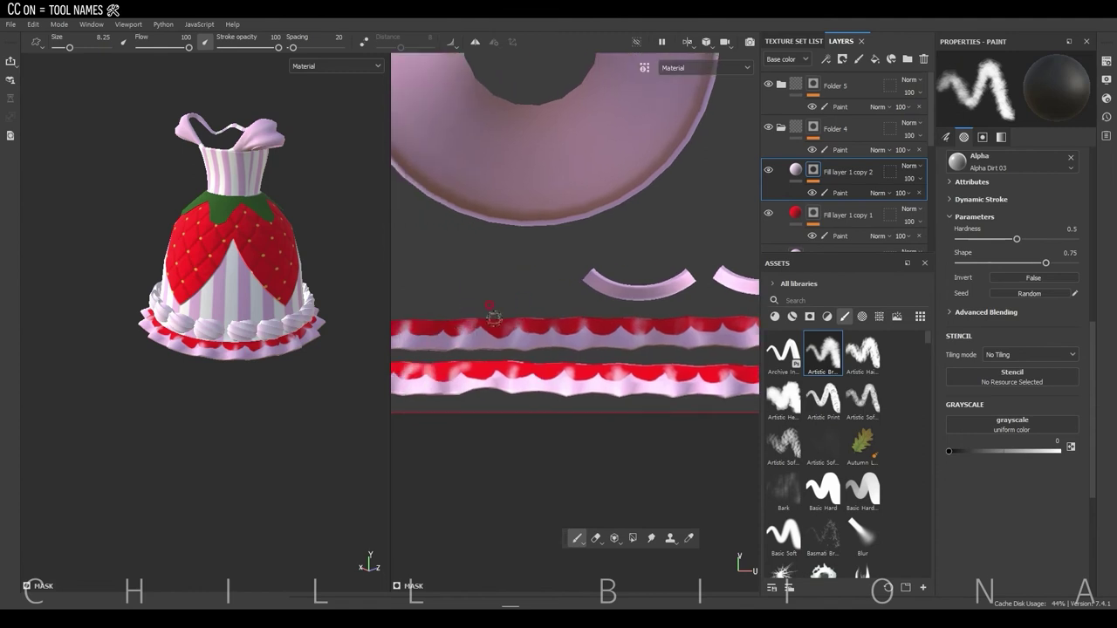
alt+middle_drag(493, 316, 537, 316)
scroll(274, 451, up, 5)
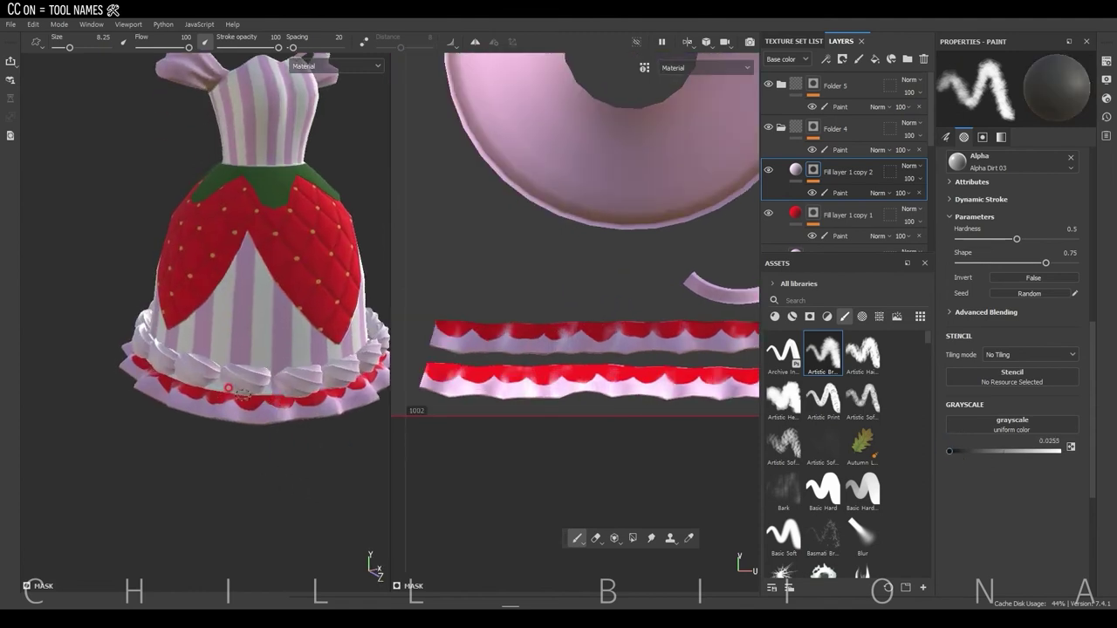
alt+drag(394, 312, 287, 428)
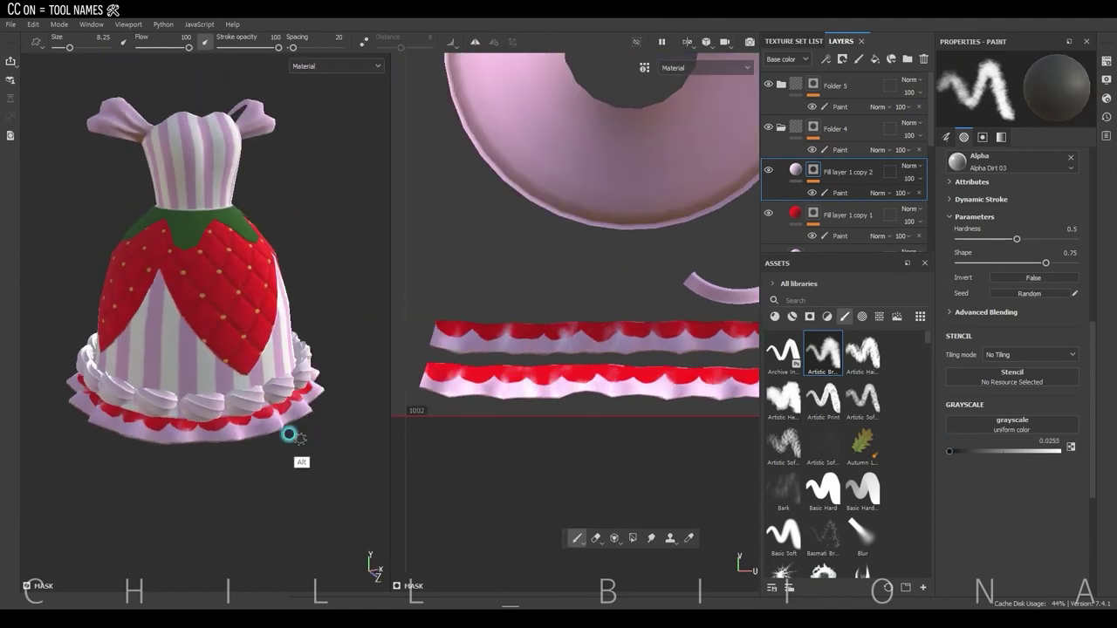
scroll(930, 150, down, 1)
scroll(873, 157, up, 3)
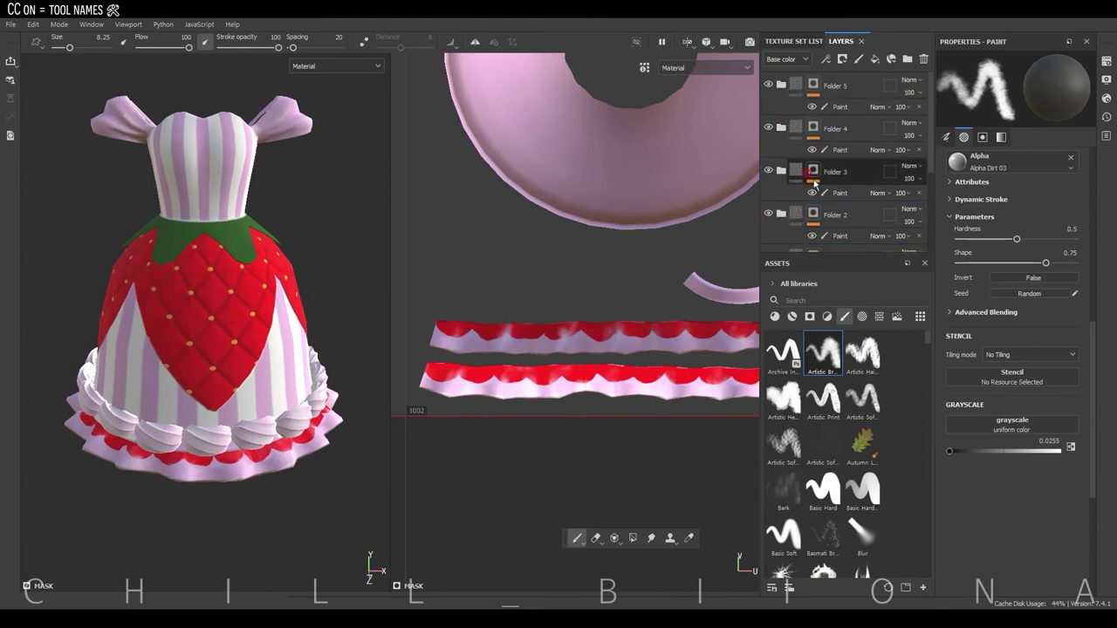
Add a paint mask to the green calyx Fill layer 1 copy 1 and shrink the brush twice
click(838, 215)
click(1025, 218)
click(923, 196)
right_click(817, 212)
click(872, 401)
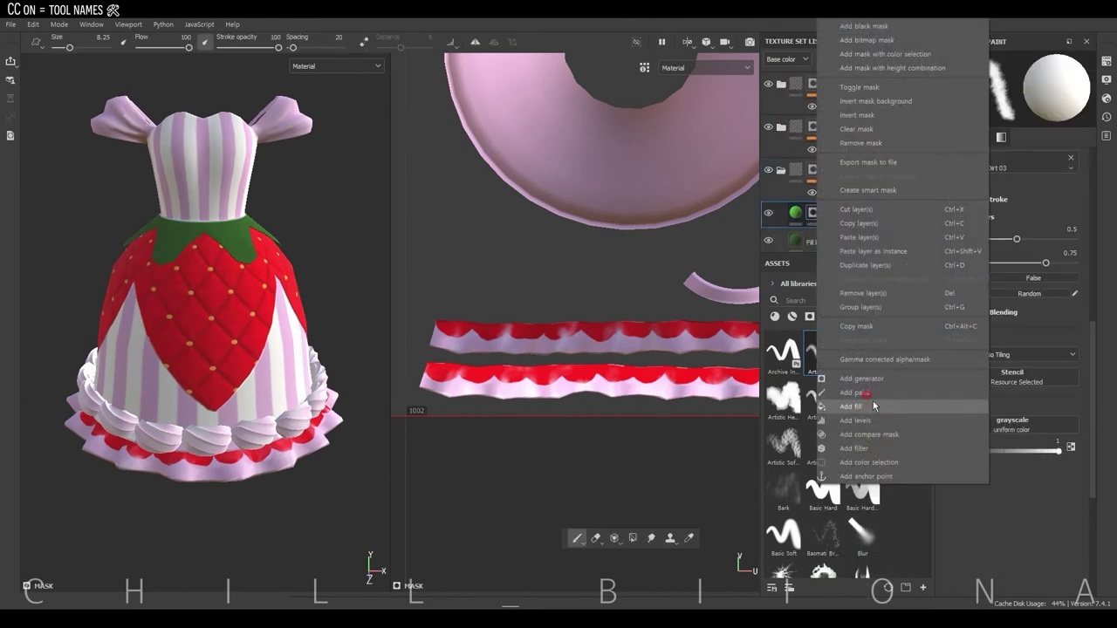
scroll(240, 323, up, 2)
key(bracketleft)
key(bracketleft)
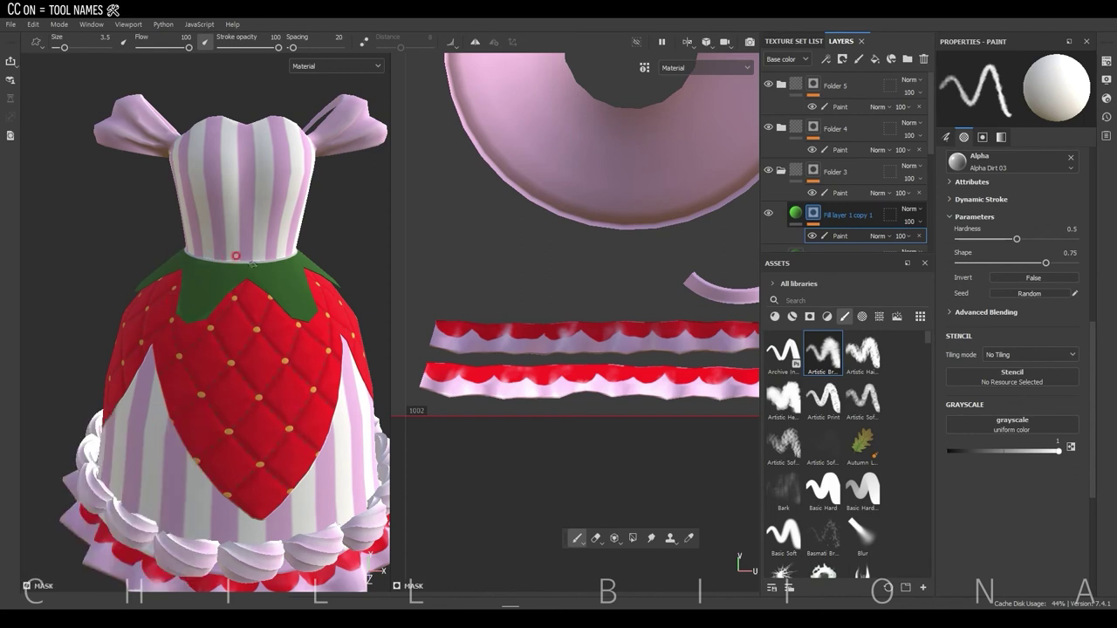
key(bracketleft)
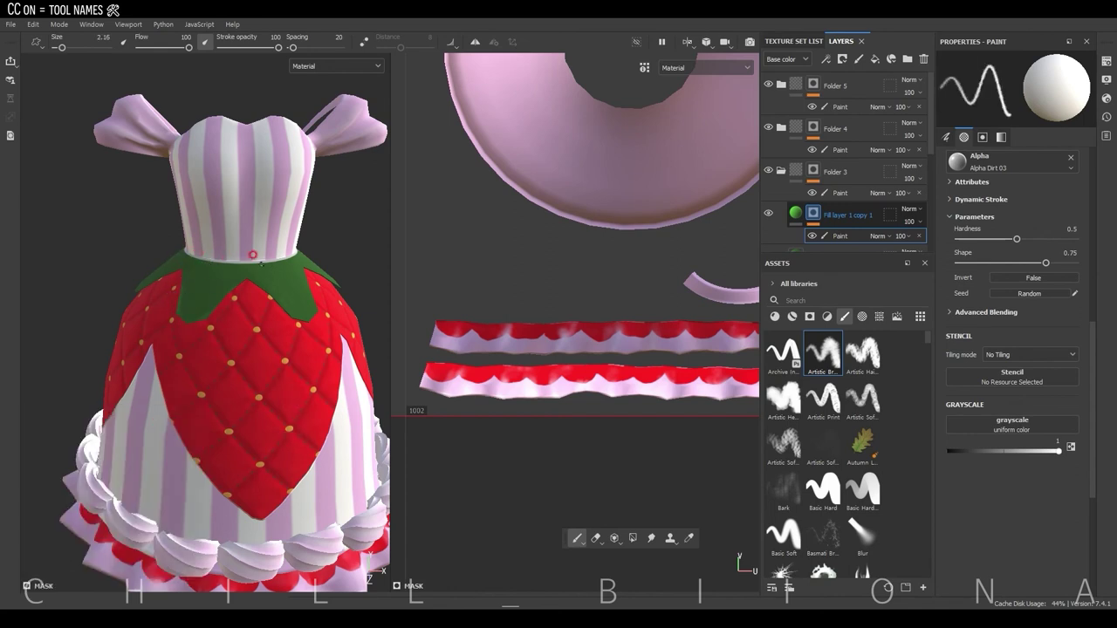
Orbit around the bodice, straps and ruffles to inspect the dress from several angles
mouse_move(334, 353)
alt+mouse_down()
mouse_move(291, 206)
mouse_move(214, 292)
mouse_move(258, 280)
alt+mouse_up()
mouse_move(315, 347)
alt+mouse_down()
mouse_move(237, 461)
mouse_move(236, 321)
alt+mouse_up()
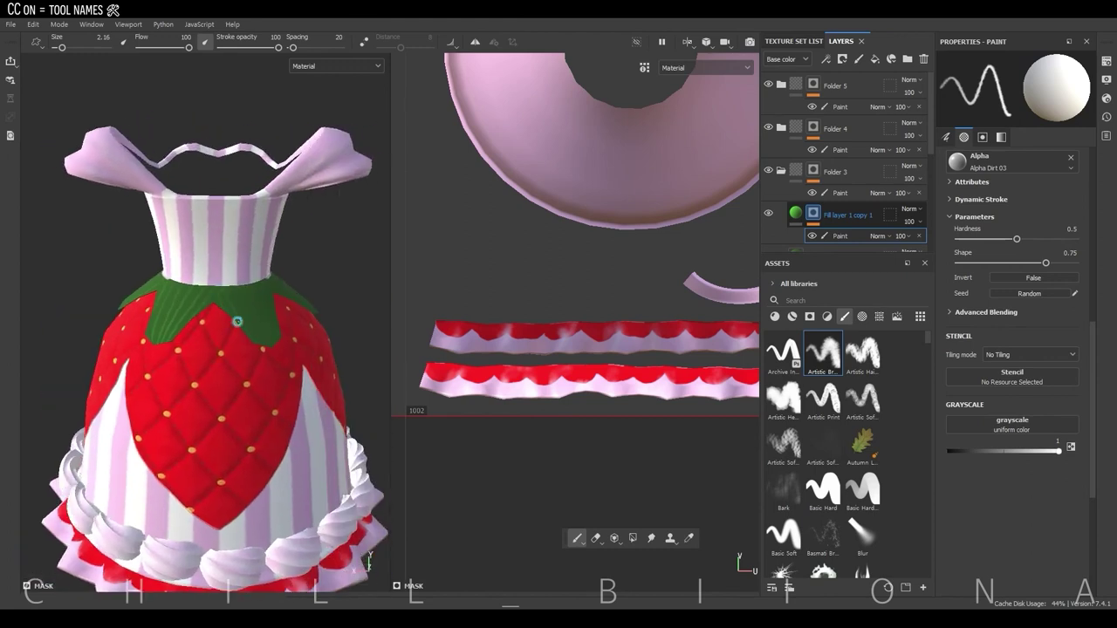
alt+drag(252, 275, 179, 459)
mouse_move(274, 288)
alt+mouse_down()
mouse_move(244, 498)
mouse_move(232, 456)
alt+mouse_up()
mouse_move(232, 456)
alt+right_down()
mouse_move(194, 367)
mouse_move(240, 335)
alt+right_up()
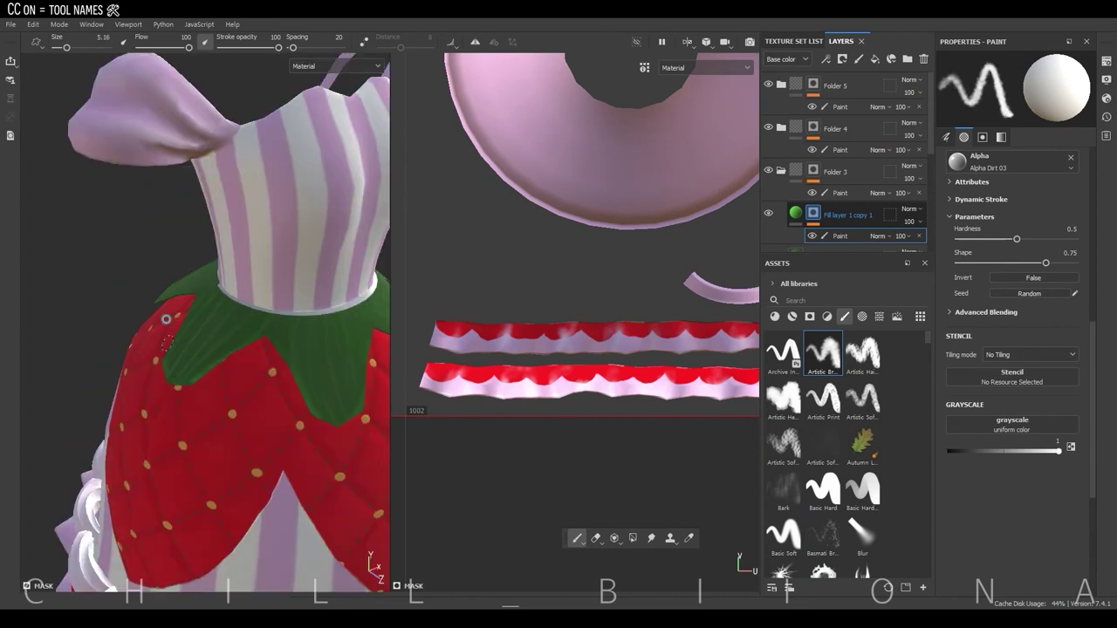
mouse_move(277, 320)
alt+mouse_down()
mouse_move(182, 431)
mouse_move(130, 357)
mouse_move(156, 336)
alt+mouse_up()
scroll(223, 301, down, 3)
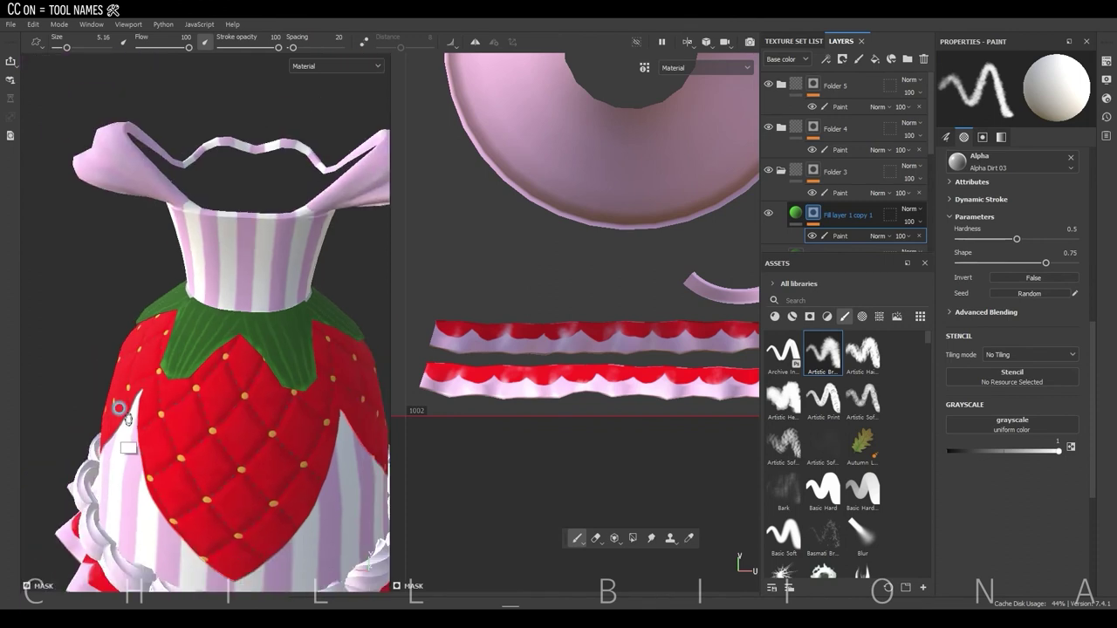
alt+drag(222, 301, 170, 294)
alt+drag(203, 375, 157, 323)
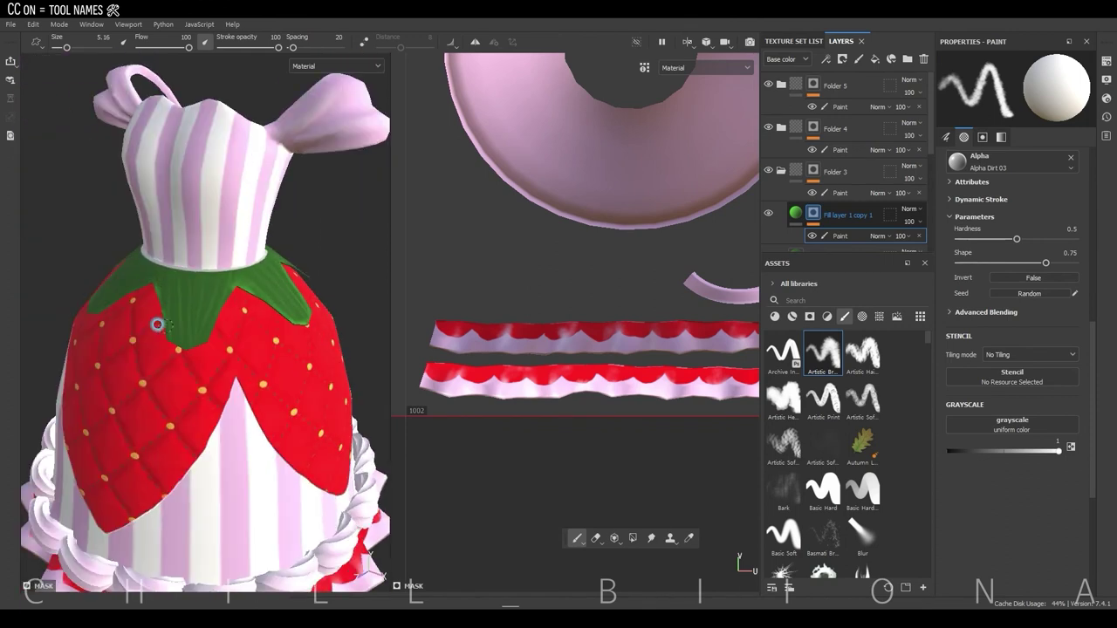
mouse_move(236, 241)
alt+mouse_down()
mouse_move(52, 327)
mouse_move(311, 367)
alt+mouse_up()
mouse_move(202, 286)
alt+mouse_down()
mouse_move(309, 357)
mouse_move(162, 331)
mouse_move(224, 401)
mouse_move(132, 338)
alt+mouse_up()
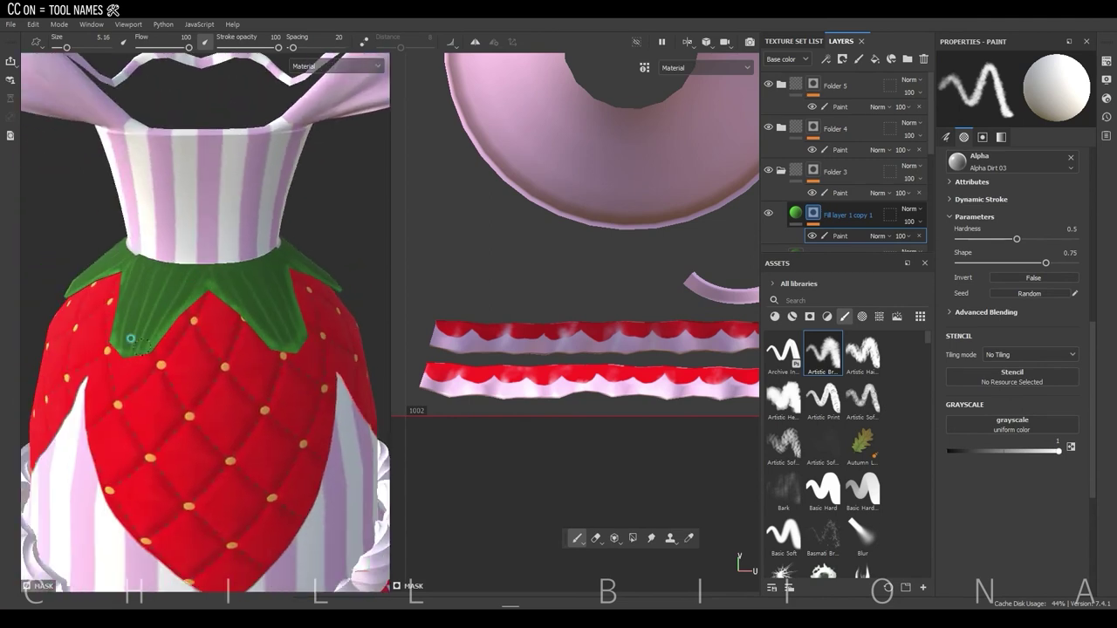
mouse_move(248, 248)
alt+mouse_down()
mouse_move(180, 424)
mouse_move(204, 387)
mouse_move(262, 367)
mouse_move(249, 471)
mouse_move(162, 360)
mouse_move(34, 281)
alt+mouse_up()
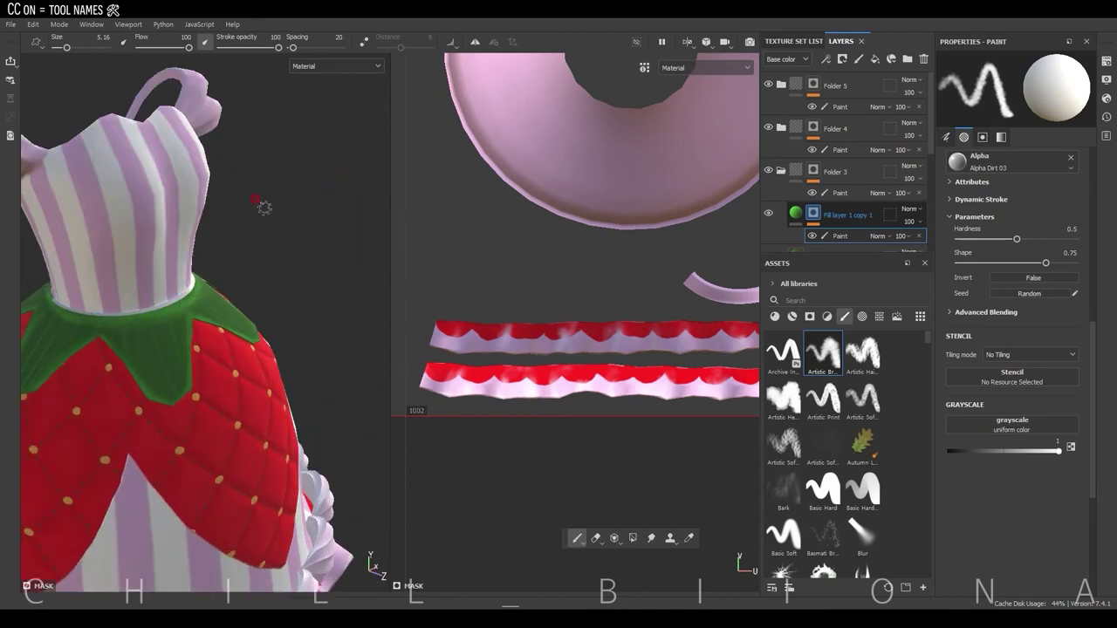
mouse_move(264, 207)
alt+mouse_down()
mouse_move(218, 401)
mouse_move(198, 419)
mouse_move(283, 325)
alt+mouse_up()
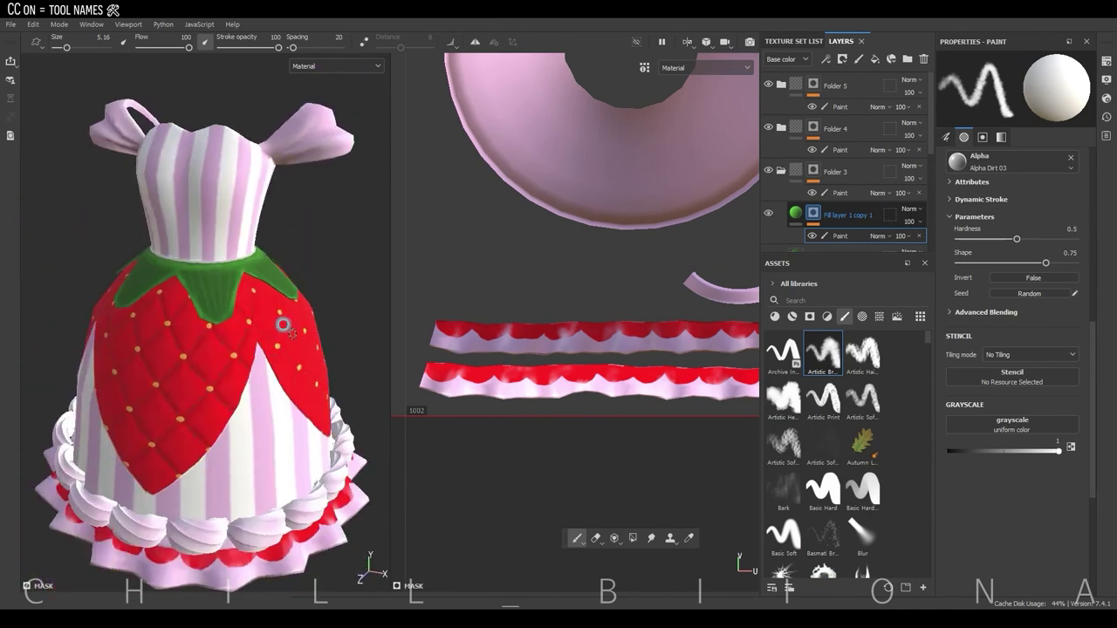
Add a new fill layer above Plastic Fabric Pyramid with a red base colour
key(f)
scroll(925, 187, down, 3)
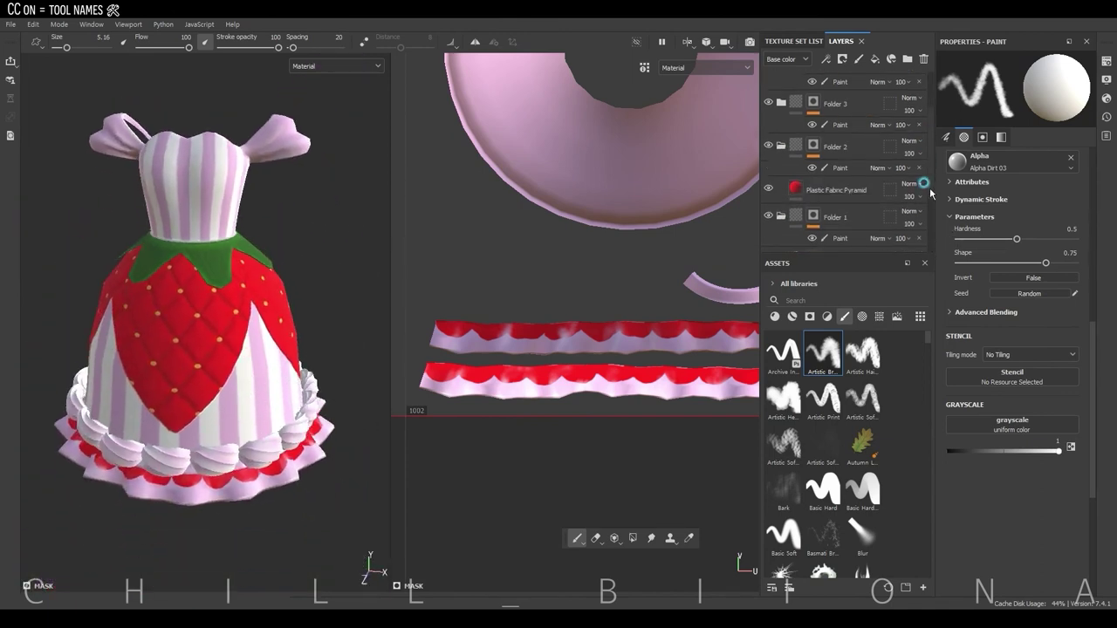
click(925, 189)
click(875, 58)
click(1018, 218)
click(857, 407)
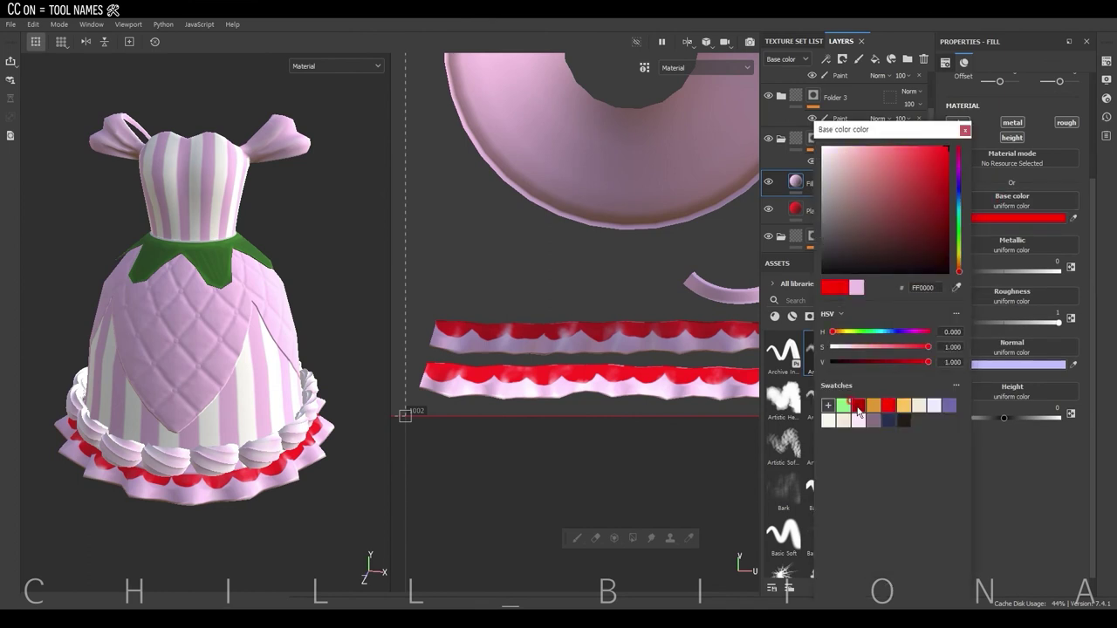
drag(927, 347, 883, 347)
Give the red fill a paint mask and lower its opacity to 39
click(816, 185)
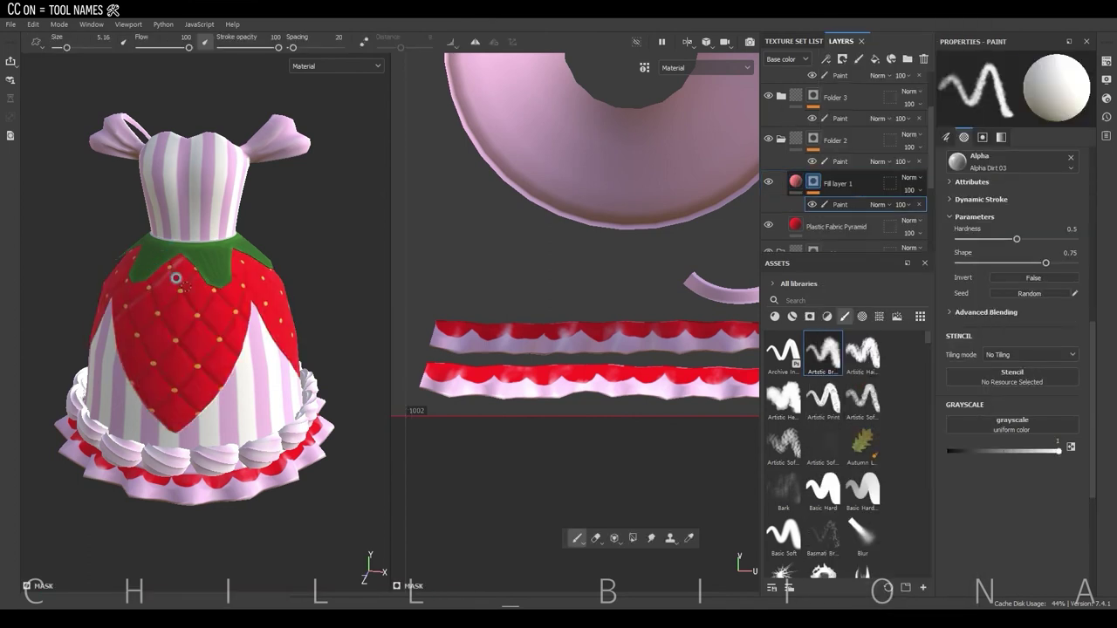
alt+drag(219, 297, 314, 361)
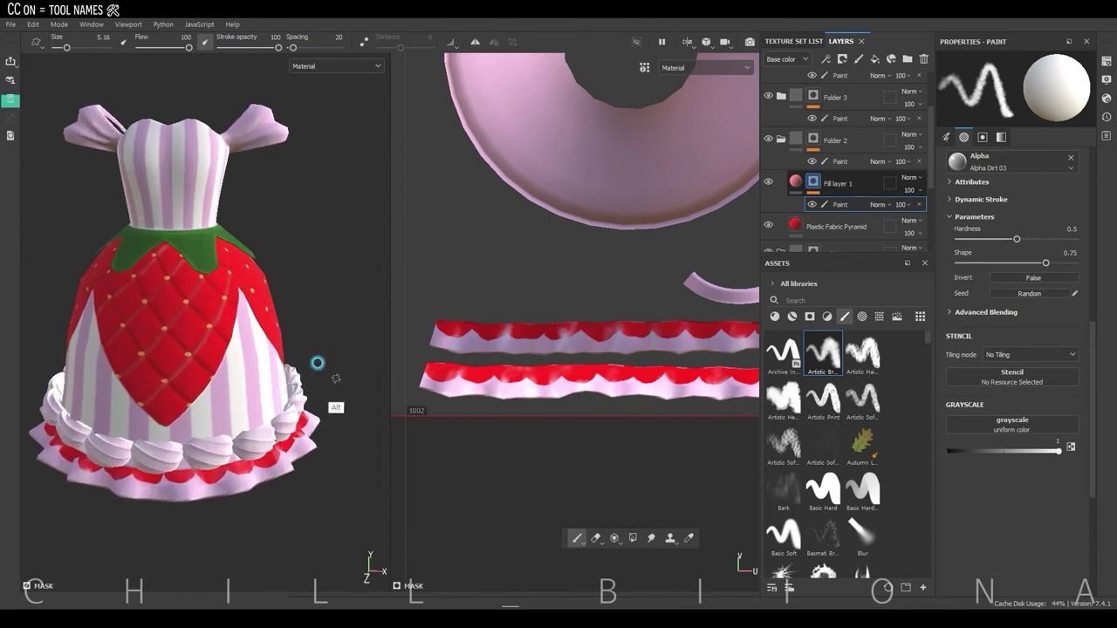
alt+drag(162, 320, 194, 511)
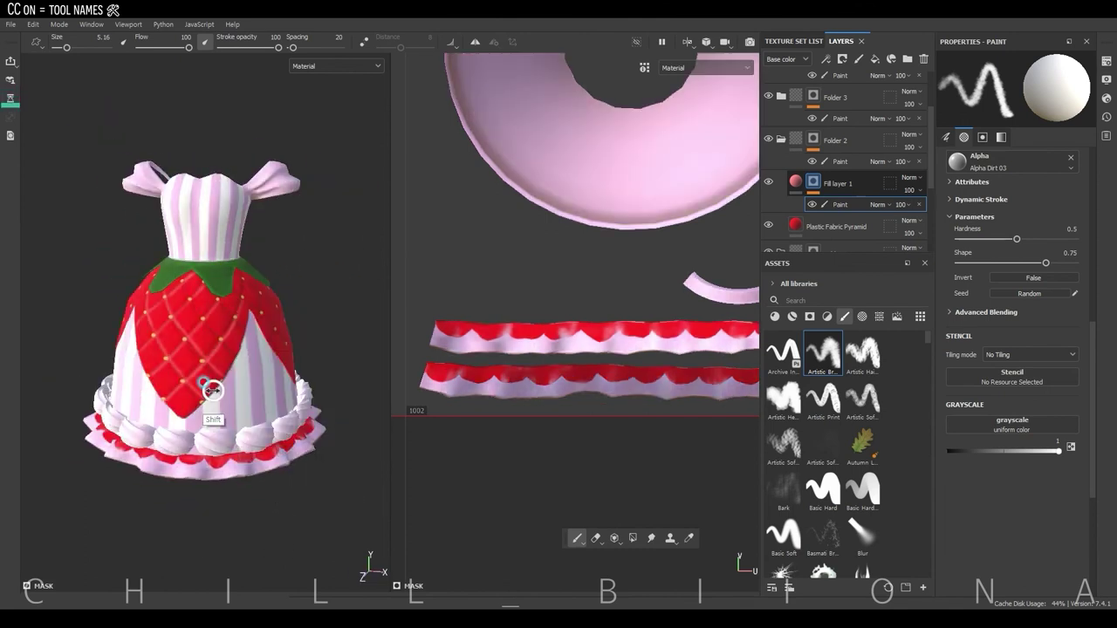
drag(898, 204, 919, 209)
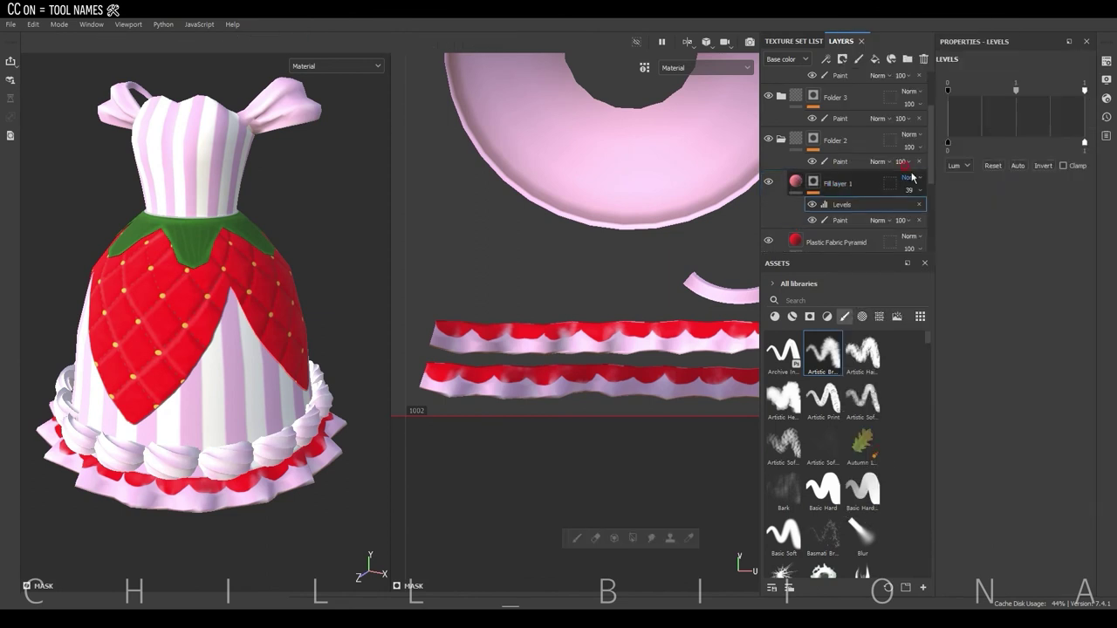
Add a Blur filter to the red fill's mask with intensity 3.16
right_click(842, 187)
click(823, 100)
click(963, 143)
drag(963, 143, 985, 142)
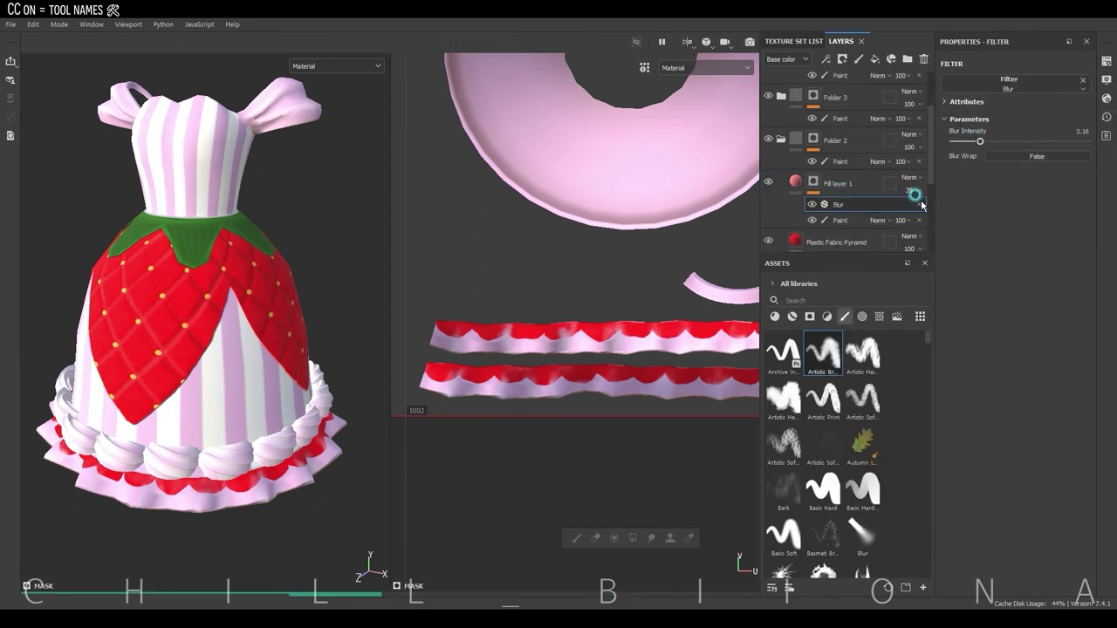
Restore the red fill to 100 opacity and reselect its paint mask beneath the blur
mouse_move(910, 189)
mouse_down()
mouse_move(932, 212)
mouse_move(953, 211)
mouse_up()
scroll(219, 331, up, 2)
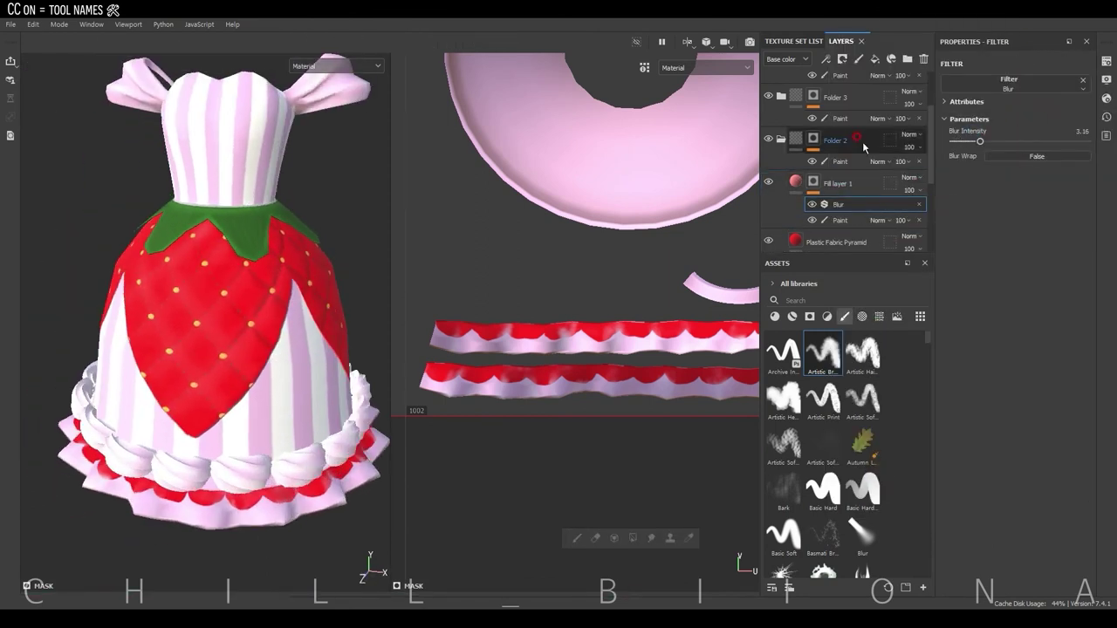
drag(979, 141, 964, 144)
click(838, 220)
alt+drag(292, 351, 291, 465)
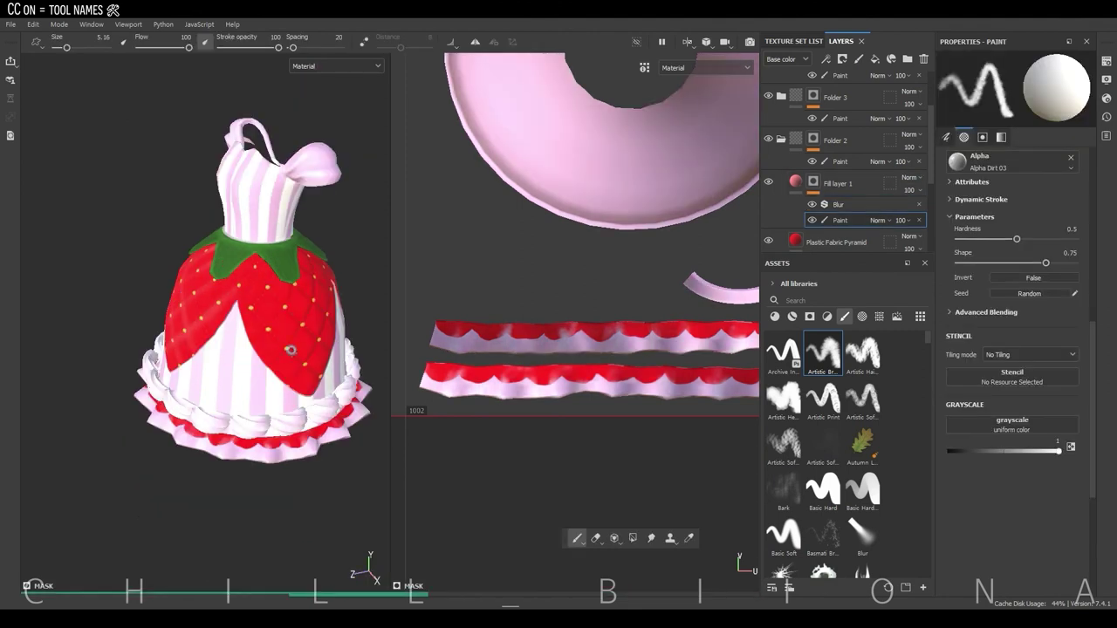
scroll(297, 436, up, 2)
mouse_move(301, 402)
alt+mouse_down()
mouse_move(218, 346)
mouse_move(369, 531)
alt+mouse_up()
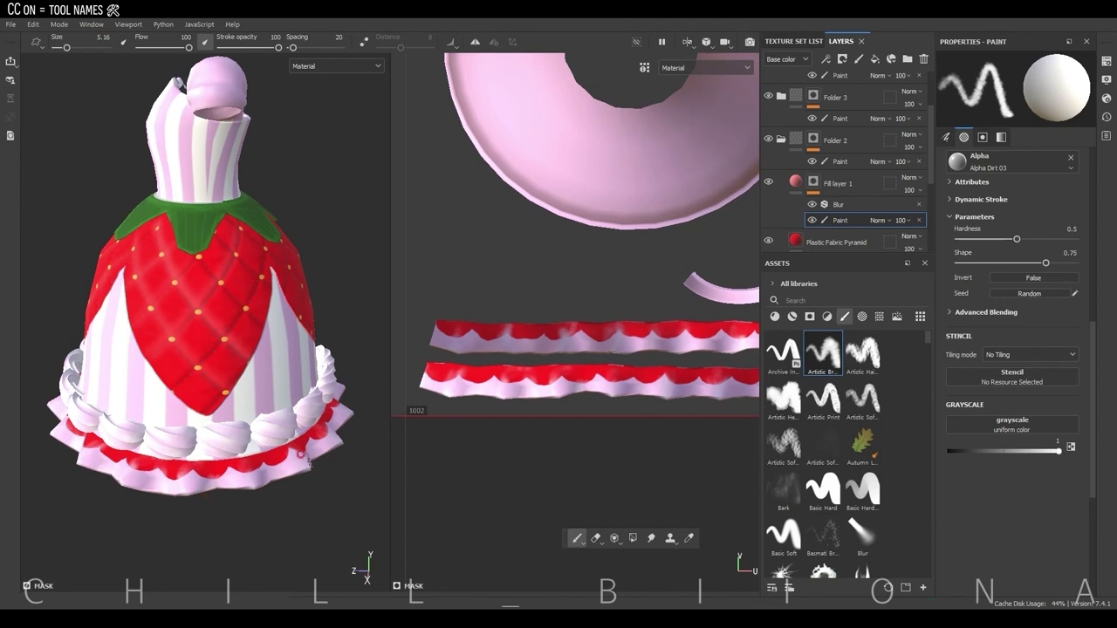
Select the red fill's paint mask and re-centre the dress in a level front view
scroll(576, 262, down, 2)
click(851, 220)
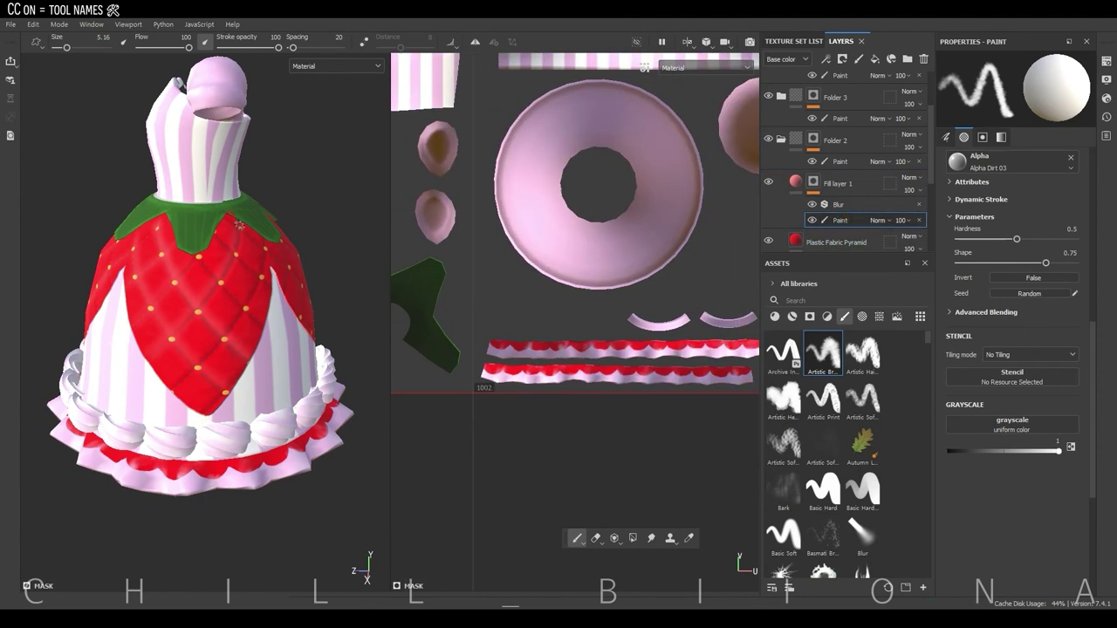
alt+drag(226, 307, 230, 297)
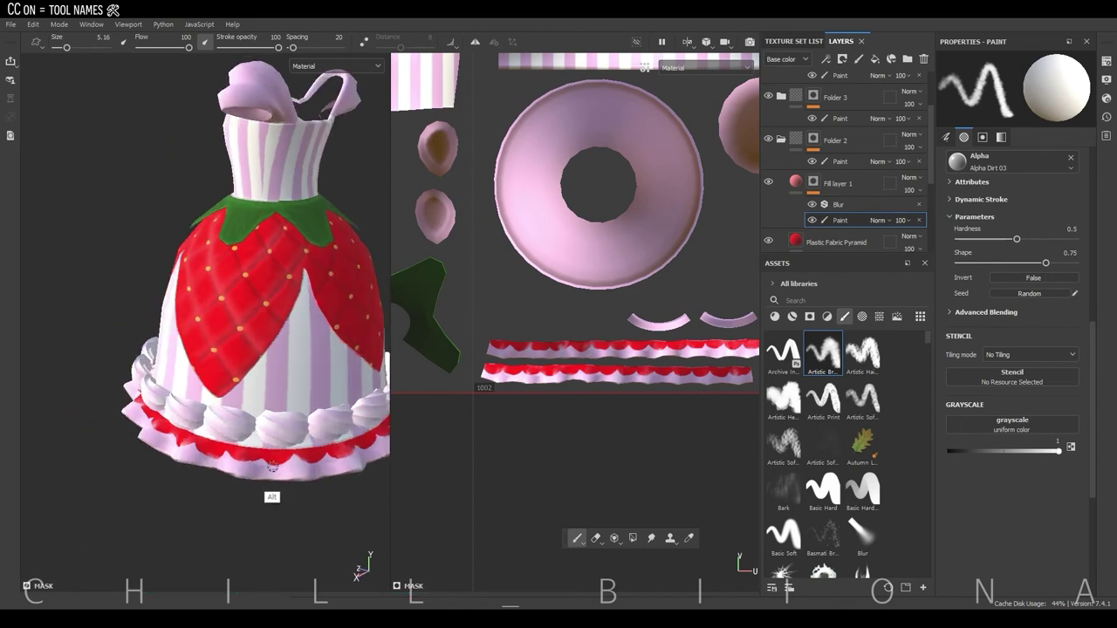
scroll(232, 289, up, 2)
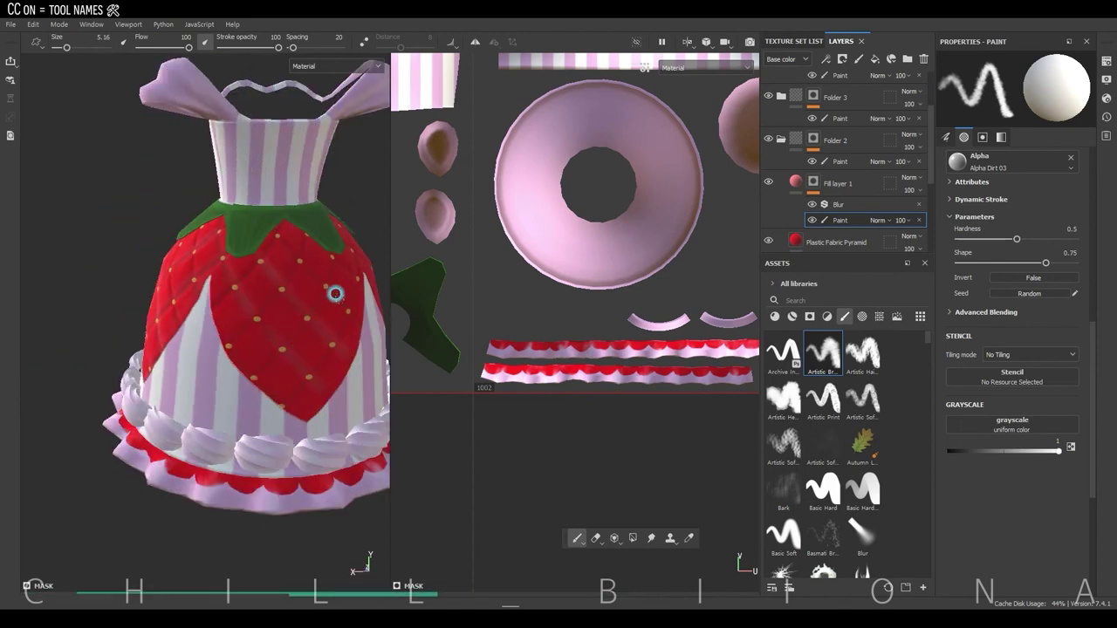
key(f)
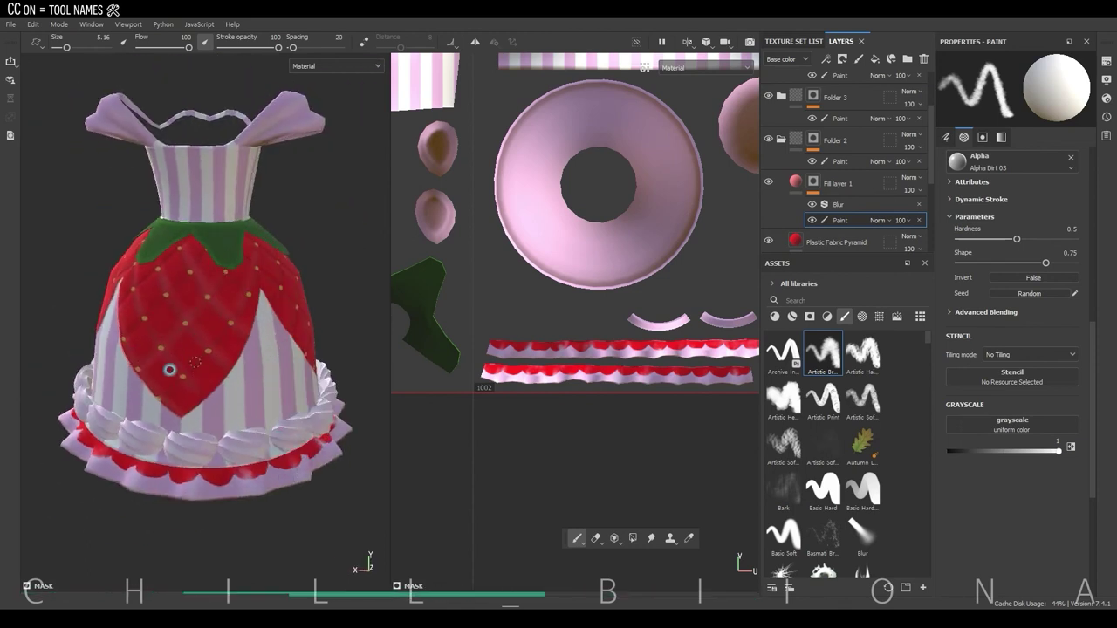
Erase parts of the red overlay mask in black, then render the dress in Iray outdoors
mouse_move(157, 253)
alt+mouse_down()
mouse_move(196, 298)
mouse_move(223, 303)
mouse_move(188, 326)
mouse_move(199, 287)
alt+mouse_up()
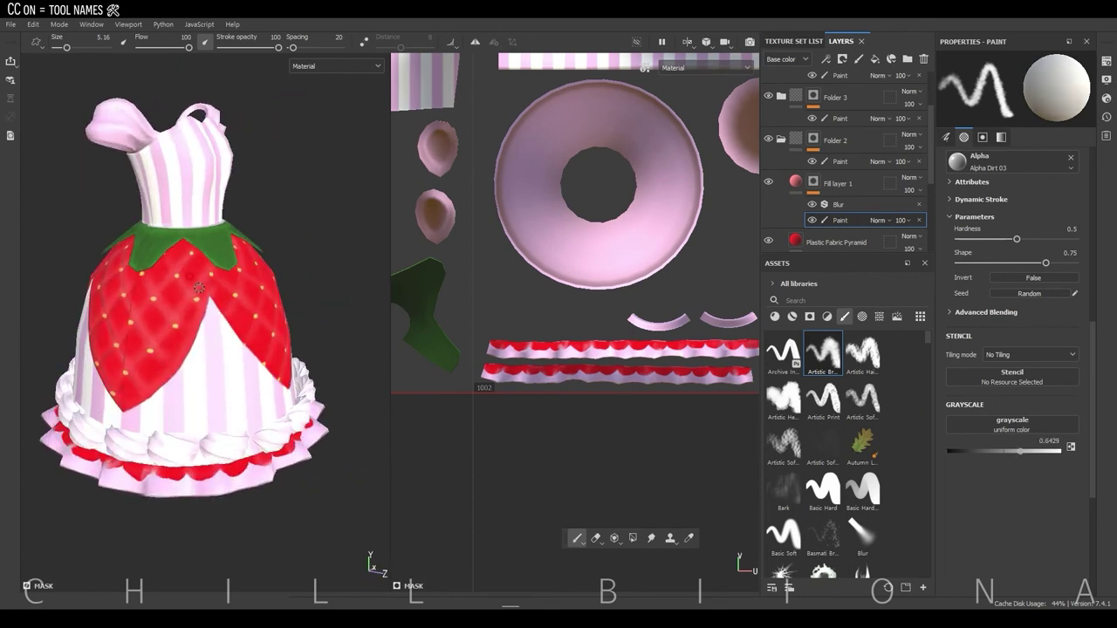
key(x)
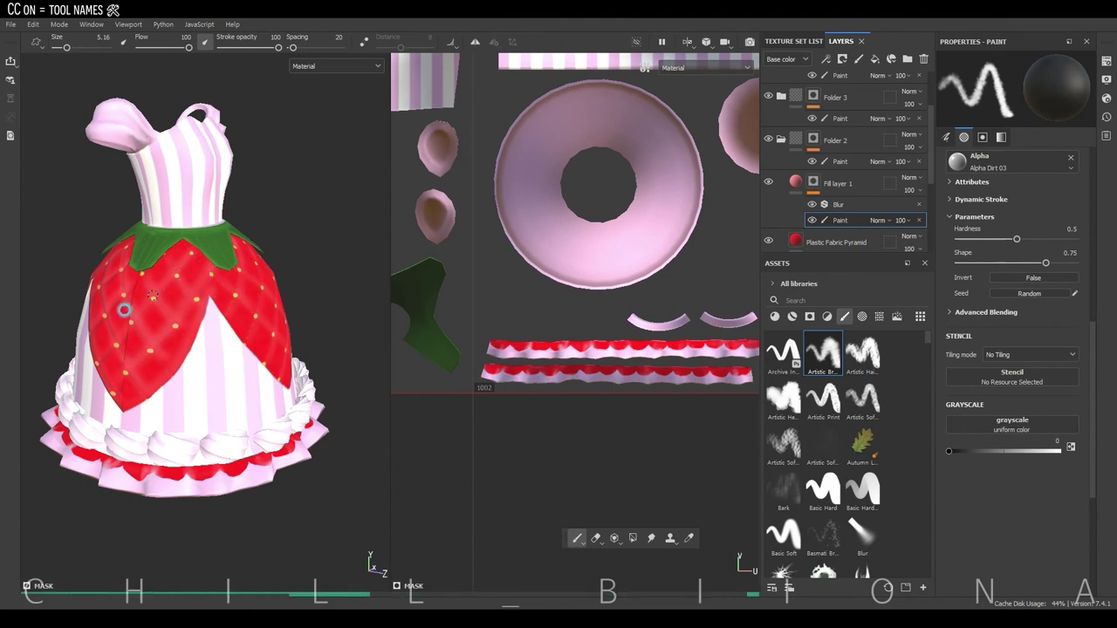
mouse_move(118, 316)
alt+mouse_down()
mouse_move(187, 488)
mouse_move(202, 471)
alt+mouse_up()
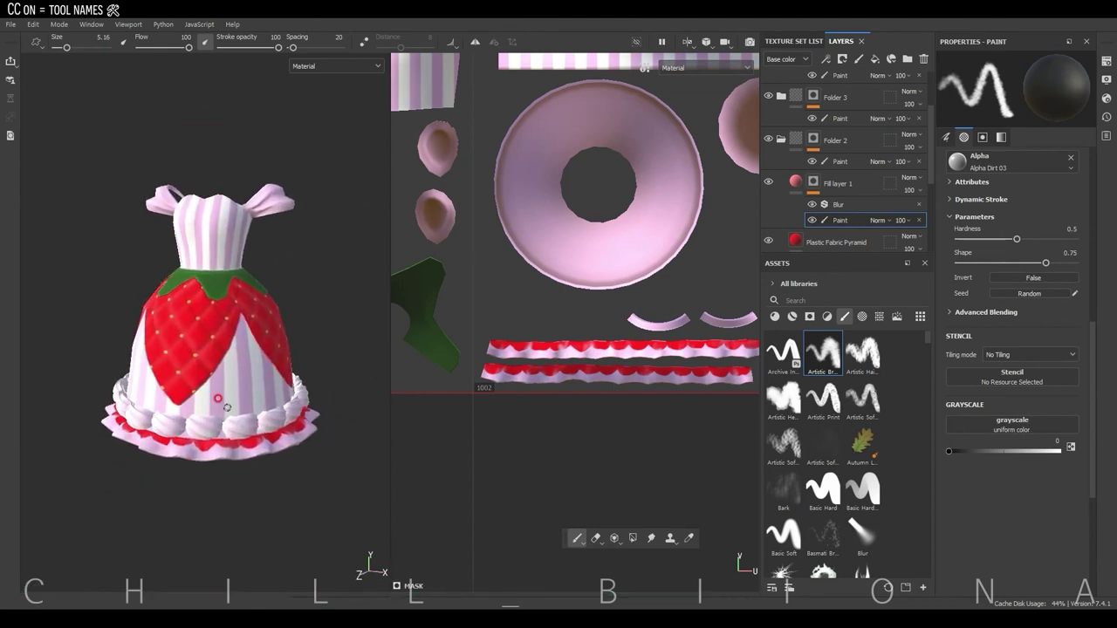
click(749, 44)
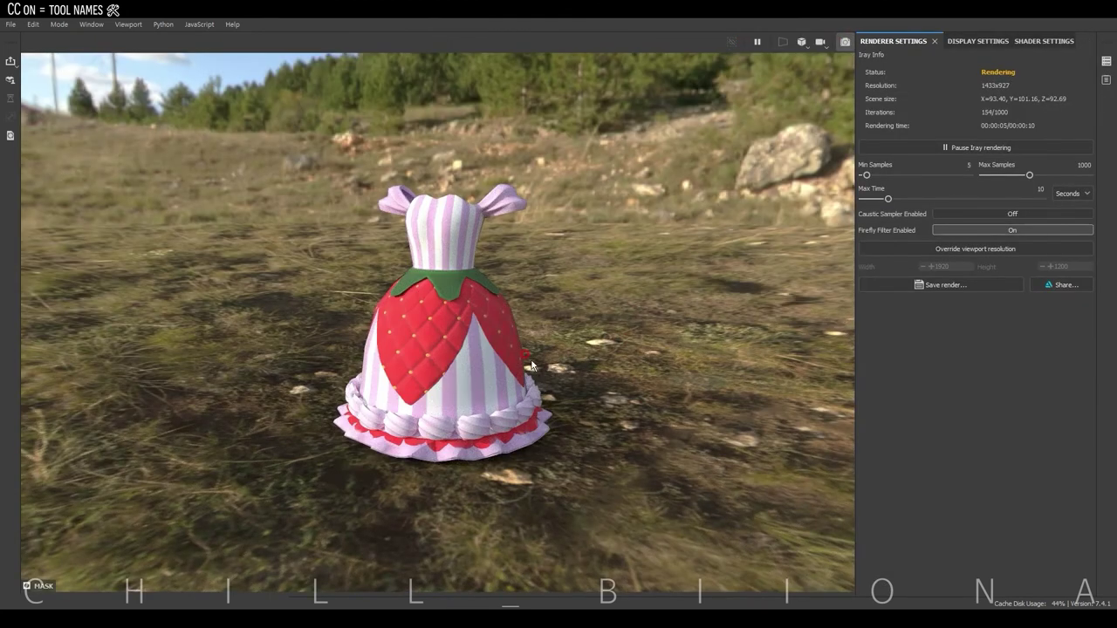